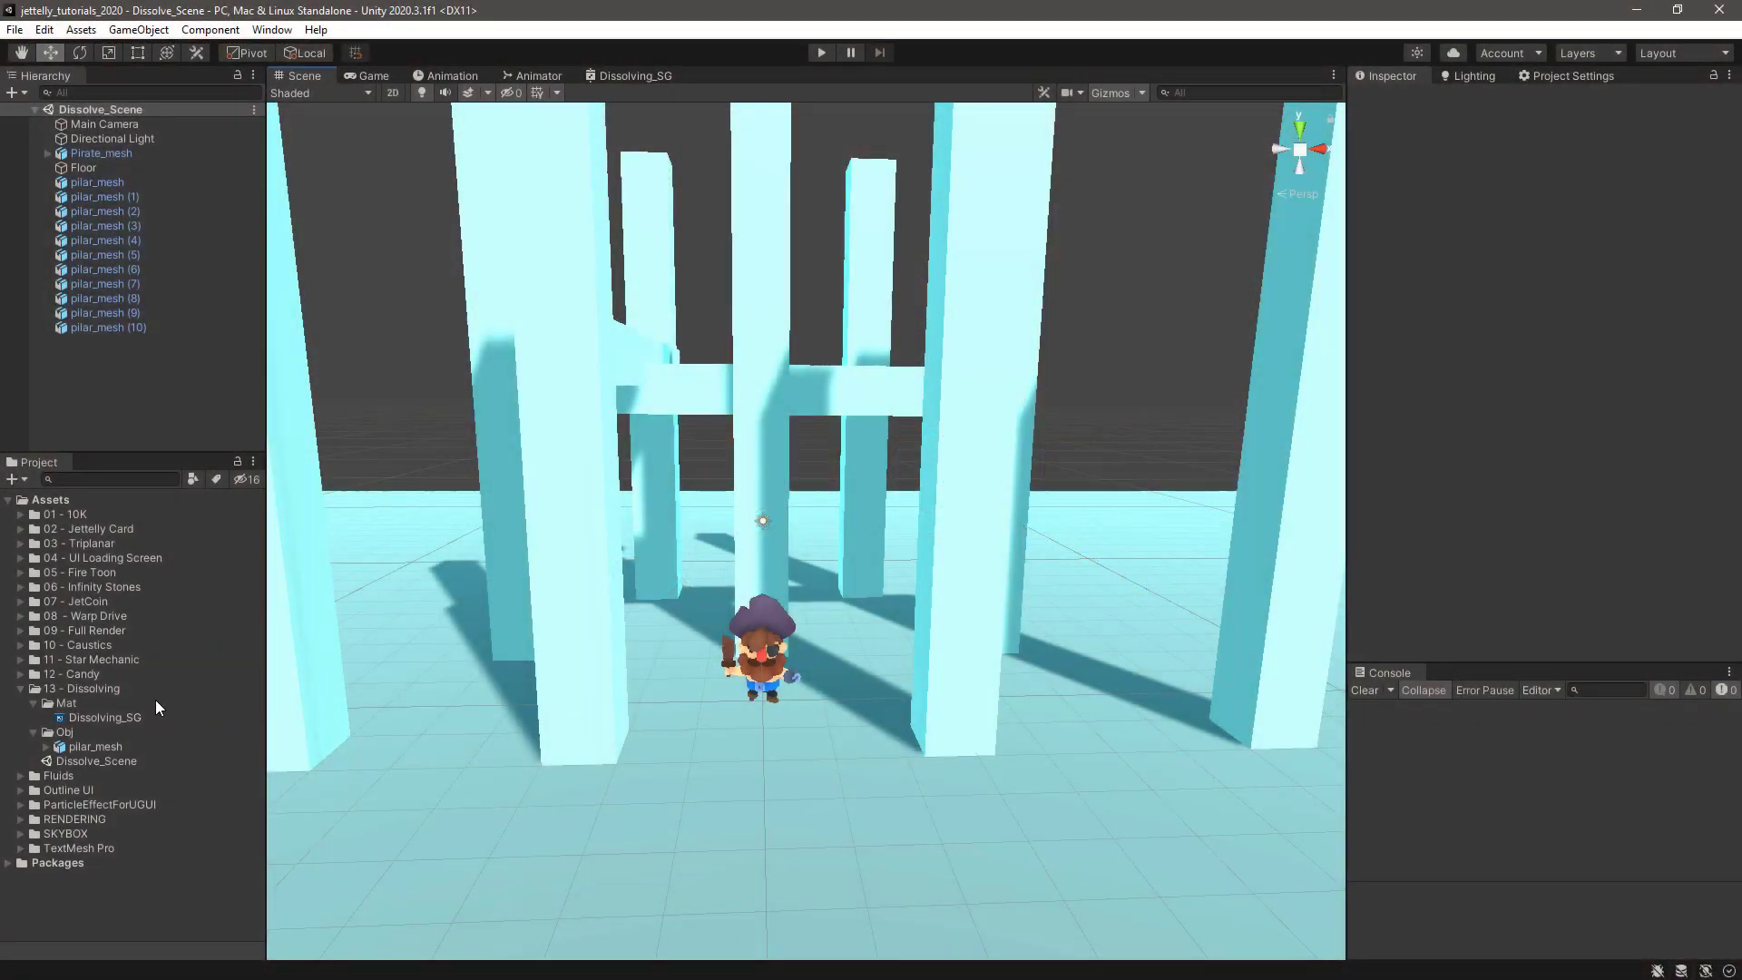
- Create a URP Lit Shader Graph named Dissolving in the Mat folder
{"action": "left_click", "coordinate": [96, 689]}
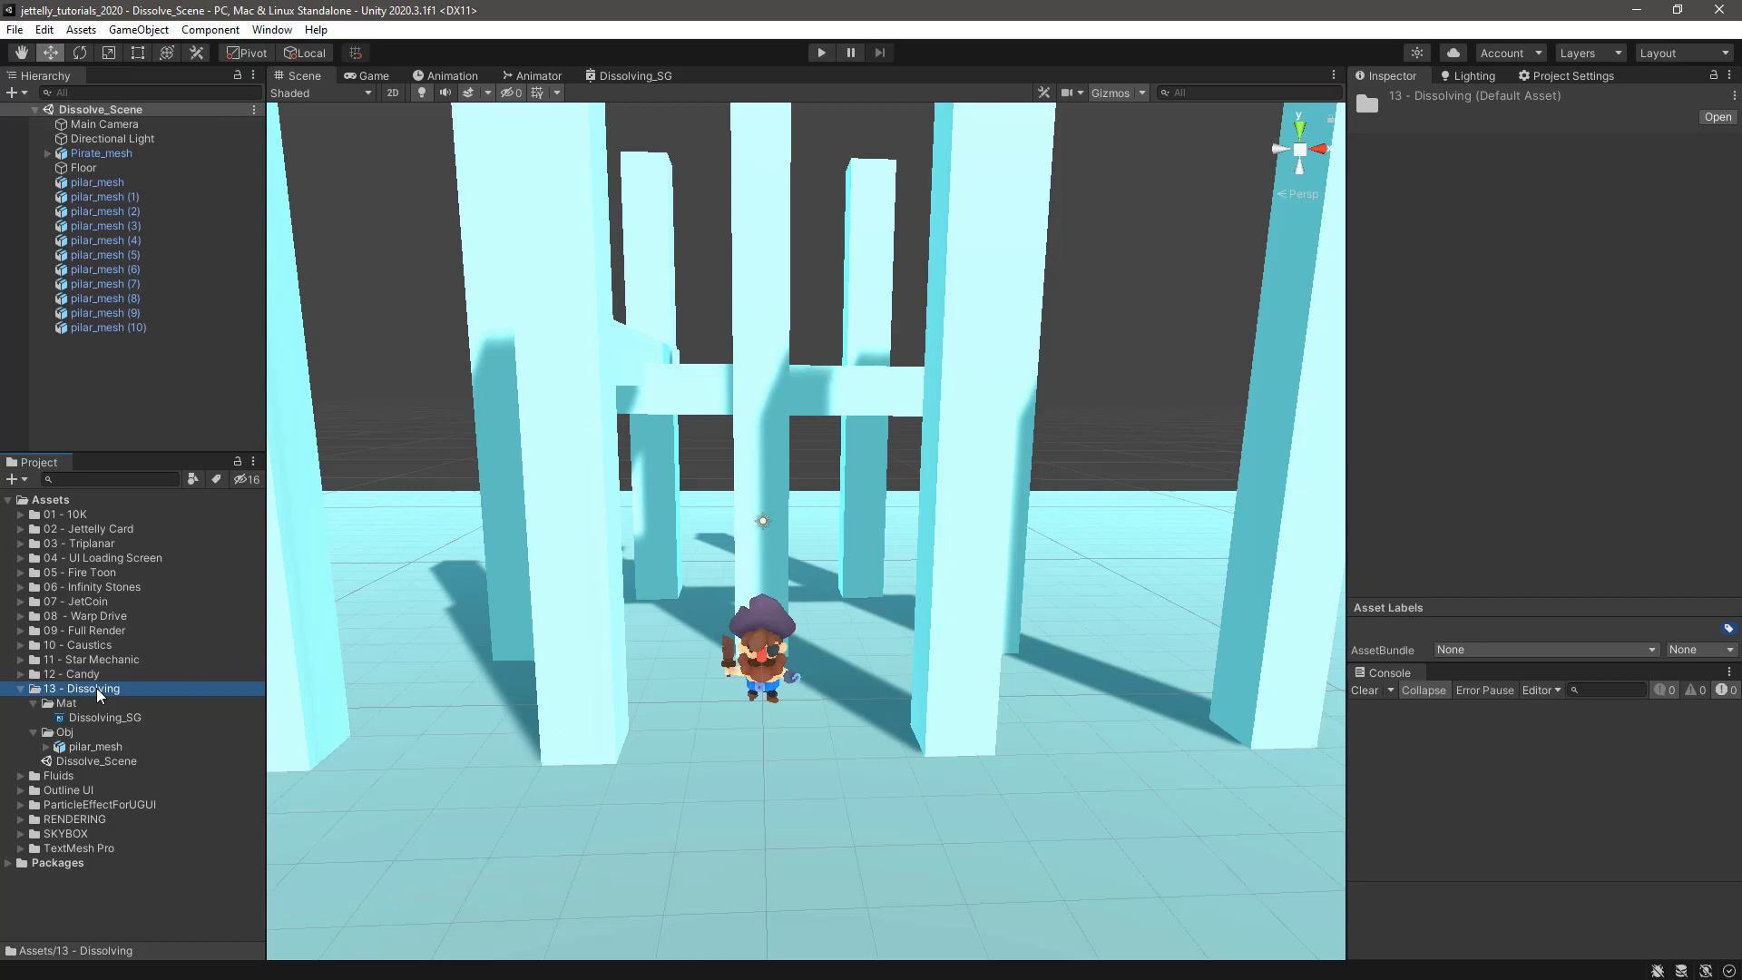
{"action": "left_click", "coordinate": [96, 704]}
{"action": "right_click", "coordinate": [94, 706]}
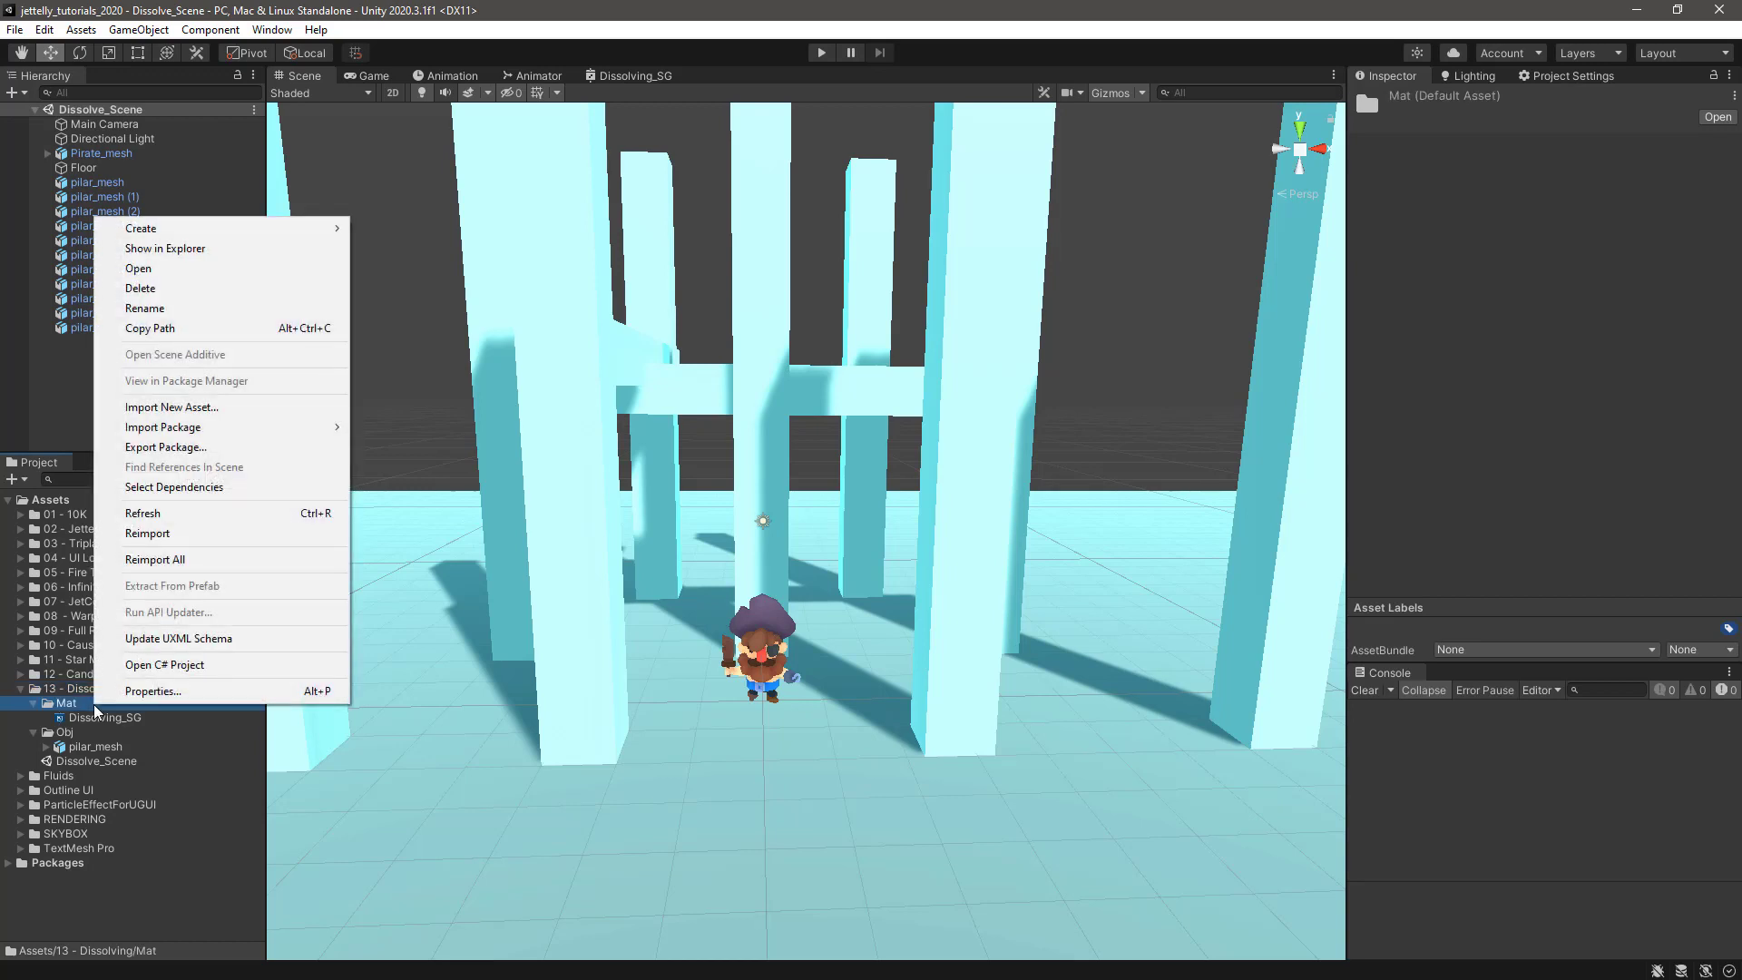
{"action": "mouse_move", "coordinate": [233, 229]}
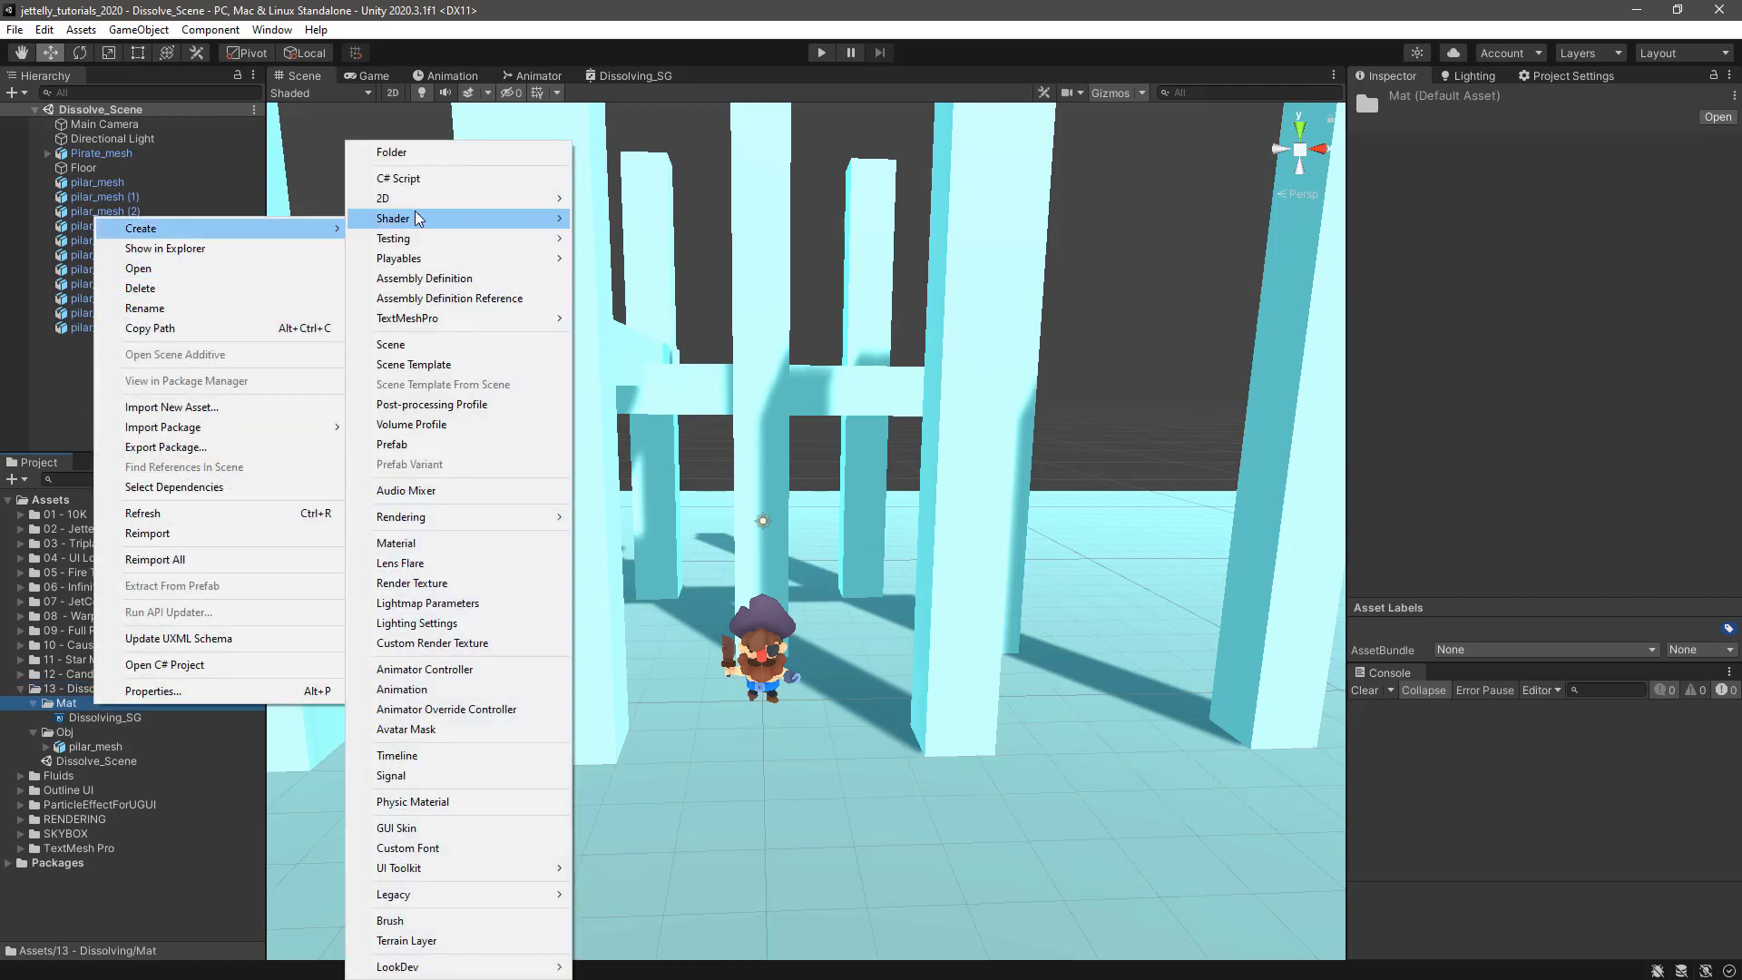
{"action": "mouse_move", "coordinate": [444, 227]}
{"action": "mouse_move", "coordinate": [721, 373]}
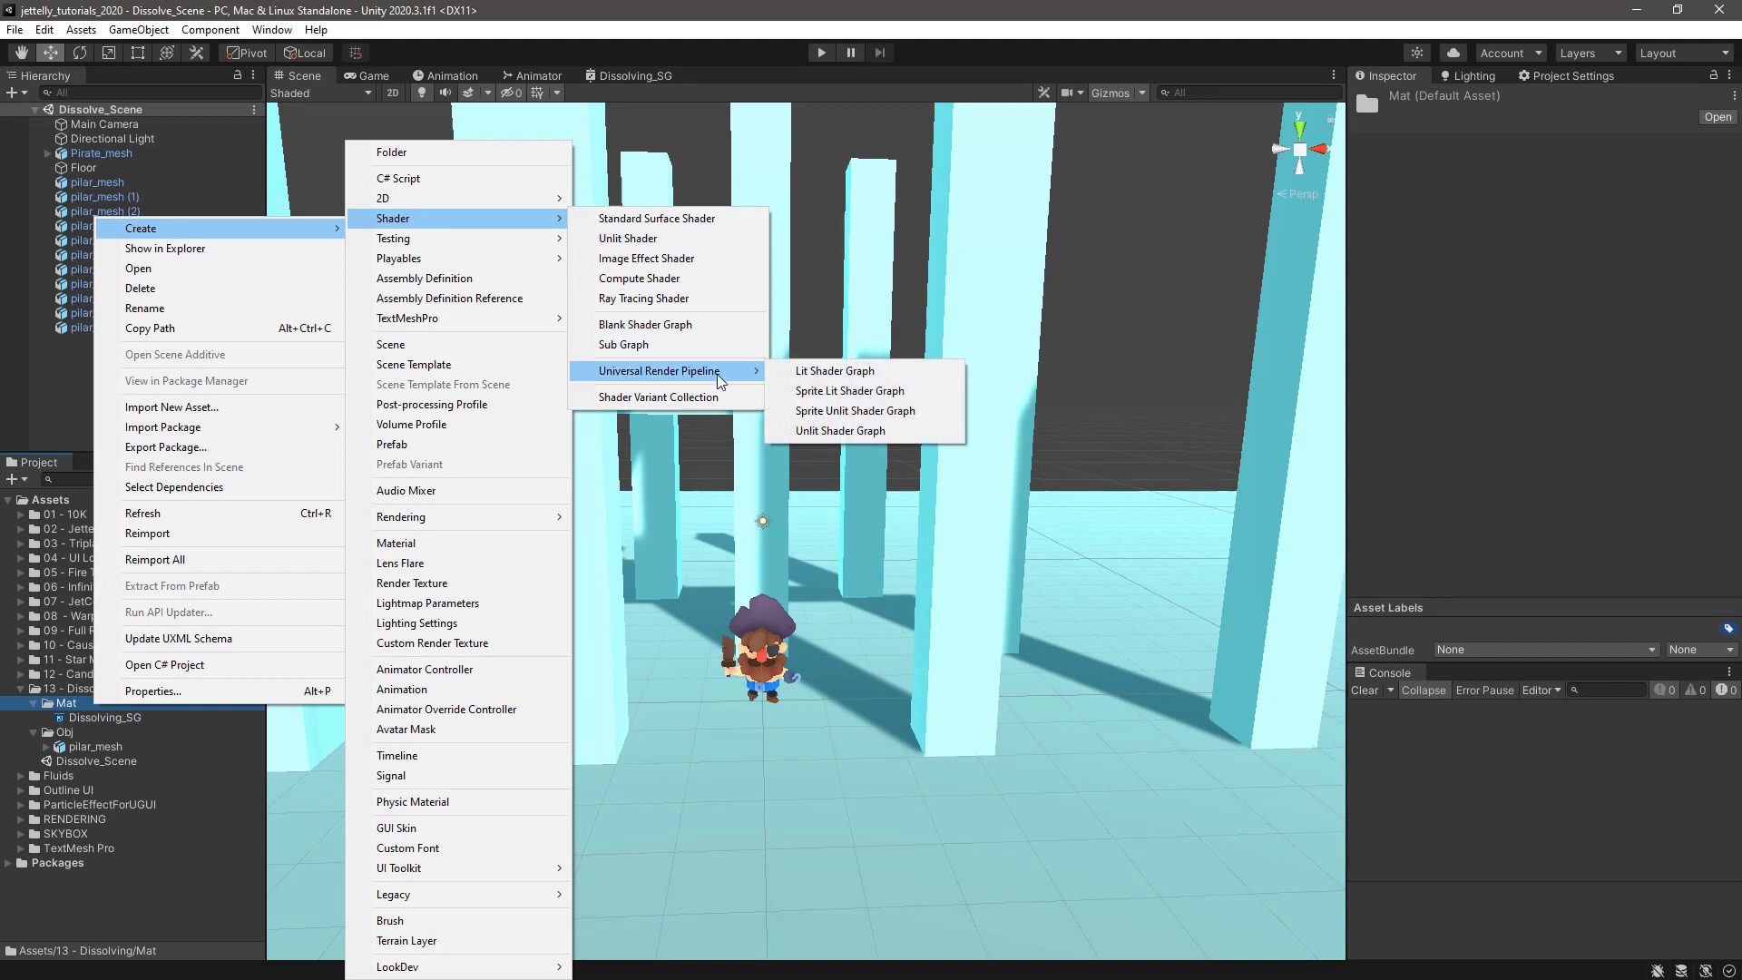
{"action": "left_click", "coordinate": [829, 372]}
{"action": "type", "text": "D"}
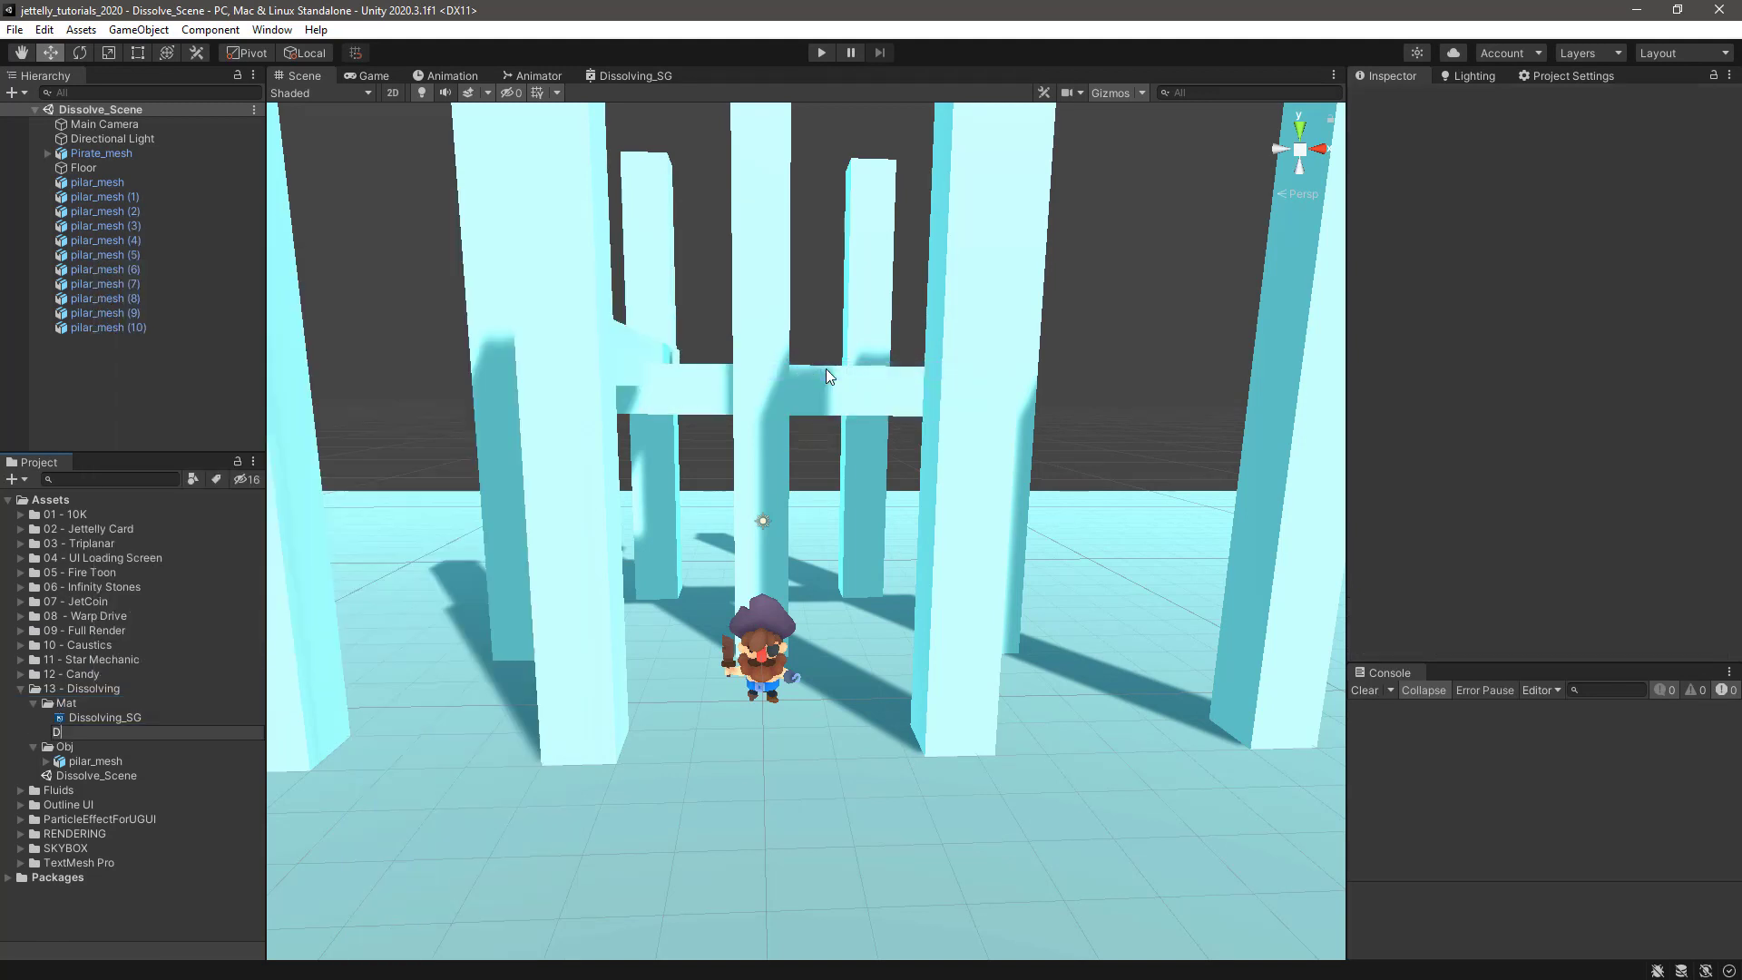
{"action": "type", "text": "issolving"}
{"action": "key", "text": "Return"}
- Create a material named Dissolving in the Mat folder
{"action": "right_click", "coordinate": [82, 703]}
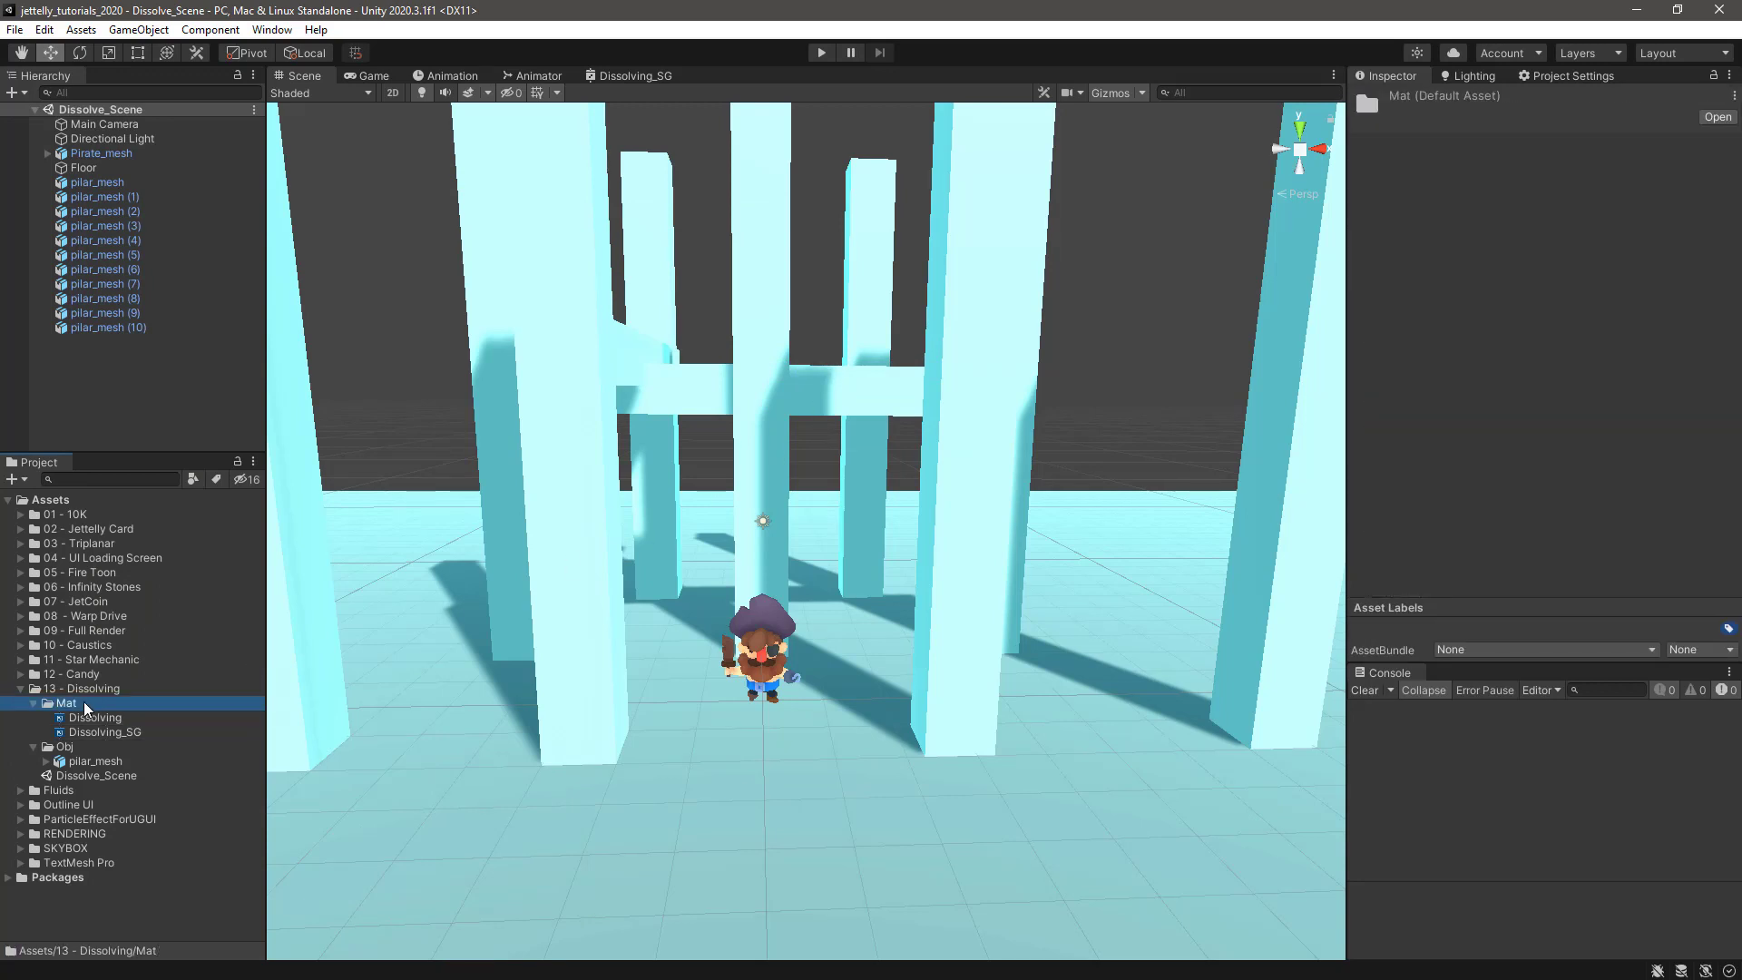
{"action": "mouse_move", "coordinate": [207, 227]}
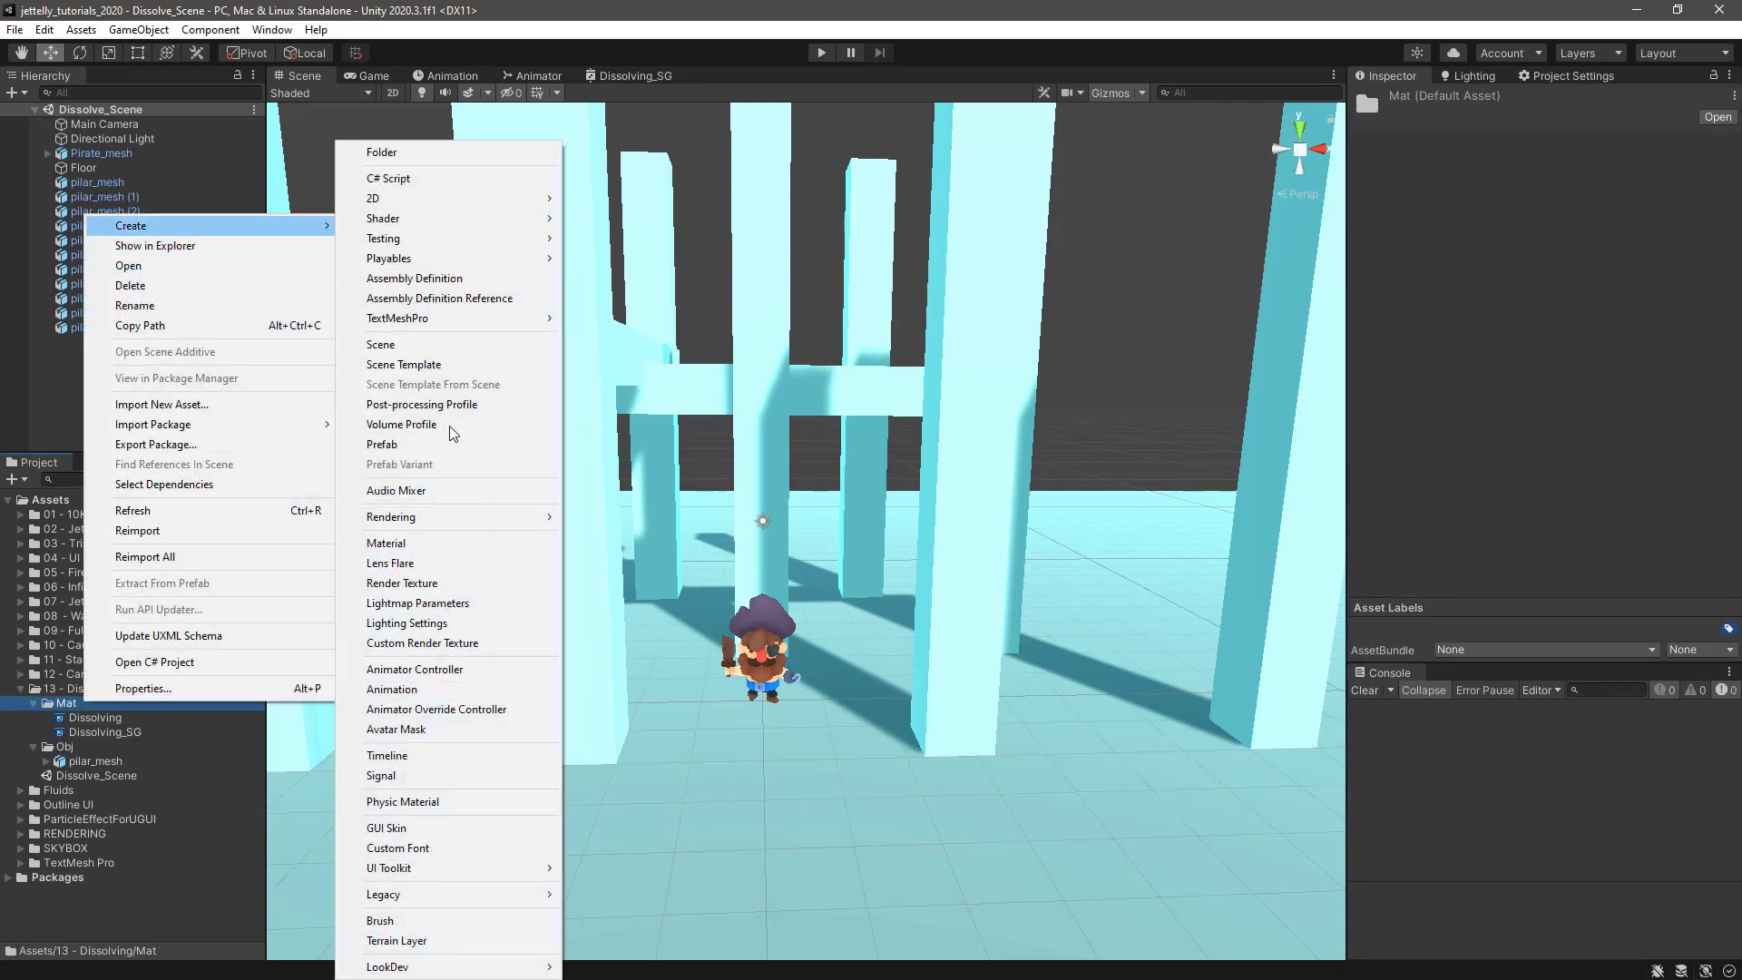
{"action": "left_click", "coordinate": [437, 544]}
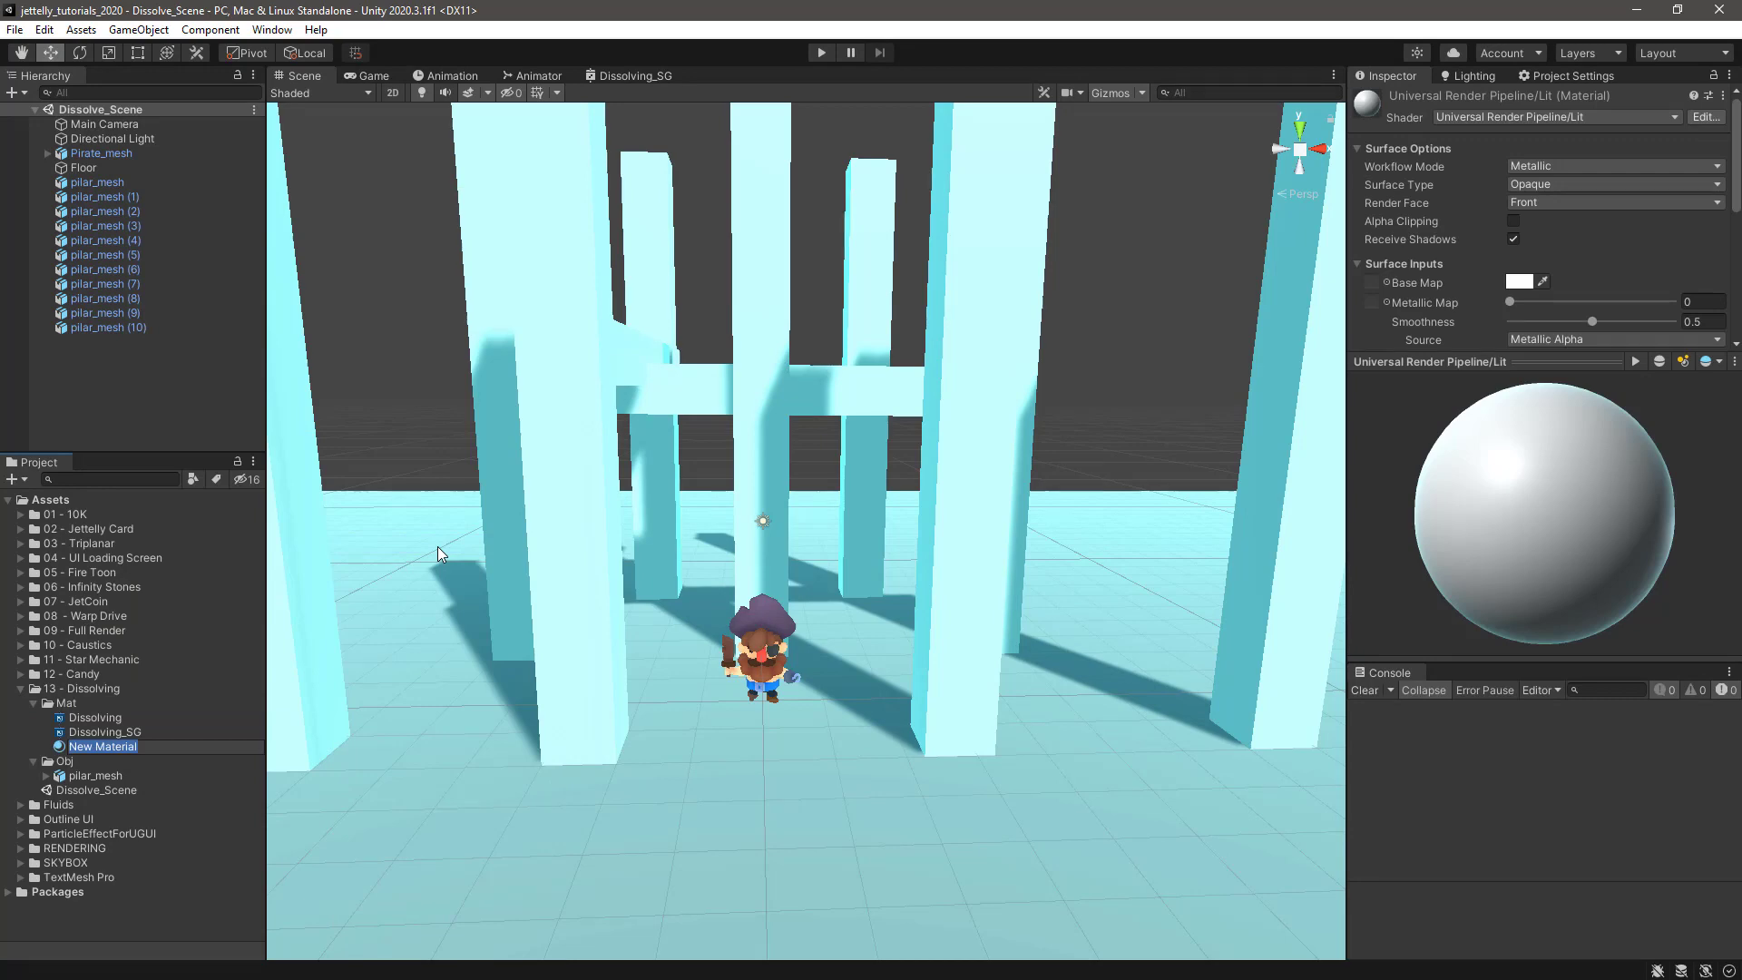
{"action": "type", "text": "Dissolving"}
{"action": "key", "text": "Return"}
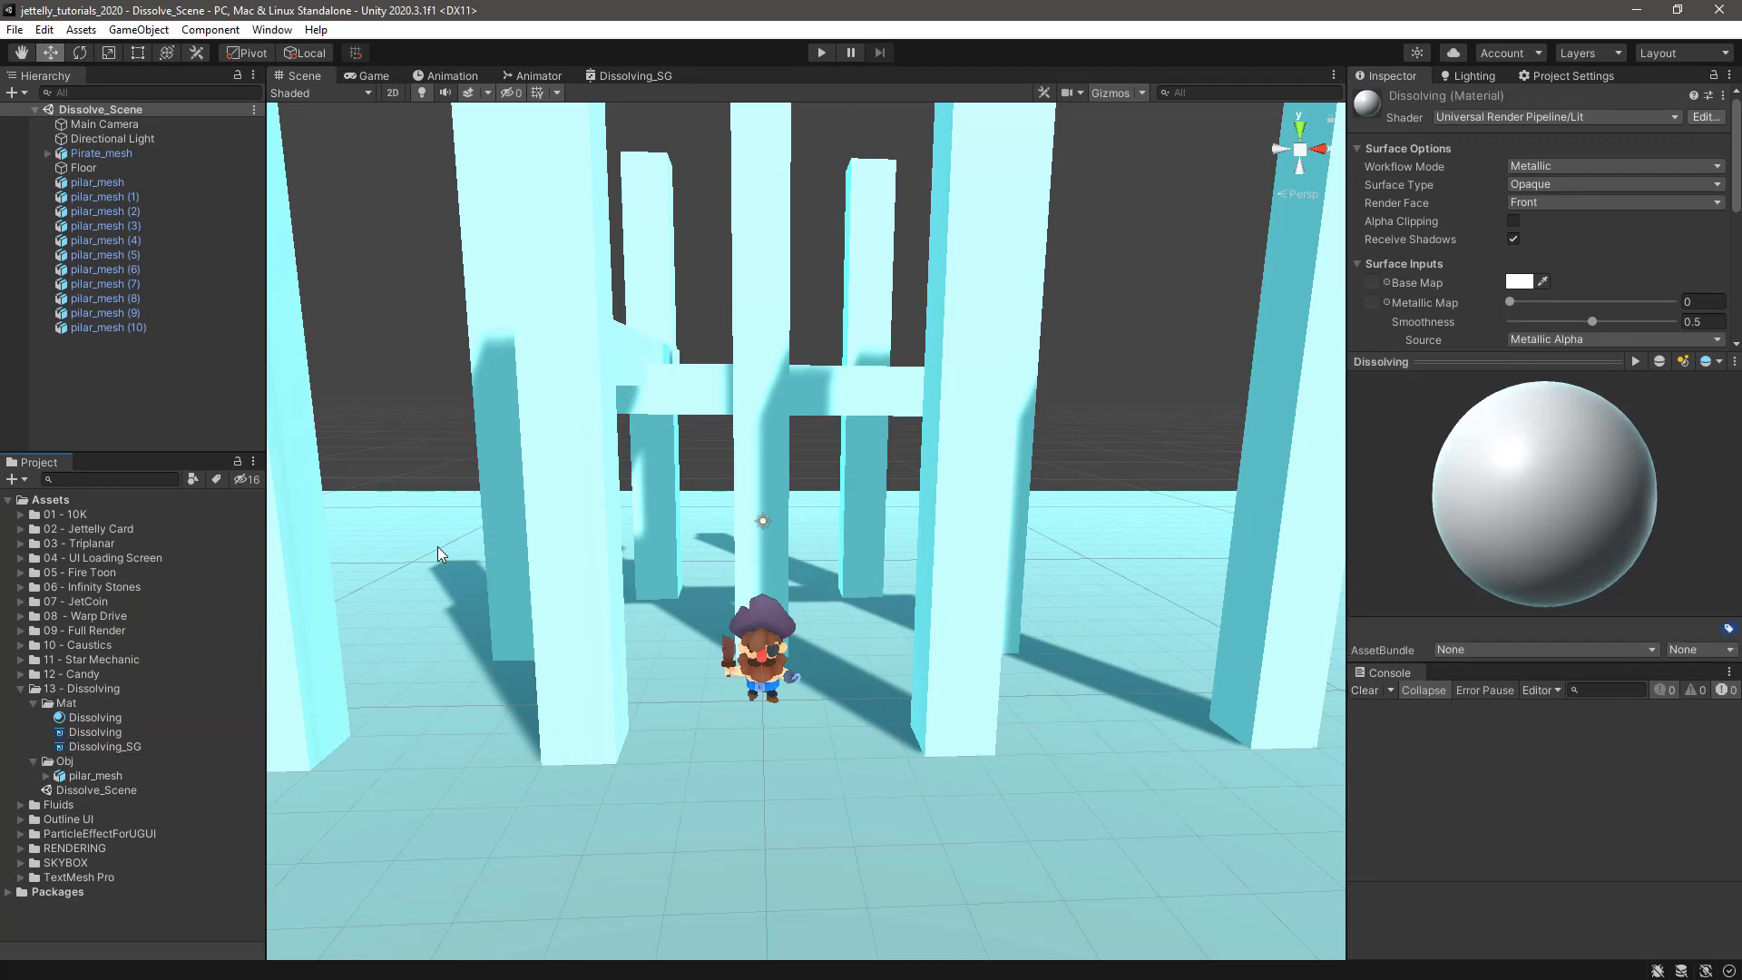
{"action": "left_click", "coordinate": [432, 551]}
{"action": "left_click_drag", "start_coordinate": [591, 486], "coordinate": [536, 546], "text": "alt"}
{"action": "left_click", "coordinate": [128, 241]}
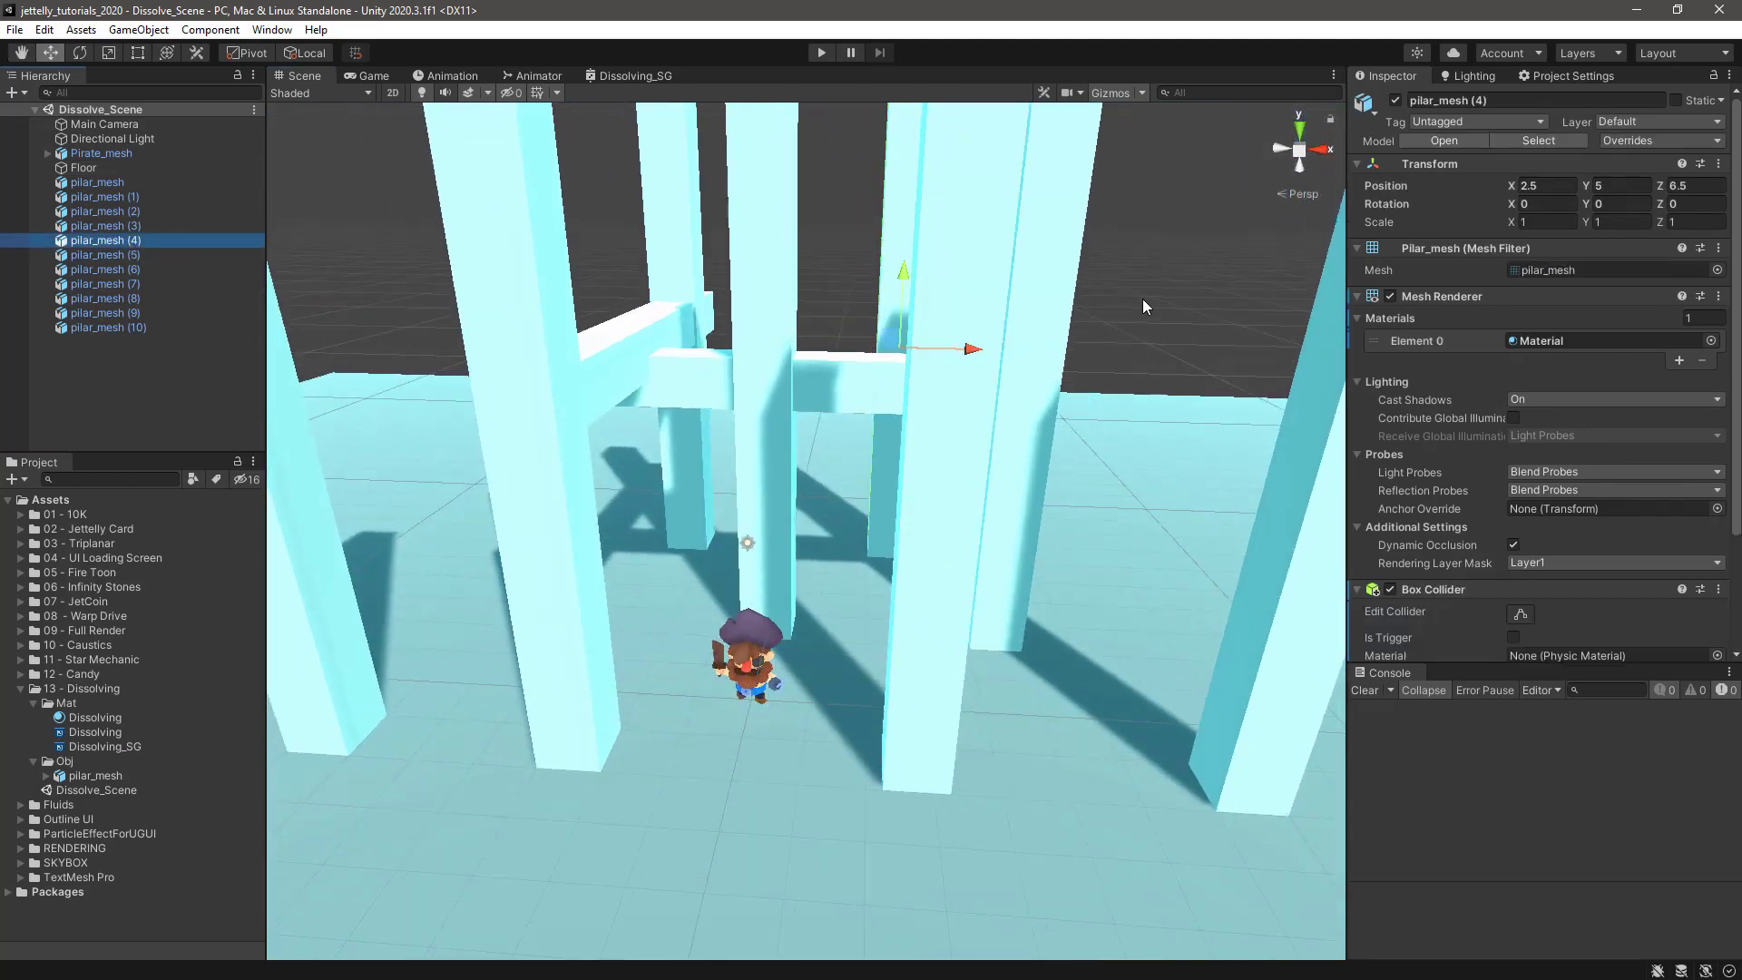
{"action": "left_click_drag", "start_coordinate": [980, 385], "coordinate": [961, 430], "text": "alt"}
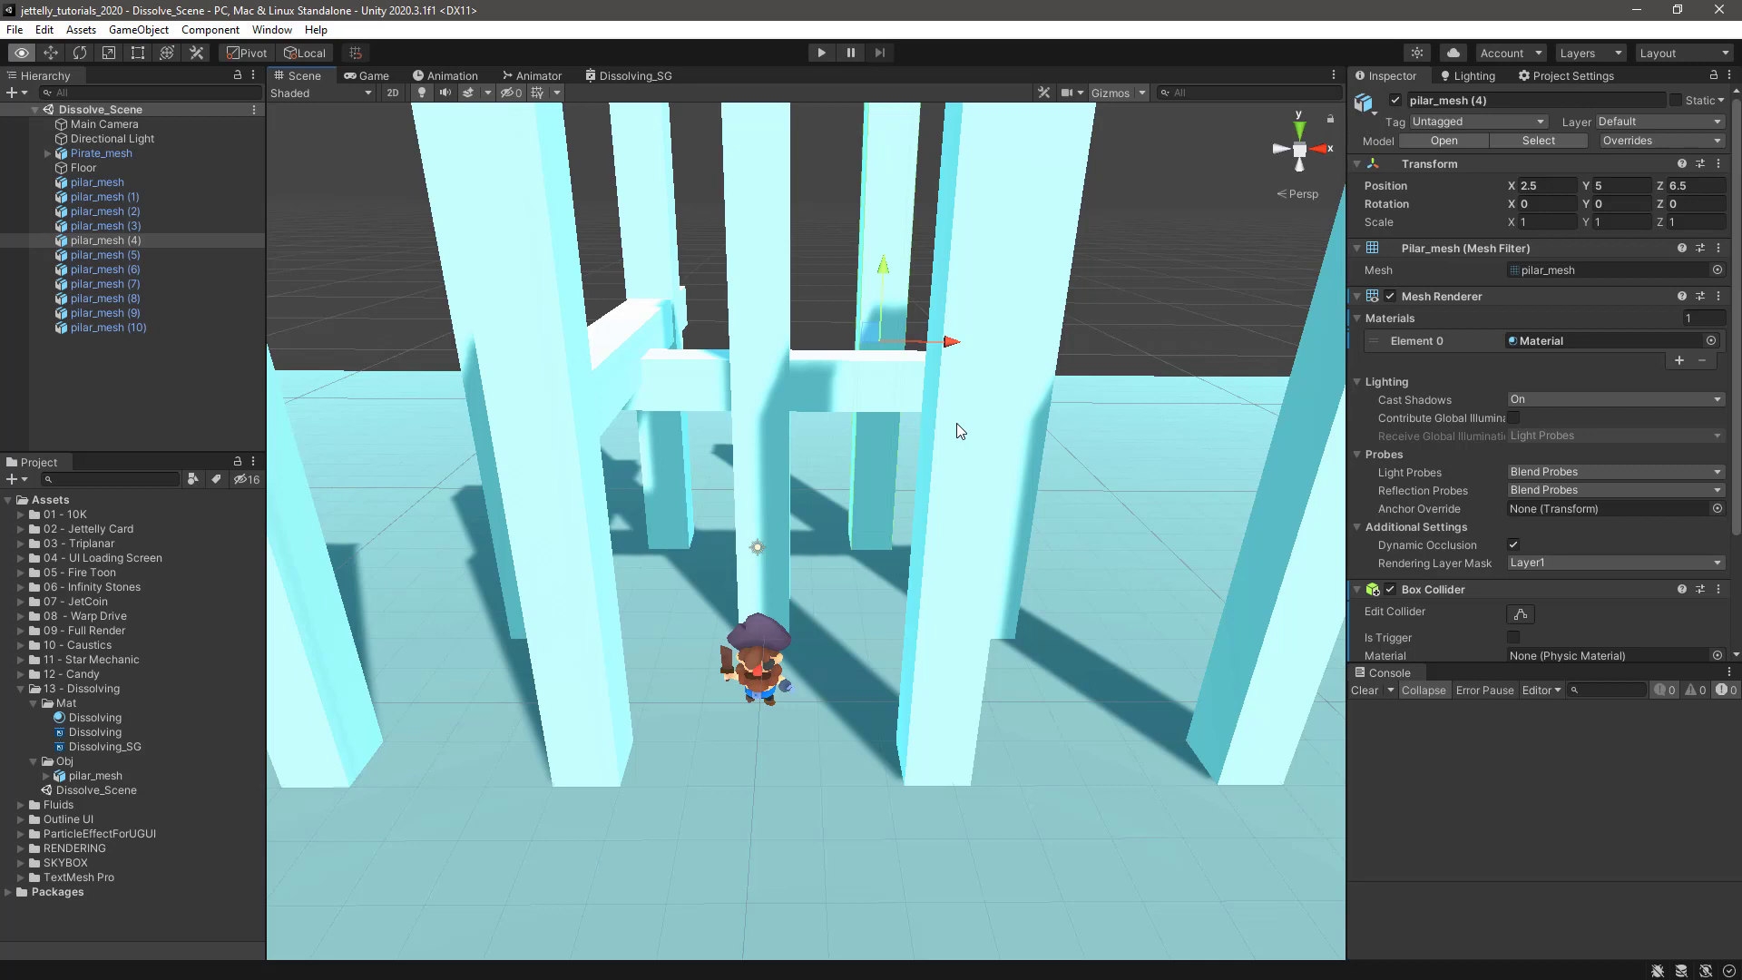
- Switch the Dissolving material's shader to Shader Graphs/Dissolving
{"action": "key", "text": "w"}
{"action": "left_click", "coordinate": [102, 718]}
{"action": "left_click", "coordinate": [1501, 117]}
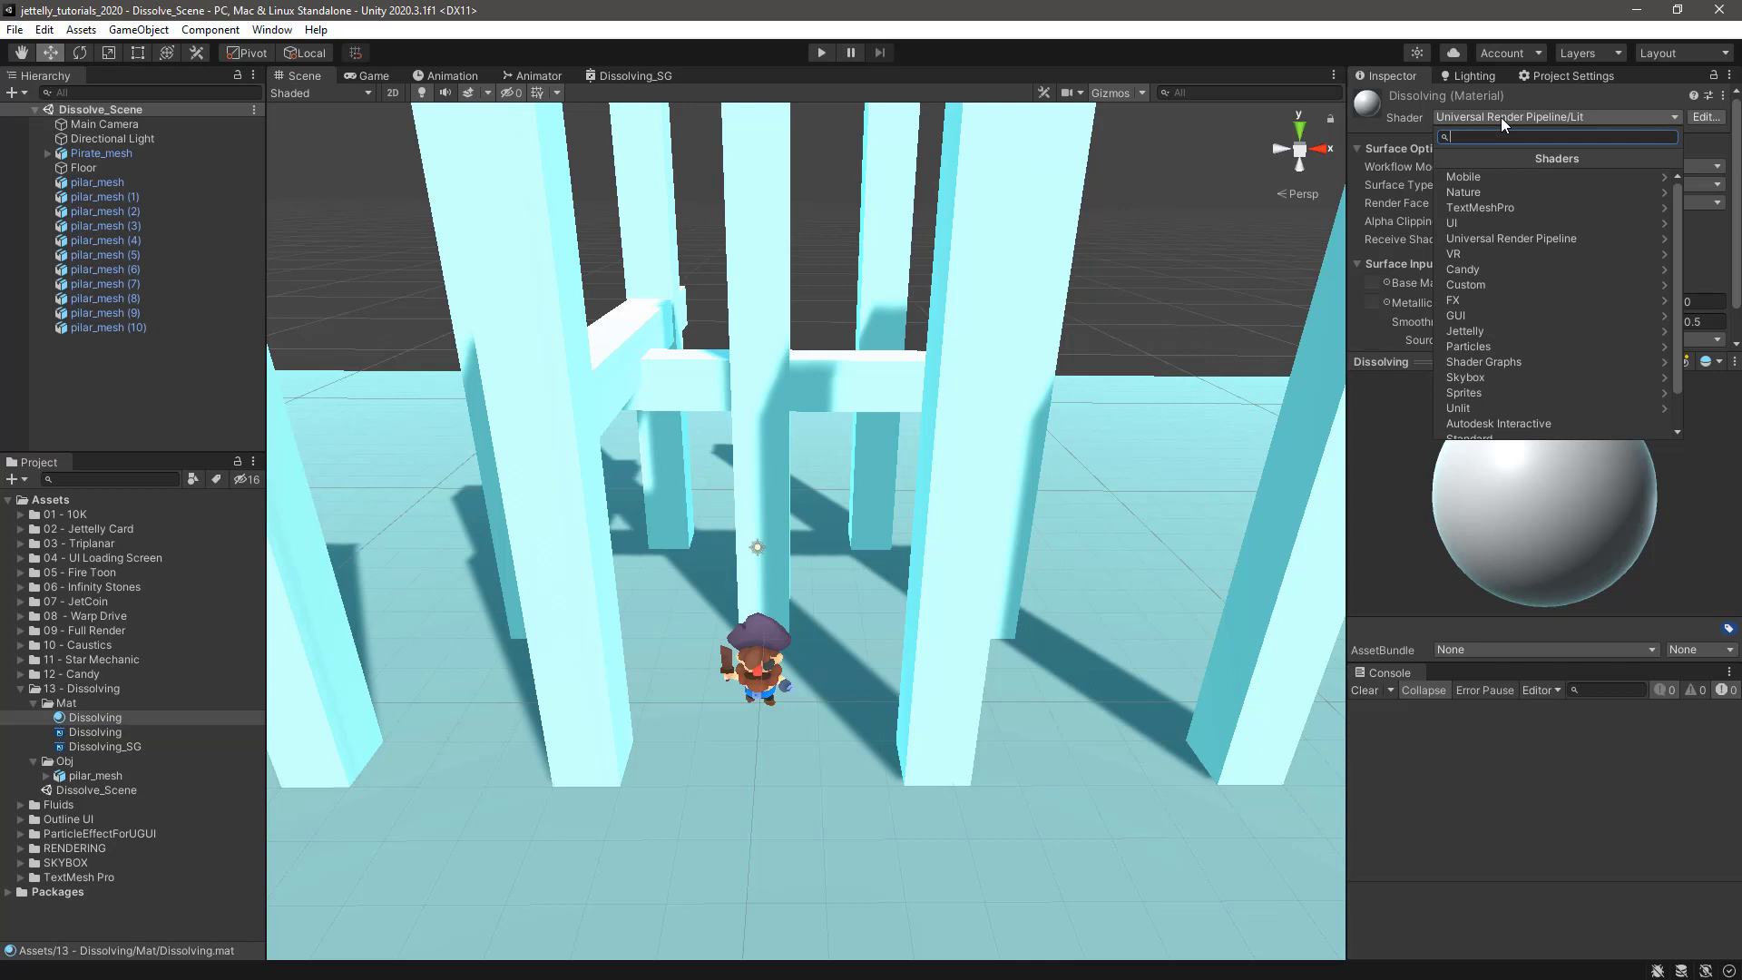
{"action": "left_click", "coordinate": [1477, 361]}
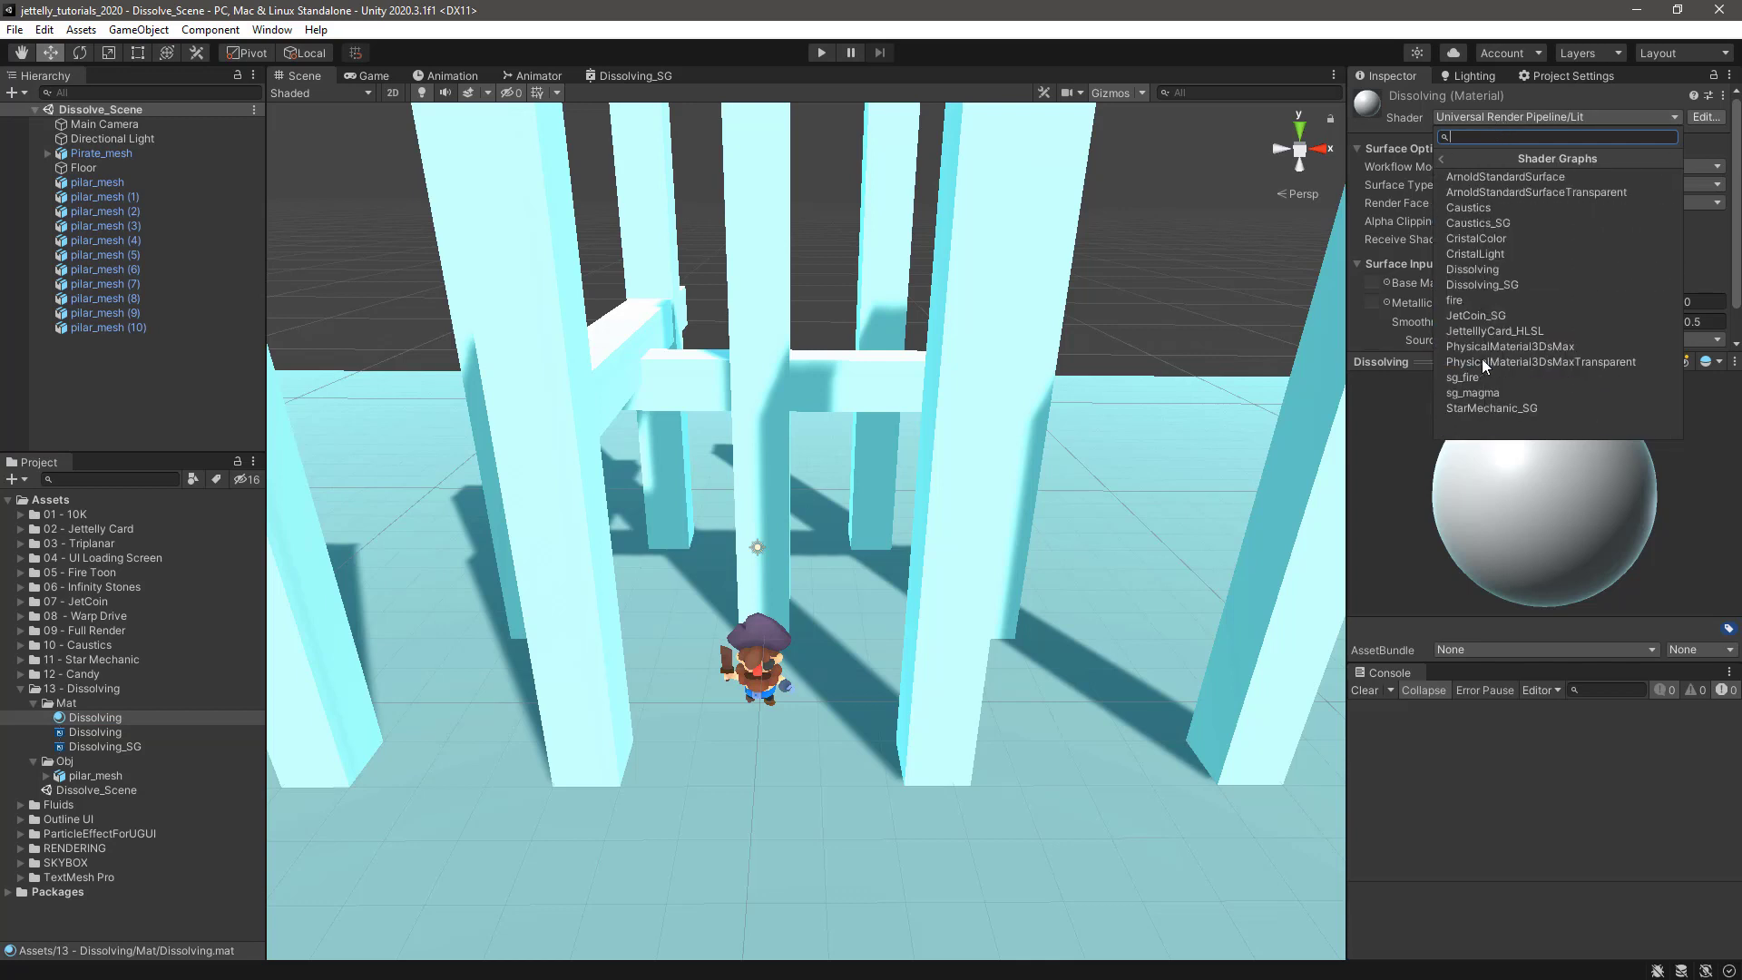
{"action": "left_click", "coordinate": [1496, 268]}
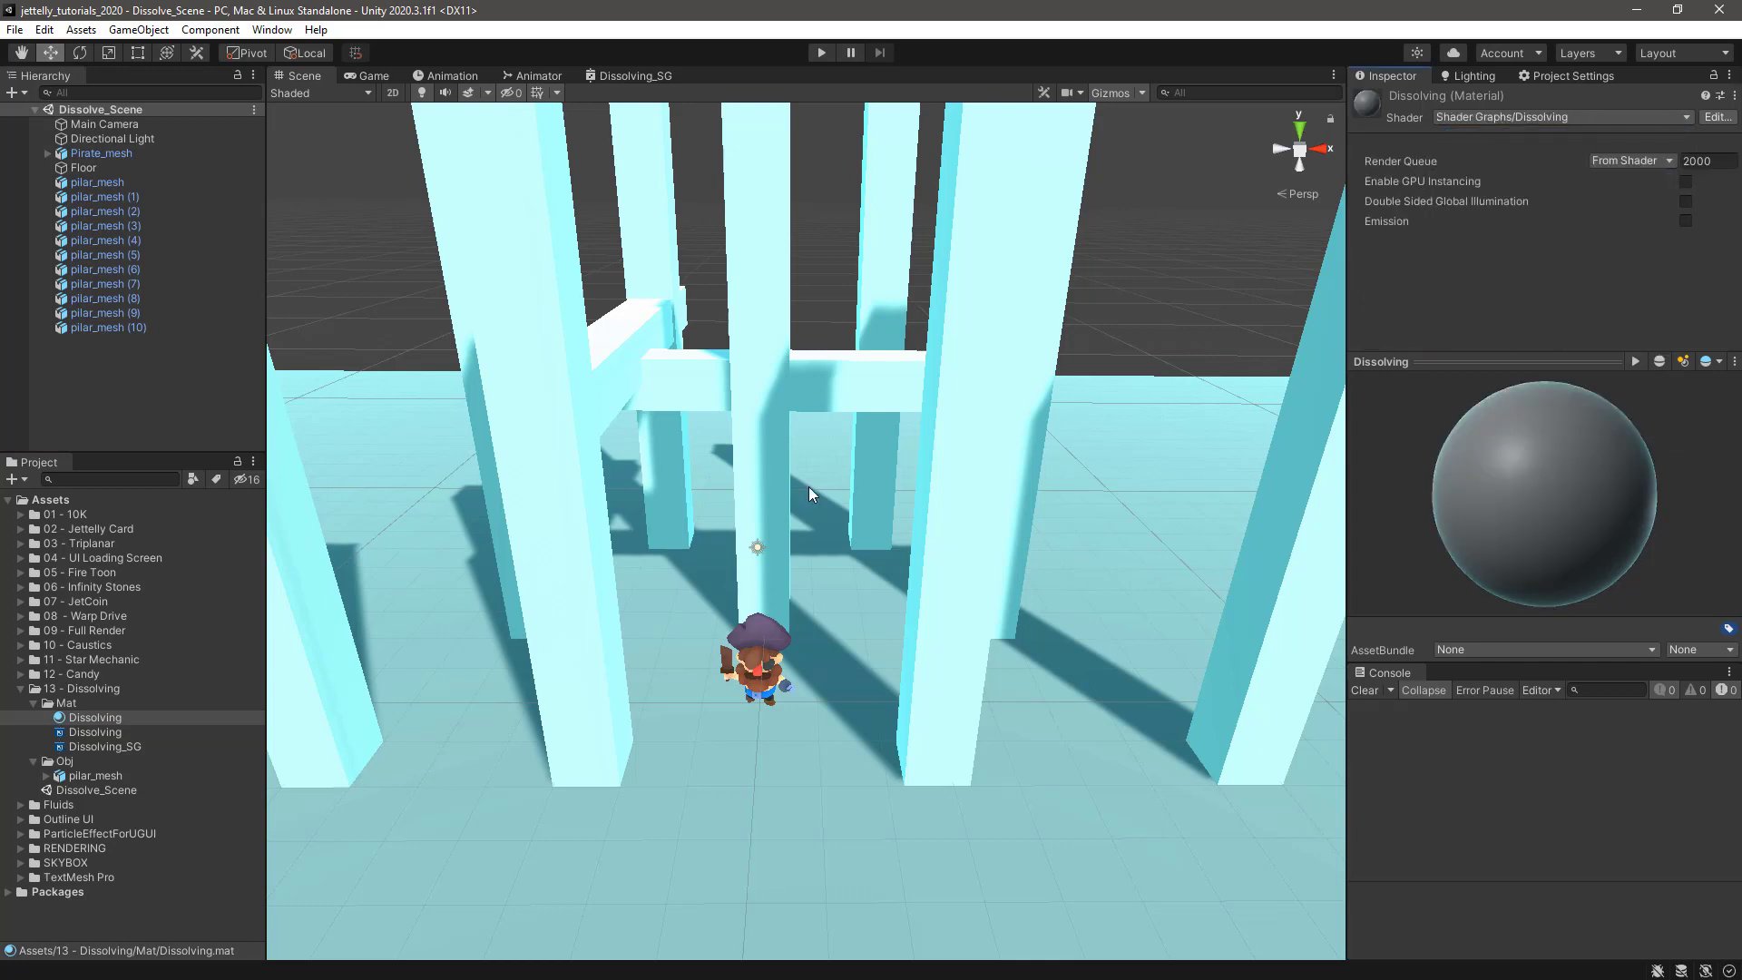
- Assign the Dissolving material to all eleven pilar_mesh pillars and check several pillars
{"action": "left_click", "coordinate": [107, 182]}
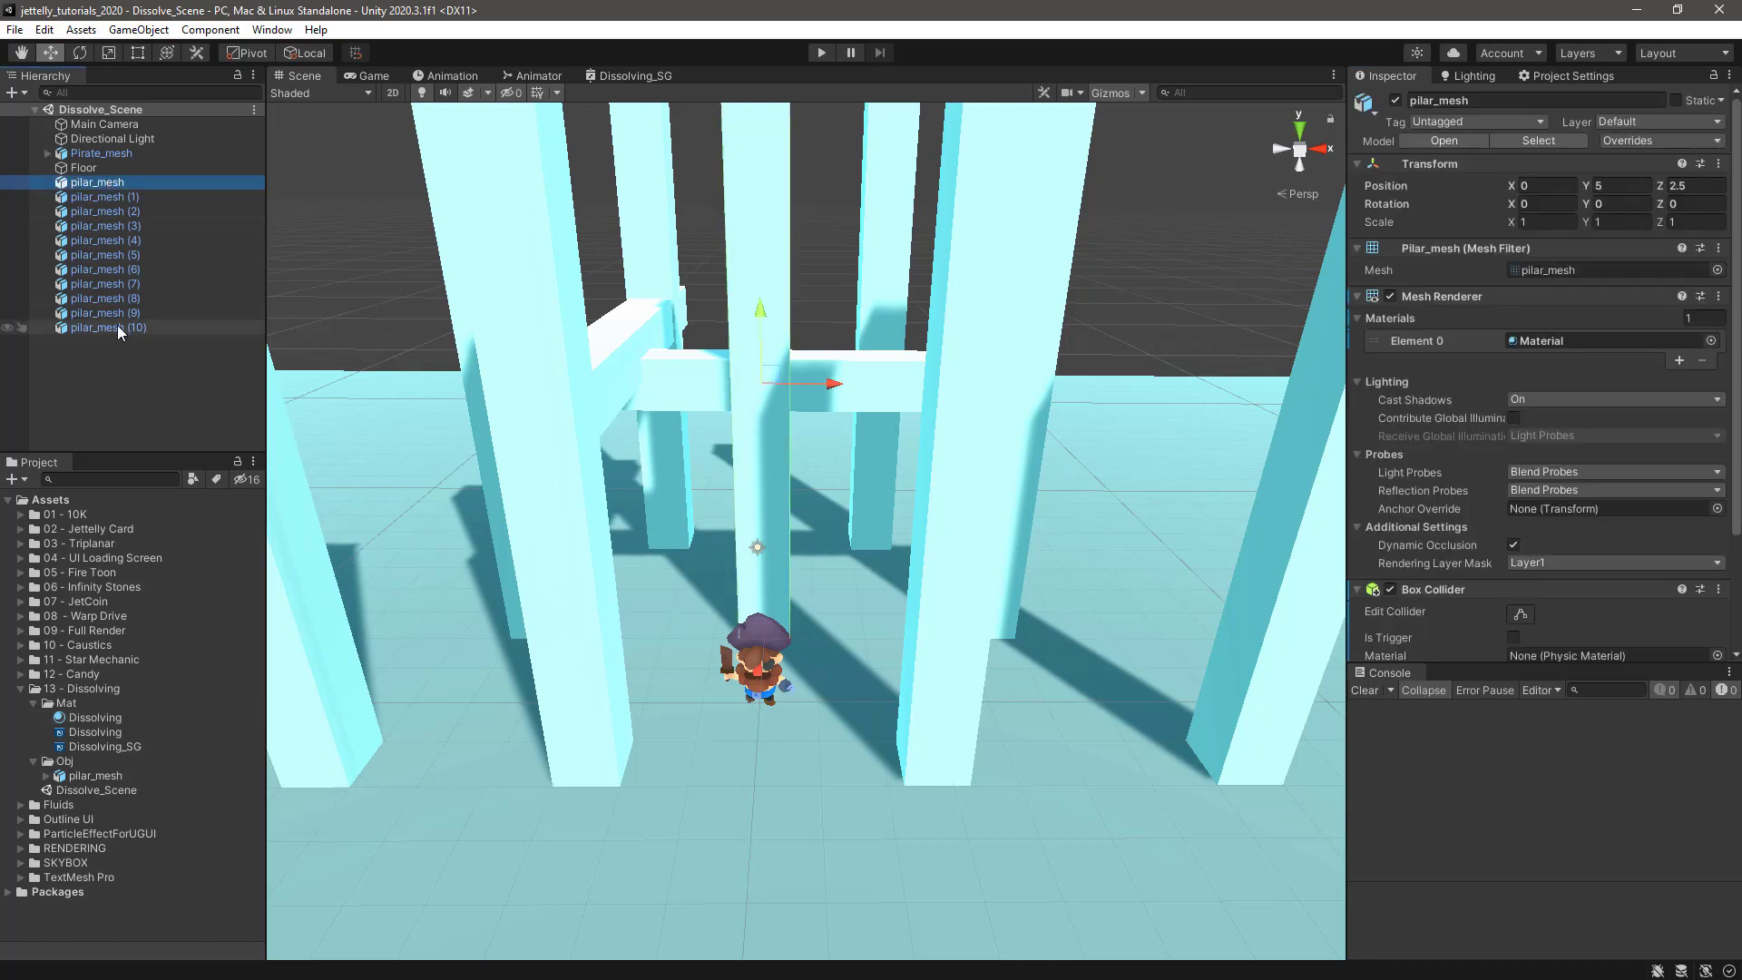
{"action": "left_click", "coordinate": [117, 327], "text": "shift"}
{"action": "left_click_drag", "start_coordinate": [87, 718], "coordinate": [1541, 335]}
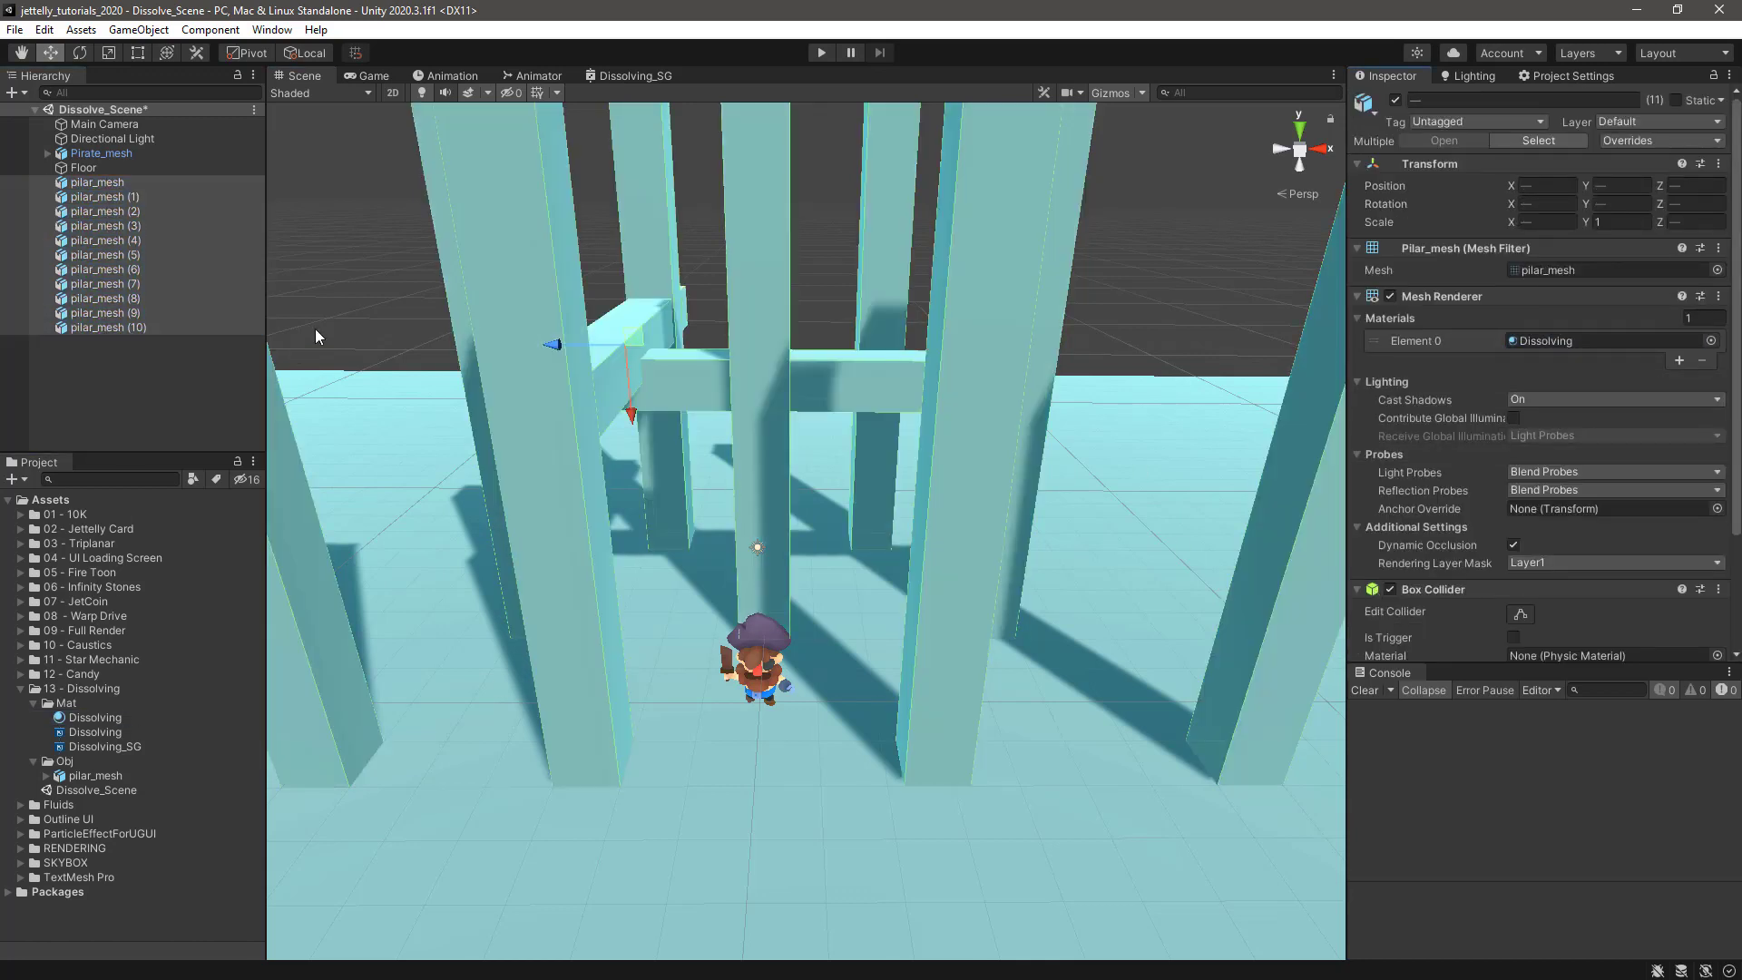
{"action": "left_click", "coordinate": [133, 181]}
{"action": "left_click", "coordinate": [129, 198]}
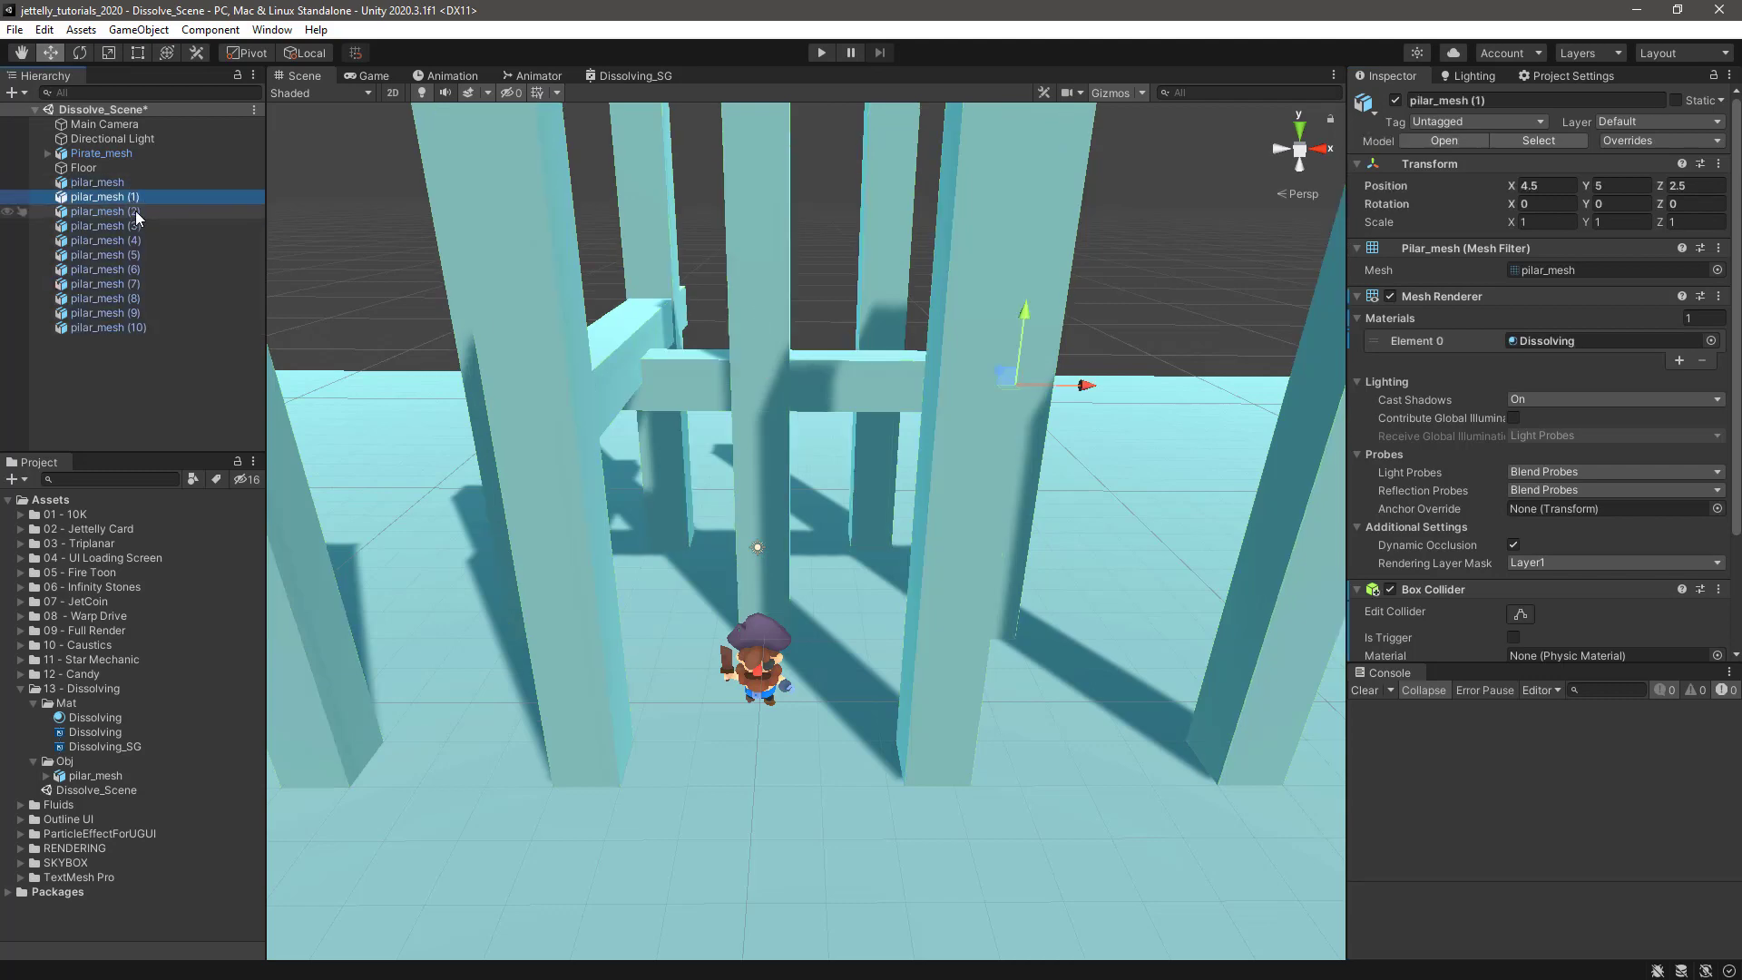
{"action": "left_click", "coordinate": [134, 210]}
{"action": "left_click", "coordinate": [137, 225]}
{"action": "left_click", "coordinate": [140, 240]}
{"action": "left_click_drag", "start_coordinate": [857, 375], "coordinate": [799, 436], "text": "alt"}
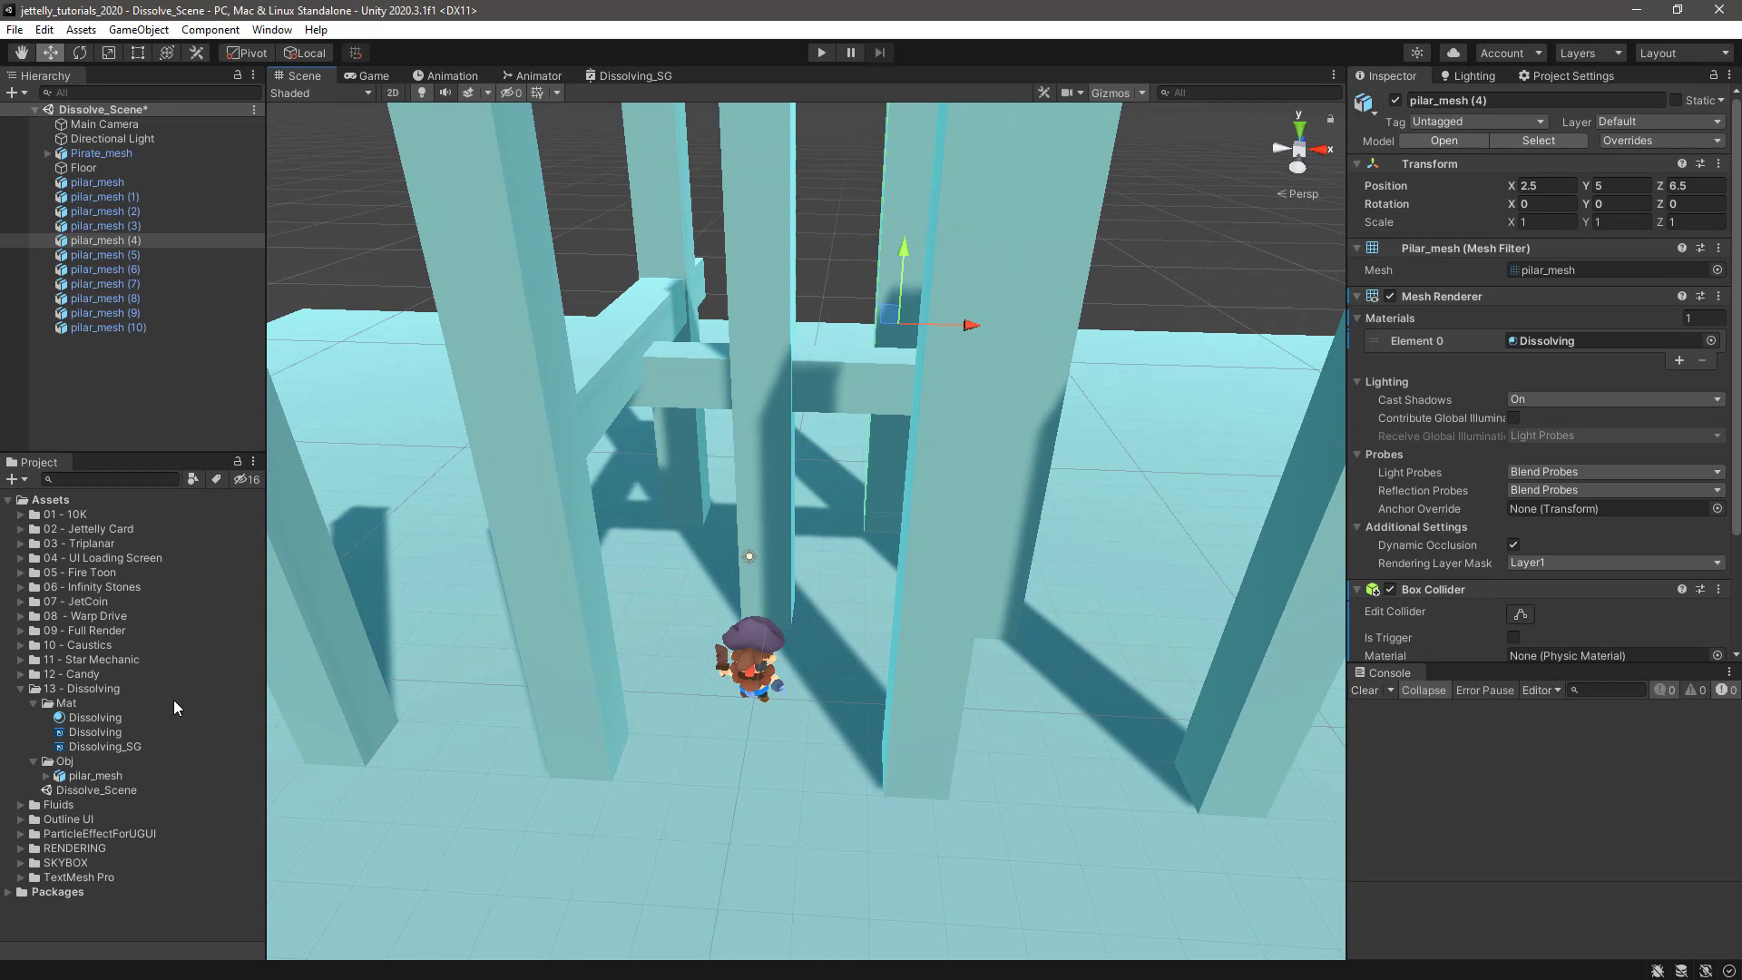
- Open the Dissolving shader graph and pan the canvas so the Vertex and Fragment stacks sit right
{"action": "double_click", "coordinate": [111, 731]}
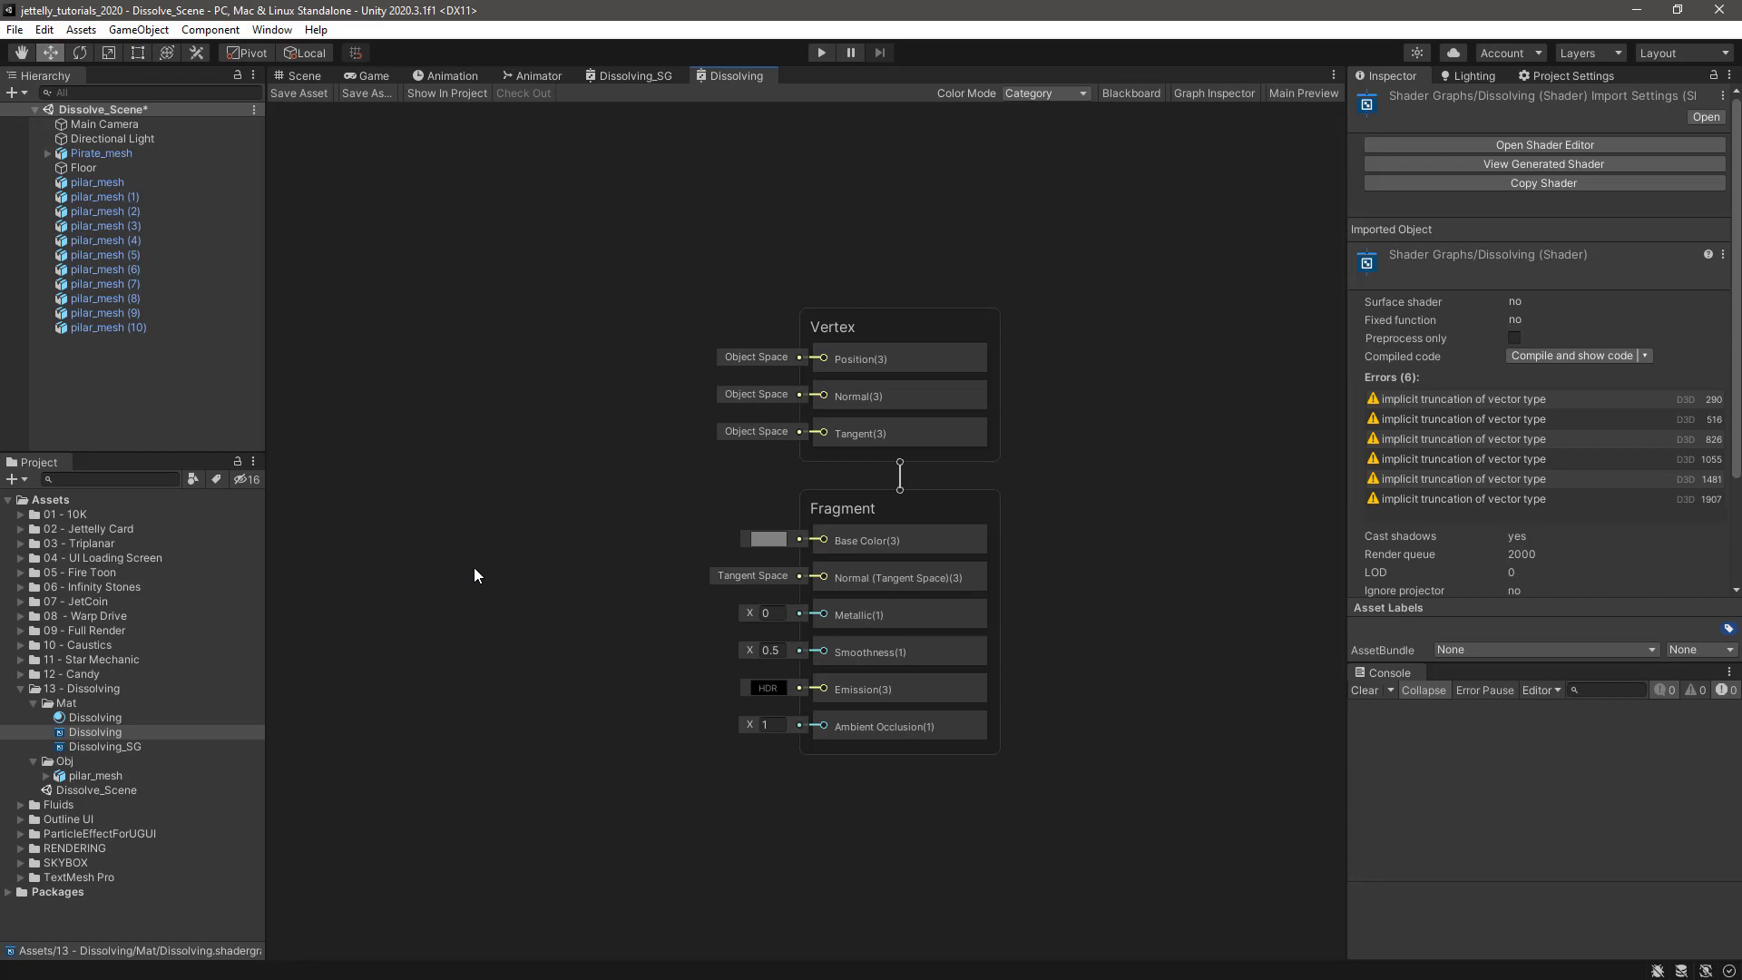
{"action": "middle_click_drag", "start_coordinate": [473, 568], "coordinate": [657, 548]}
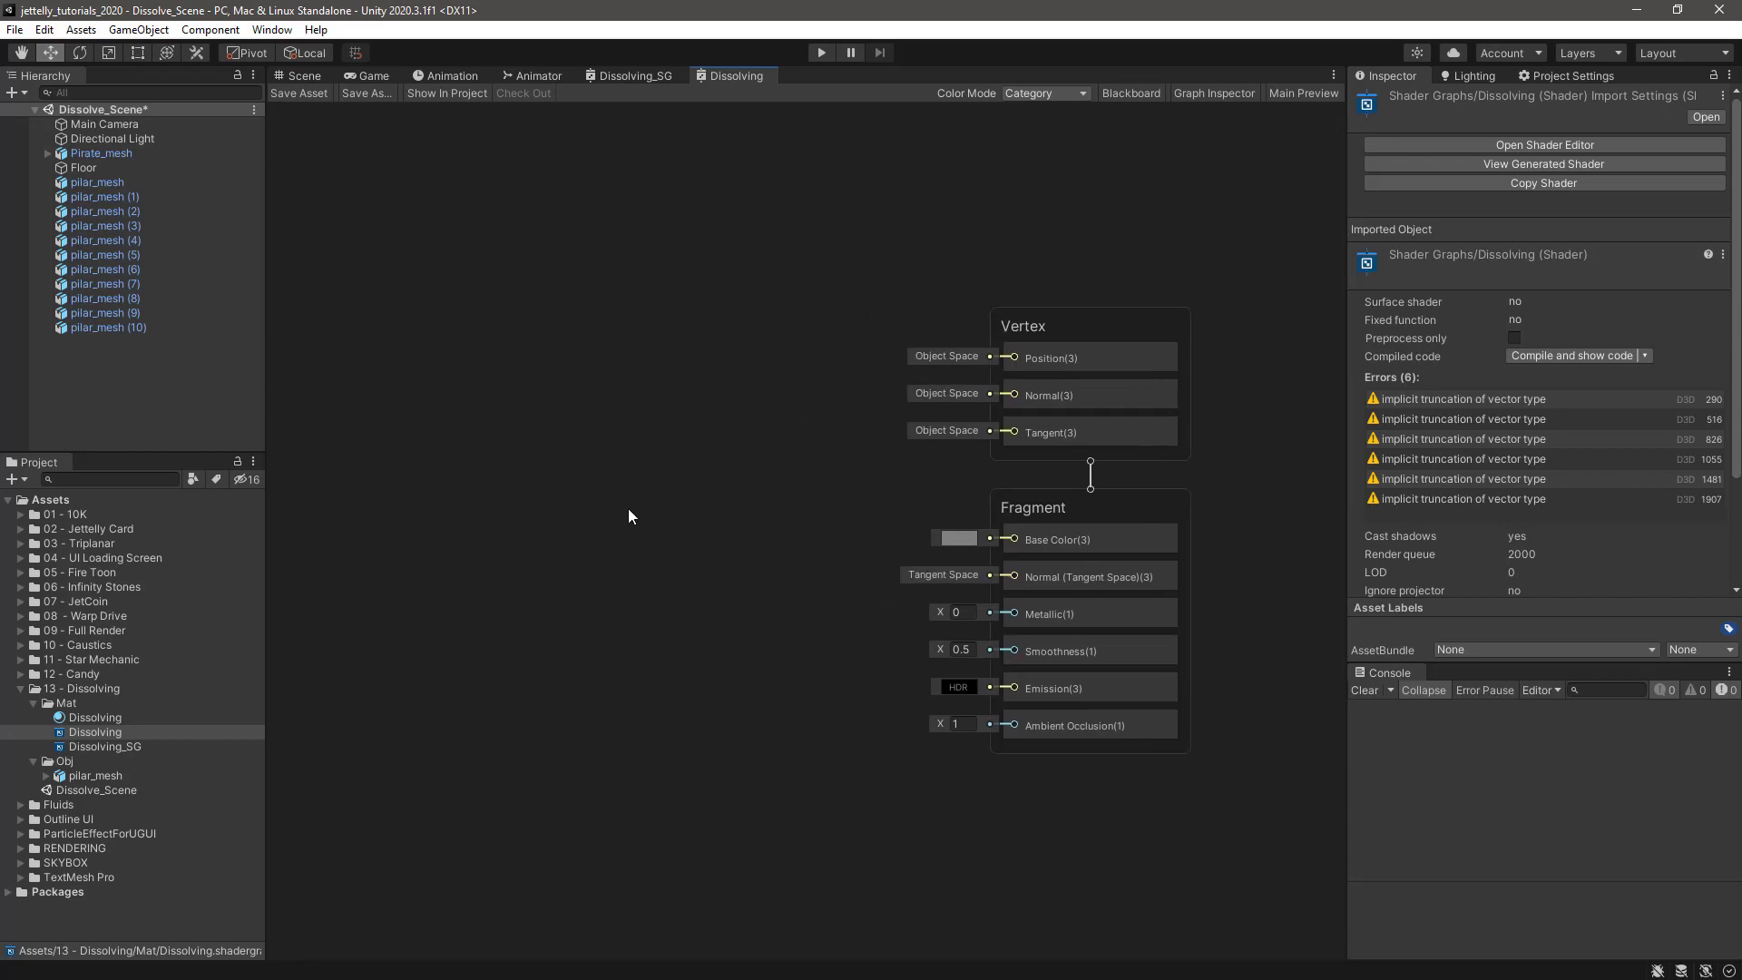
- Add a Simple Noise node and duplicate it into a vertical stack of noise nodes
{"action": "key", "text": "space"}
{"action": "type", "text": "simple noise"}
{"action": "key", "text": "Return"}
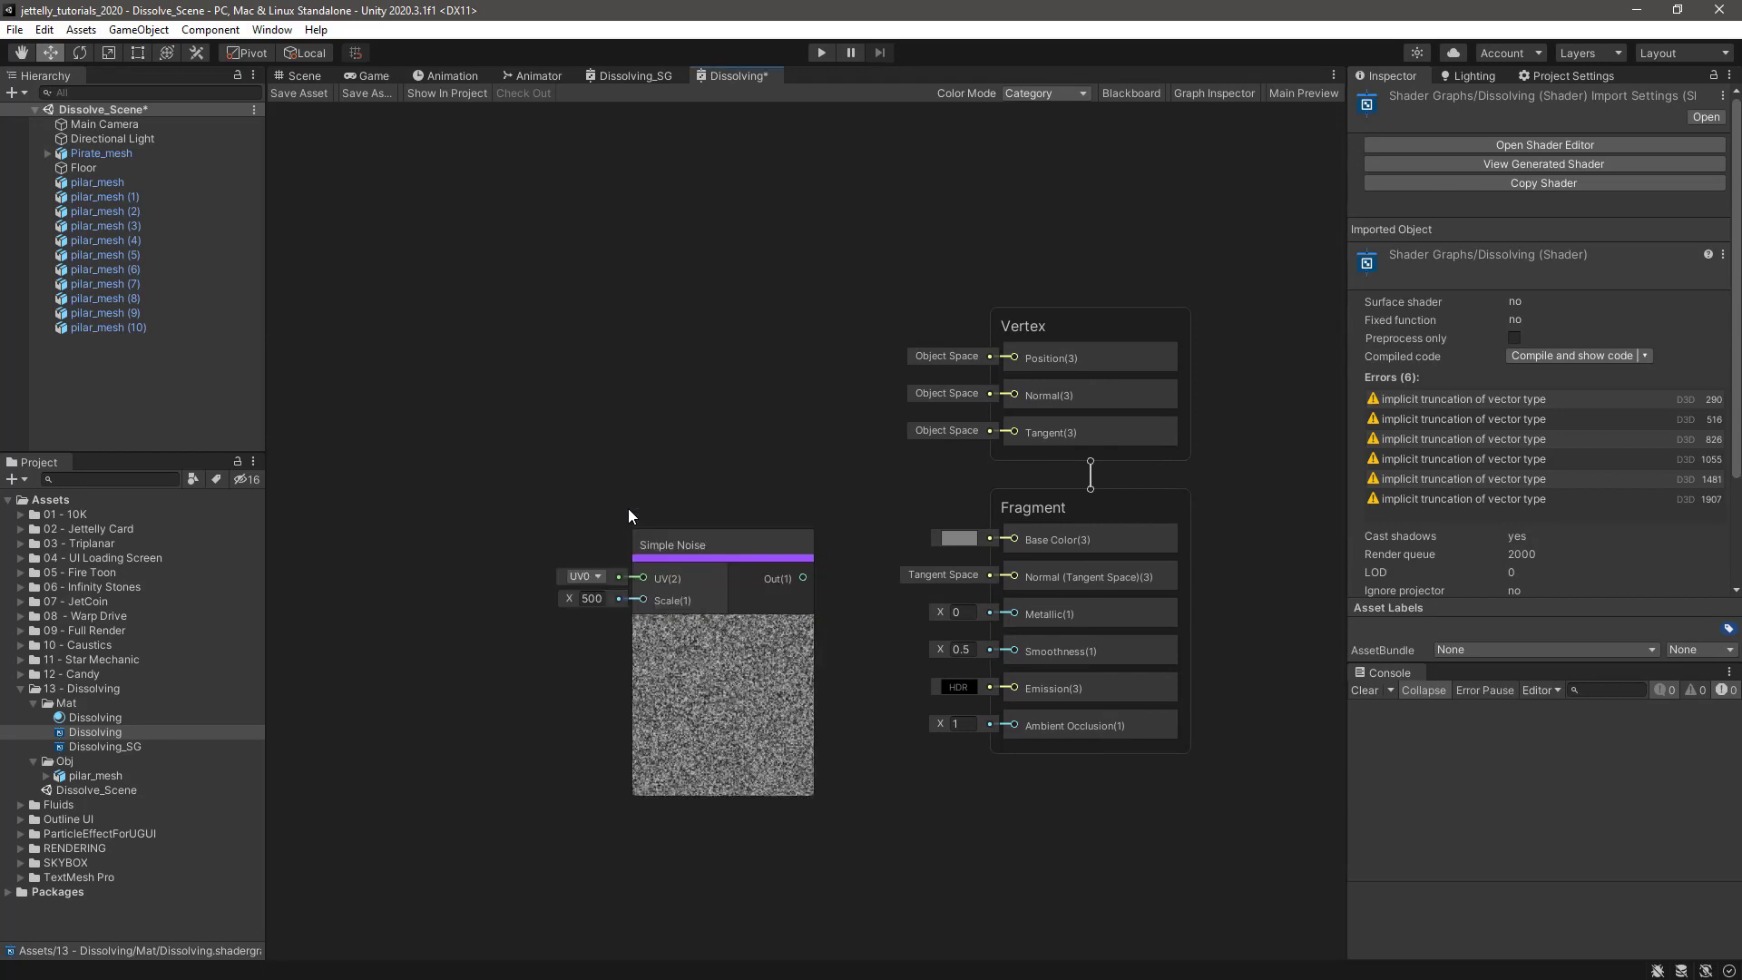
{"action": "left_click_drag", "start_coordinate": [712, 548], "coordinate": [532, 581]}
{"action": "key", "text": "ctrl+d"}
{"action": "key", "text": "ctrl+d"}
{"action": "left_click_drag", "start_coordinate": [735, 583], "coordinate": [539, 862]}
{"action": "scroll", "coordinate": [544, 771], "scroll_direction": "down", "scroll_amount": 2}
{"action": "middle_click_drag", "start_coordinate": [557, 666], "coordinate": [716, 544]}
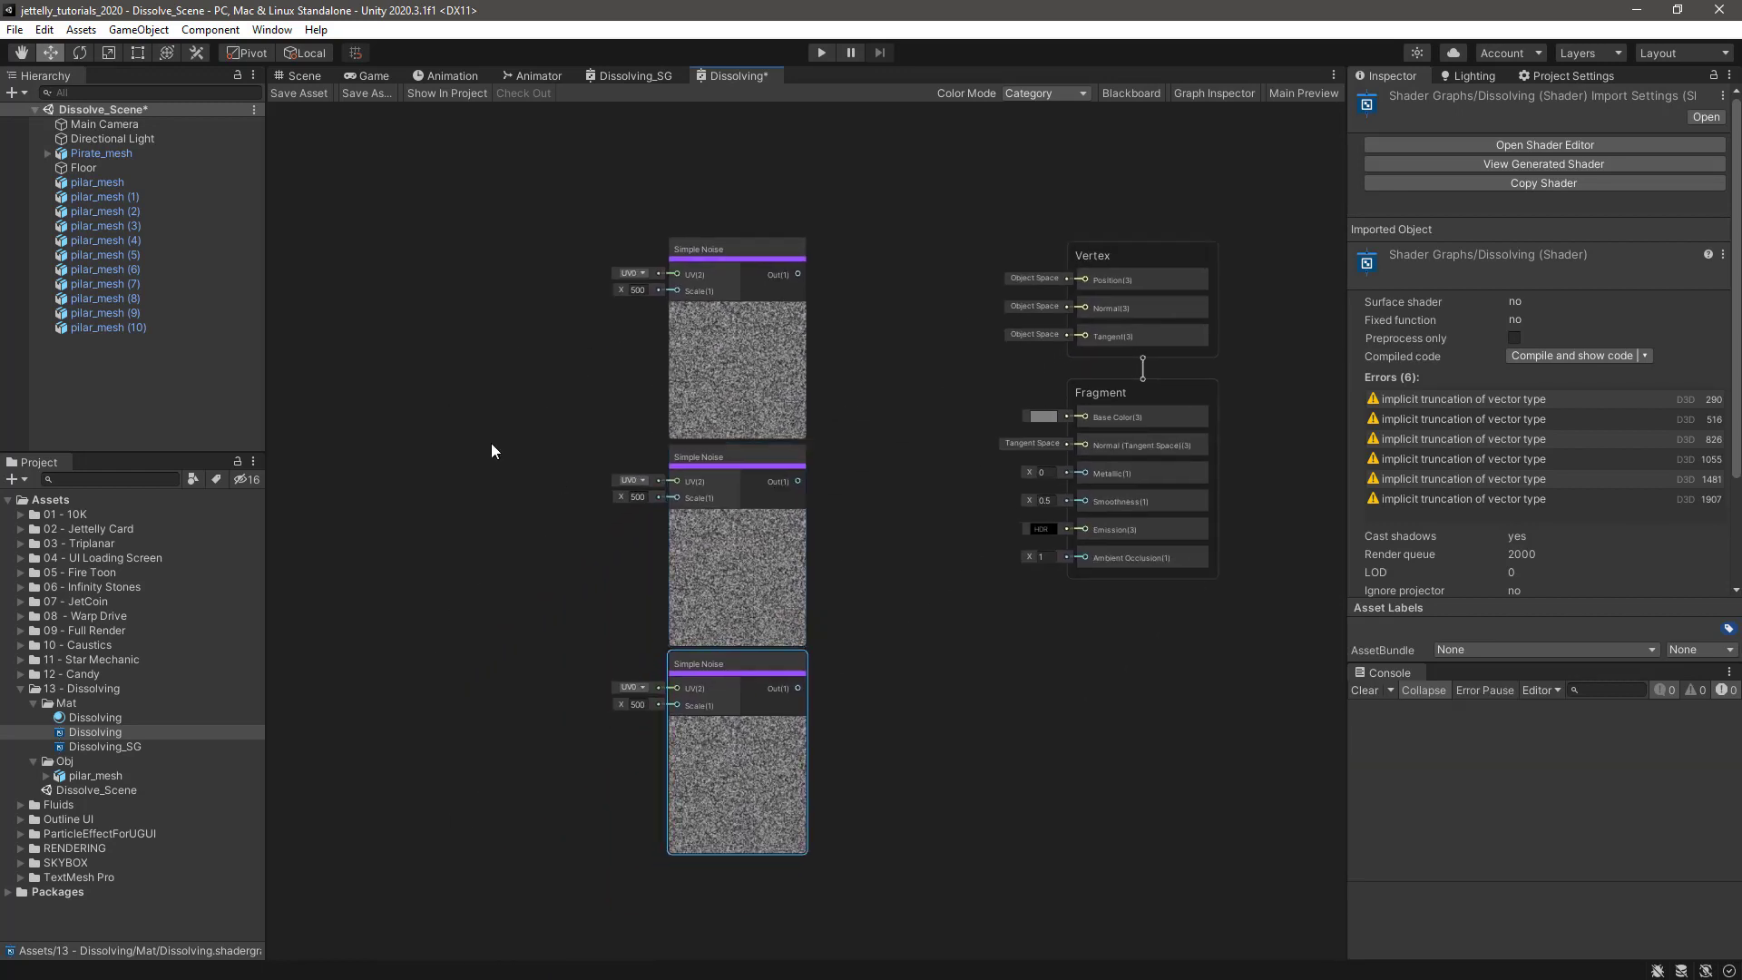
- Add a Position node and a Split node placed beside it
{"action": "key", "text": "space"}
{"action": "type", "text": "pos"}
{"action": "key", "text": "Return"}
{"action": "left_click_drag", "start_coordinate": [528, 473], "coordinate": [402, 459]}
{"action": "left_click", "coordinate": [456, 329]}
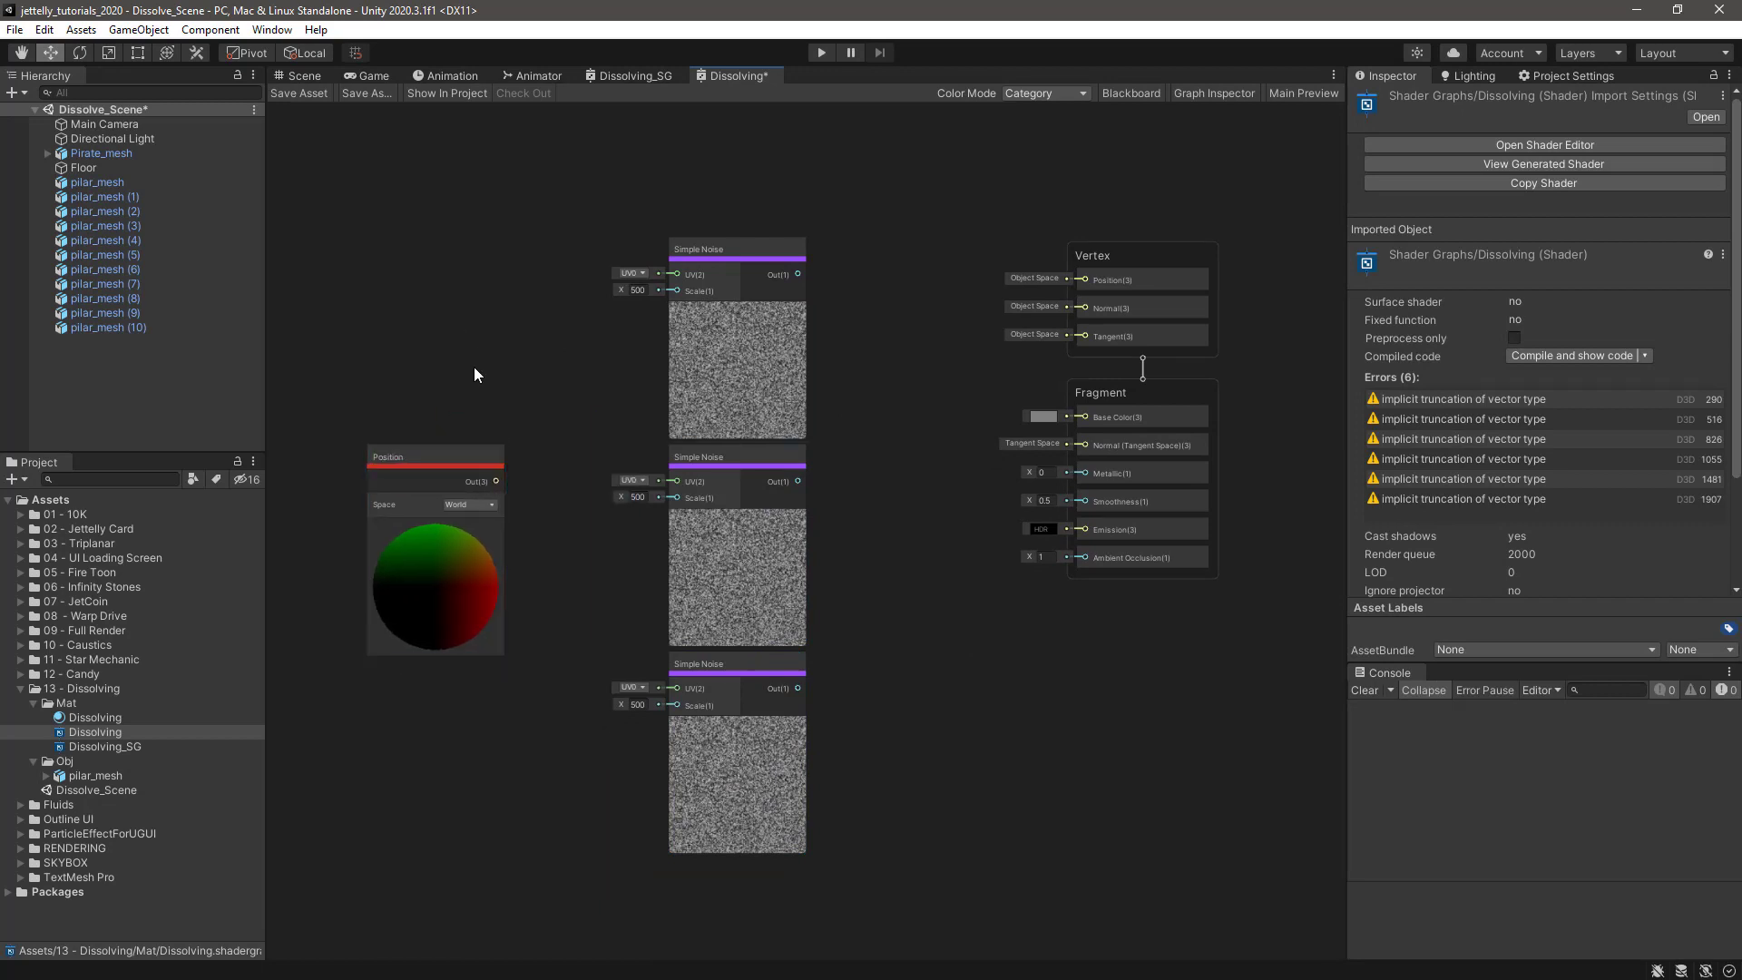
{"action": "middle_click_drag", "start_coordinate": [474, 367], "coordinate": [602, 365]}
{"action": "key", "text": "space"}
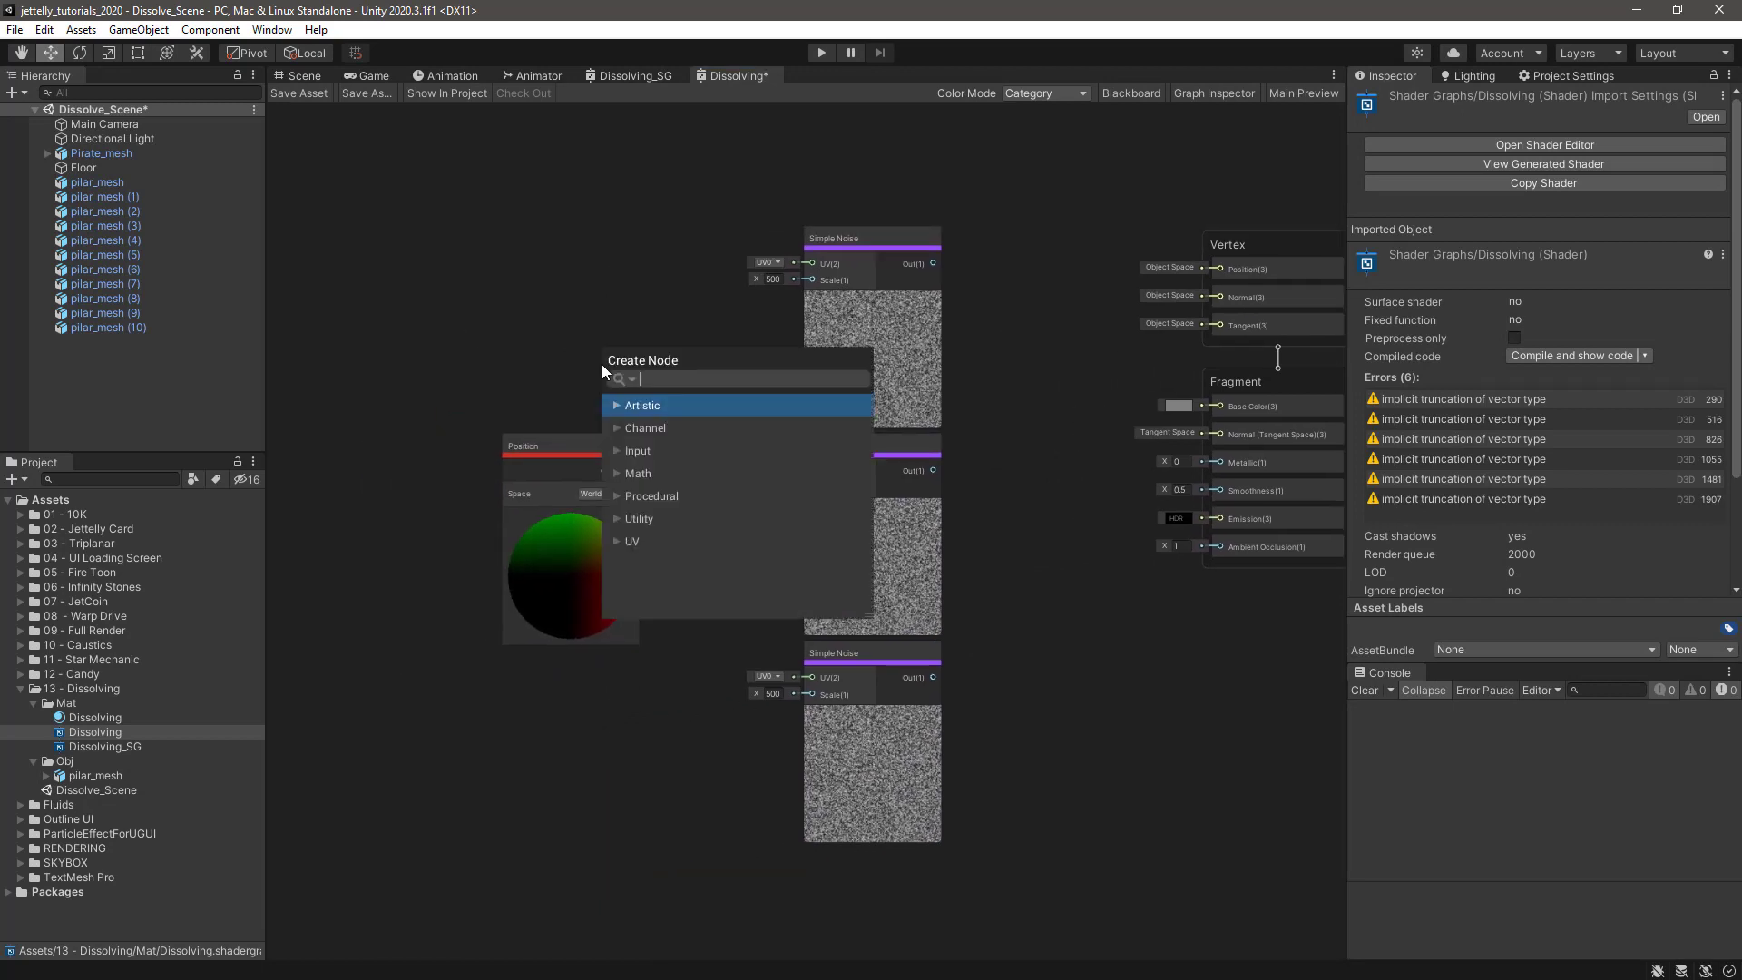
{"action": "type", "text": "split"}
{"action": "key", "text": "Return"}
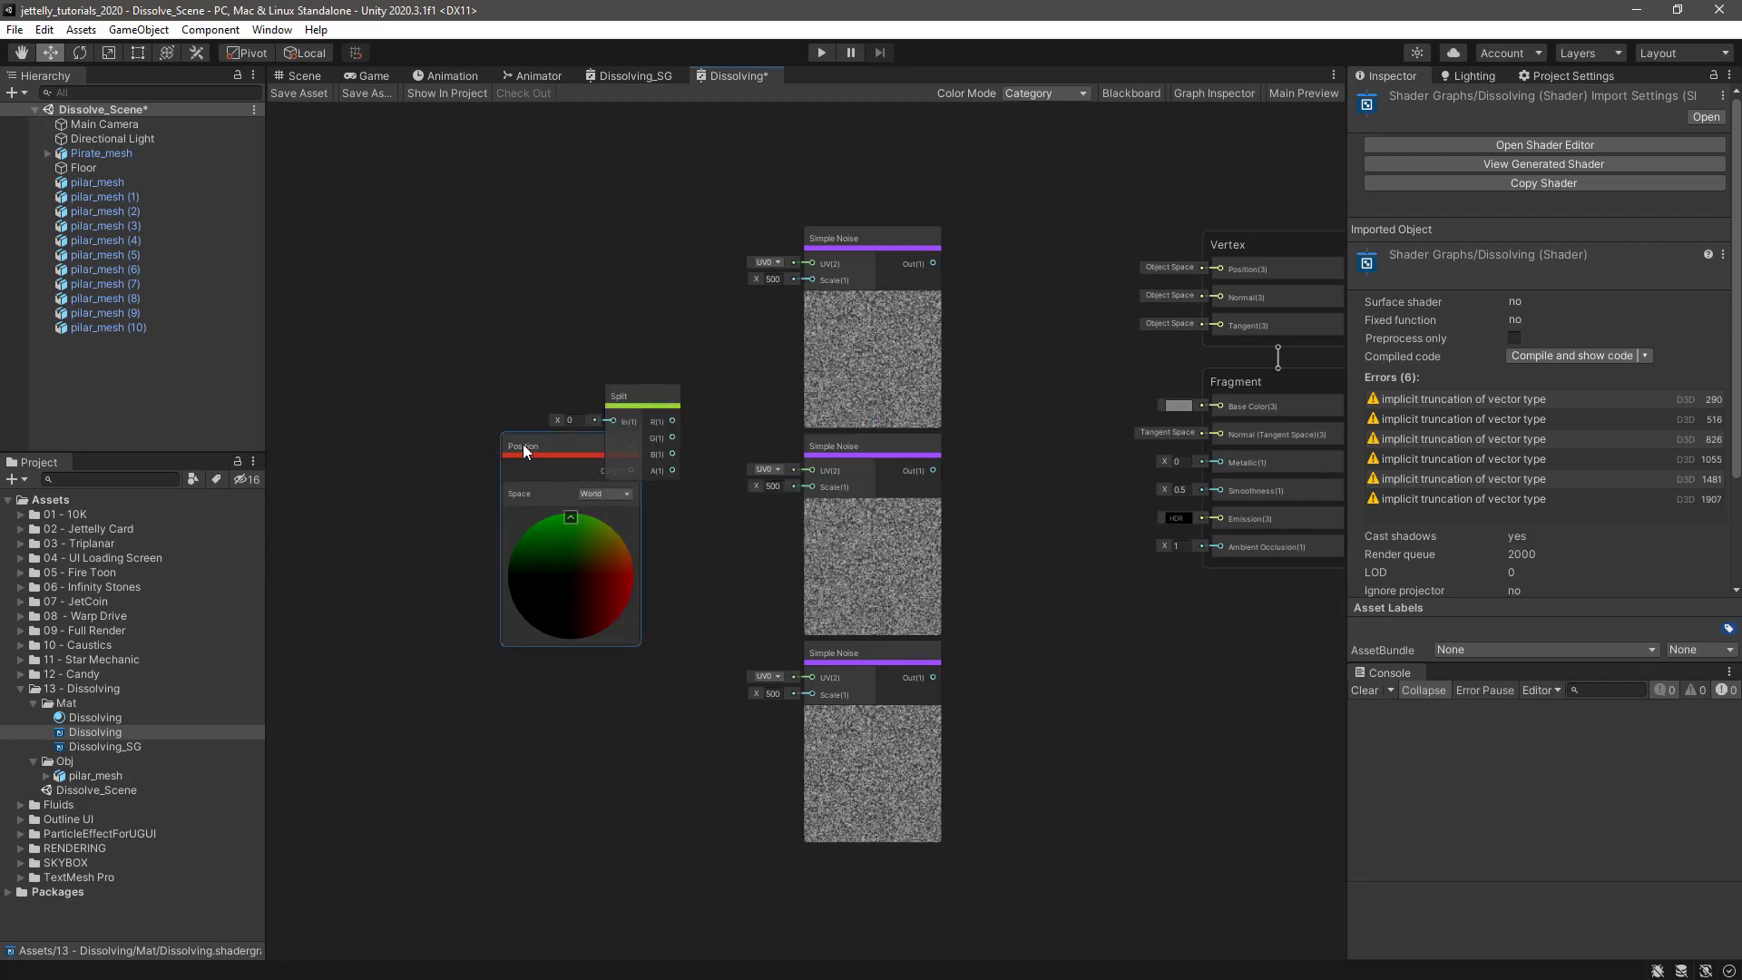
{"action": "left_click_drag", "start_coordinate": [522, 444], "coordinate": [472, 443]}
{"action": "left_click_drag", "start_coordinate": [661, 405], "coordinate": [648, 451]}
{"action": "left_click", "coordinate": [645, 373]}
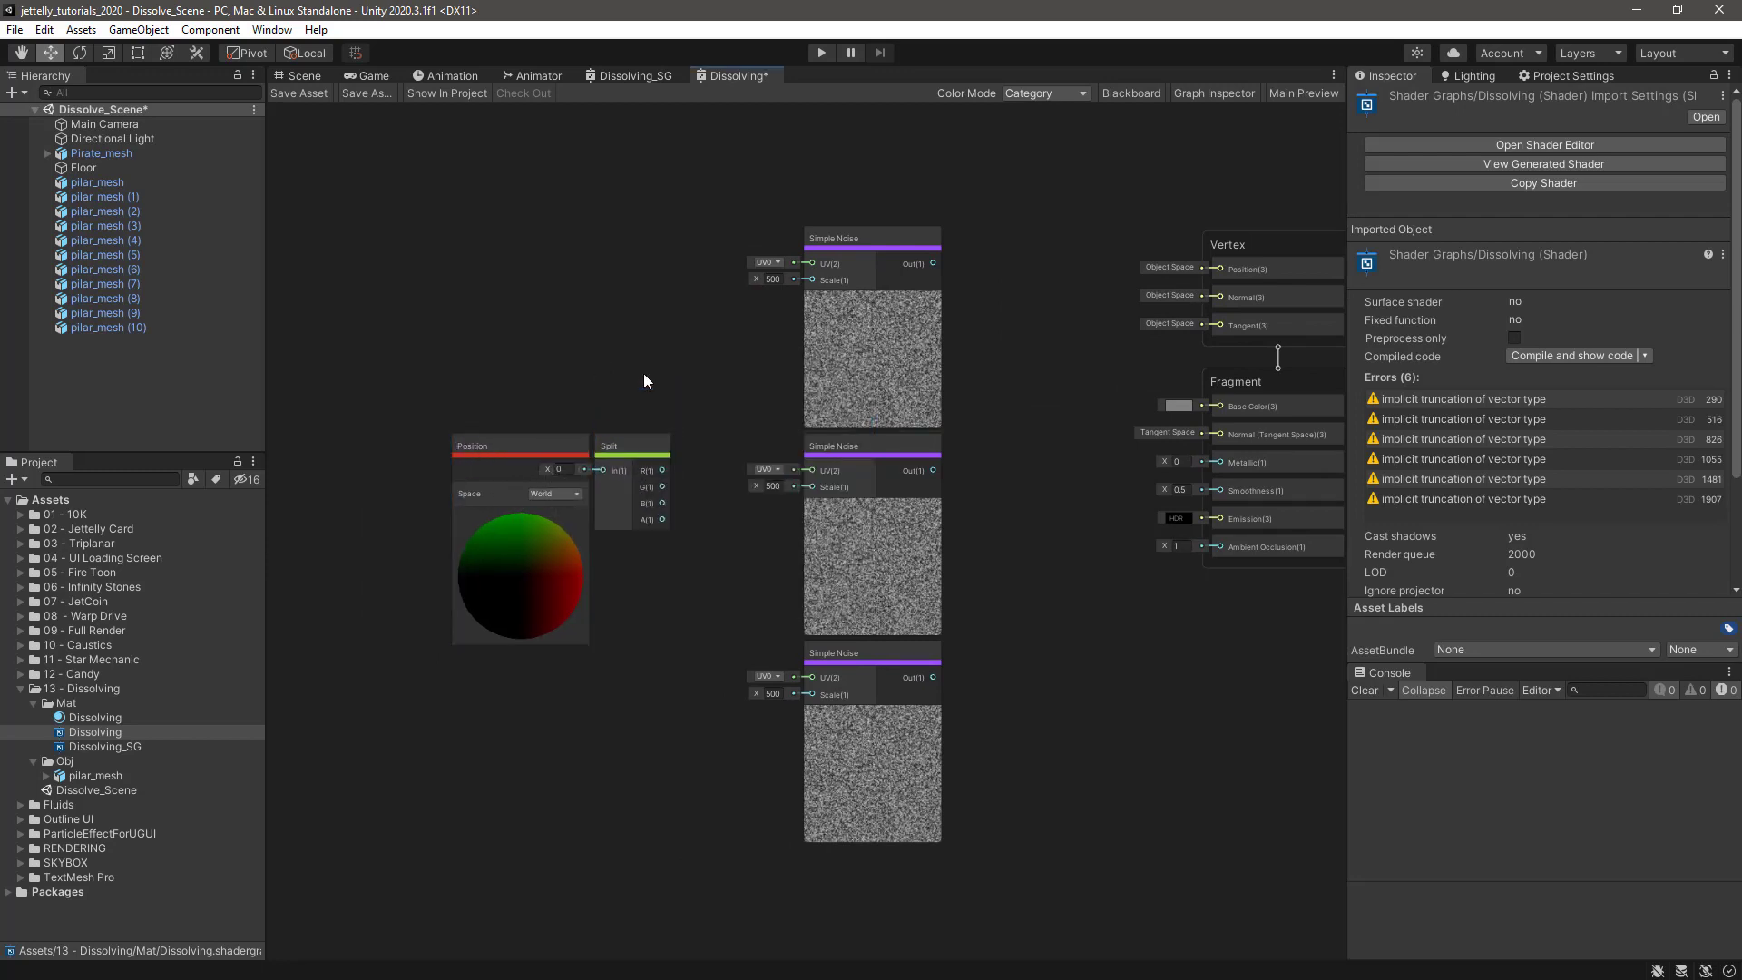
- Add a Vector 2 node above the Split node and duplicate it
{"action": "key", "text": "space"}
{"action": "type", "text": "vec"}
{"action": "key", "text": "Down"}
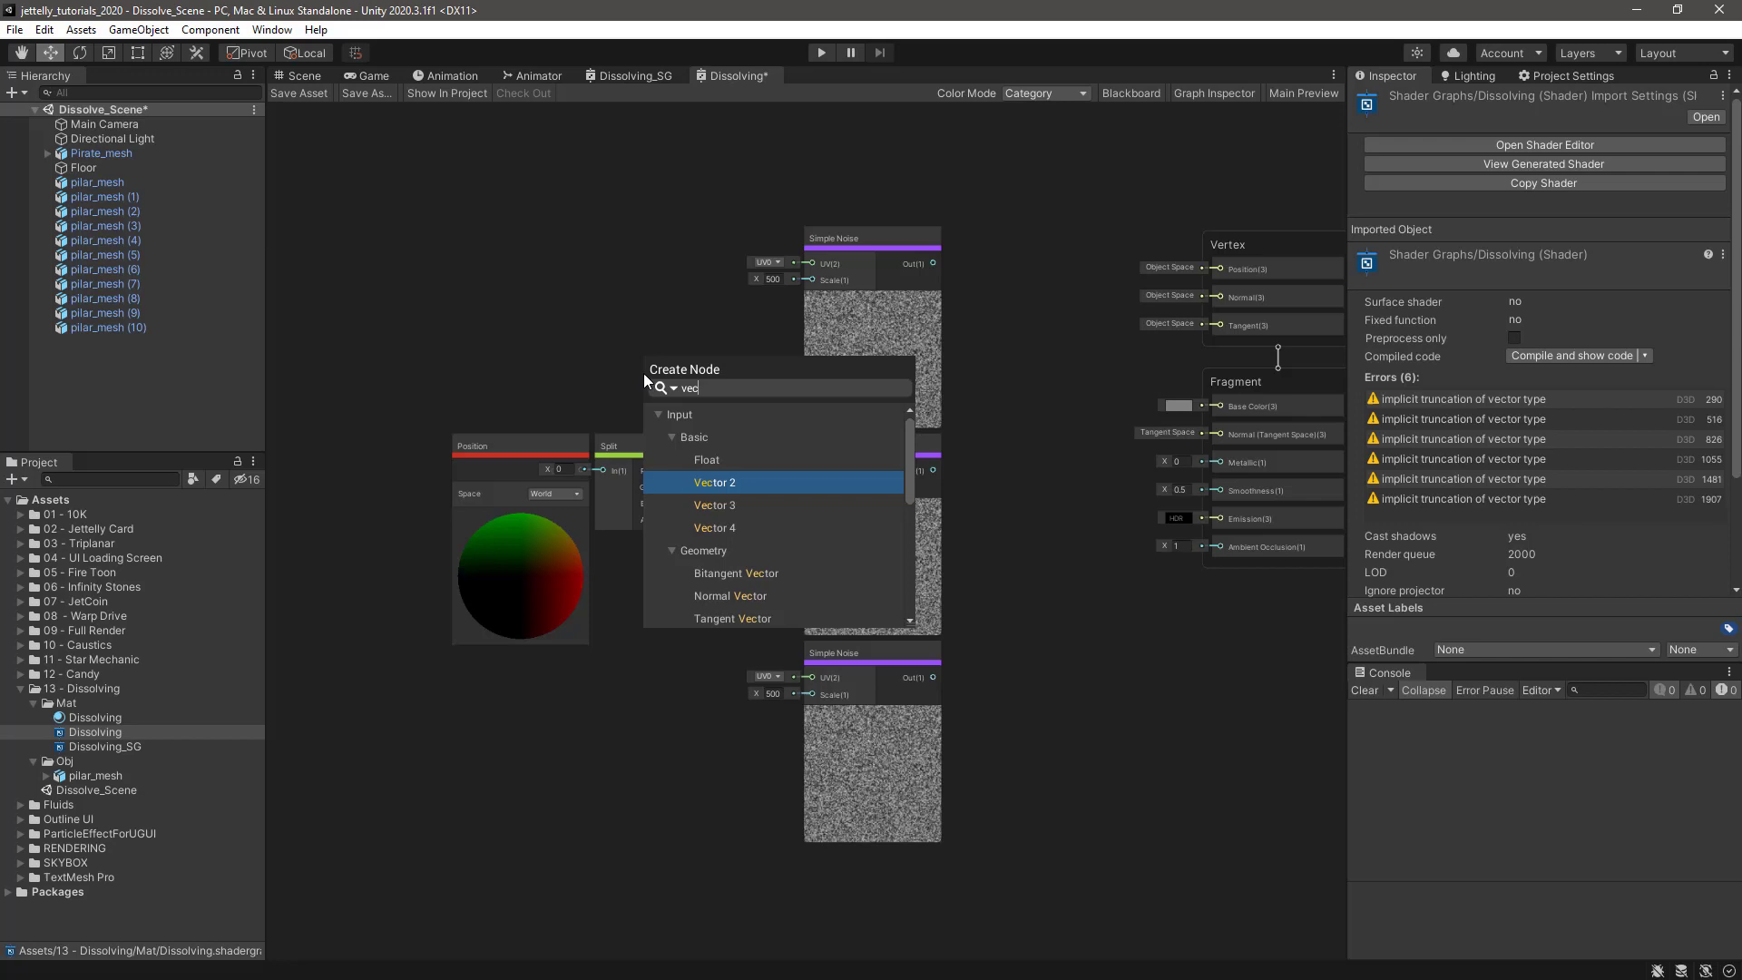
{"action": "key", "text": "Return"}
{"action": "left_click_drag", "start_coordinate": [653, 380], "coordinate": [732, 782]}
{"action": "key", "text": "ctrl+d"}
{"action": "key", "text": "ctrl+d"}
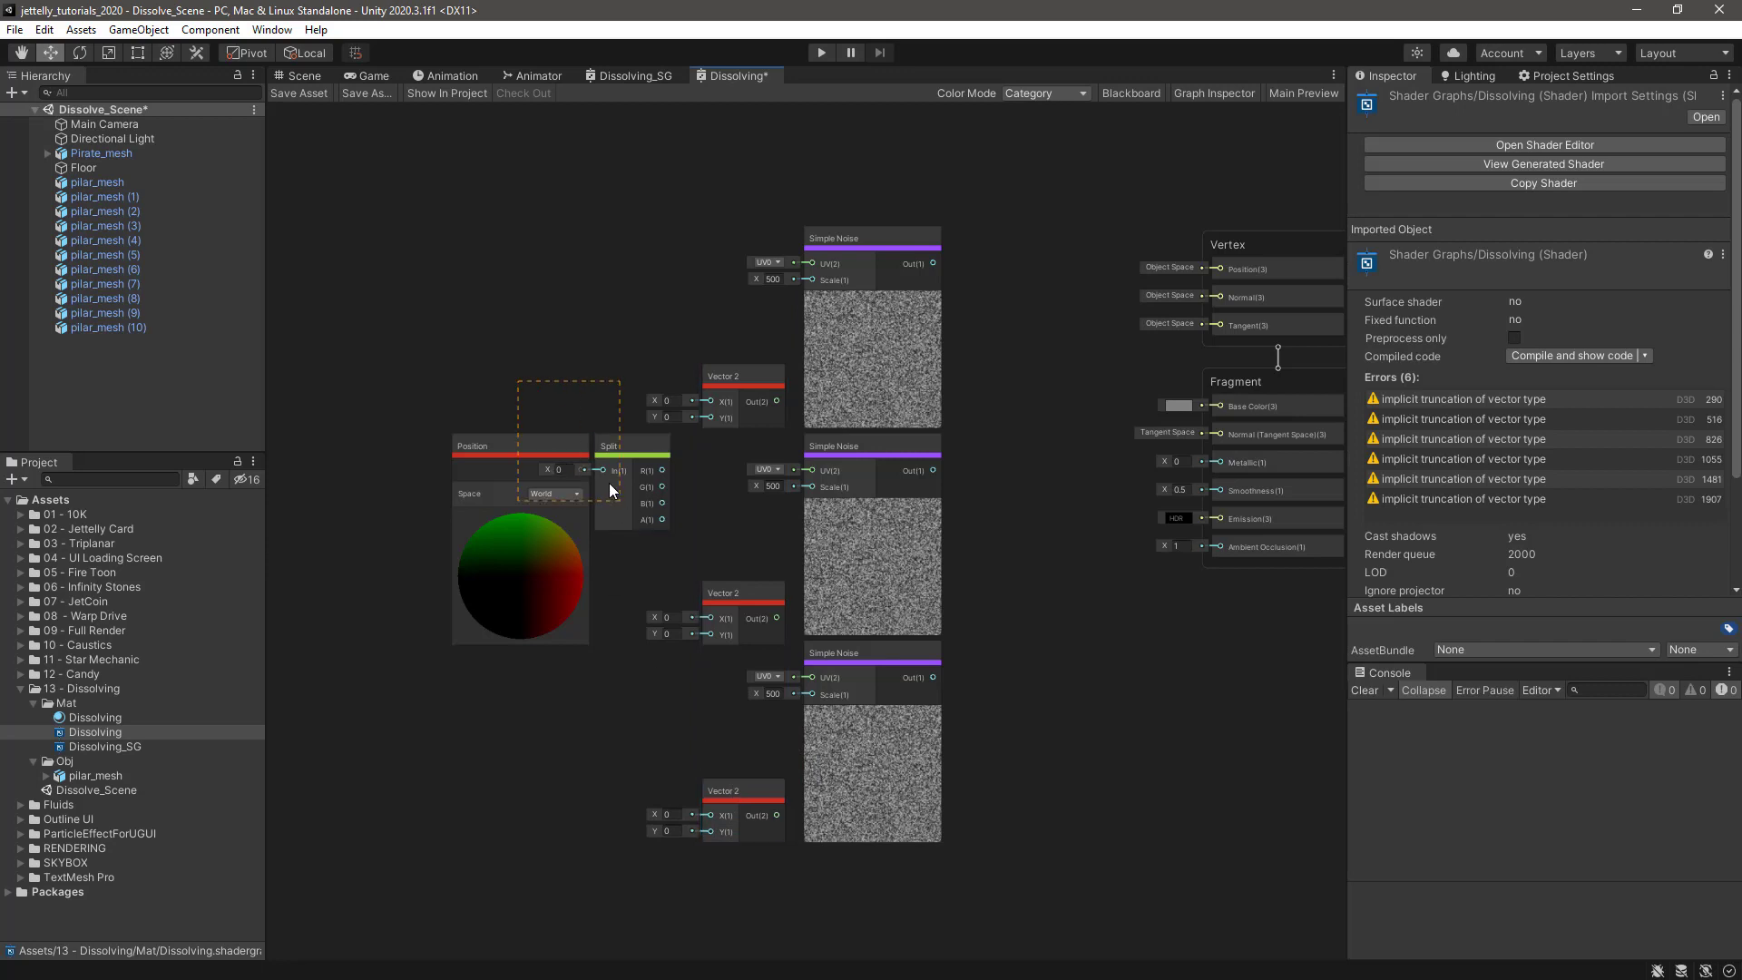
- Wire Split's R, G and B outputs into the X and Y inputs of the three Vector 2 nodes
{"action": "left_click_drag", "start_coordinate": [608, 482], "coordinate": [487, 447]}
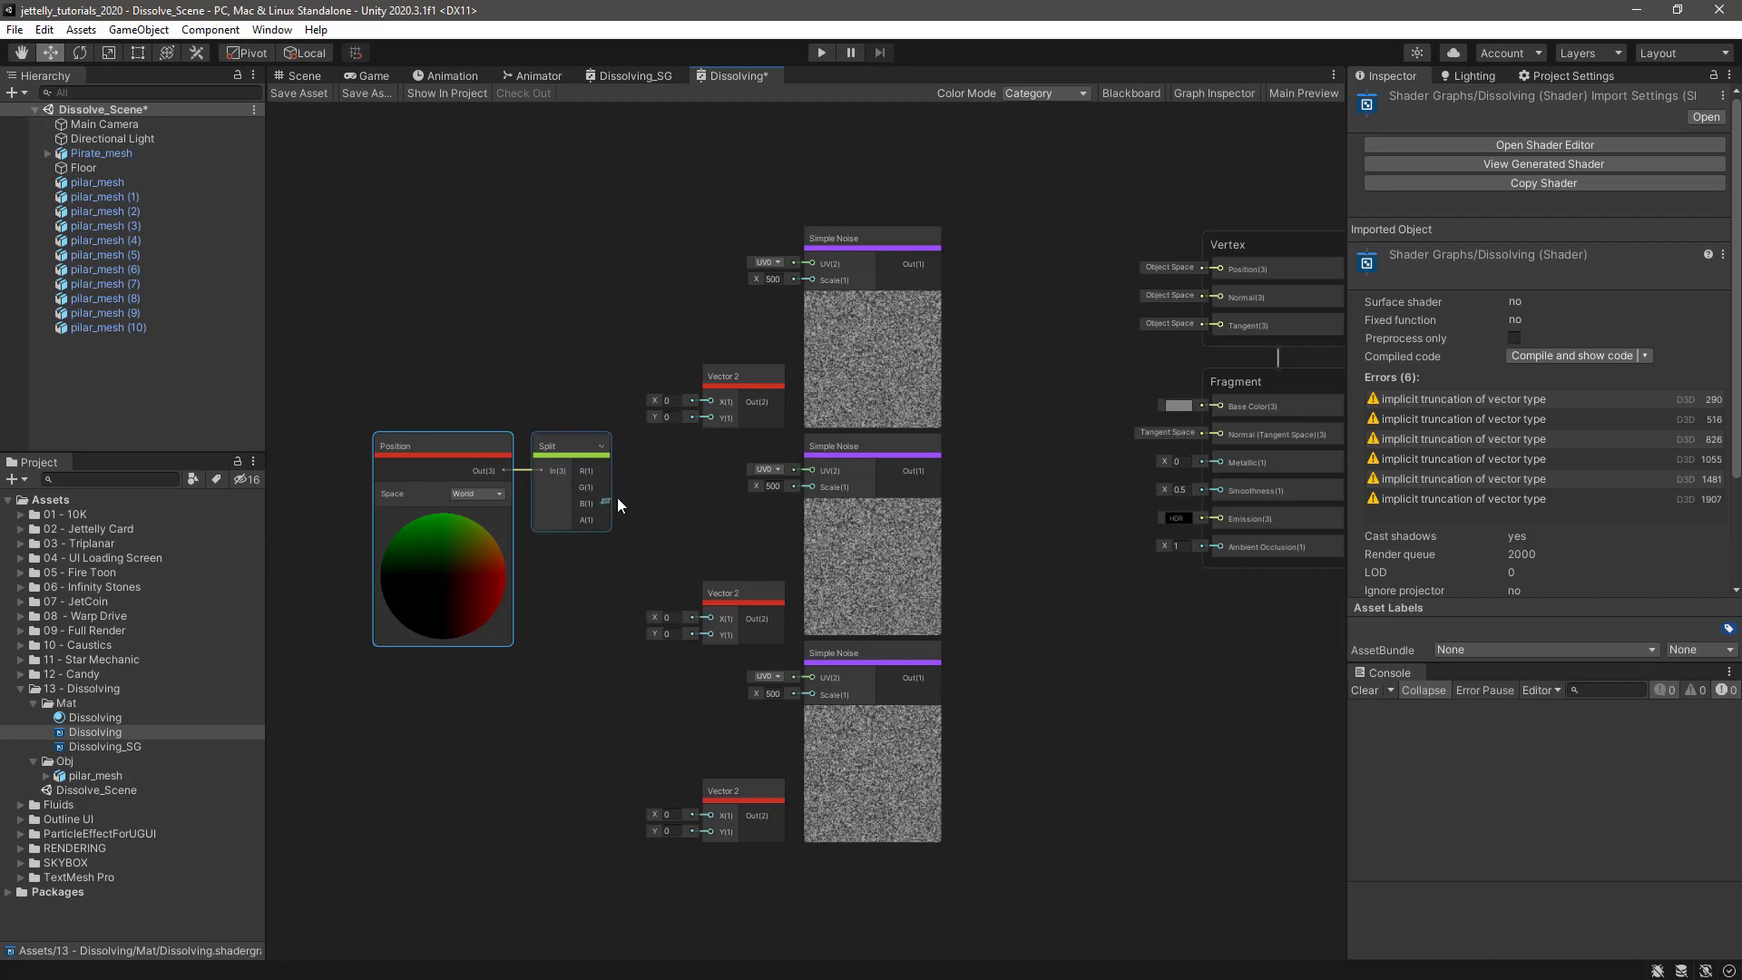
{"action": "left_click_drag", "start_coordinate": [603, 502], "coordinate": [709, 401]}
{"action": "left_click_drag", "start_coordinate": [603, 487], "coordinate": [642, 471]}
{"action": "left_click_drag", "start_coordinate": [701, 415], "coordinate": [704, 416]}
{"action": "left_click_drag", "start_coordinate": [601, 470], "coordinate": [707, 617]}
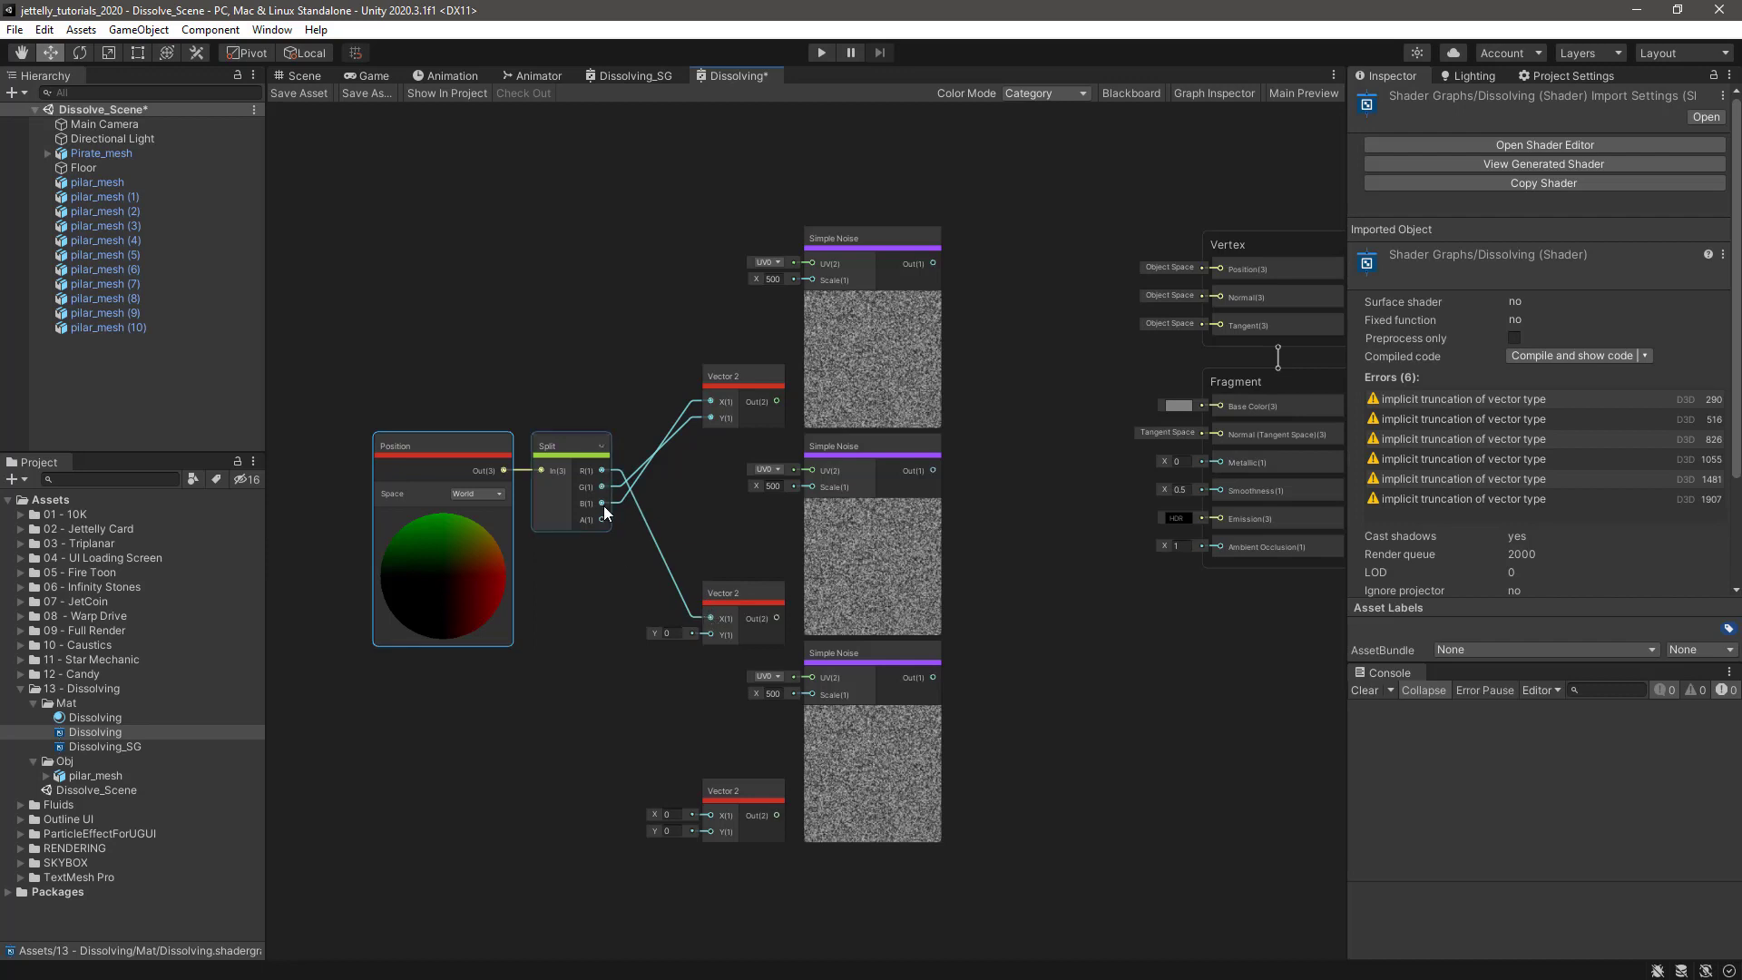
{"action": "left_click_drag", "start_coordinate": [602, 502], "coordinate": [708, 631]}
{"action": "left_click_drag", "start_coordinate": [602, 470], "coordinate": [711, 815]}
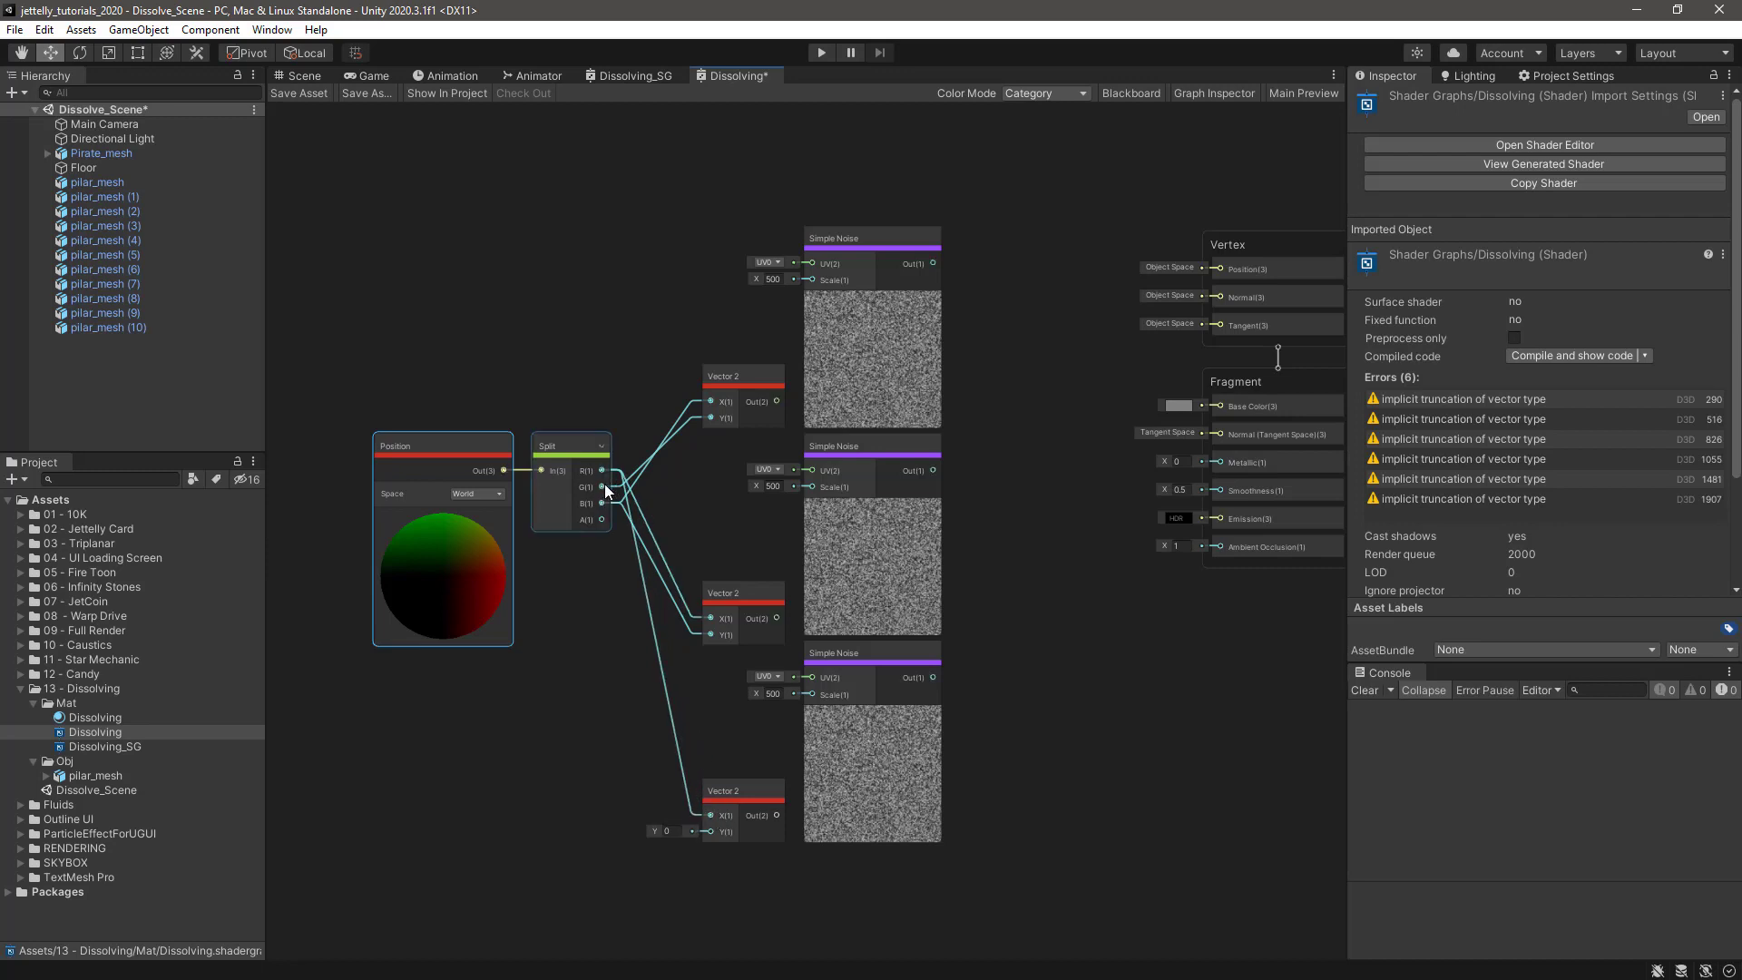
{"action": "left_click_drag", "start_coordinate": [624, 498], "coordinate": [711, 831]}
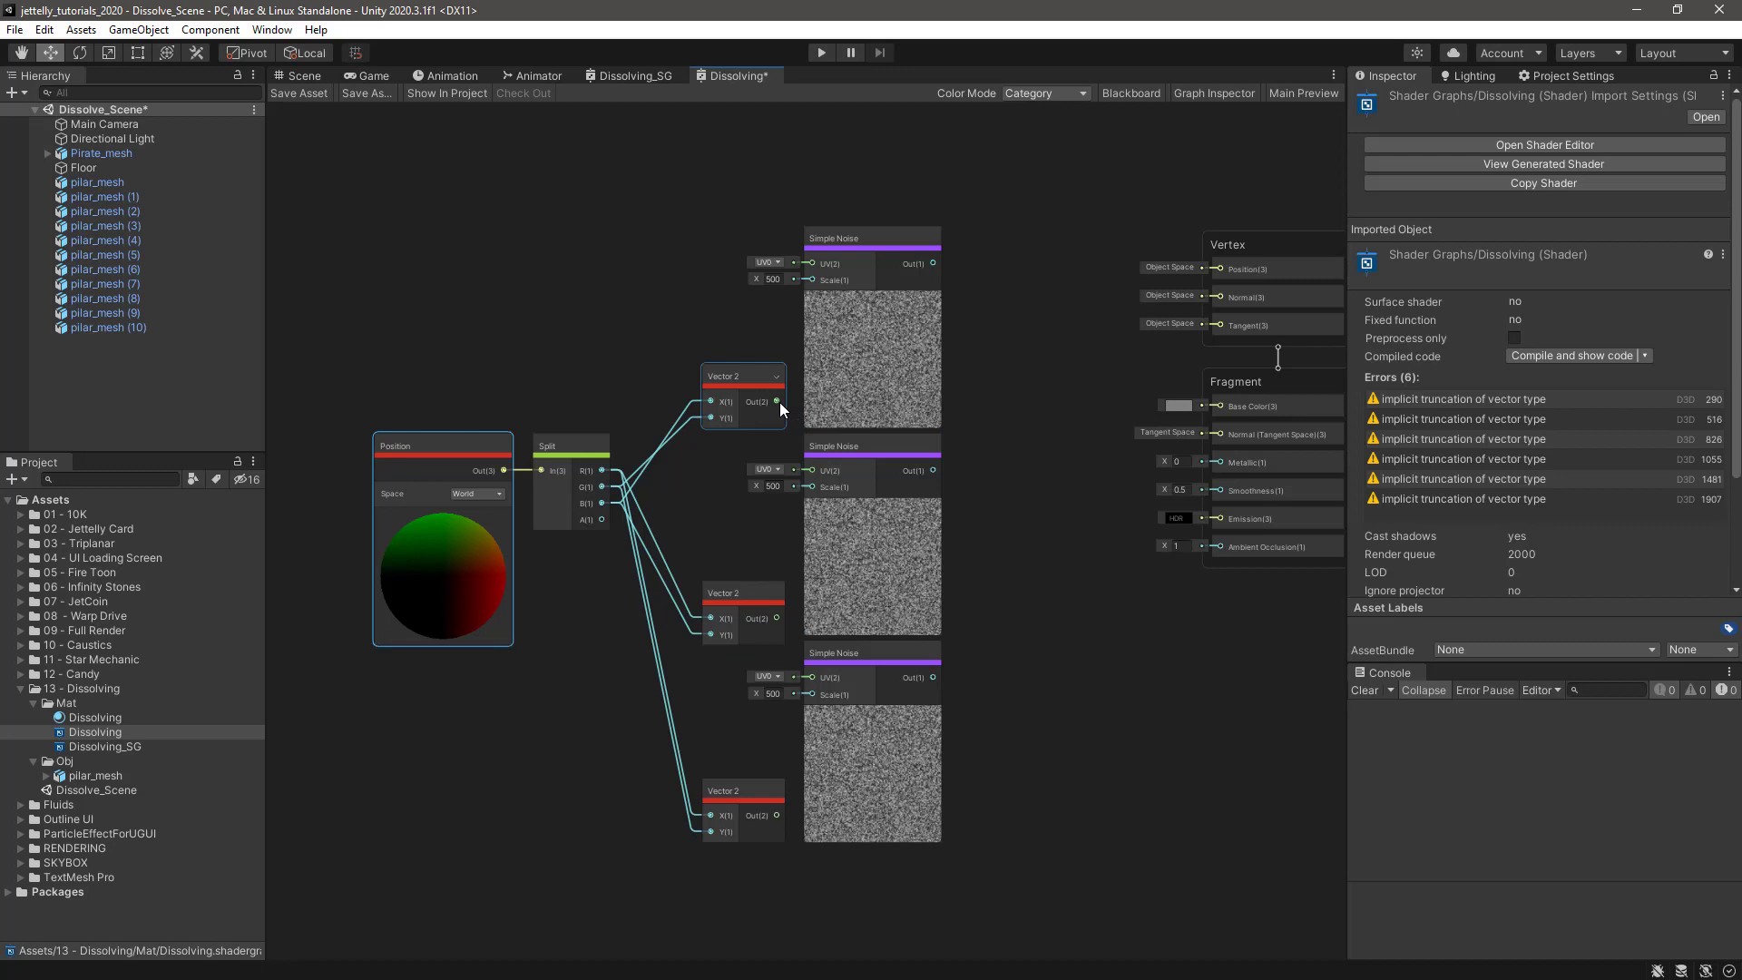
- Connect each Vector 2 output to the UV input of its Simple Noise node
{"action": "left_click_drag", "start_coordinate": [777, 401], "coordinate": [811, 263]}
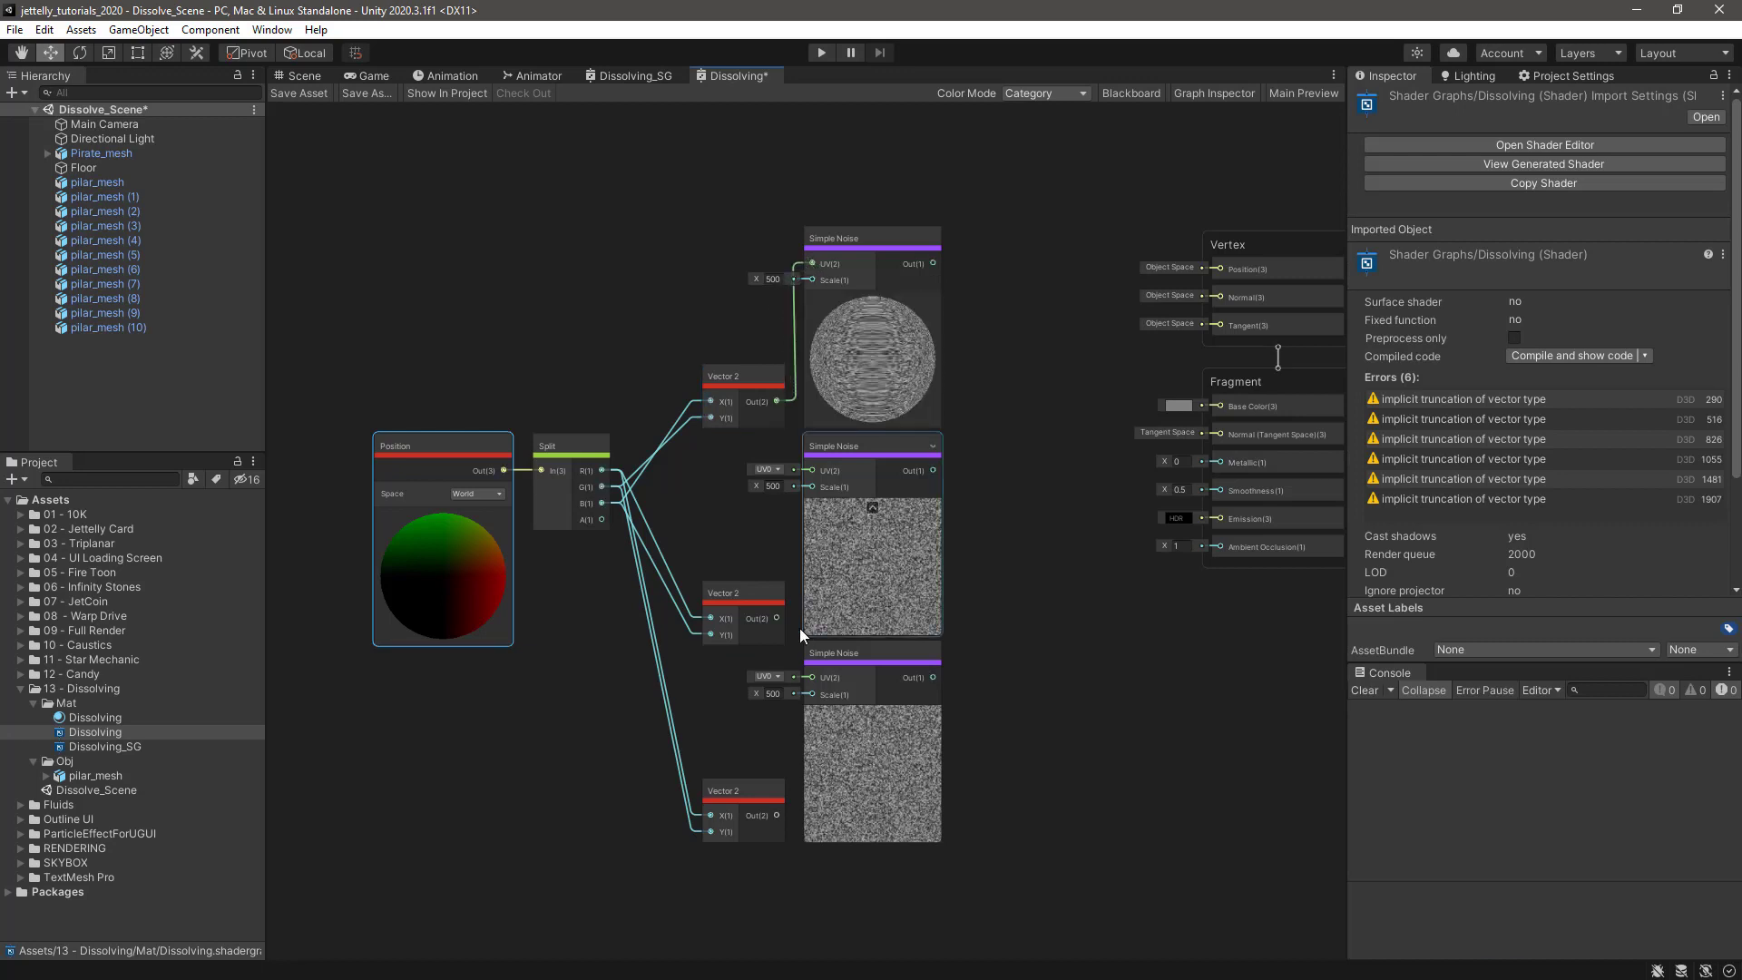
{"action": "left_click_drag", "start_coordinate": [776, 618], "coordinate": [811, 471]}
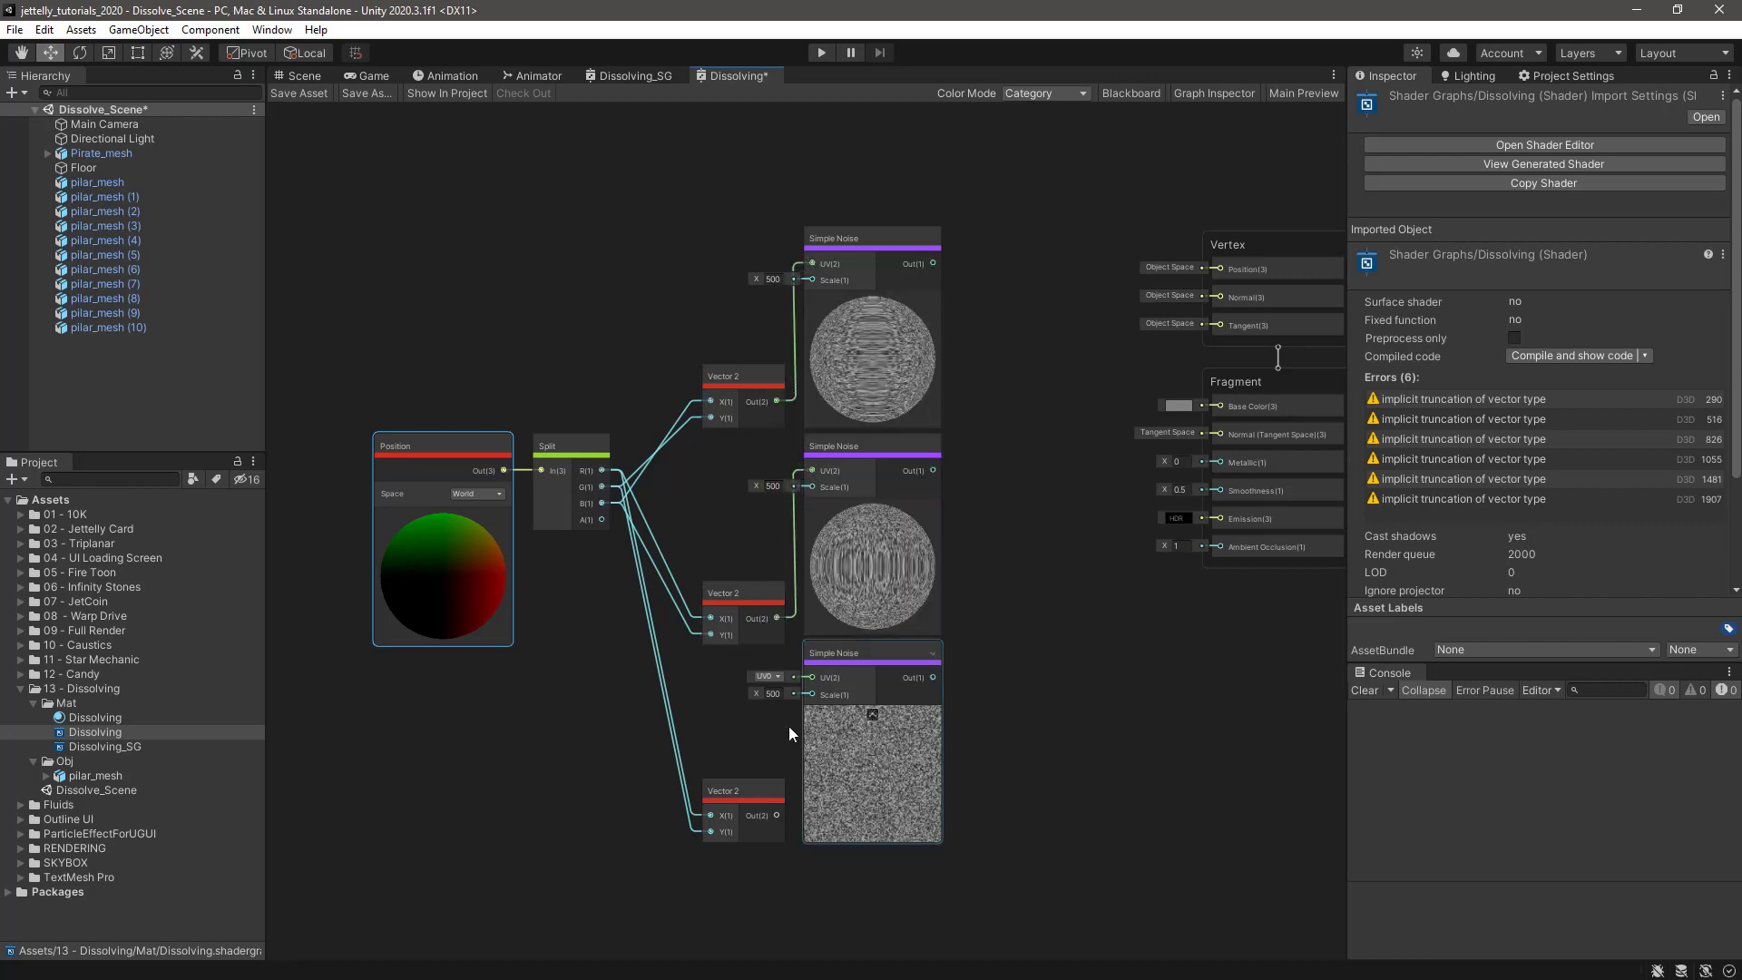
{"action": "left_click_drag", "start_coordinate": [777, 815], "coordinate": [808, 679]}
{"action": "middle_click_drag", "start_coordinate": [720, 671], "coordinate": [744, 678]}
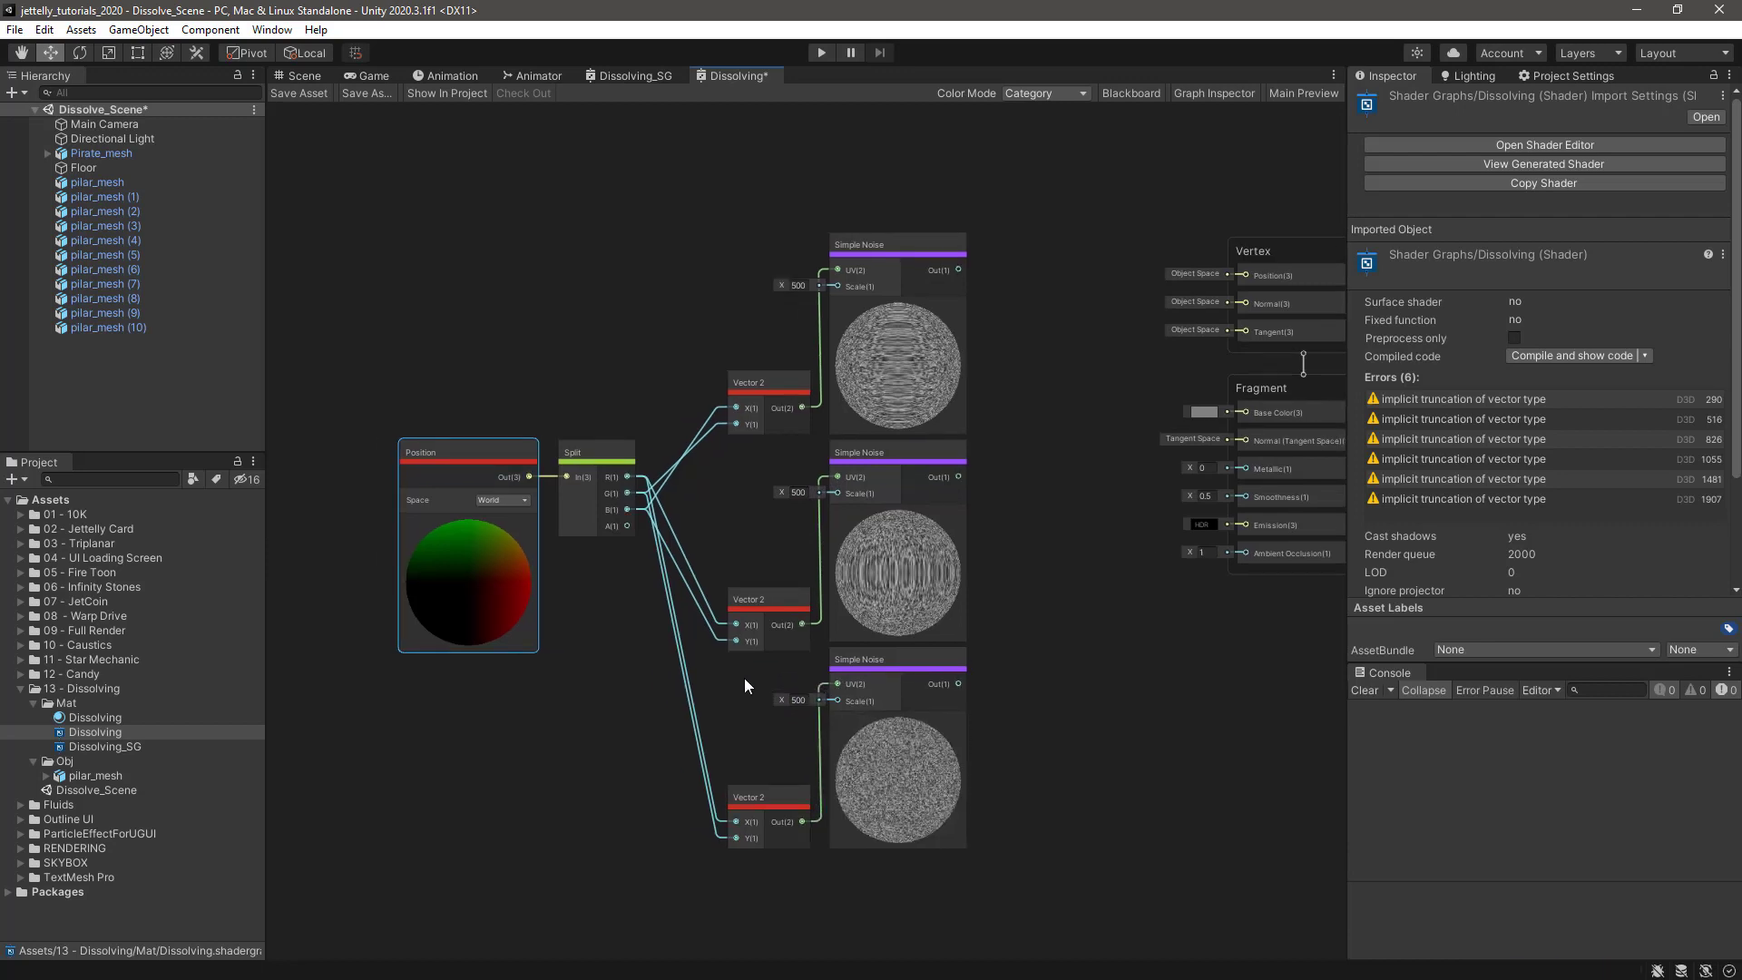
- Add a Float property named _Scale to the Blackboard
{"action": "left_click", "coordinate": [1133, 93]}
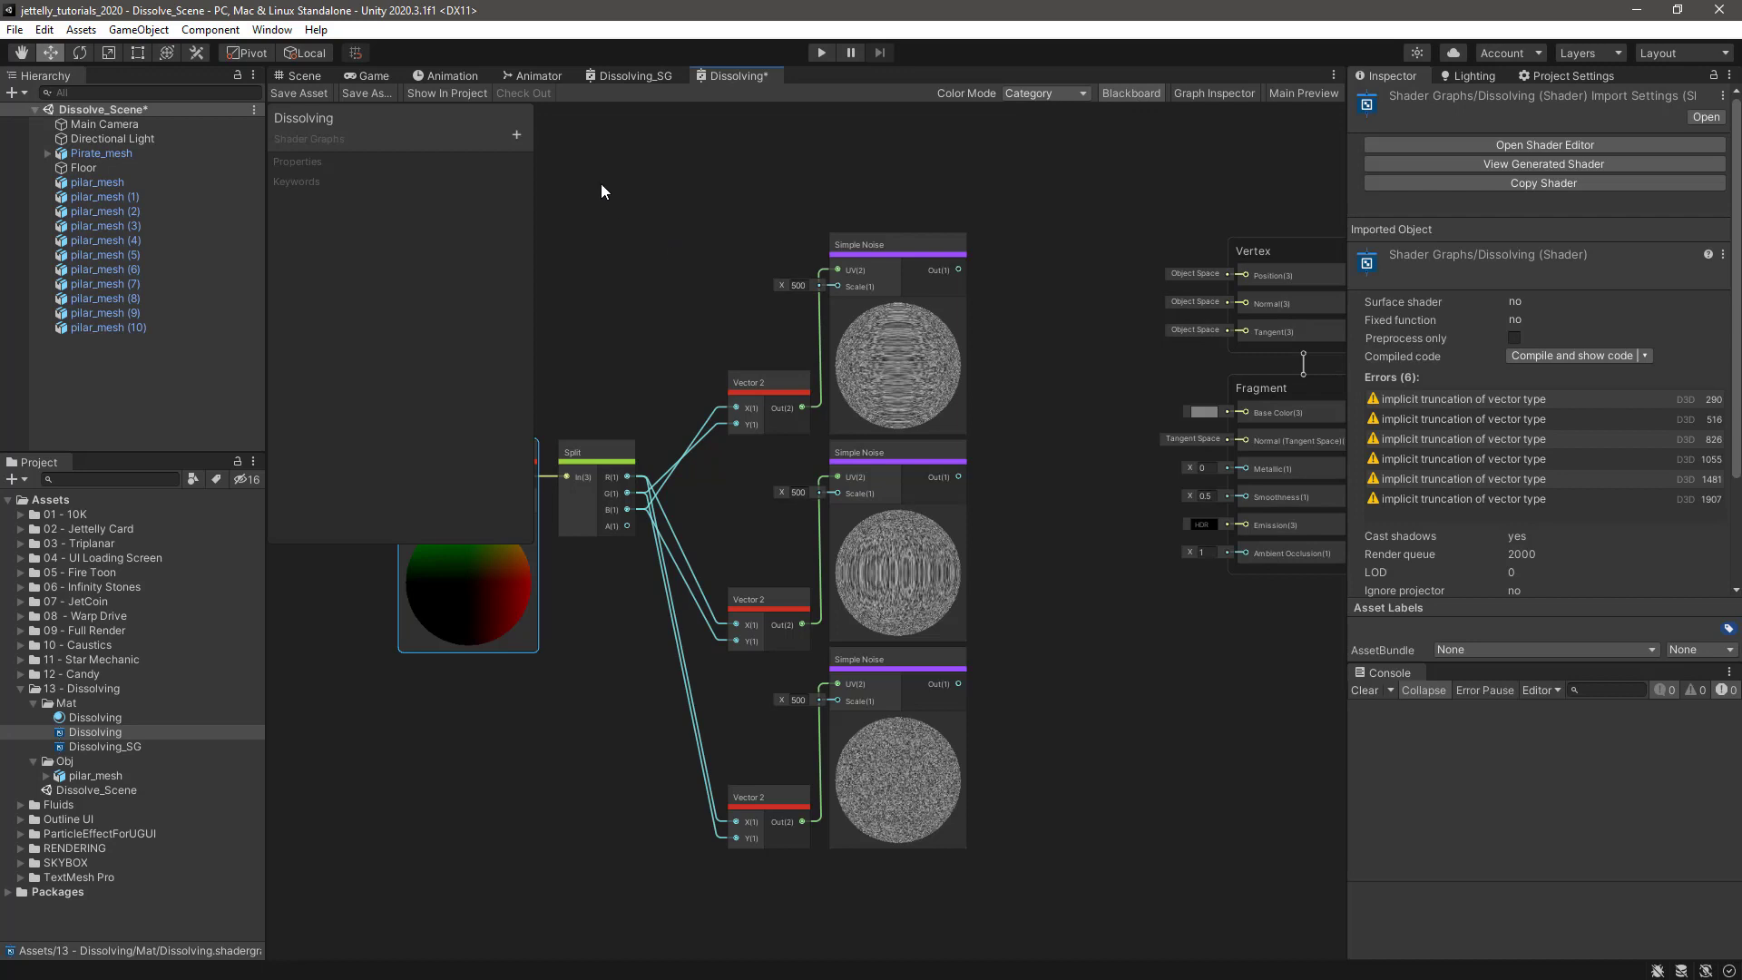
{"action": "left_click", "coordinate": [510, 134]}
{"action": "left_click", "coordinate": [574, 151]}
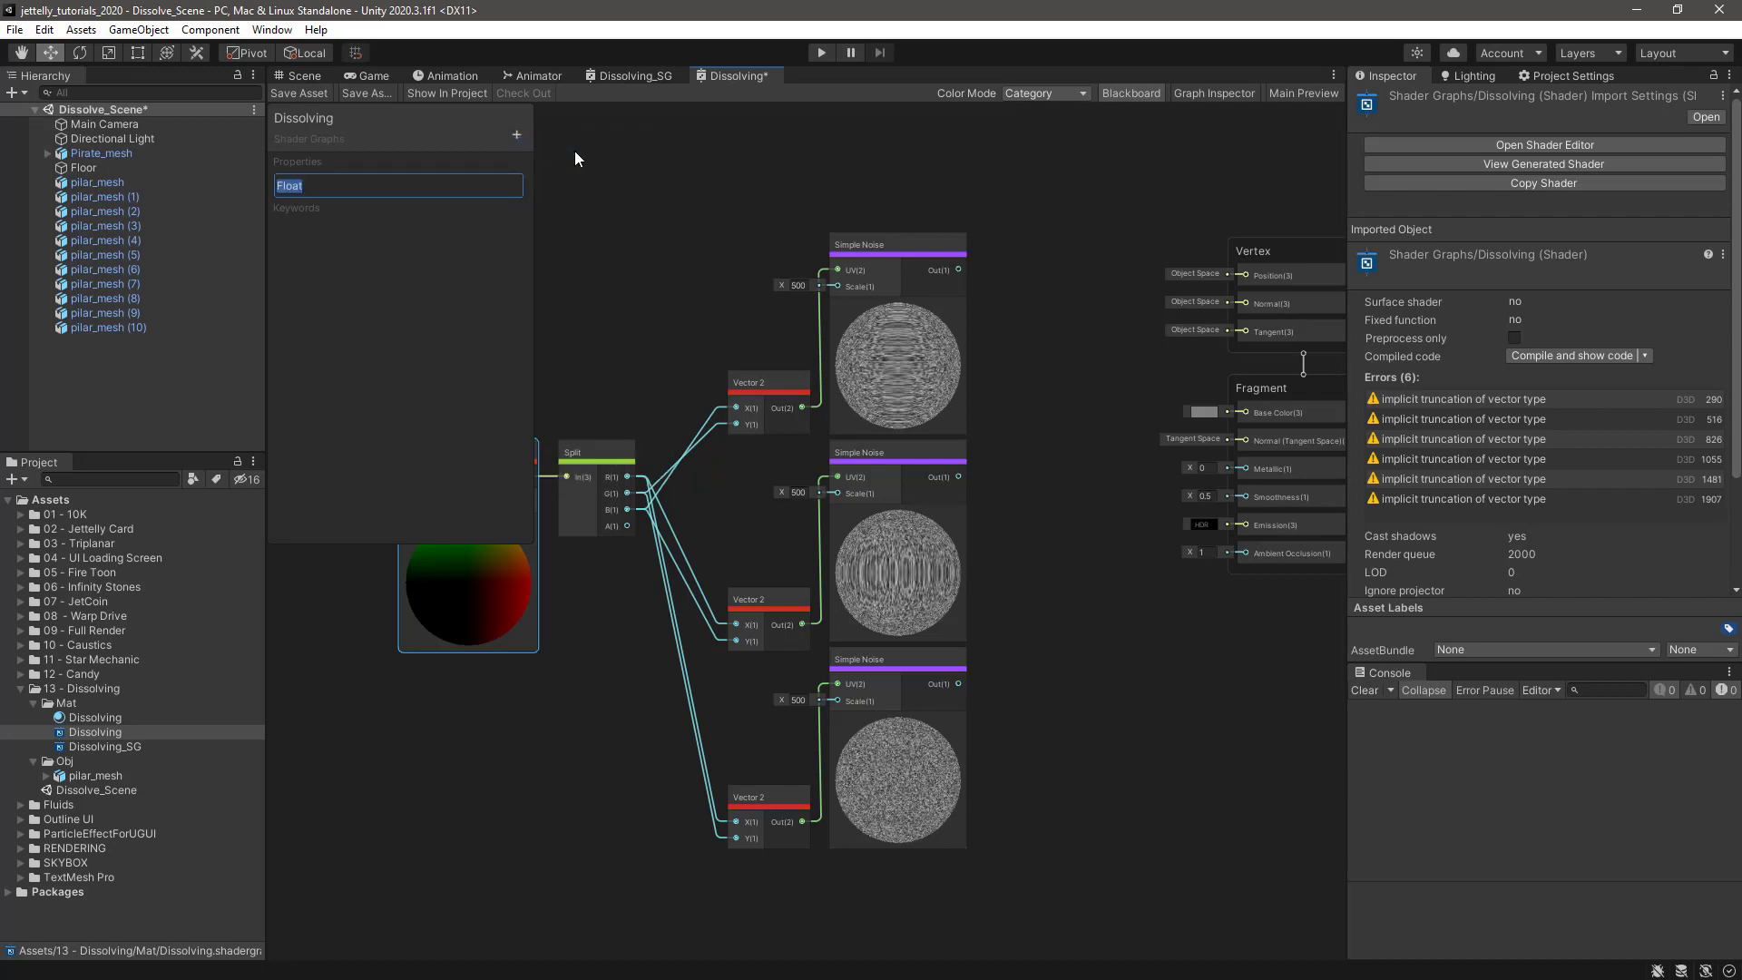
{"action": "type", "text": "_Scale"}
{"action": "key", "text": "Return"}
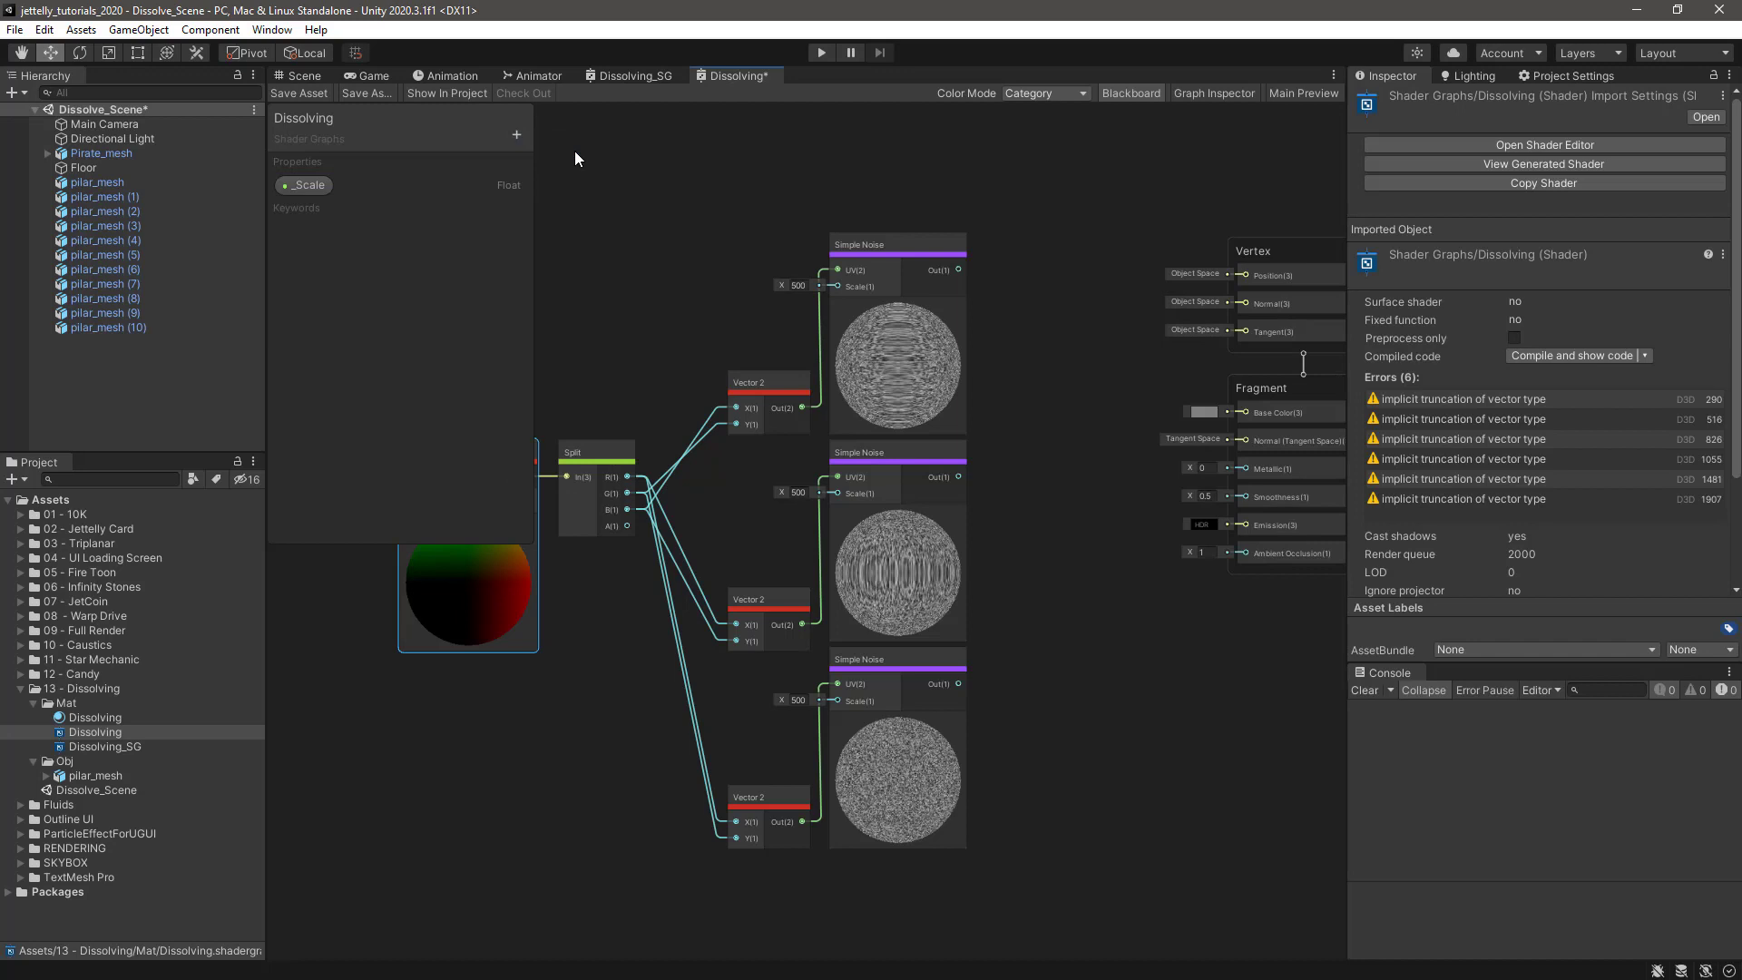
{"action": "left_click", "coordinate": [306, 185]}
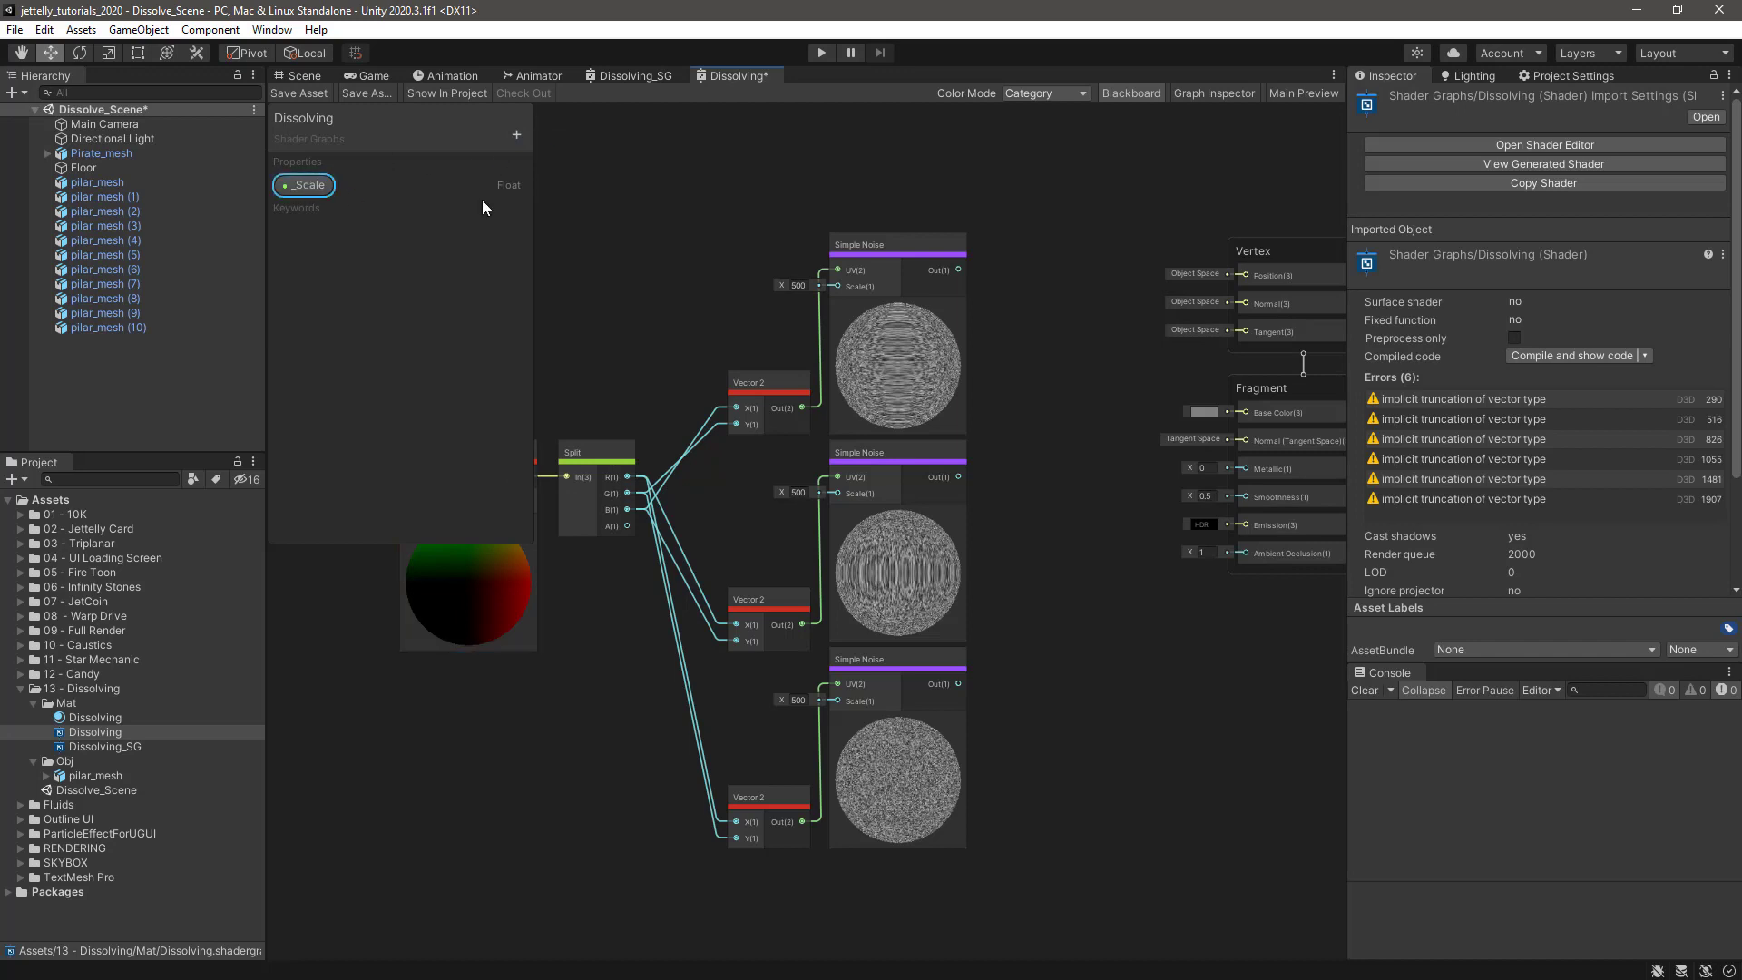
- Set _Scale to Slider mode with a minimum of 10
{"action": "left_click", "coordinate": [1199, 92]}
{"action": "left_click", "coordinate": [1217, 259]}
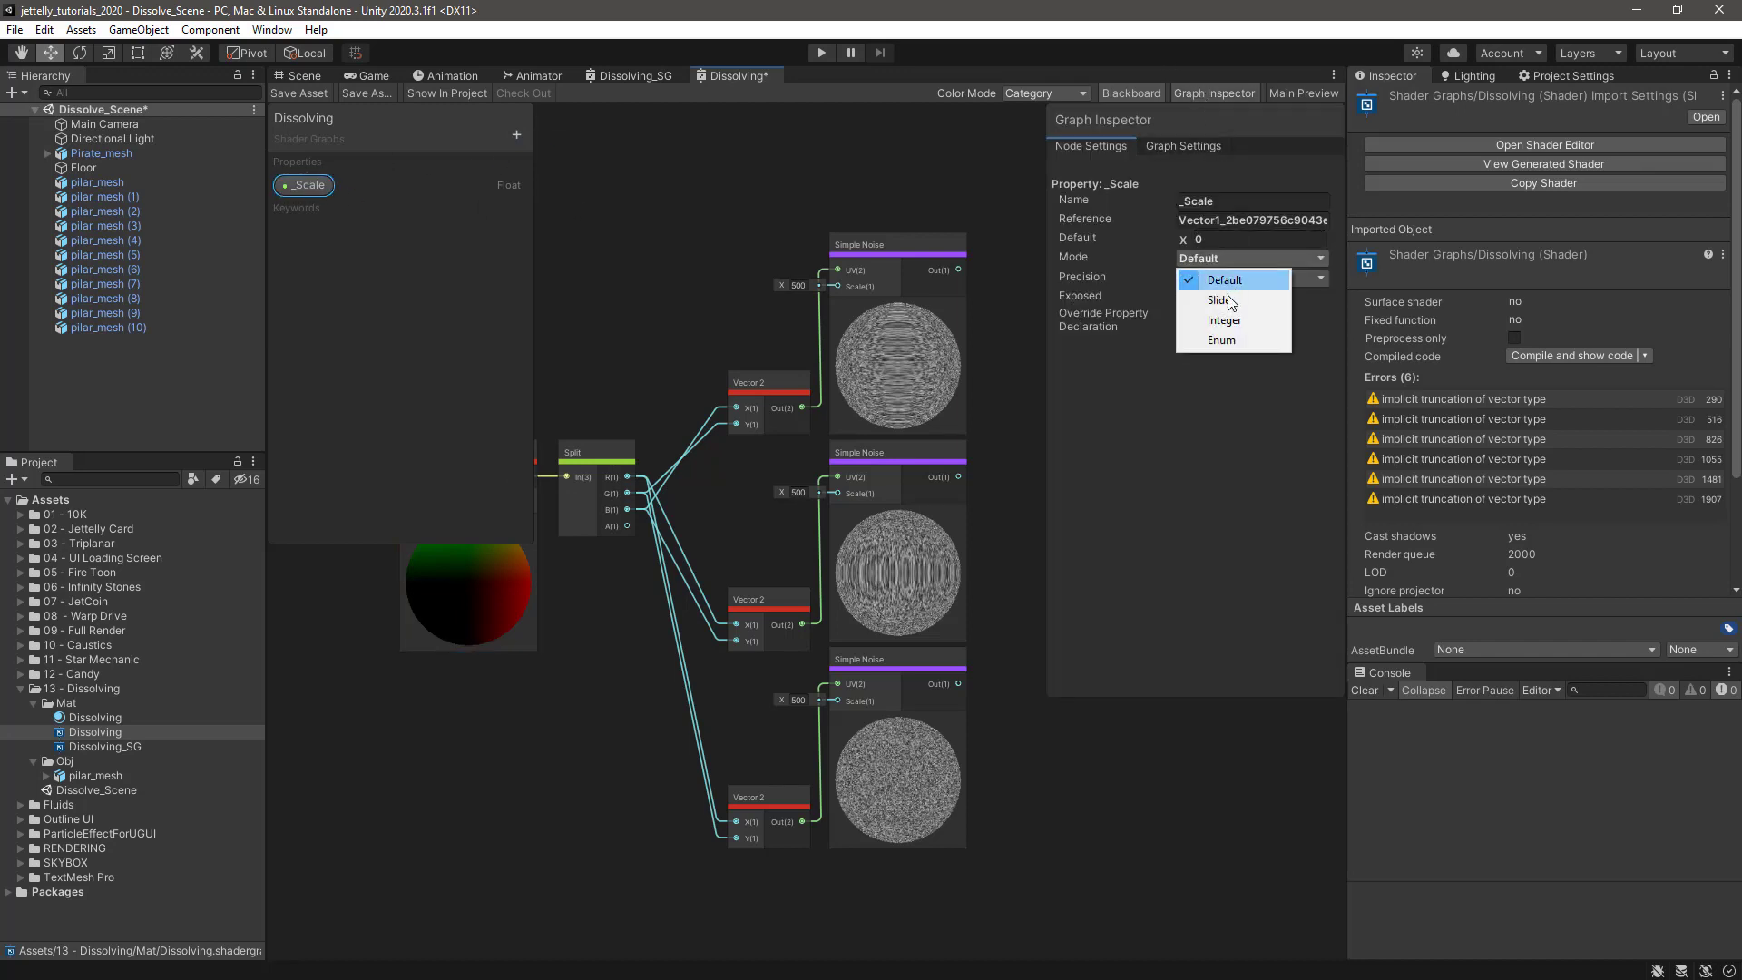
{"action": "left_click", "coordinate": [1227, 300]}
{"action": "left_click", "coordinate": [1217, 258]}
{"action": "type", "text": "10"}
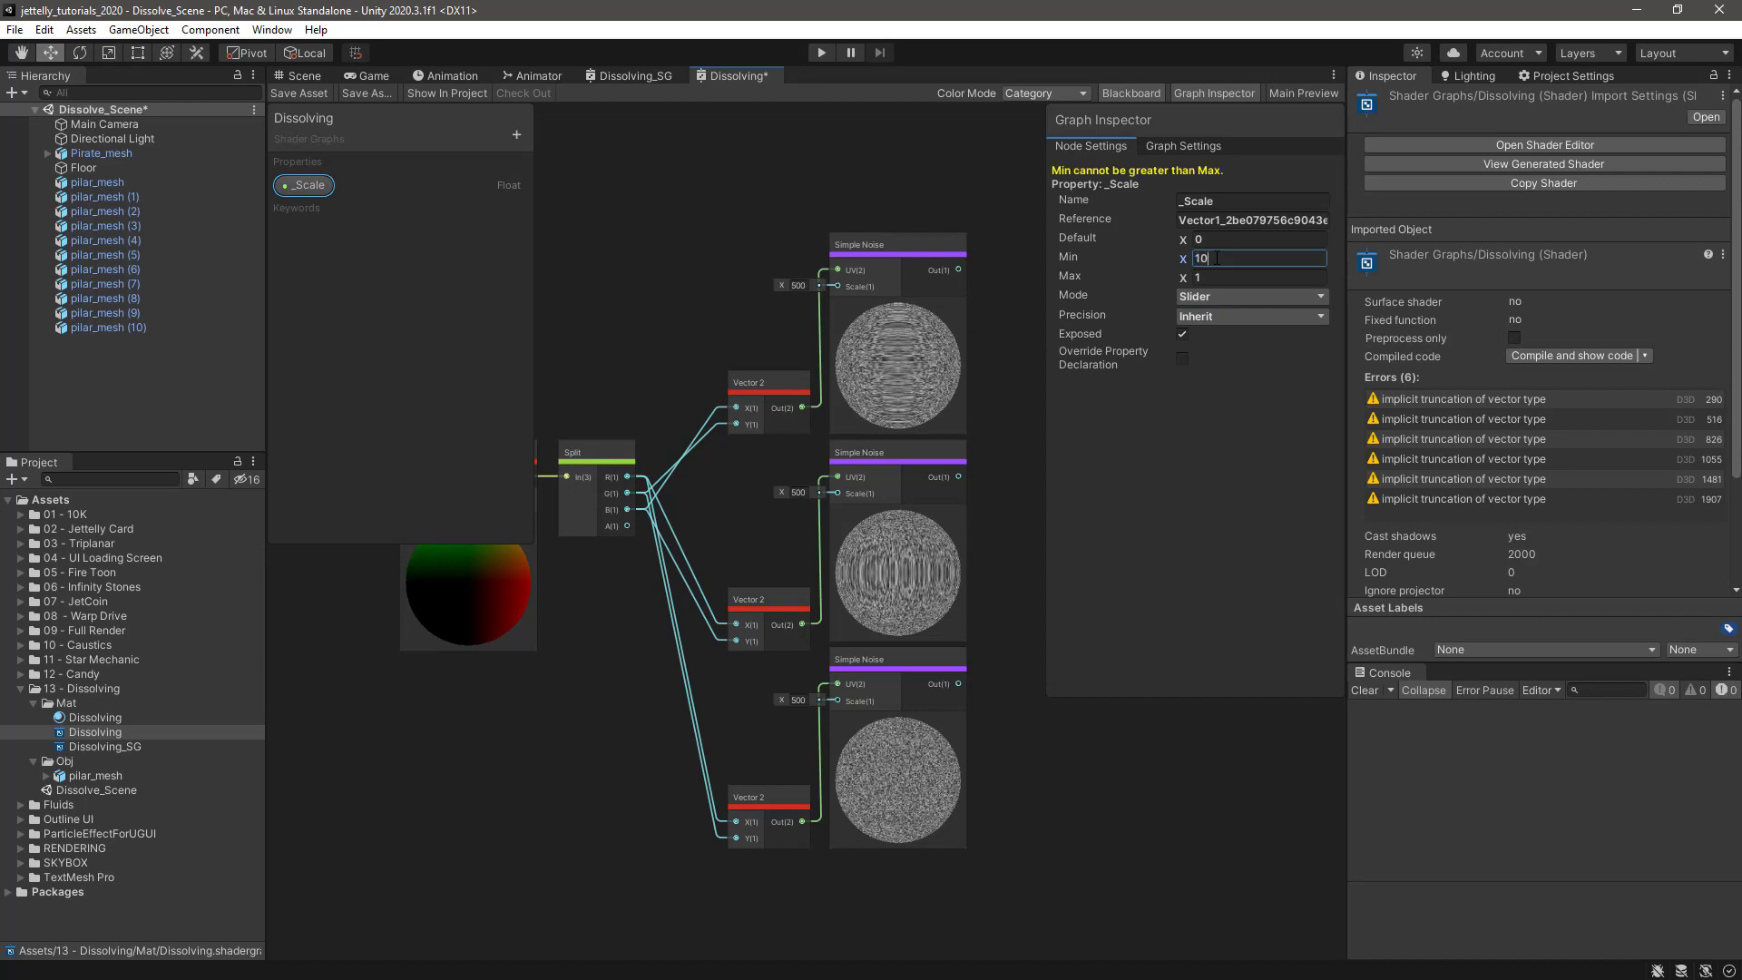
{"action": "left_click", "coordinate": [1216, 278]}
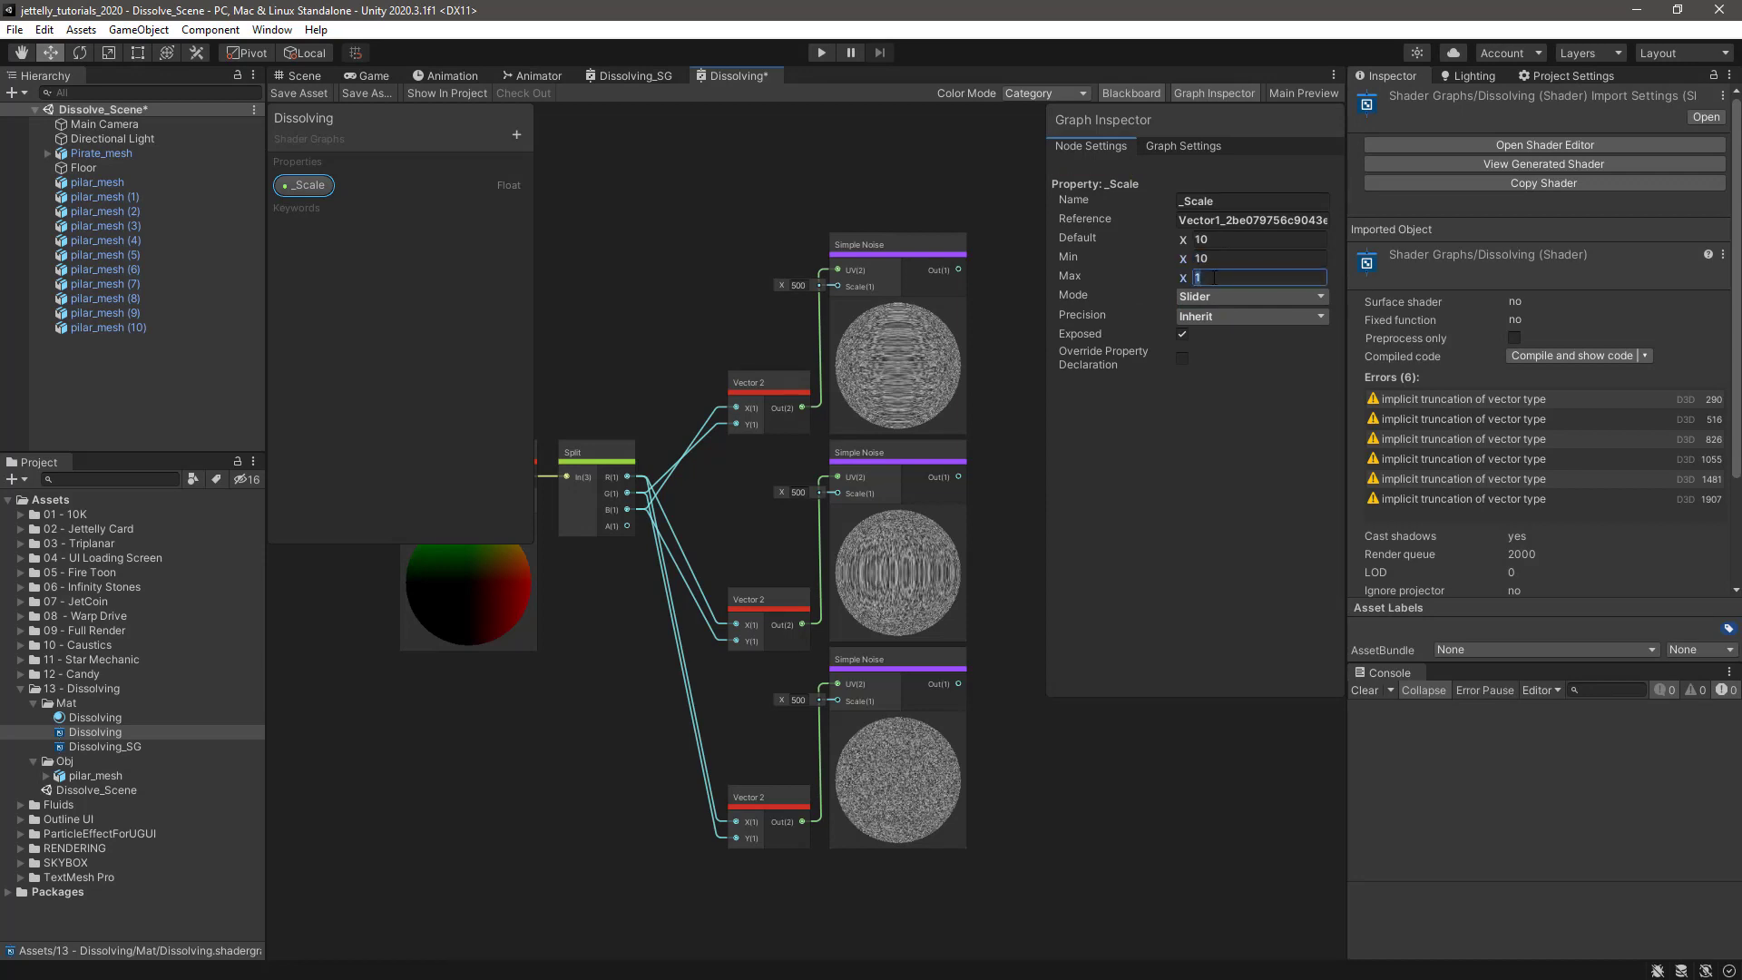
- Place a _Scale node near the Split node and wire it into all three Simple Noise Scale inputs
{"action": "left_click", "coordinate": [1212, 92]}
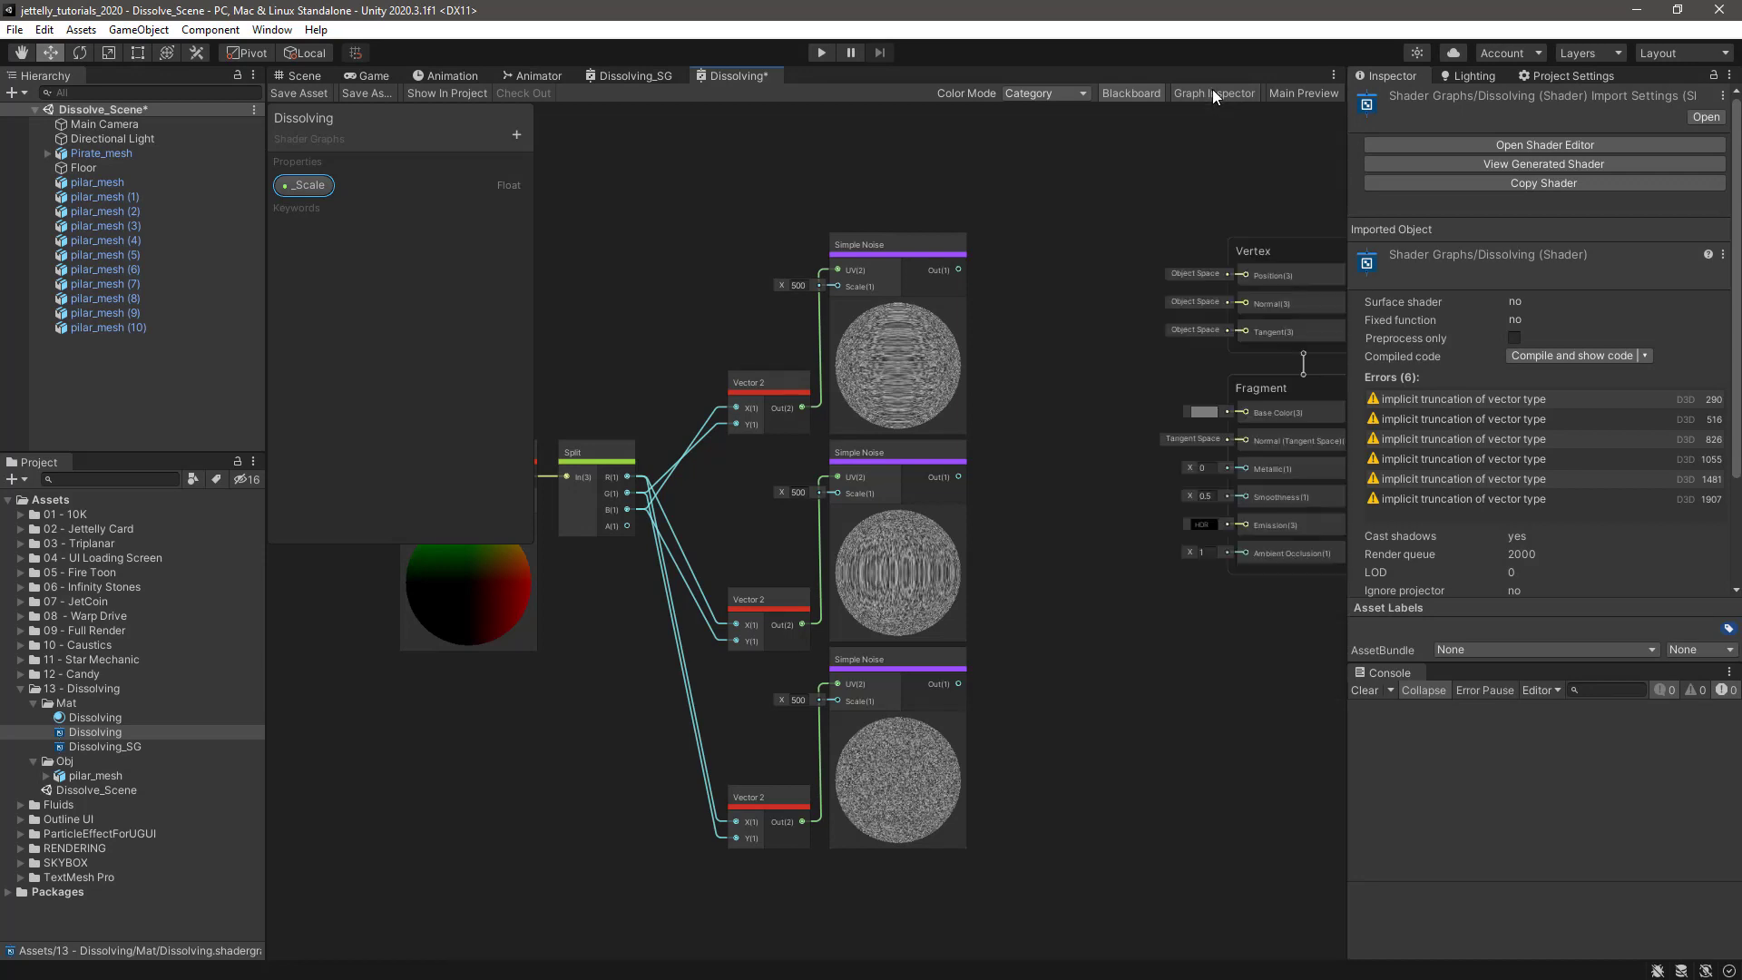
{"action": "middle_click_drag", "start_coordinate": [681, 292], "coordinate": [776, 319]}
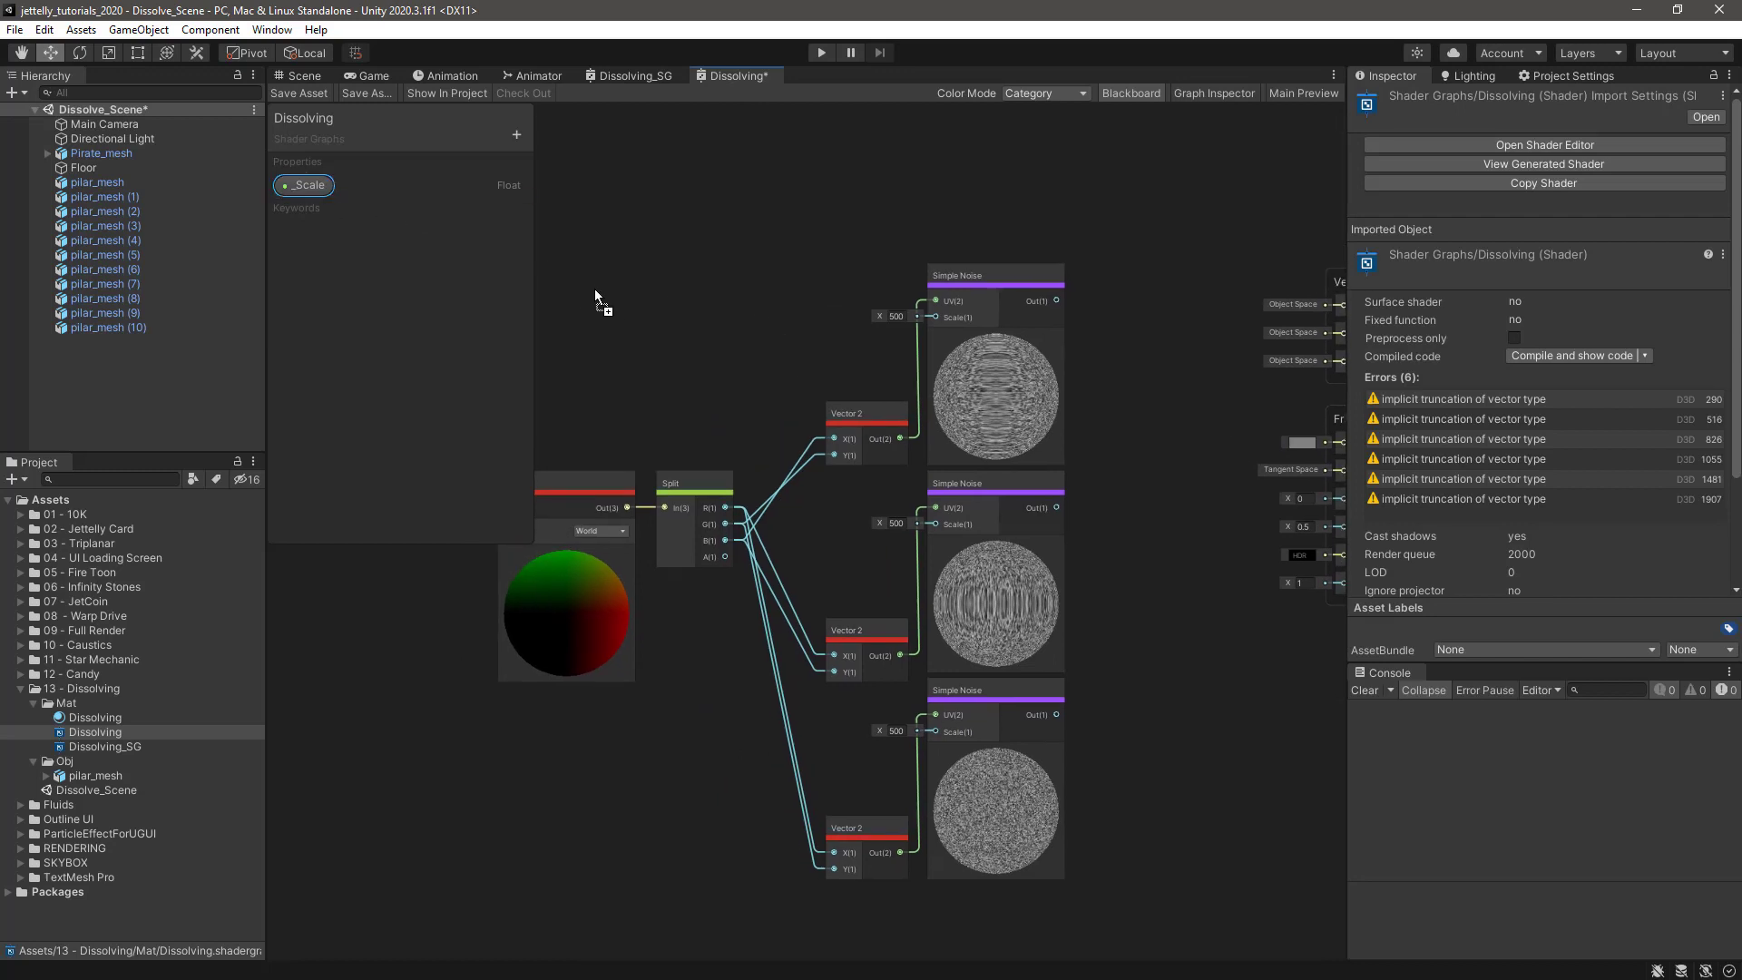
{"action": "left_click", "coordinate": [1130, 92]}
{"action": "scroll", "coordinate": [690, 313], "scroll_direction": "up", "scroll_amount": 3}
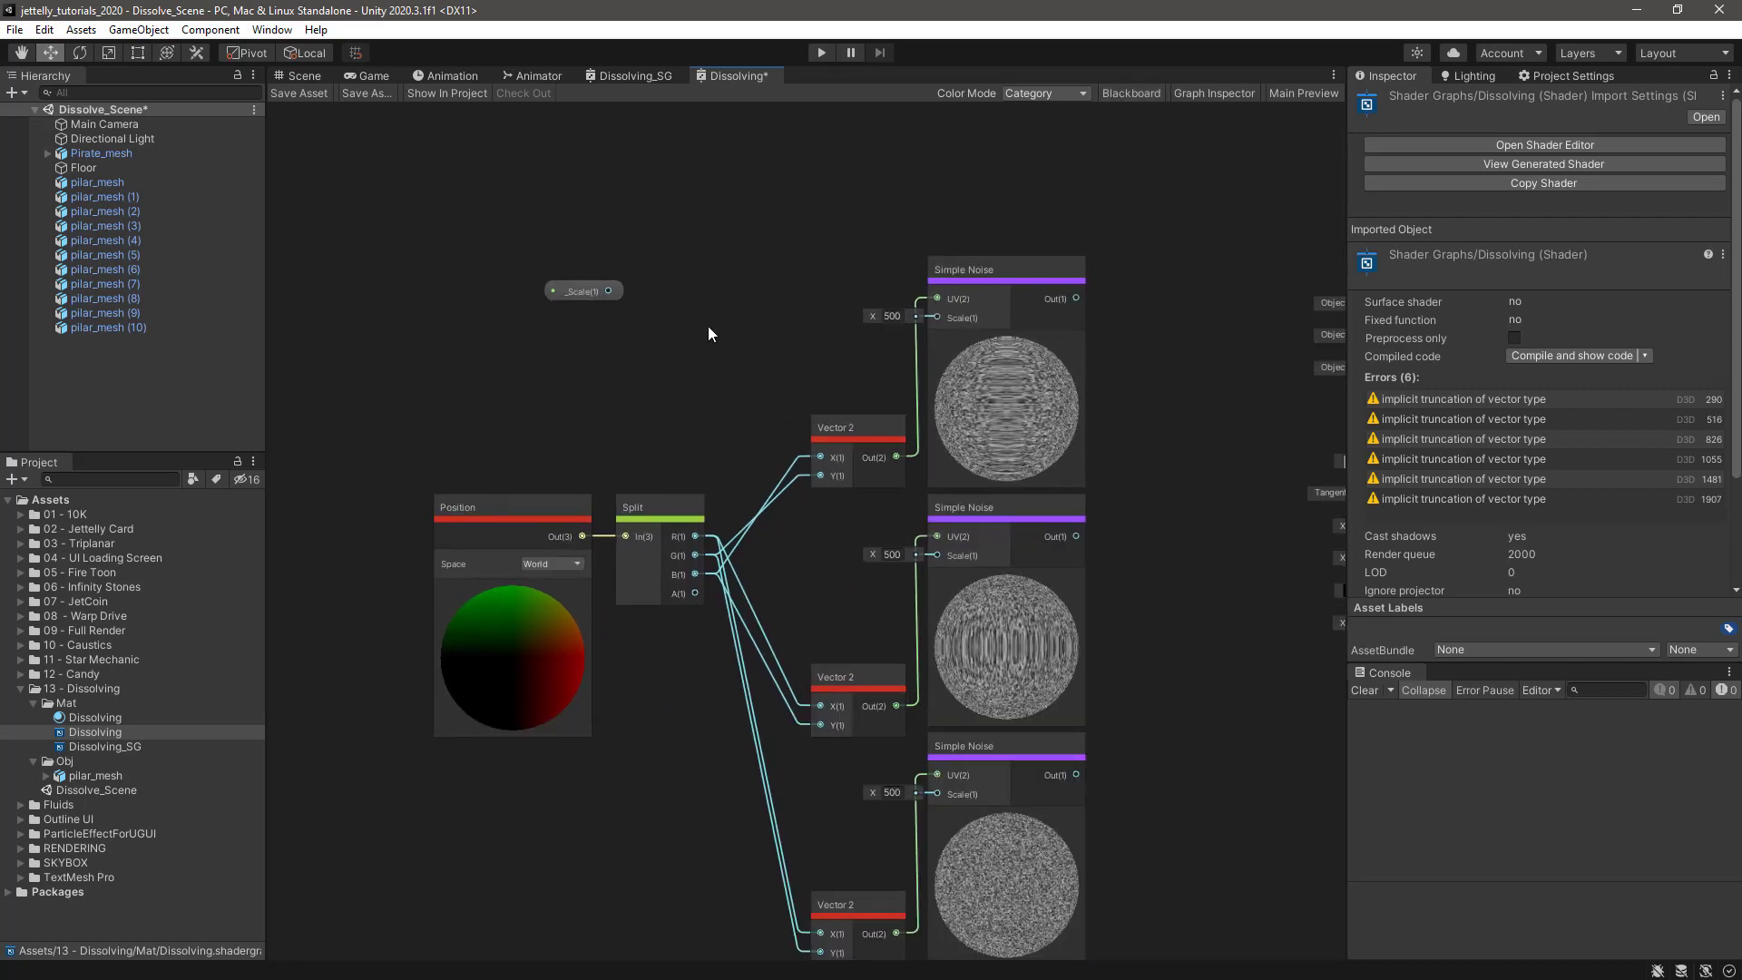
{"action": "left_click_drag", "start_coordinate": [565, 288], "coordinate": [643, 485]}
{"action": "middle_click_drag", "start_coordinate": [695, 435], "coordinate": [585, 342]}
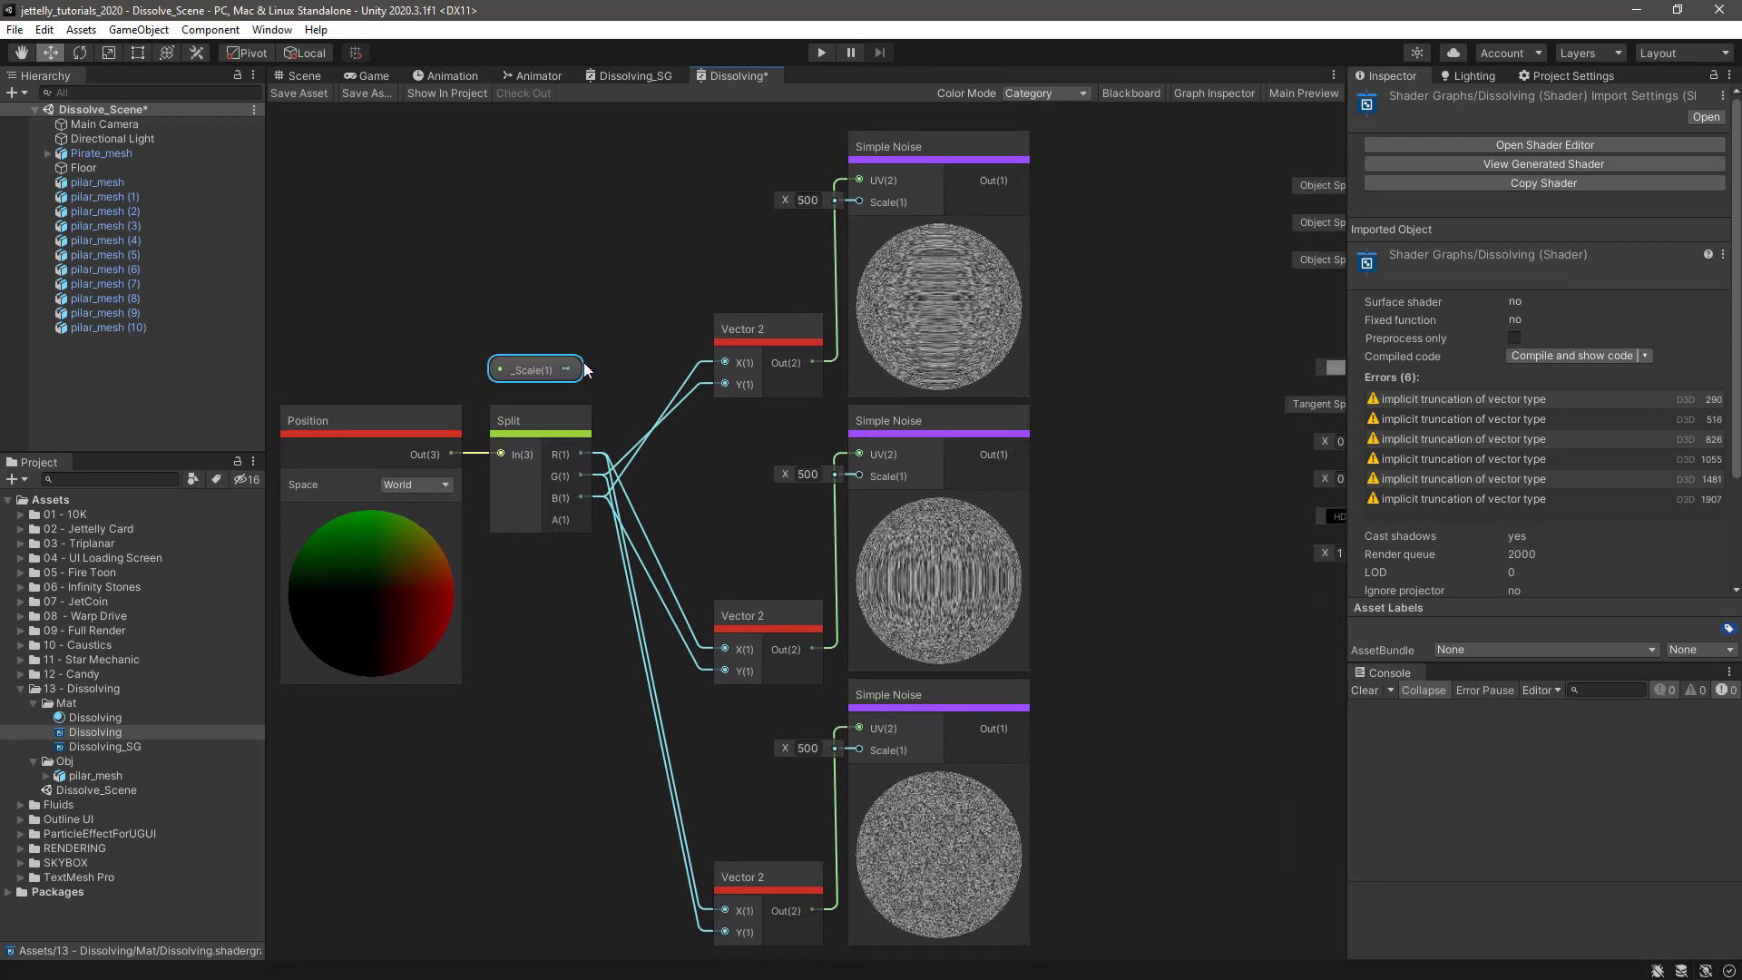
{"action": "left_click_drag", "start_coordinate": [565, 370], "coordinate": [859, 202]}
{"action": "left_click_drag", "start_coordinate": [566, 369], "coordinate": [858, 475]}
{"action": "left_click_drag", "start_coordinate": [564, 369], "coordinate": [859, 750]}
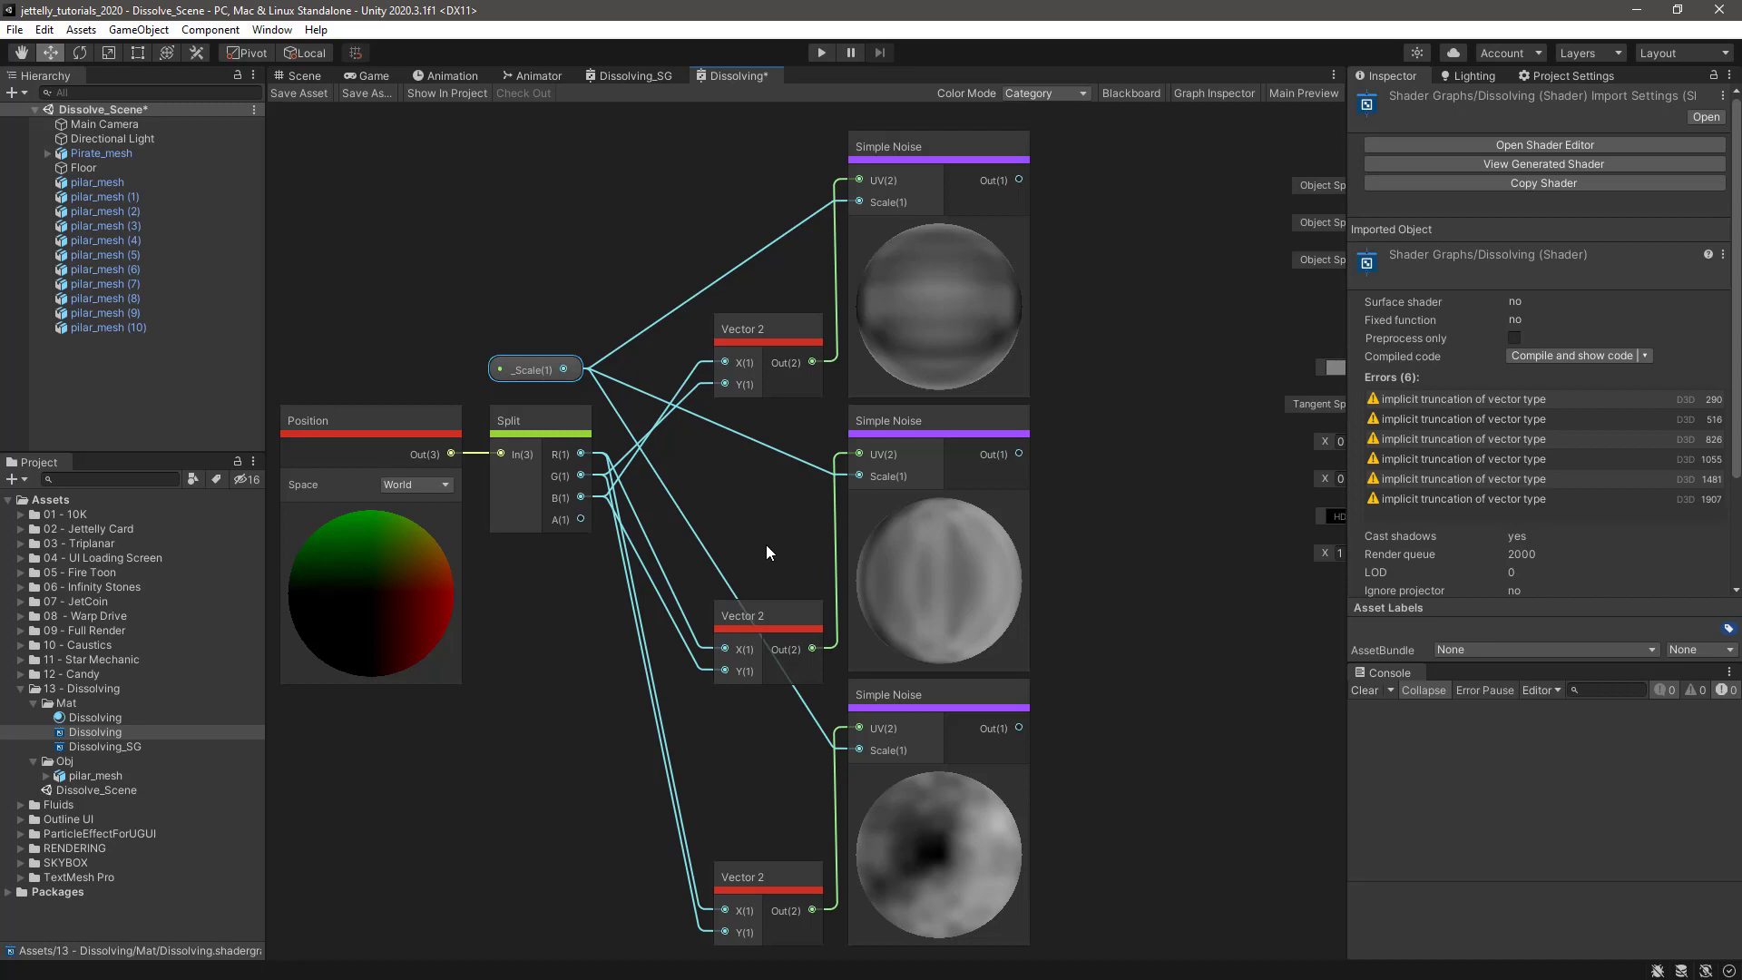
- Add a Normal Vector node and collapse its preview
{"action": "key", "text": "a"}
{"action": "key", "text": "space"}
{"action": "type", "text": "normal"}
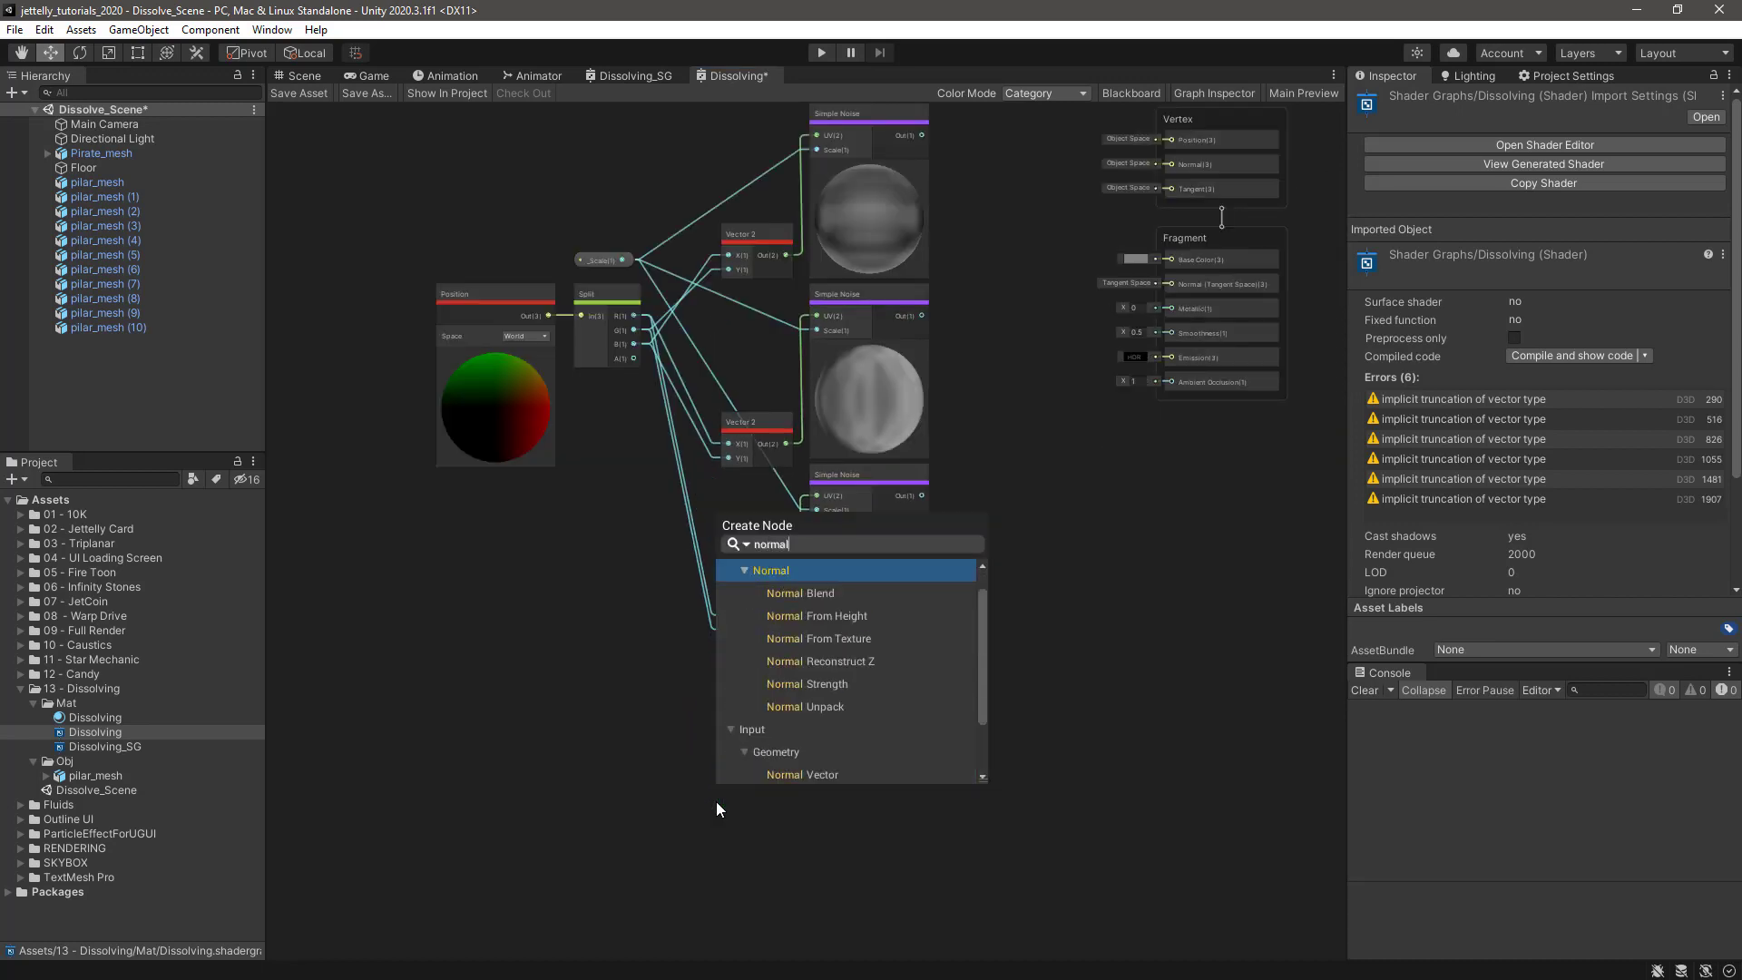
{"action": "type", "text": " ve"}
{"action": "key", "text": "Return"}
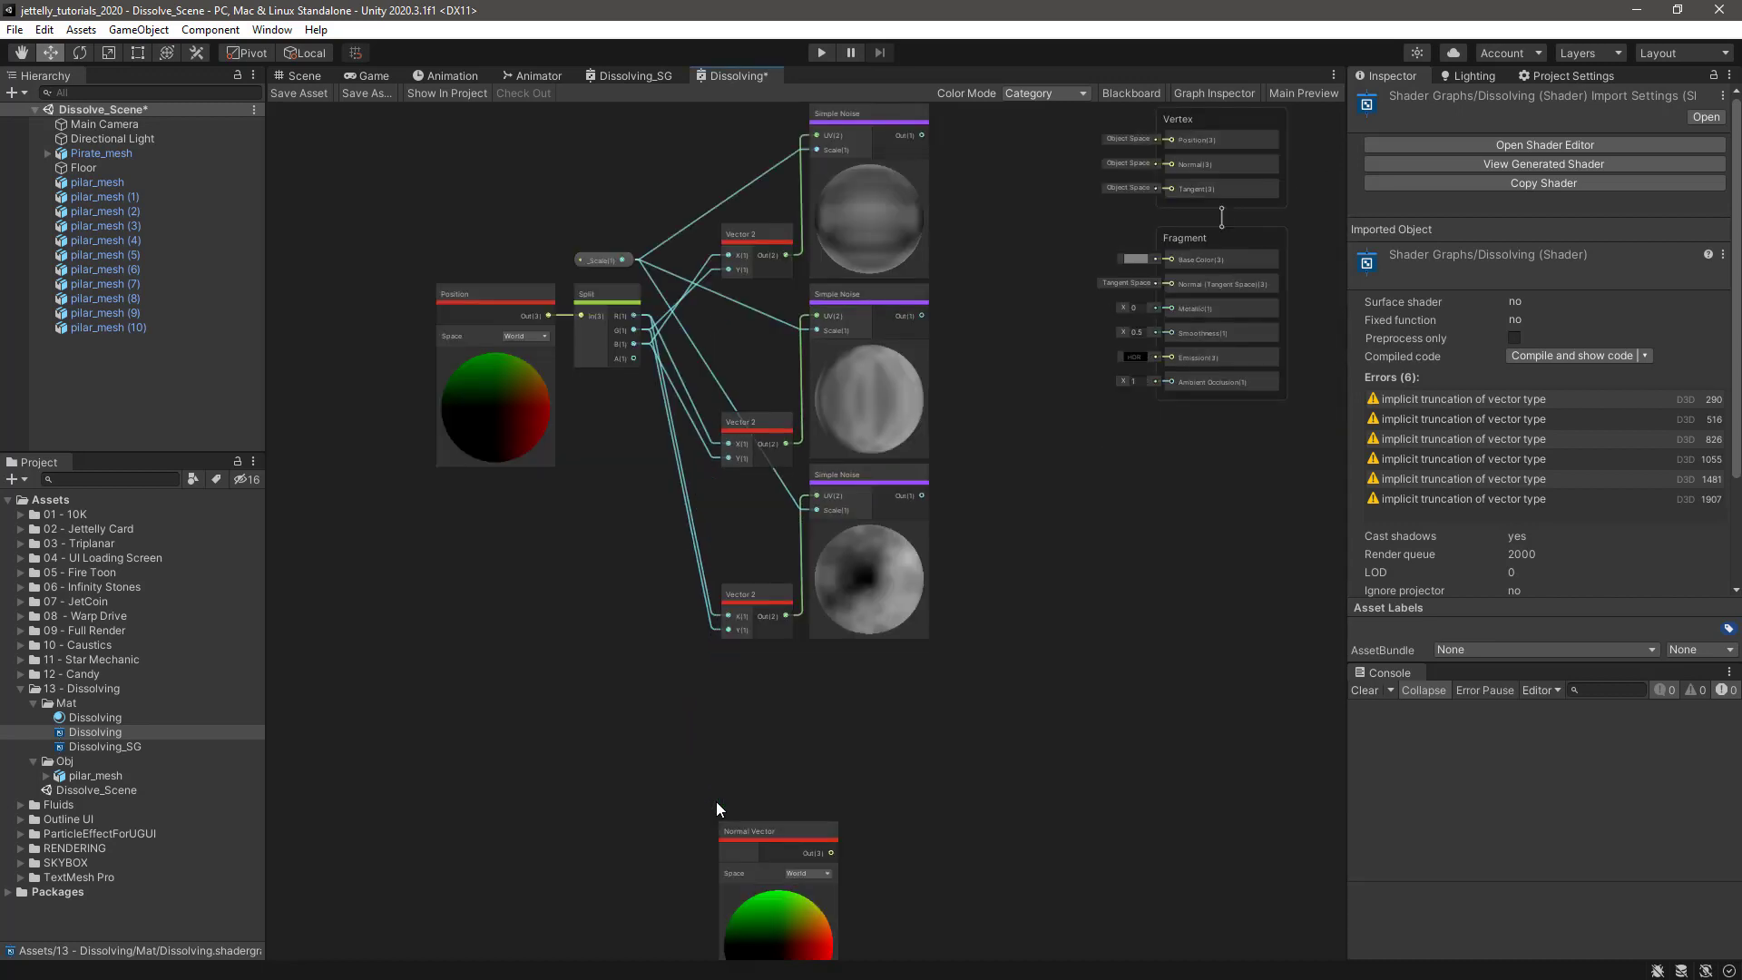
{"action": "left_click_drag", "start_coordinate": [741, 836], "coordinate": [712, 708]}
{"action": "left_click", "coordinate": [732, 780]}
{"action": "left_click", "coordinate": [870, 750]}
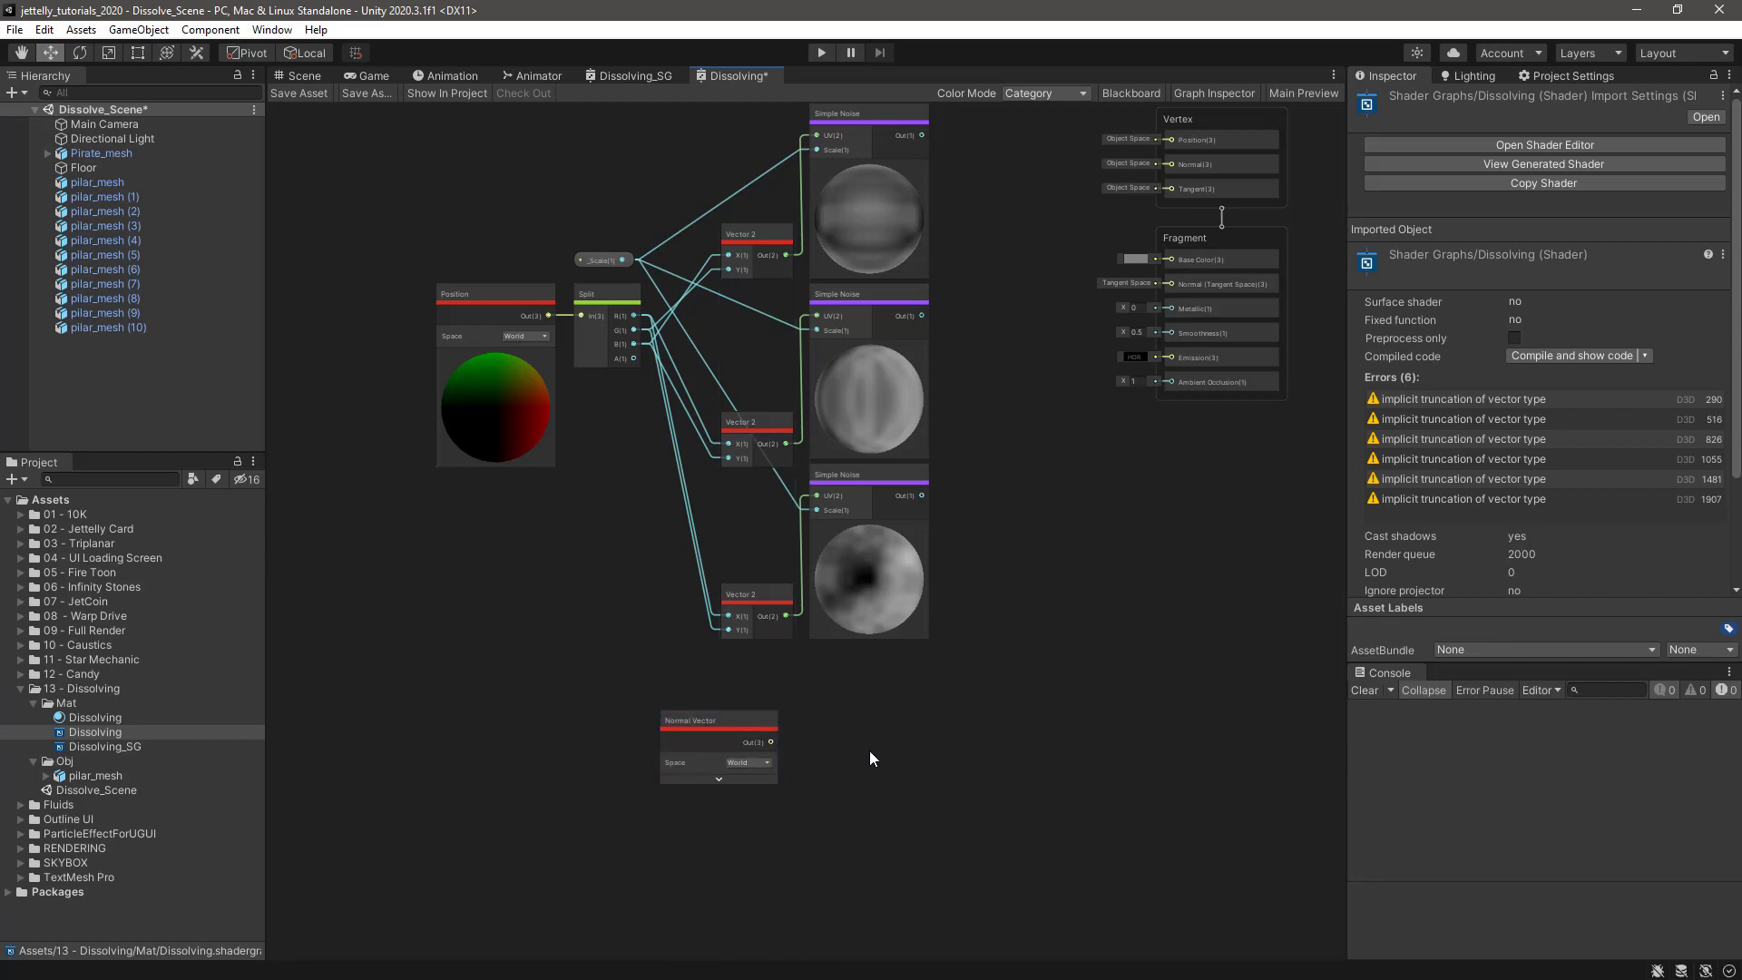
- Add an Absolute node fed by the Normal Vector output and move both nodes into place
{"action": "key", "text": "space"}
{"action": "type", "text": "abs"}
{"action": "key", "text": "Return"}
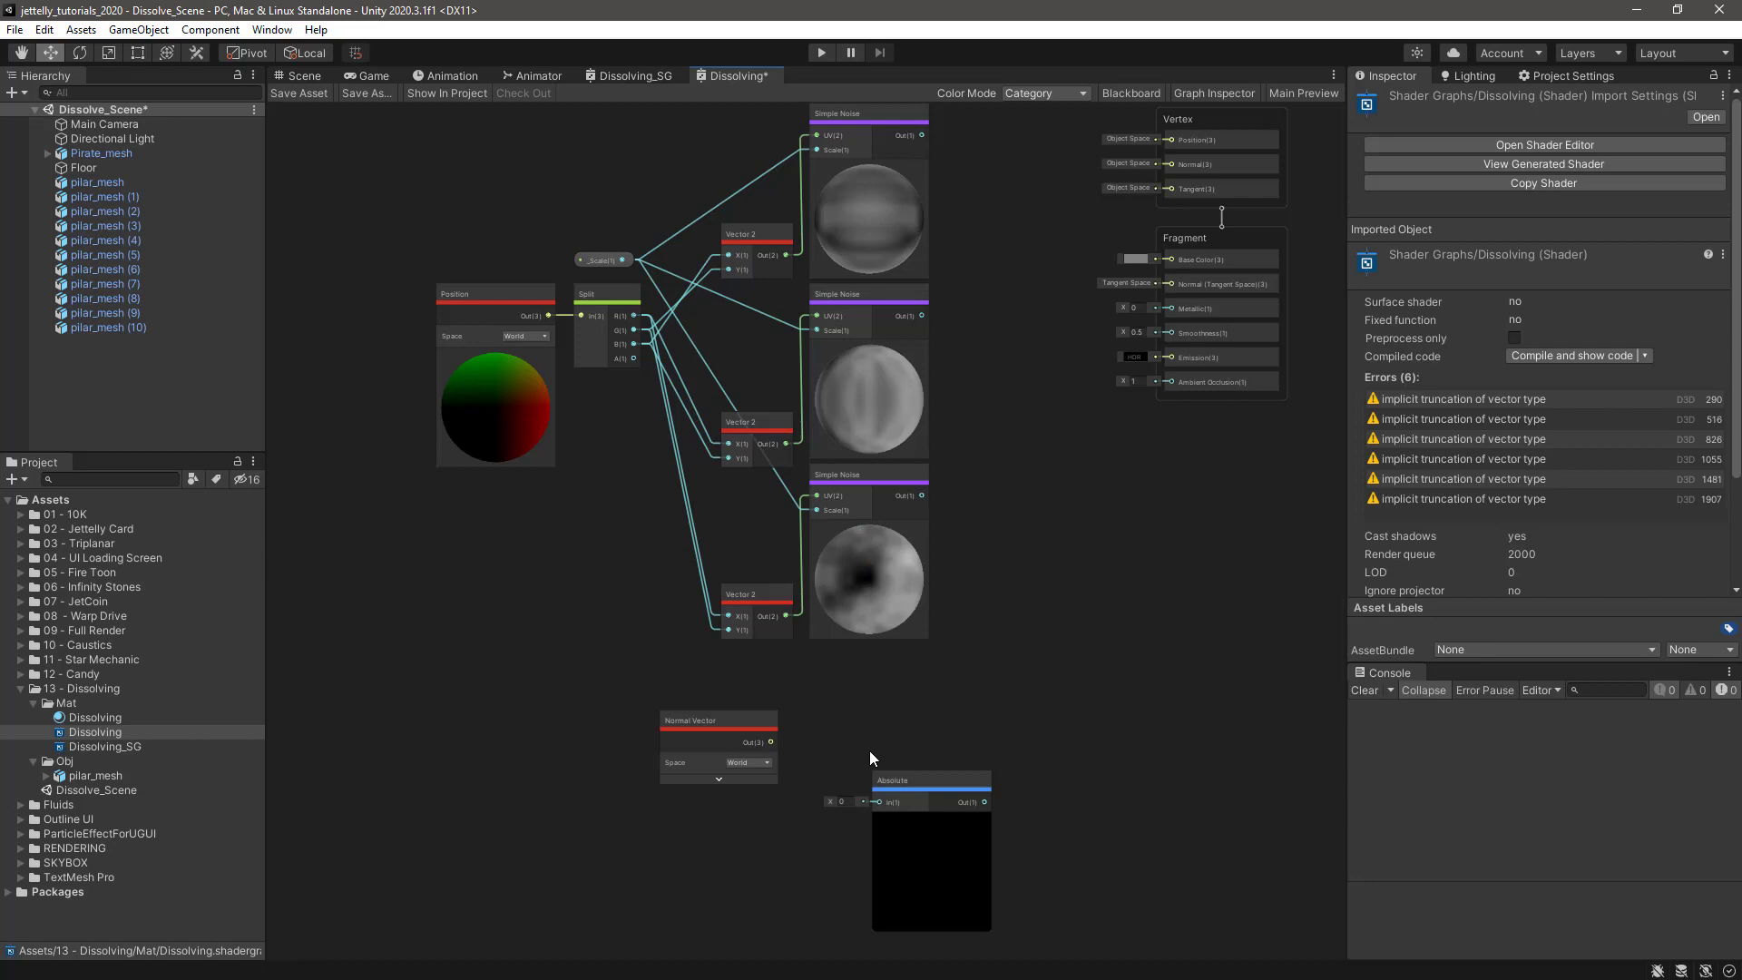
{"action": "scroll", "coordinate": [869, 749], "scroll_direction": "up", "scroll_amount": 3}
{"action": "middle_click_drag", "start_coordinate": [809, 874], "coordinate": [778, 766]}
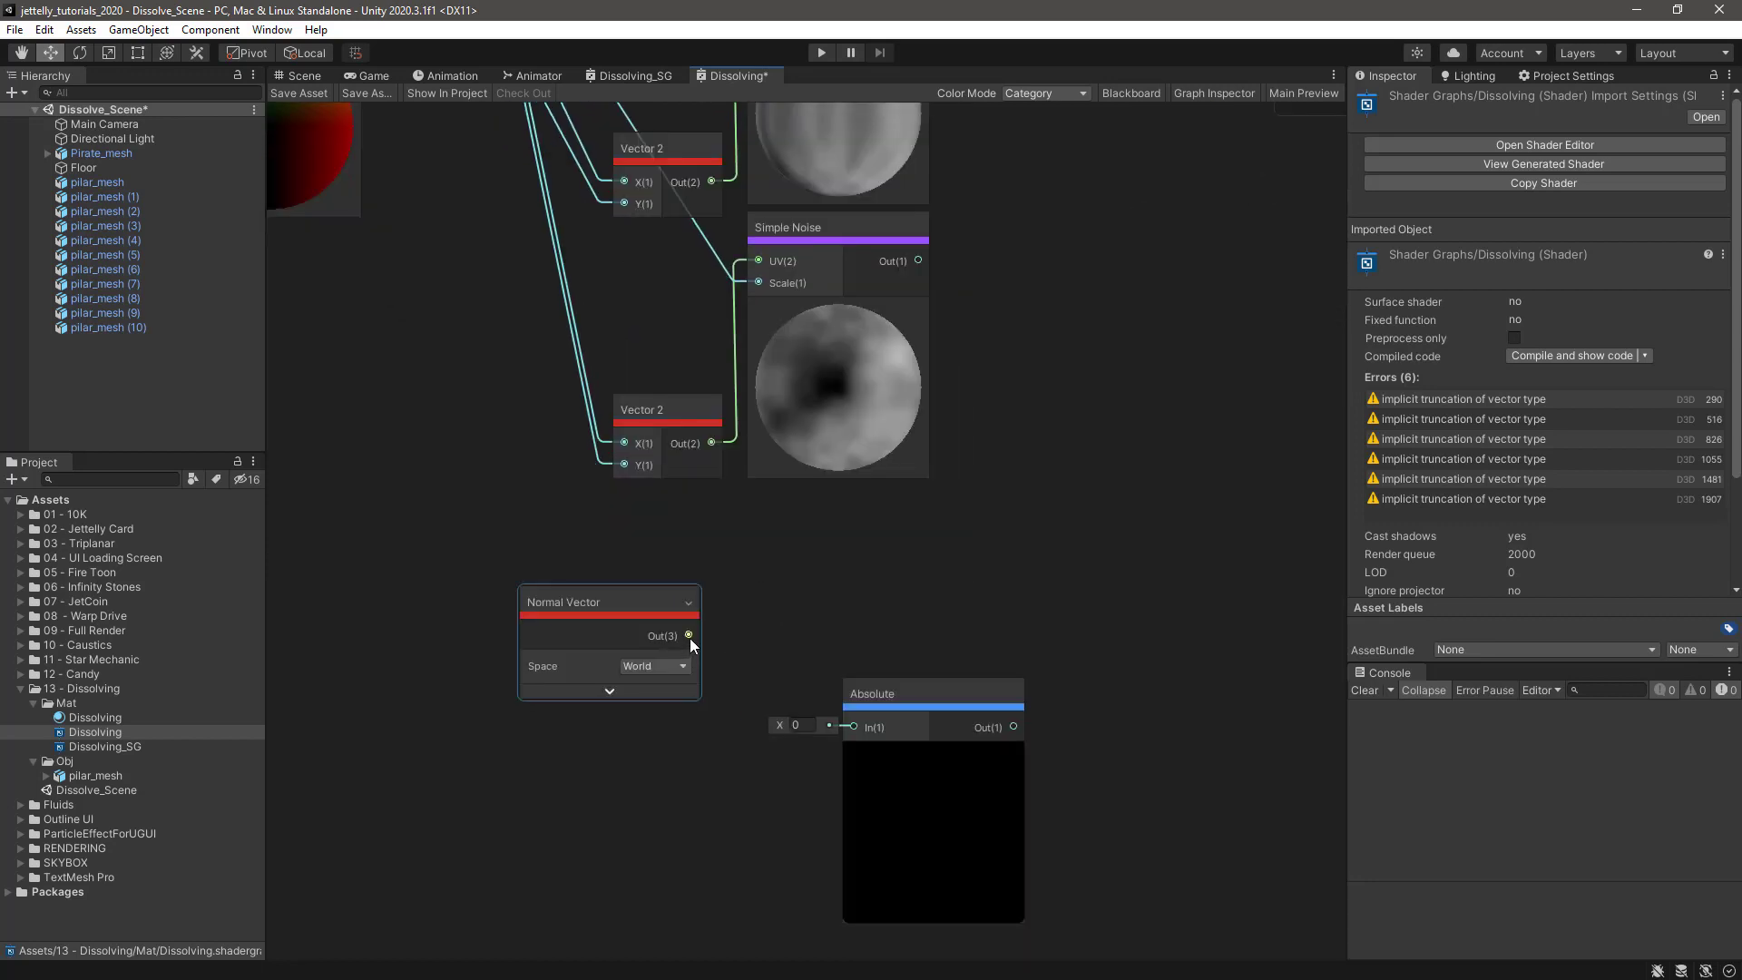
{"action": "left_click_drag", "start_coordinate": [689, 636], "coordinate": [854, 727]}
{"action": "left_click_drag", "start_coordinate": [666, 606], "coordinate": [774, 728]}
{"action": "left_click", "coordinate": [902, 706], "text": "shift"}
{"action": "left_click_drag", "start_coordinate": [901, 705], "coordinate": [808, 609]}
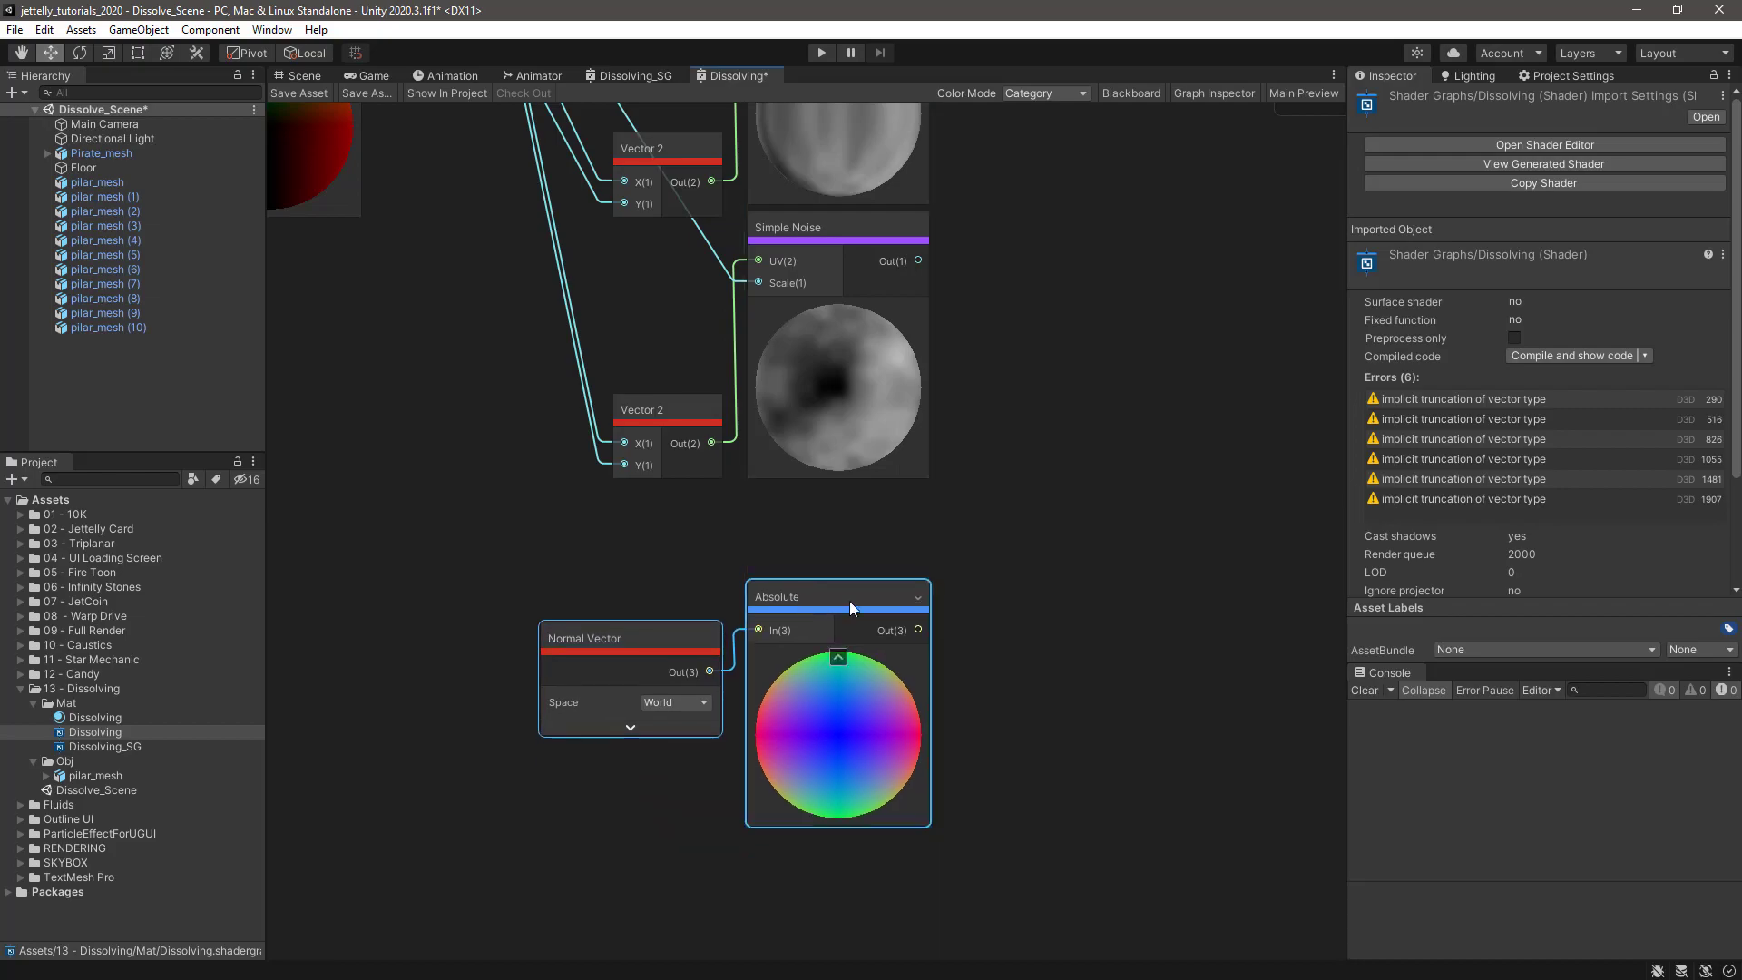
{"action": "left_click", "coordinate": [1000, 580]}
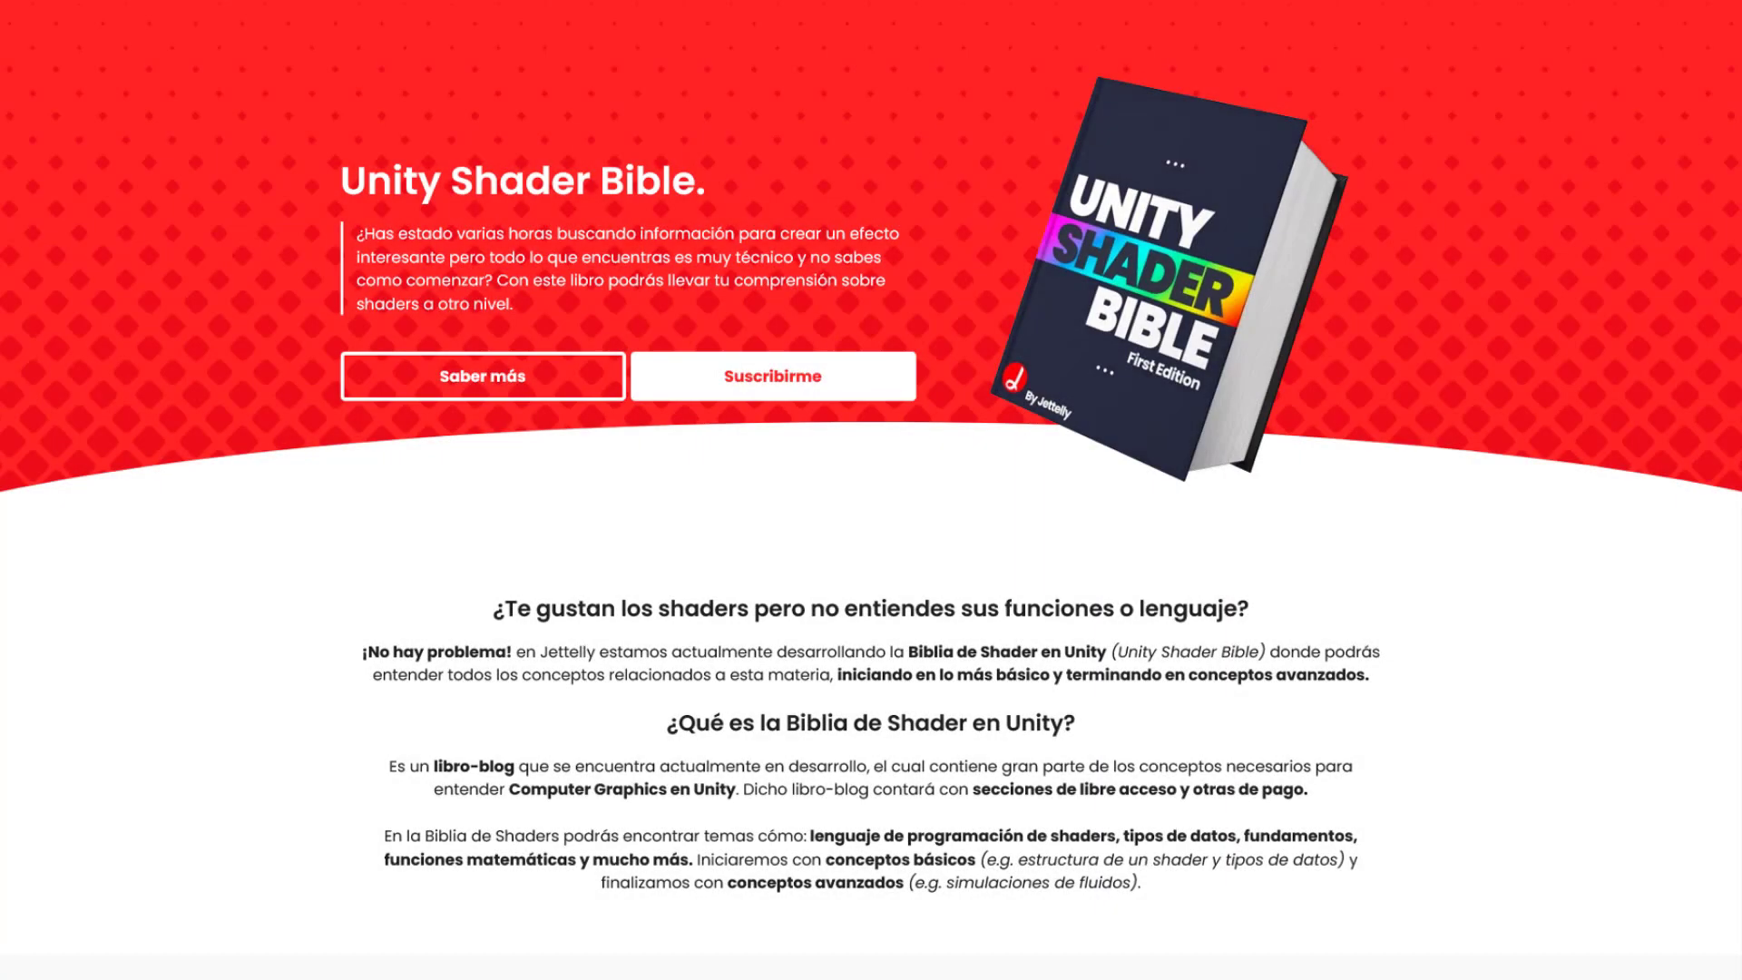
{"action": "scroll", "coordinate": [871, 517], "scroll_direction": "down", "scroll_amount": 2}
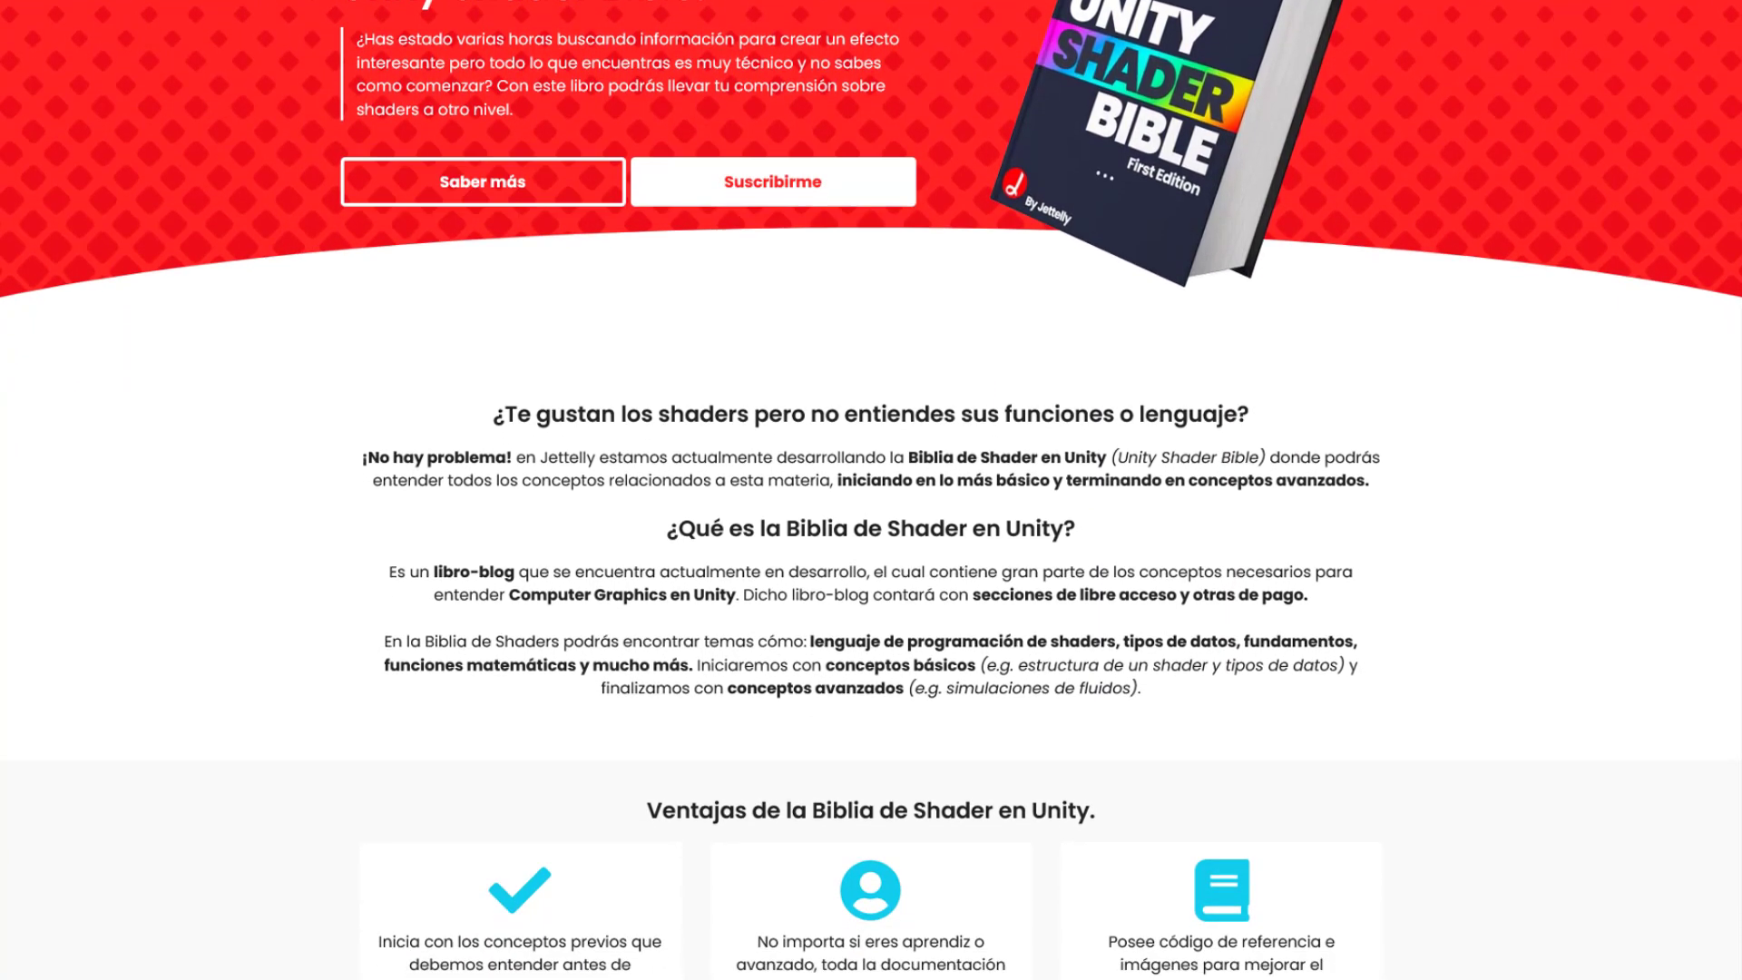
{"action": "scroll", "coordinate": [871, 517], "scroll_direction": "down", "scroll_amount": 2}
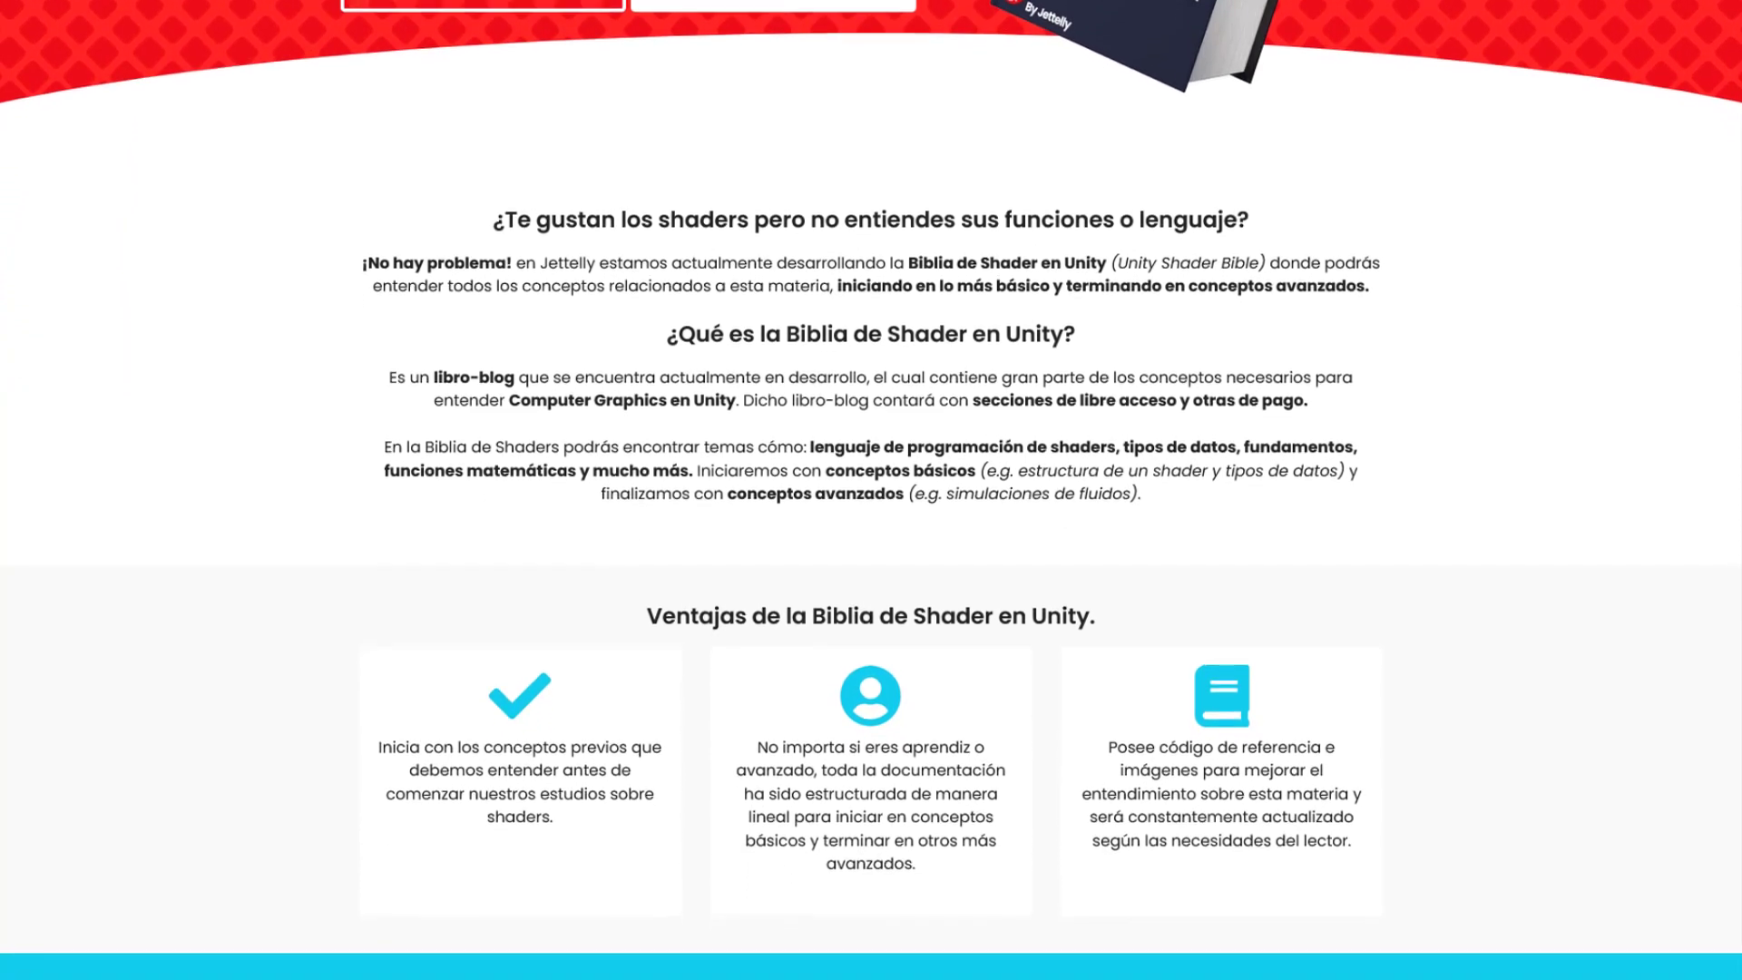
{"action": "scroll", "coordinate": [871, 517], "scroll_direction": "down", "scroll_amount": 2}
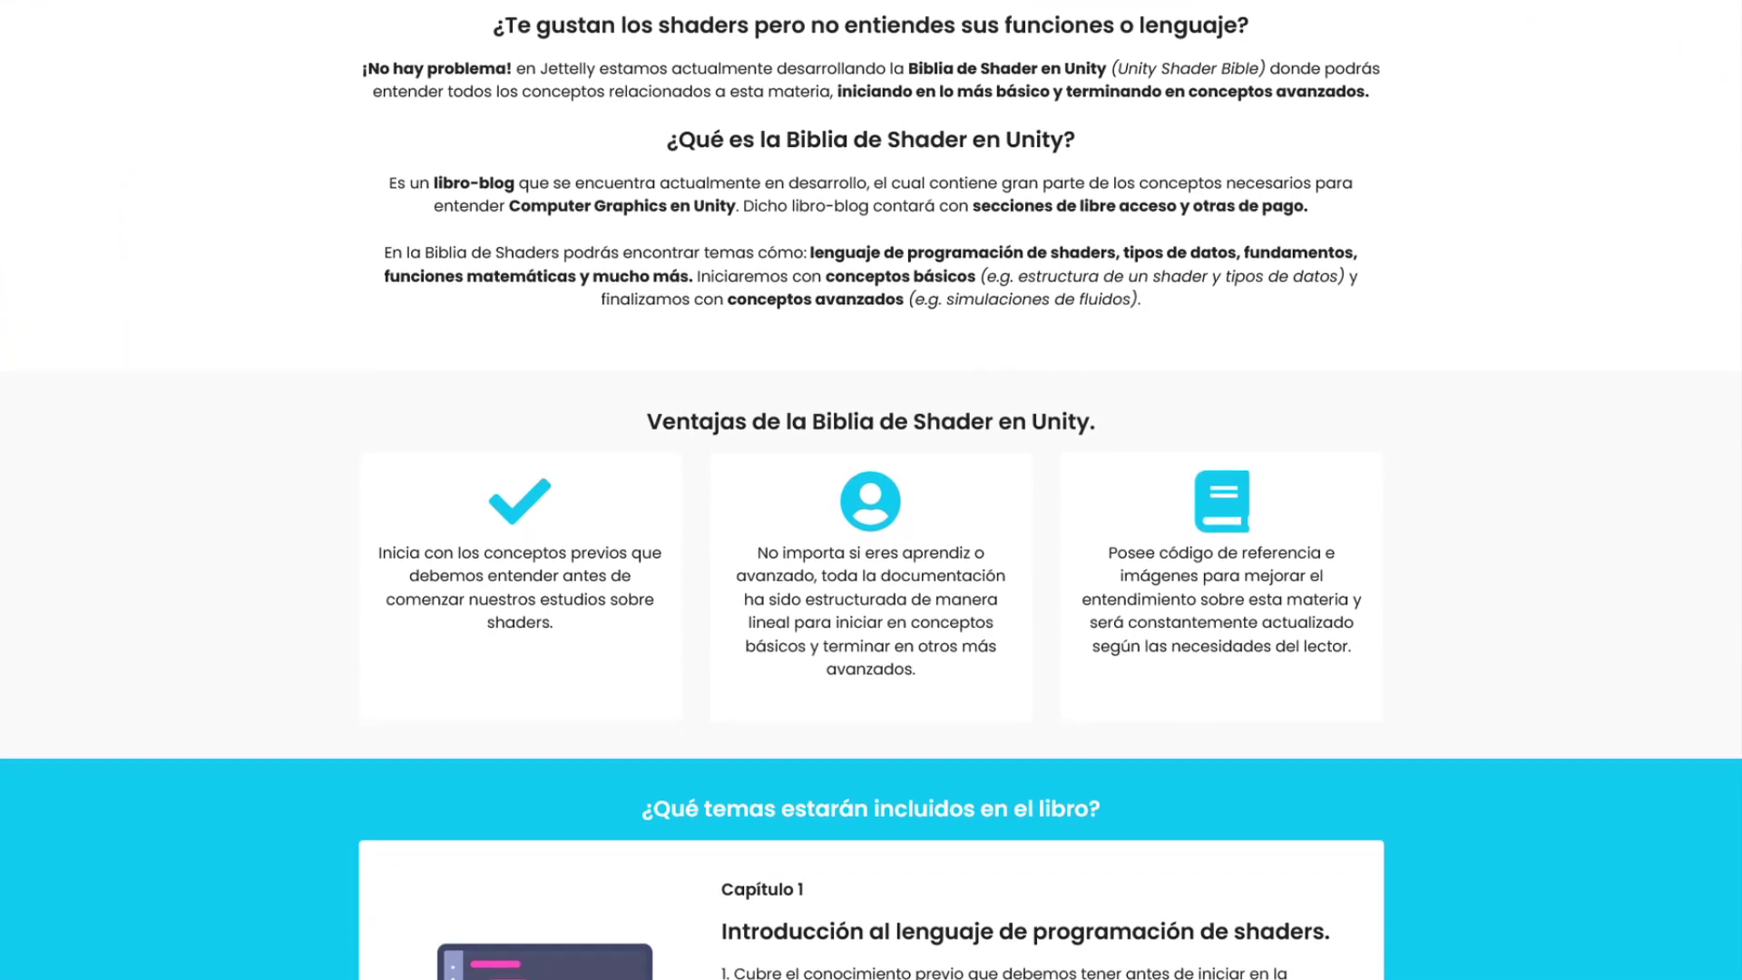
{"action": "scroll", "coordinate": [871, 518], "scroll_direction": "down", "scroll_amount": 2}
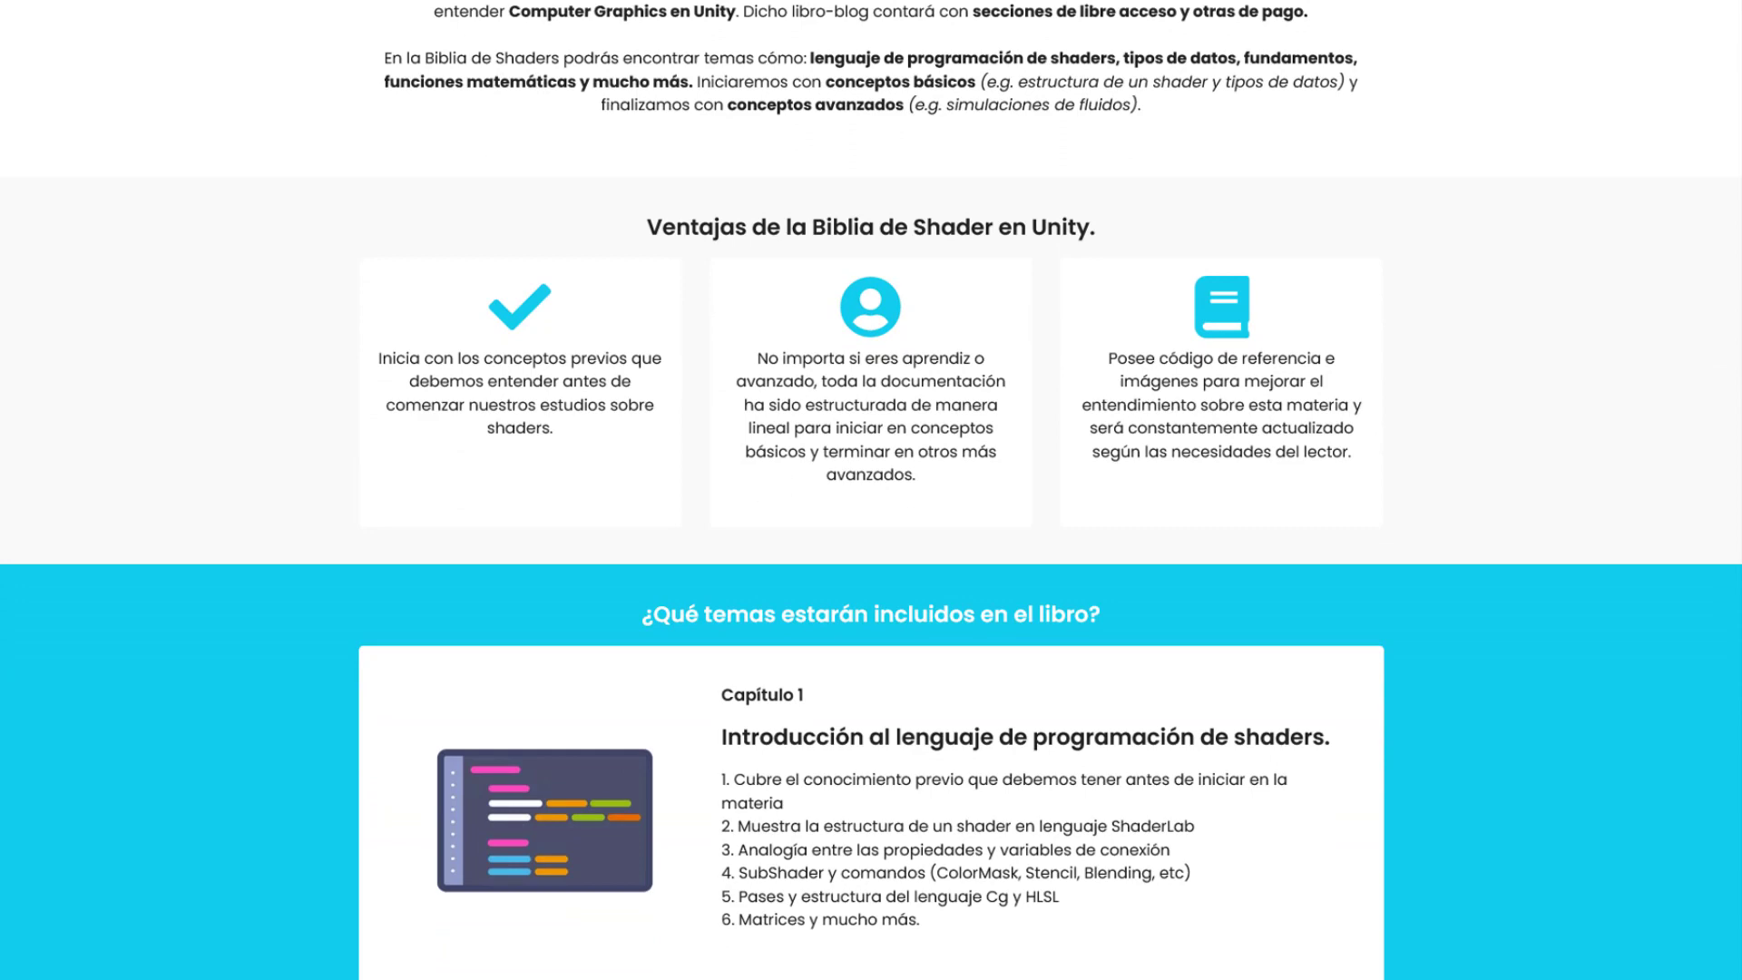
{"action": "scroll", "coordinate": [871, 517], "scroll_direction": "down", "scroll_amount": 2}
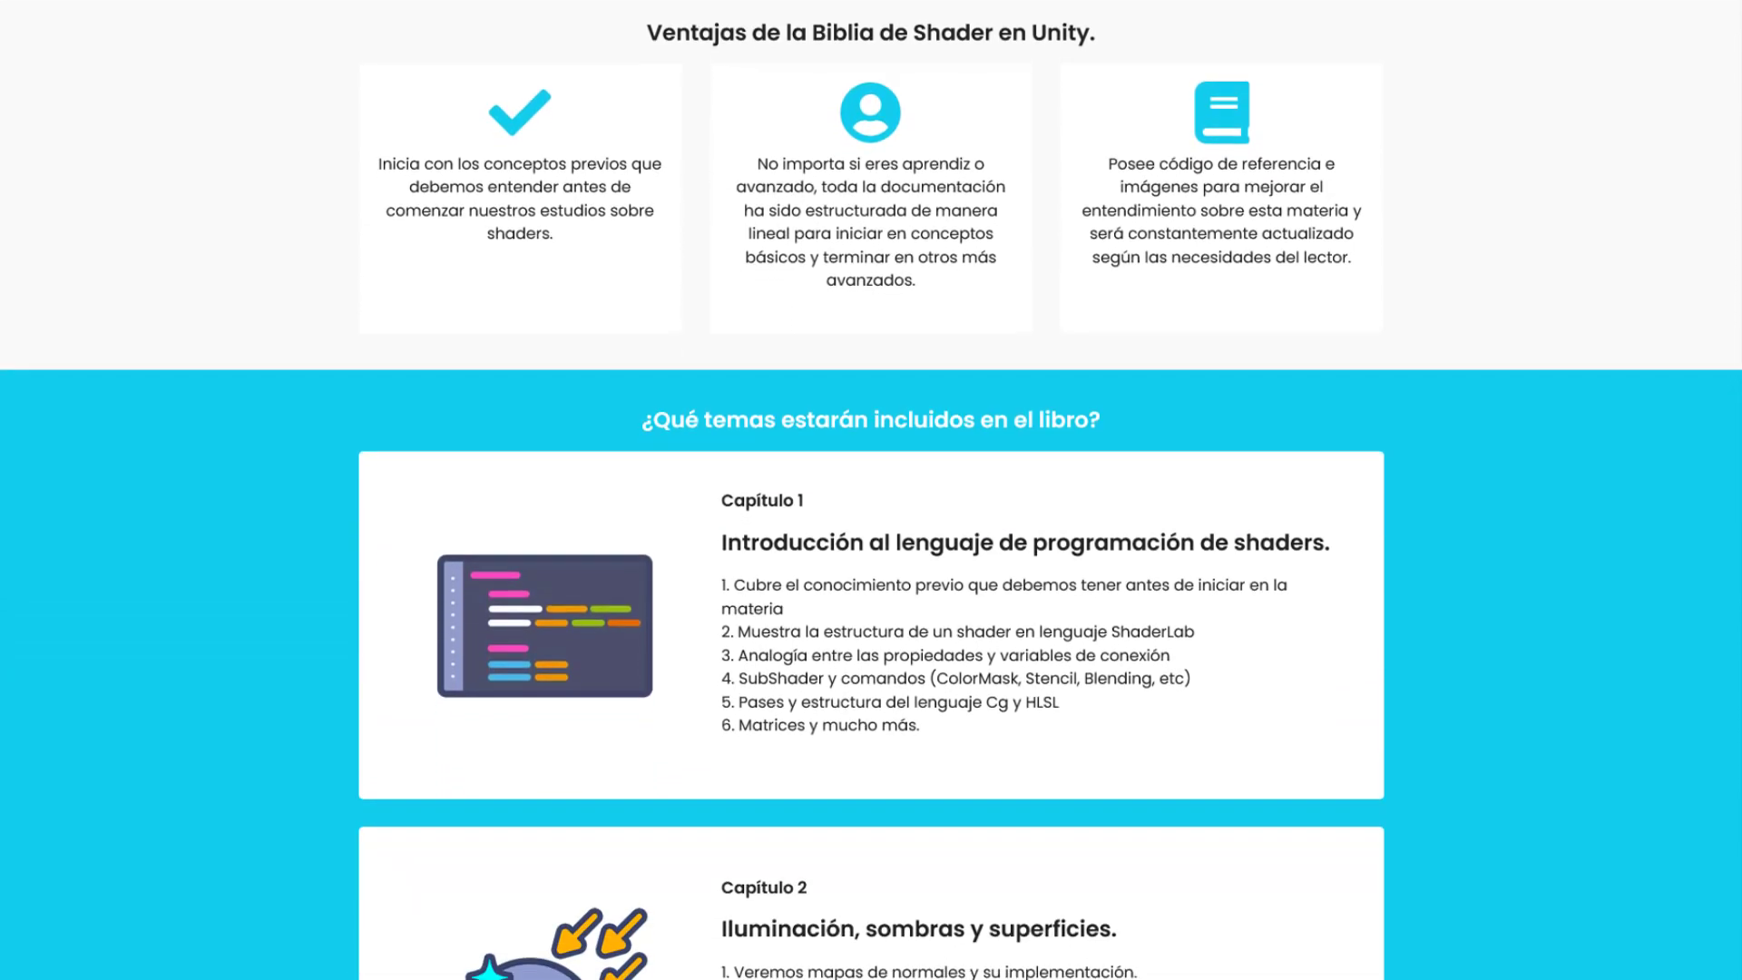
{"action": "scroll", "coordinate": [871, 517], "scroll_direction": "down", "scroll_amount": 2}
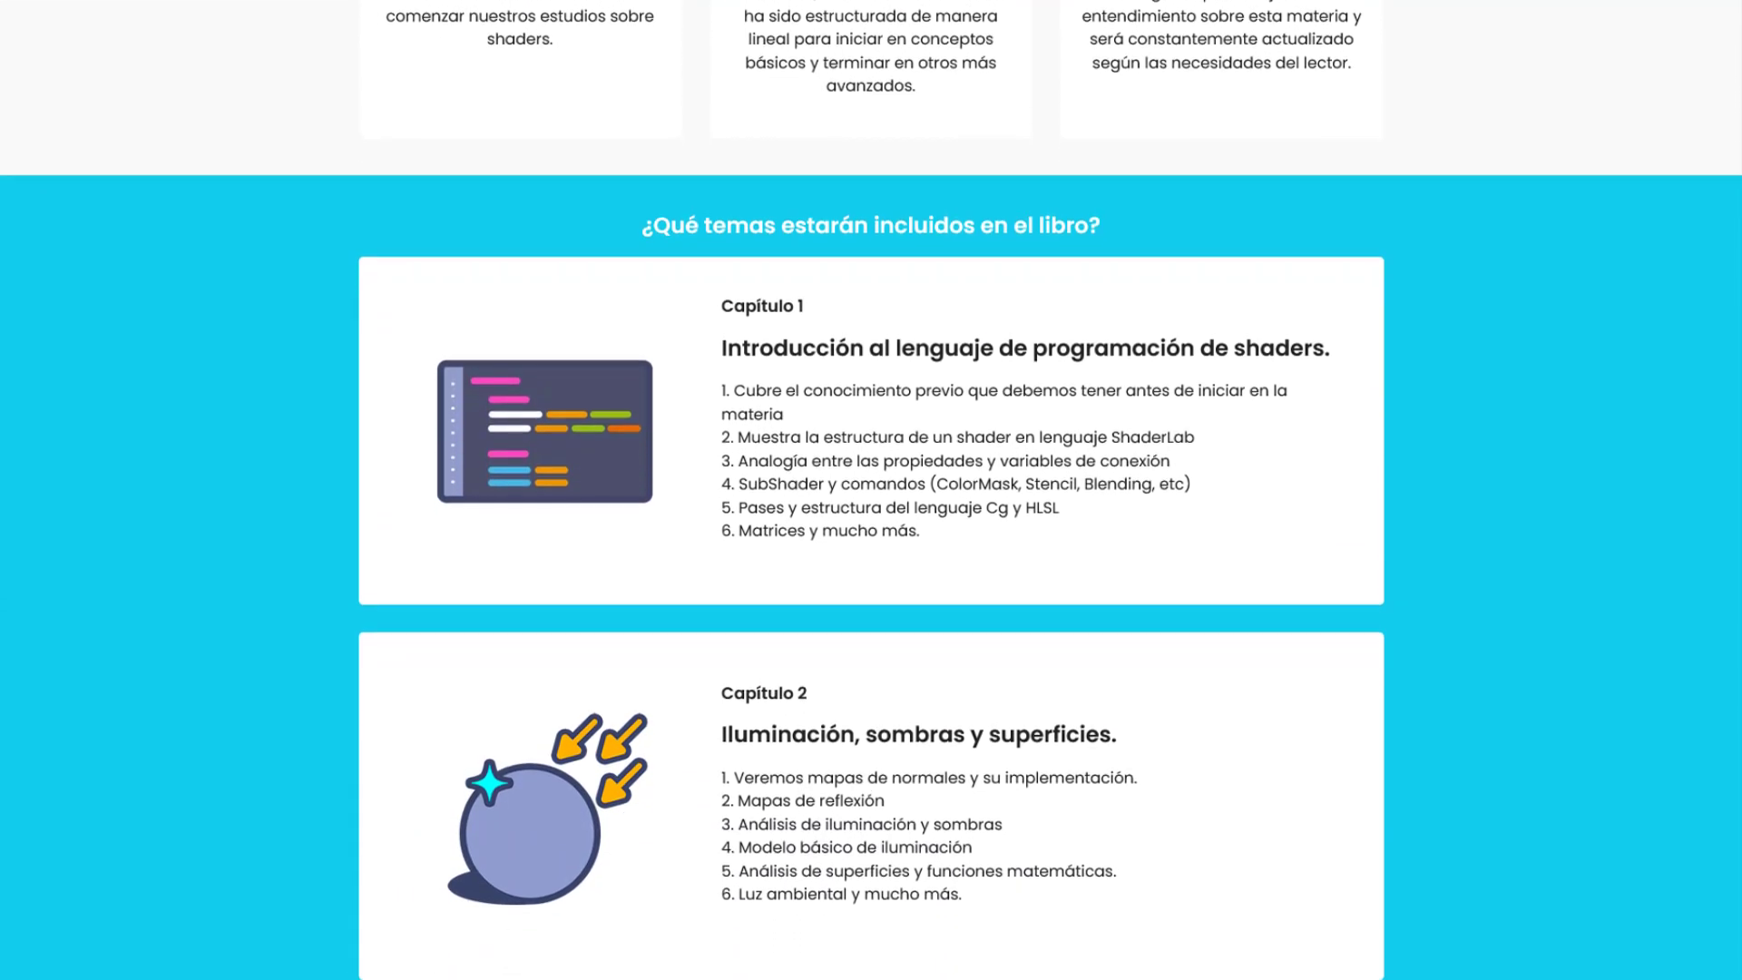
{"action": "scroll", "coordinate": [871, 517], "scroll_direction": "down", "scroll_amount": 2}
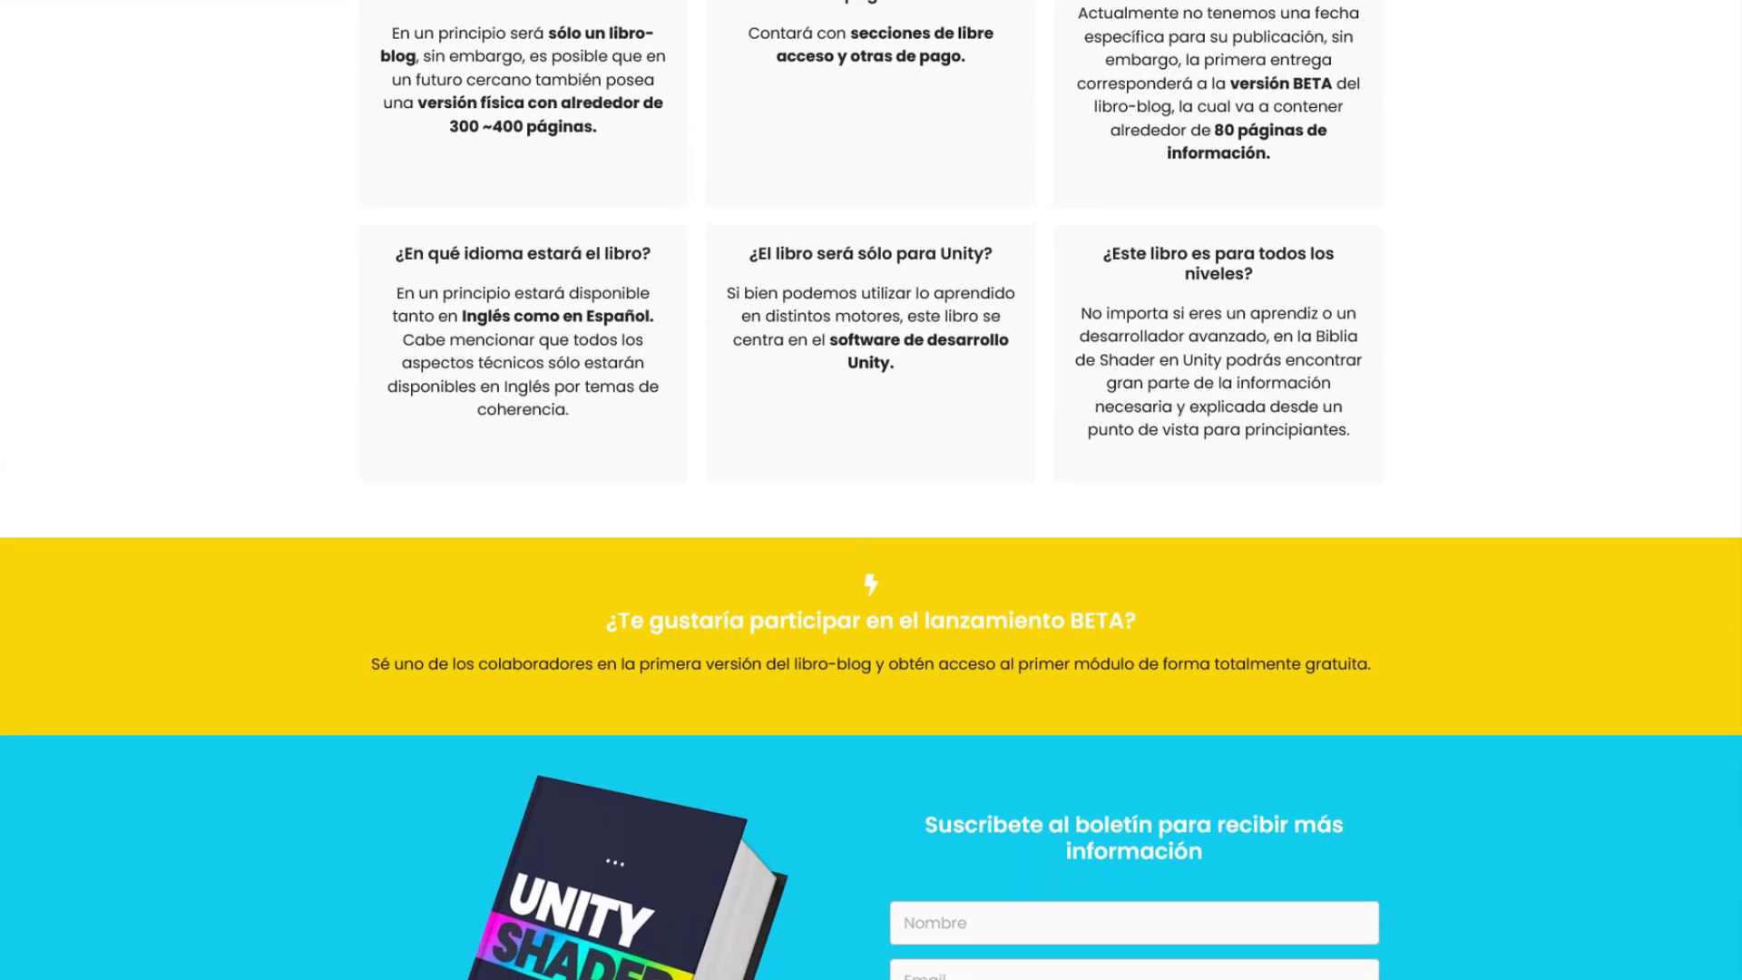
{"action": "scroll", "coordinate": [871, 490], "scroll_direction": "down", "scroll_amount": 2}
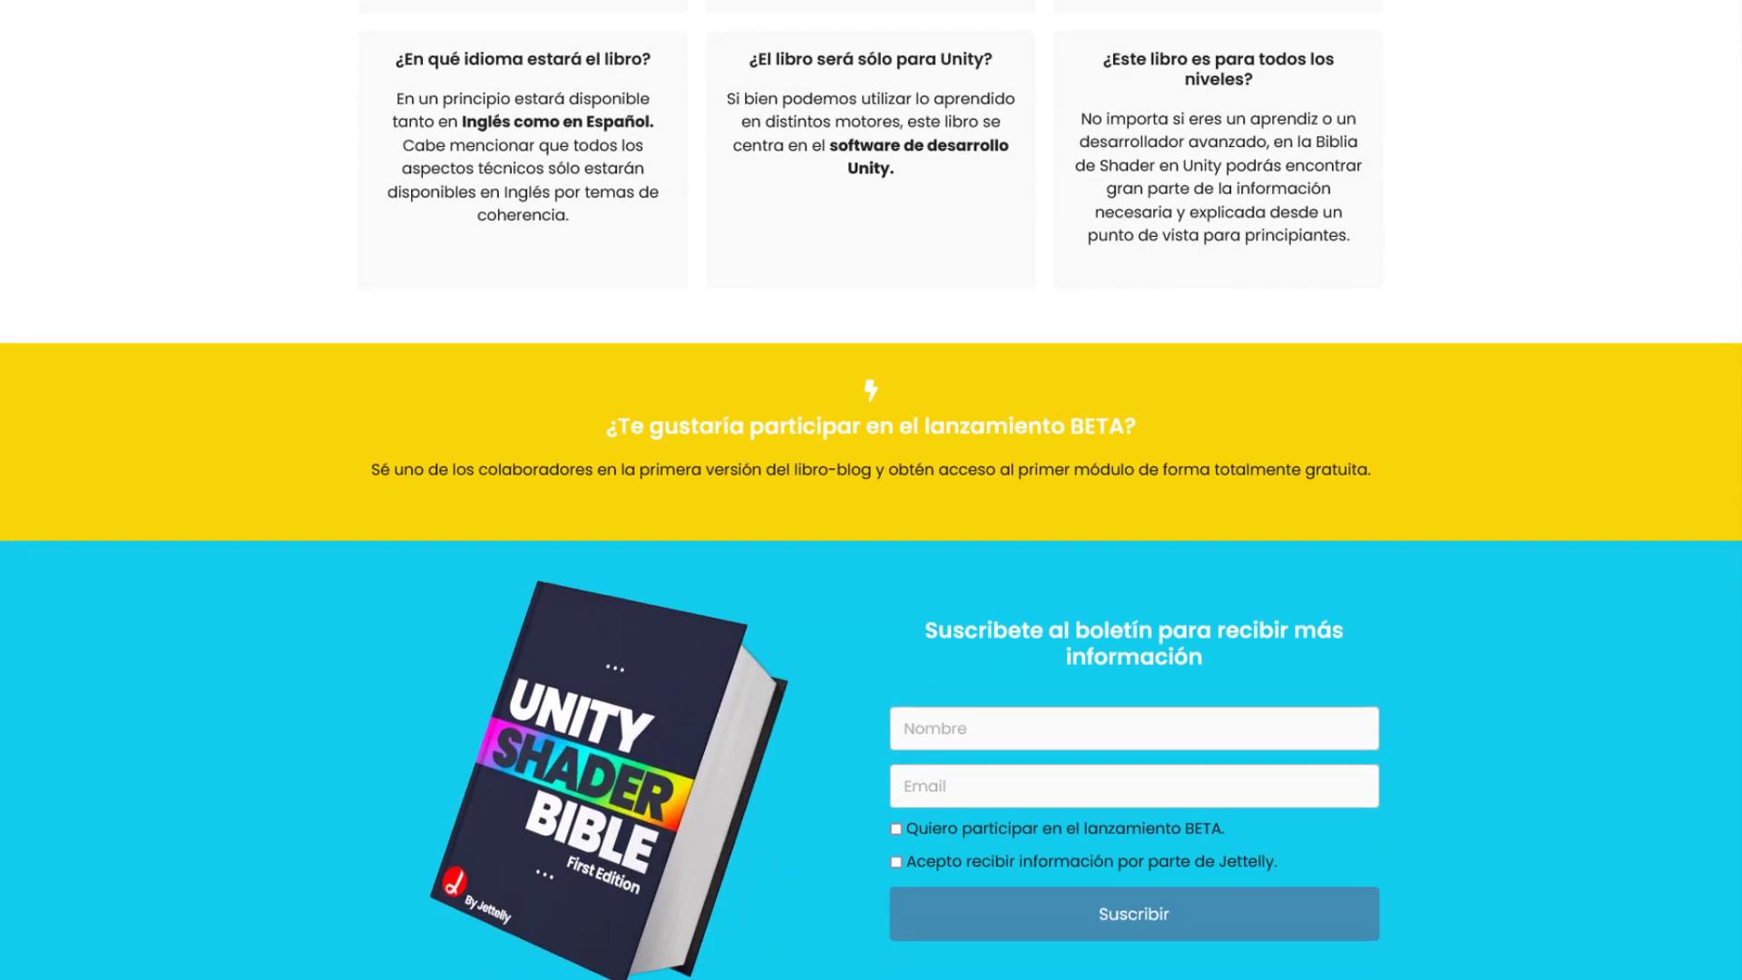
{"action": "scroll", "coordinate": [871, 490], "scroll_direction": "down", "scroll_amount": 1}
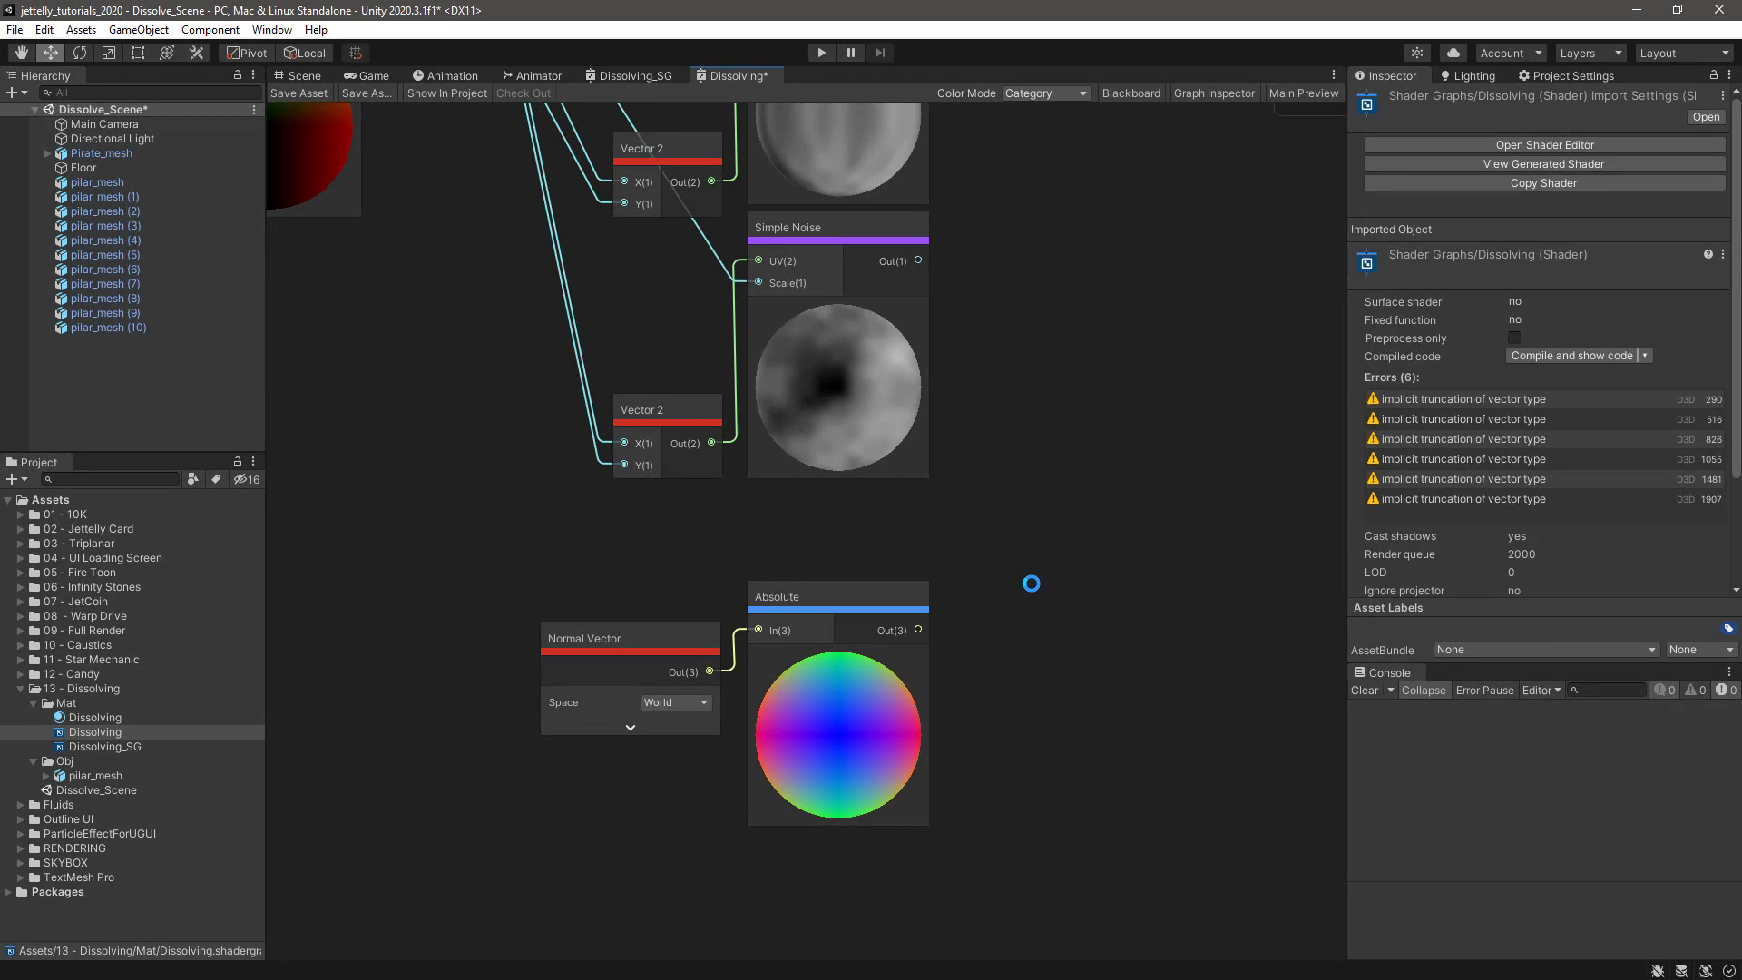
- Add a Split node fed by the Absolute output and move the master stack further right
{"action": "key", "text": "space"}
{"action": "type", "text": "spl"}
{"action": "key", "text": "Return"}
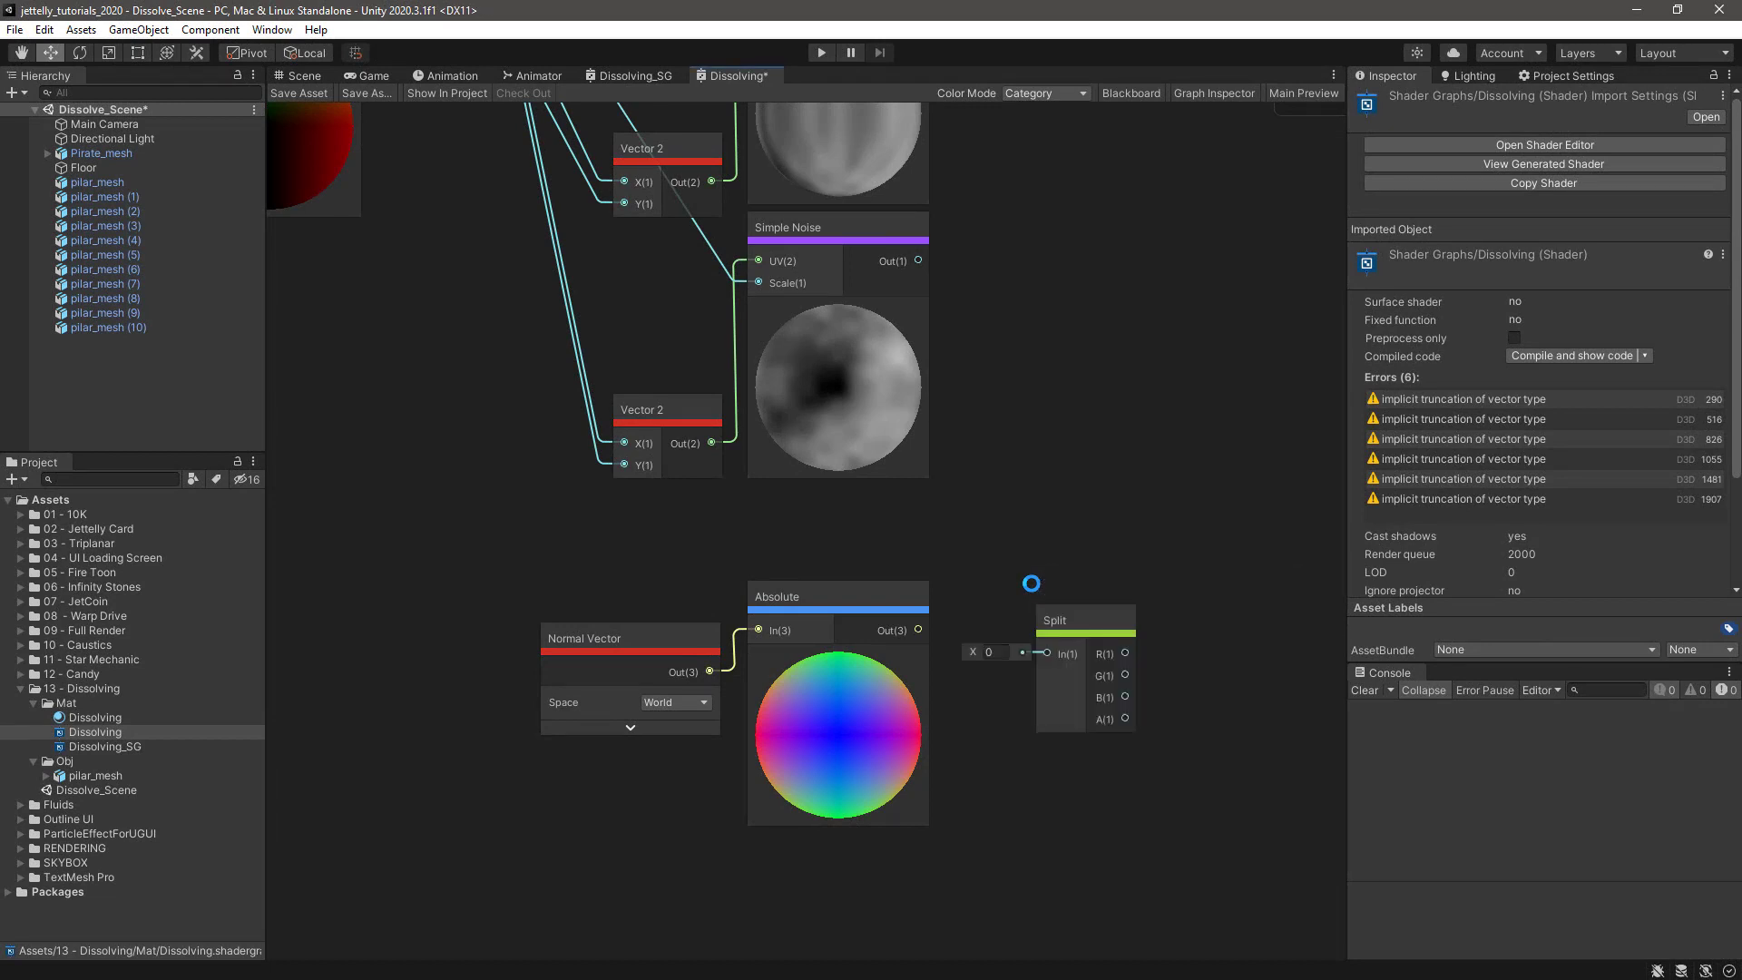
{"action": "left_click_drag", "start_coordinate": [919, 629], "coordinate": [1032, 655]}
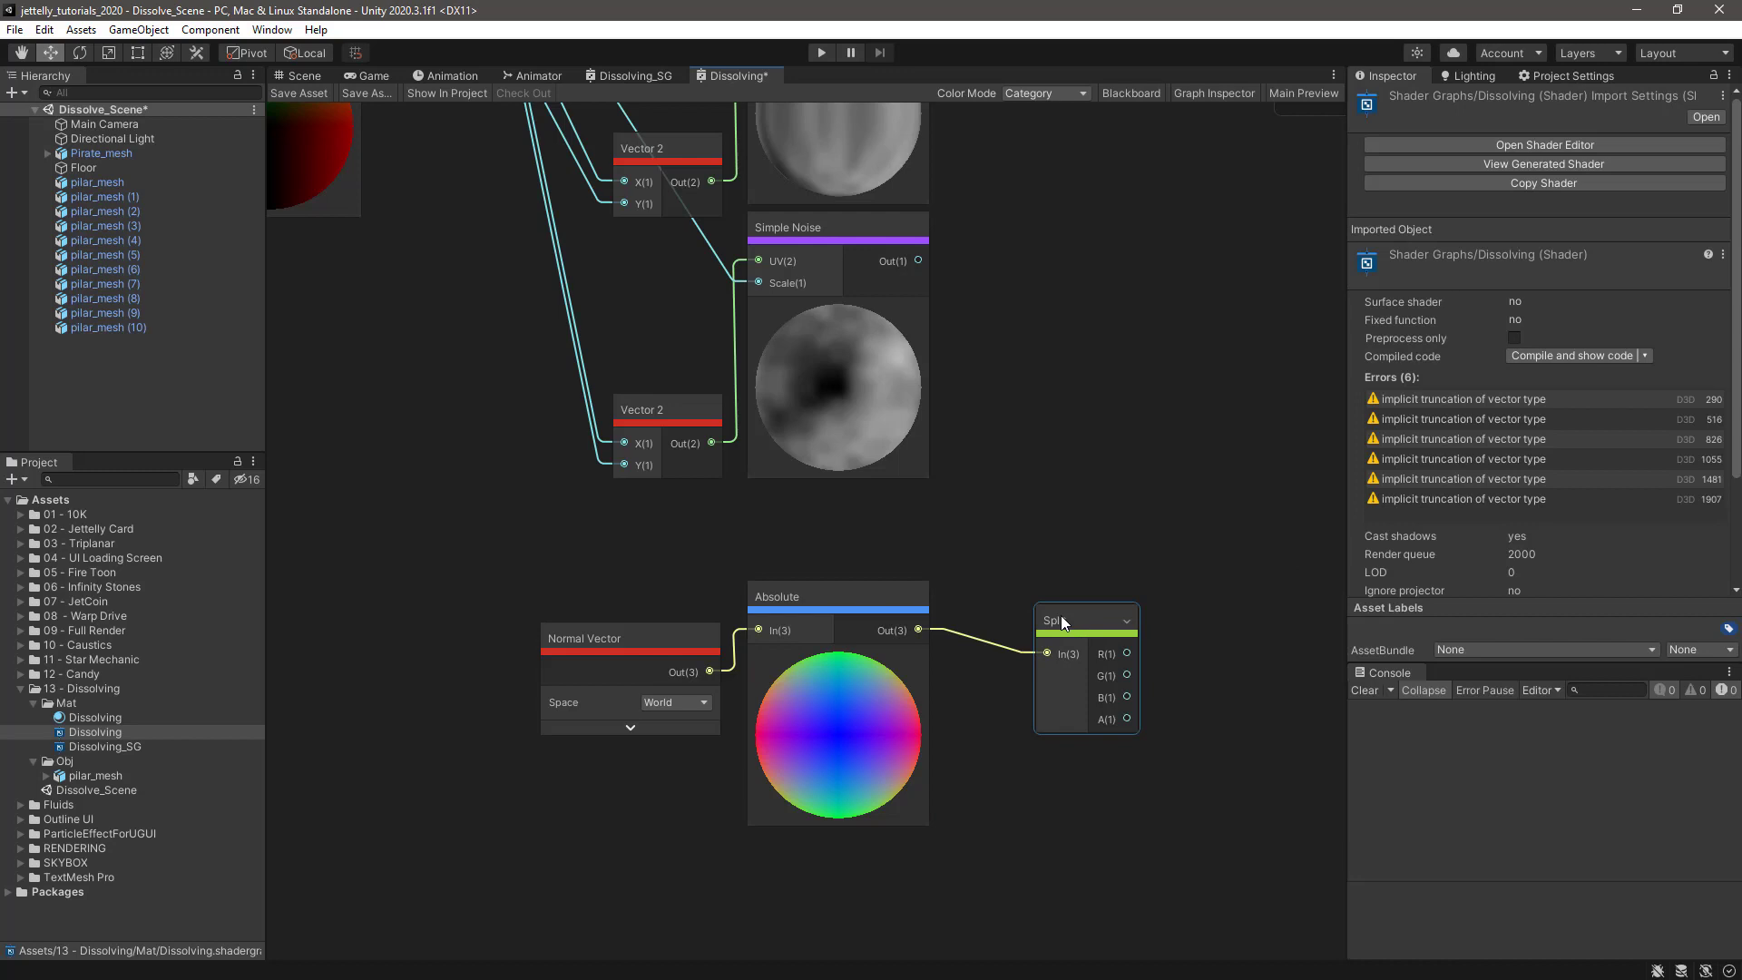
{"action": "left_click", "coordinate": [1060, 620]}
{"action": "scroll", "coordinate": [993, 623], "scroll_direction": "down", "scroll_amount": 2}
{"action": "middle_click_drag", "start_coordinate": [1036, 457], "coordinate": [932, 552]}
{"action": "key", "text": "a"}
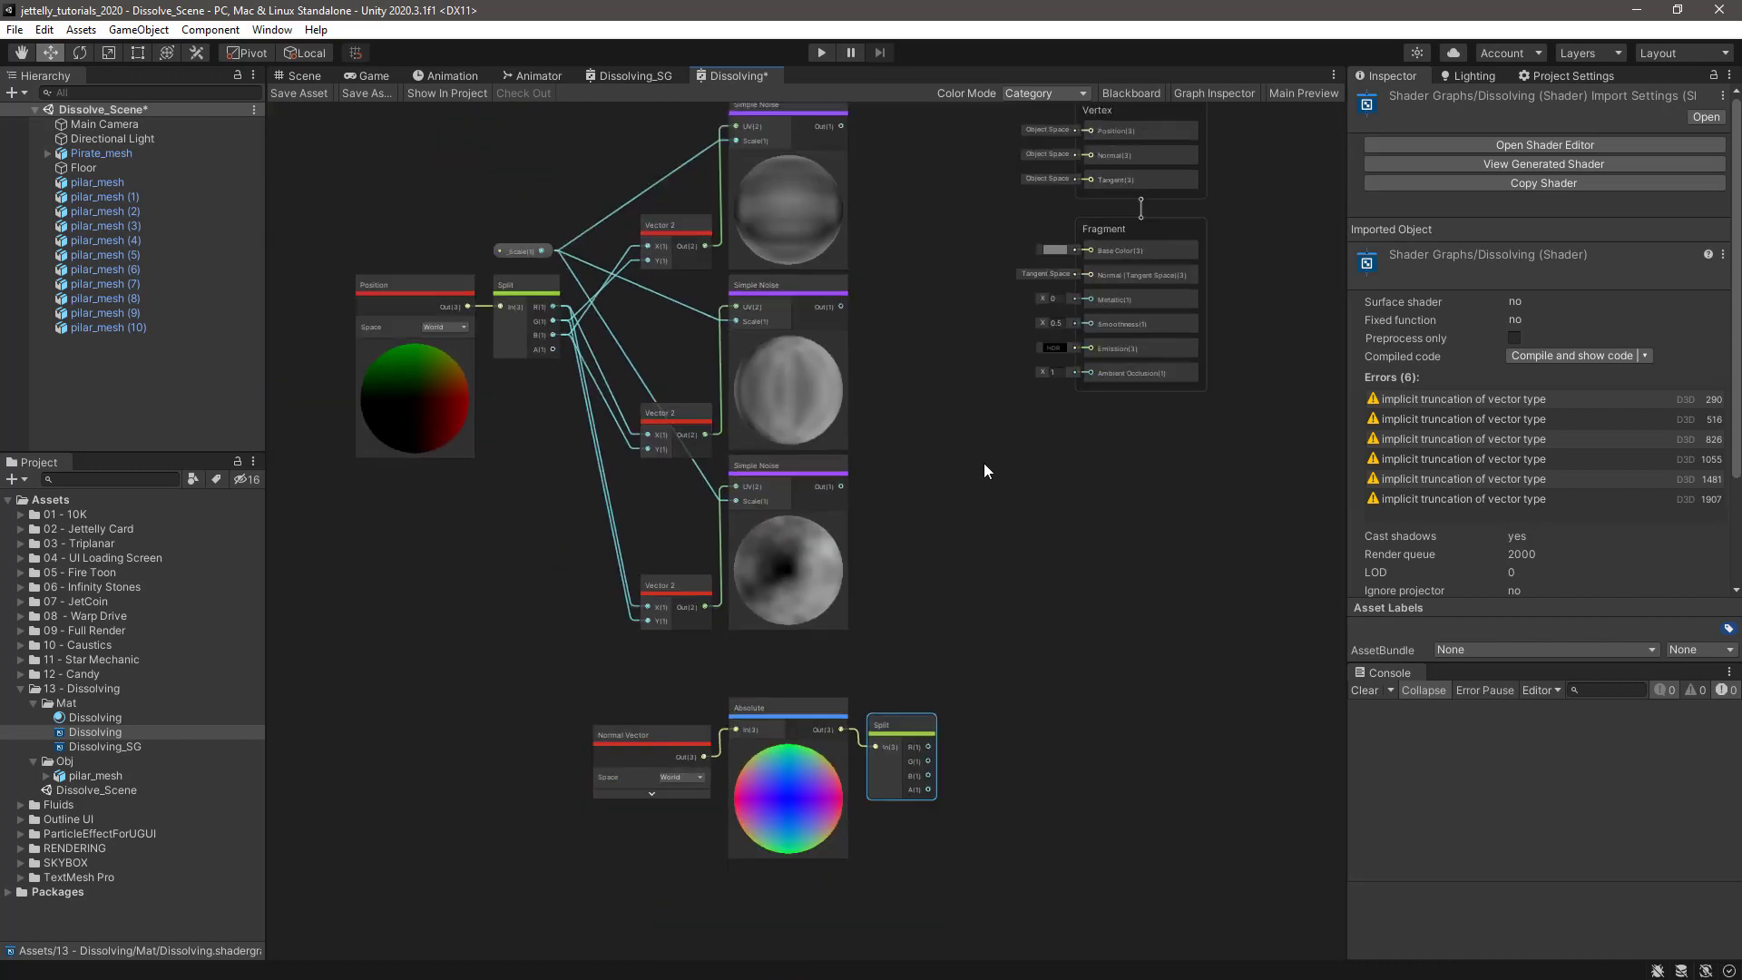
{"action": "left_click", "coordinate": [996, 334]}
{"action": "left_click_drag", "start_coordinate": [992, 338], "coordinate": [1267, 358]}
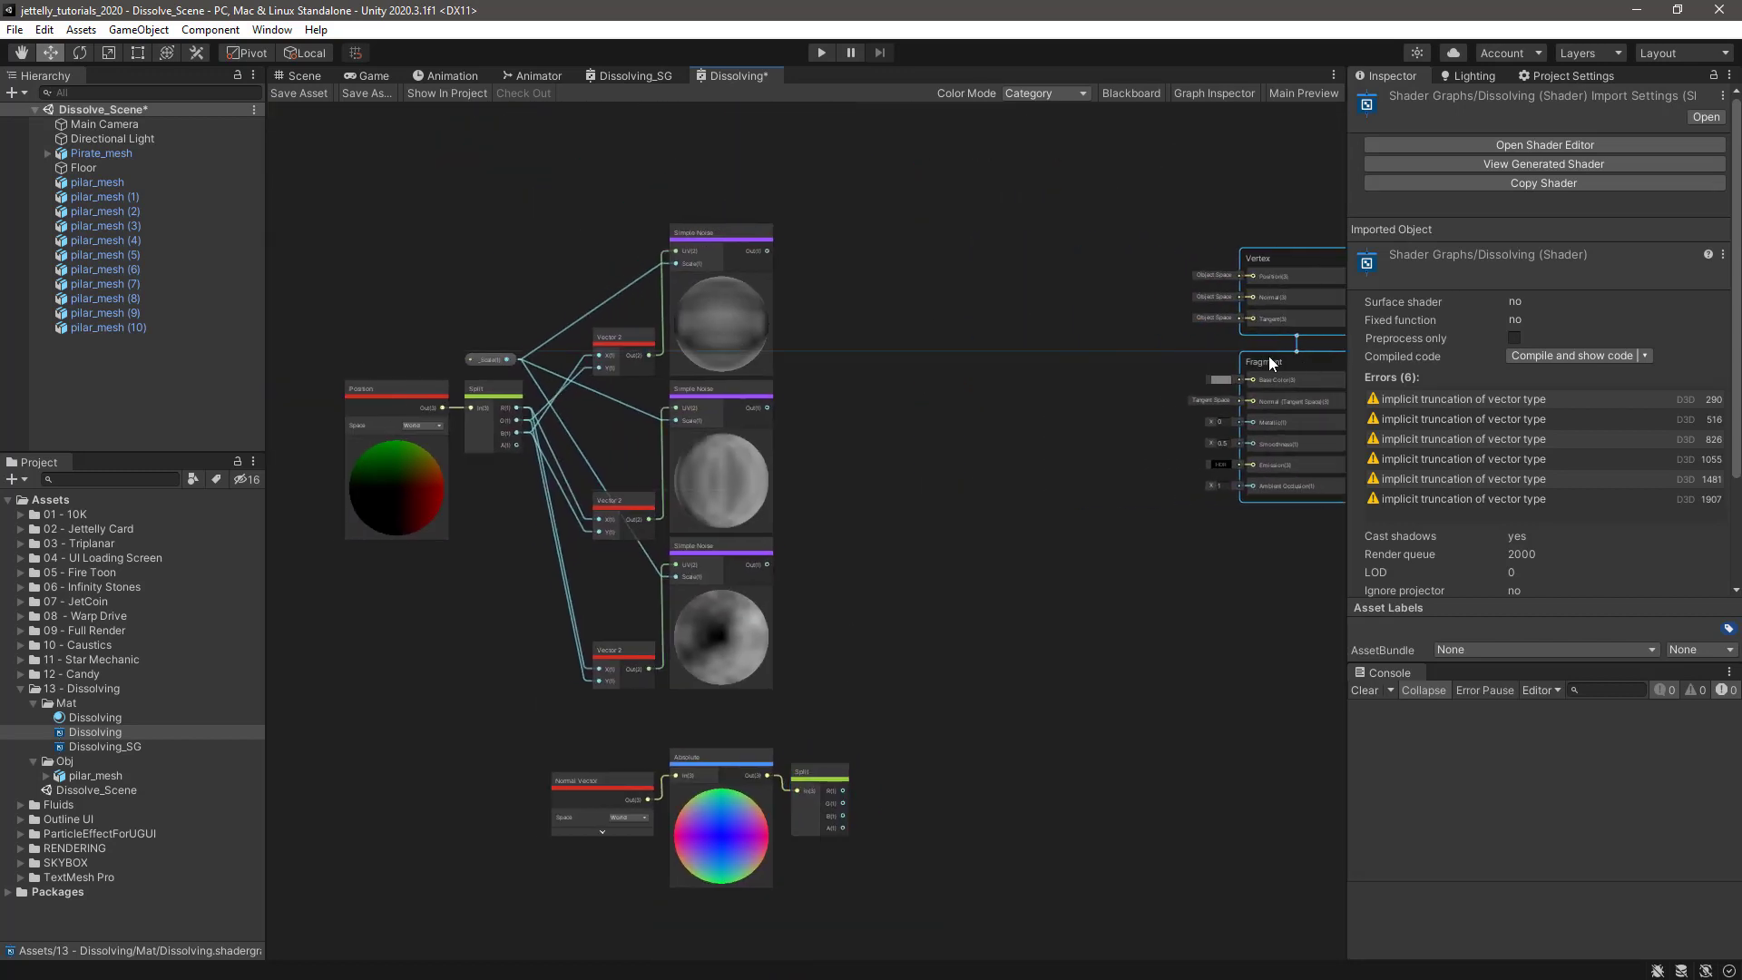
- Add Multiply nodes beside the Simple Noise nodes, duplicating the first
{"action": "key", "text": "space"}
{"action": "type", "text": "multiply"}
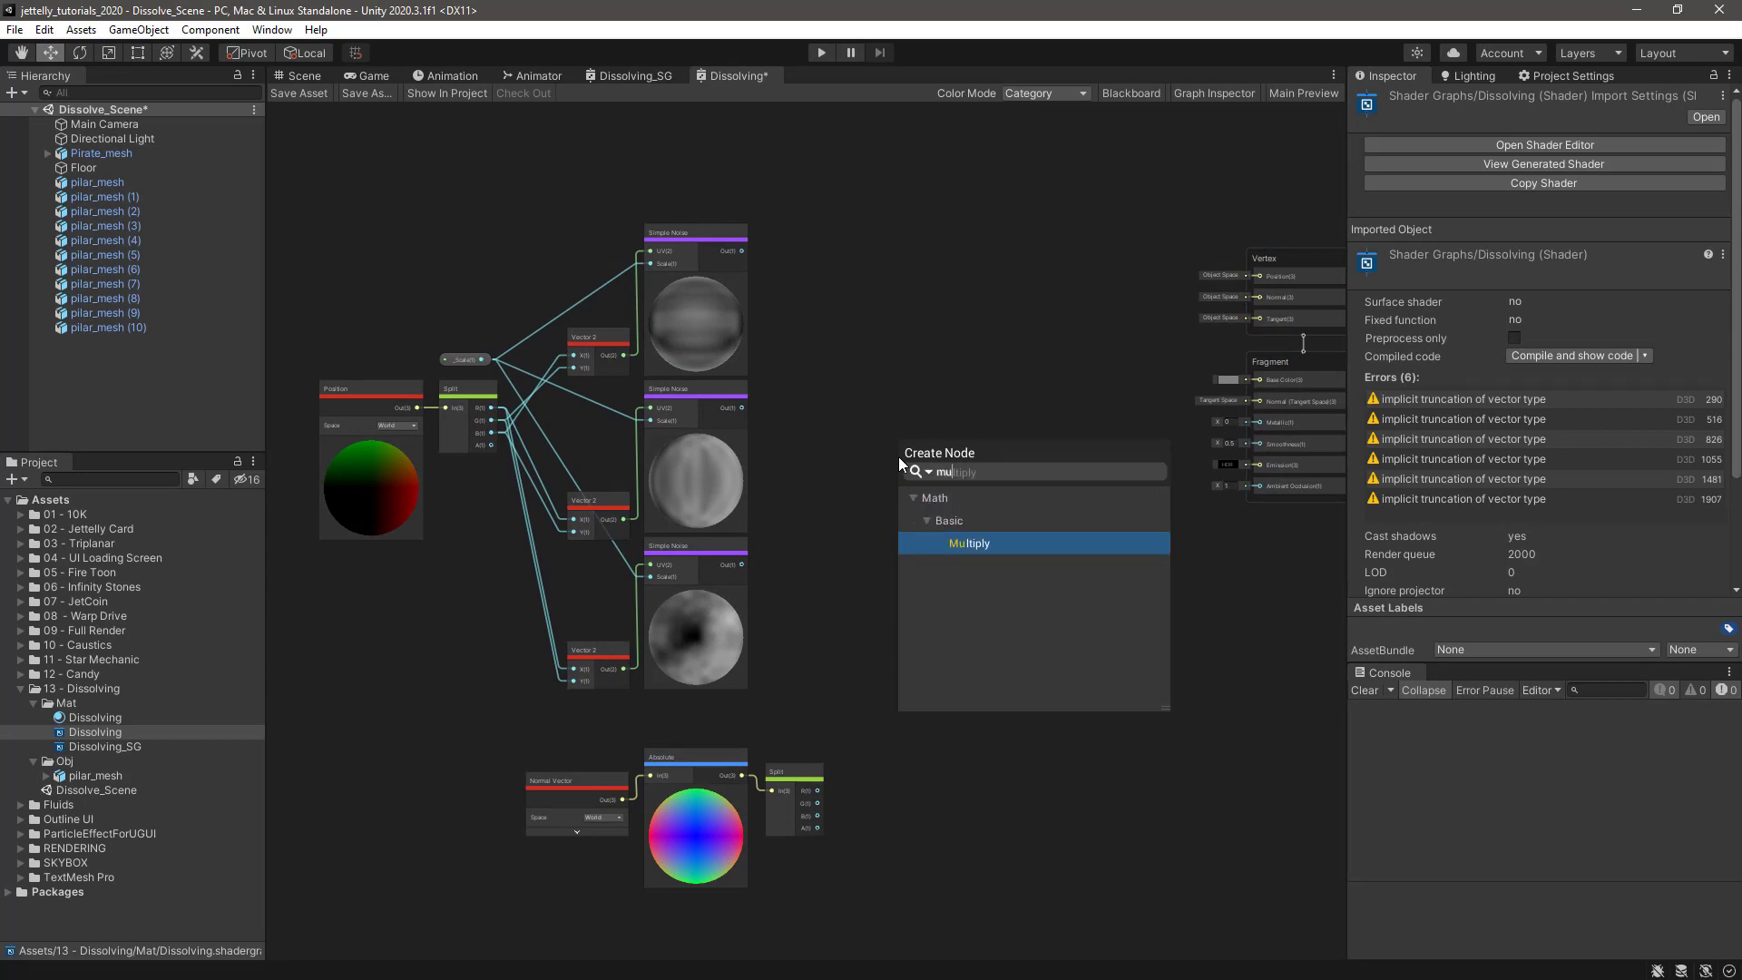
{"action": "key", "text": "Return"}
{"action": "left_click_drag", "start_coordinate": [927, 482], "coordinate": [887, 544]}
{"action": "key", "text": "ctrl+d"}
{"action": "key", "text": "ctrl+d"}
{"action": "scroll", "coordinate": [884, 534], "scroll_direction": "up", "scroll_amount": 2}
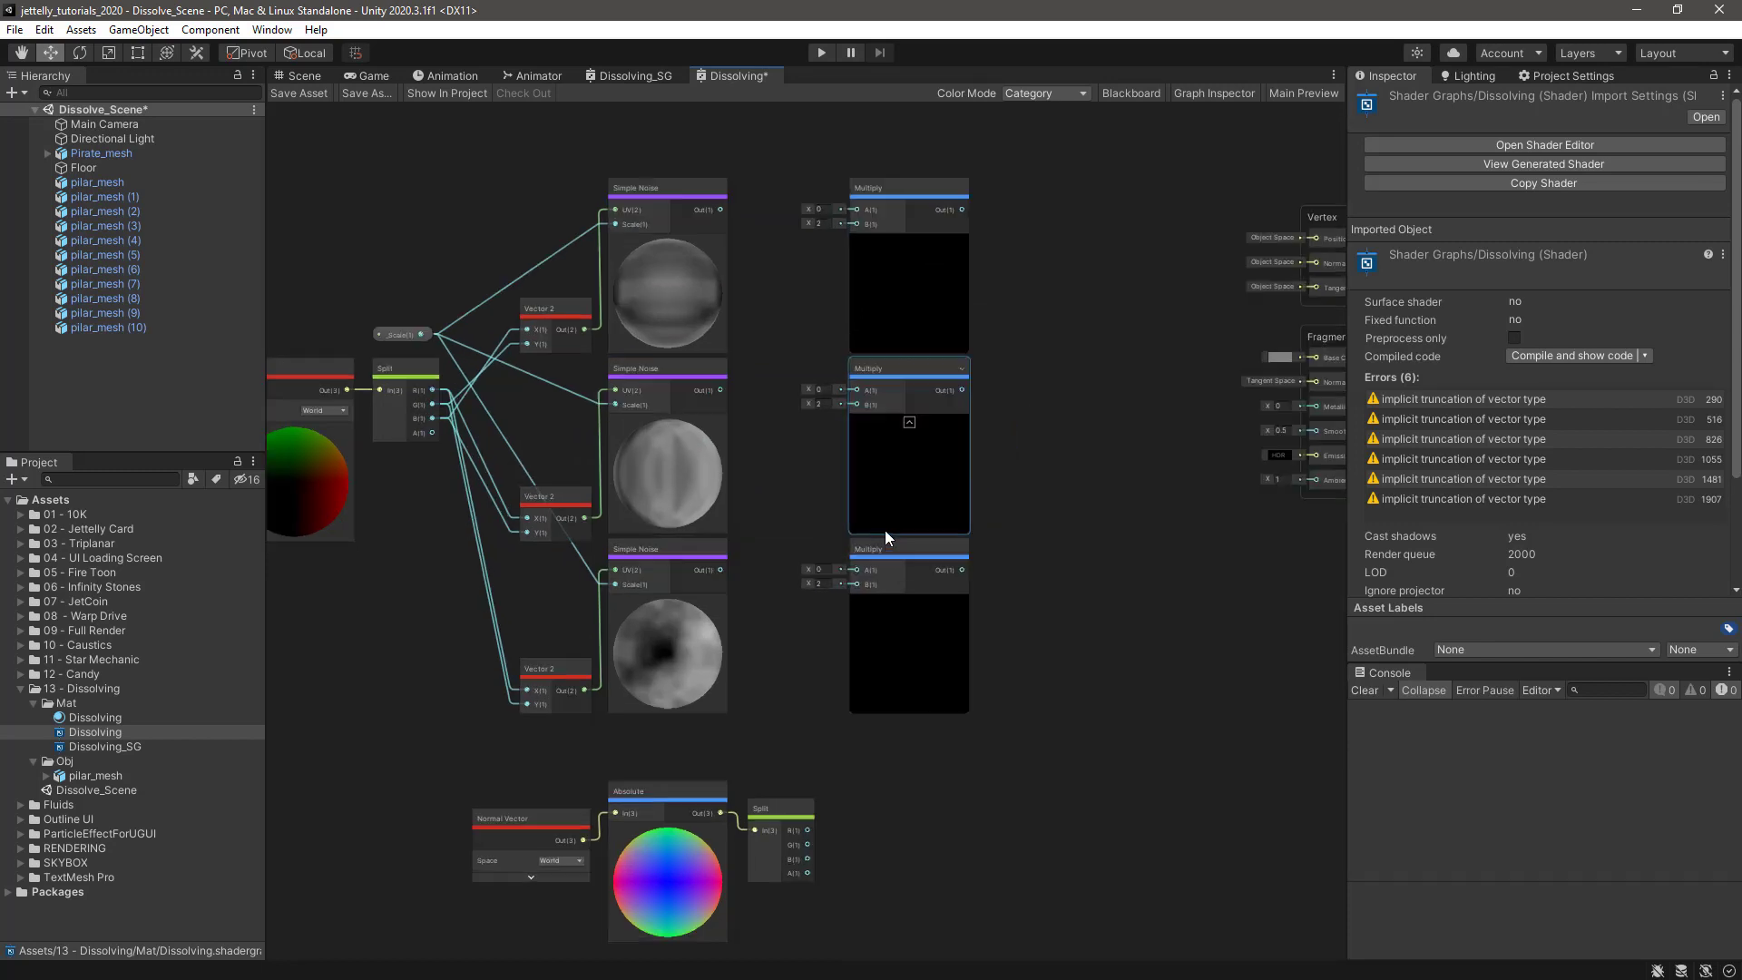
- Multiply the top, middle and bottom noises by Split's R, G and B channels respectively
{"action": "left_click", "coordinate": [732, 215]}
{"action": "left_click_drag", "start_coordinate": [735, 201], "coordinate": [868, 237]}
{"action": "left_click", "coordinate": [822, 856]}
{"action": "left_click_drag", "start_coordinate": [821, 857], "coordinate": [868, 252]}
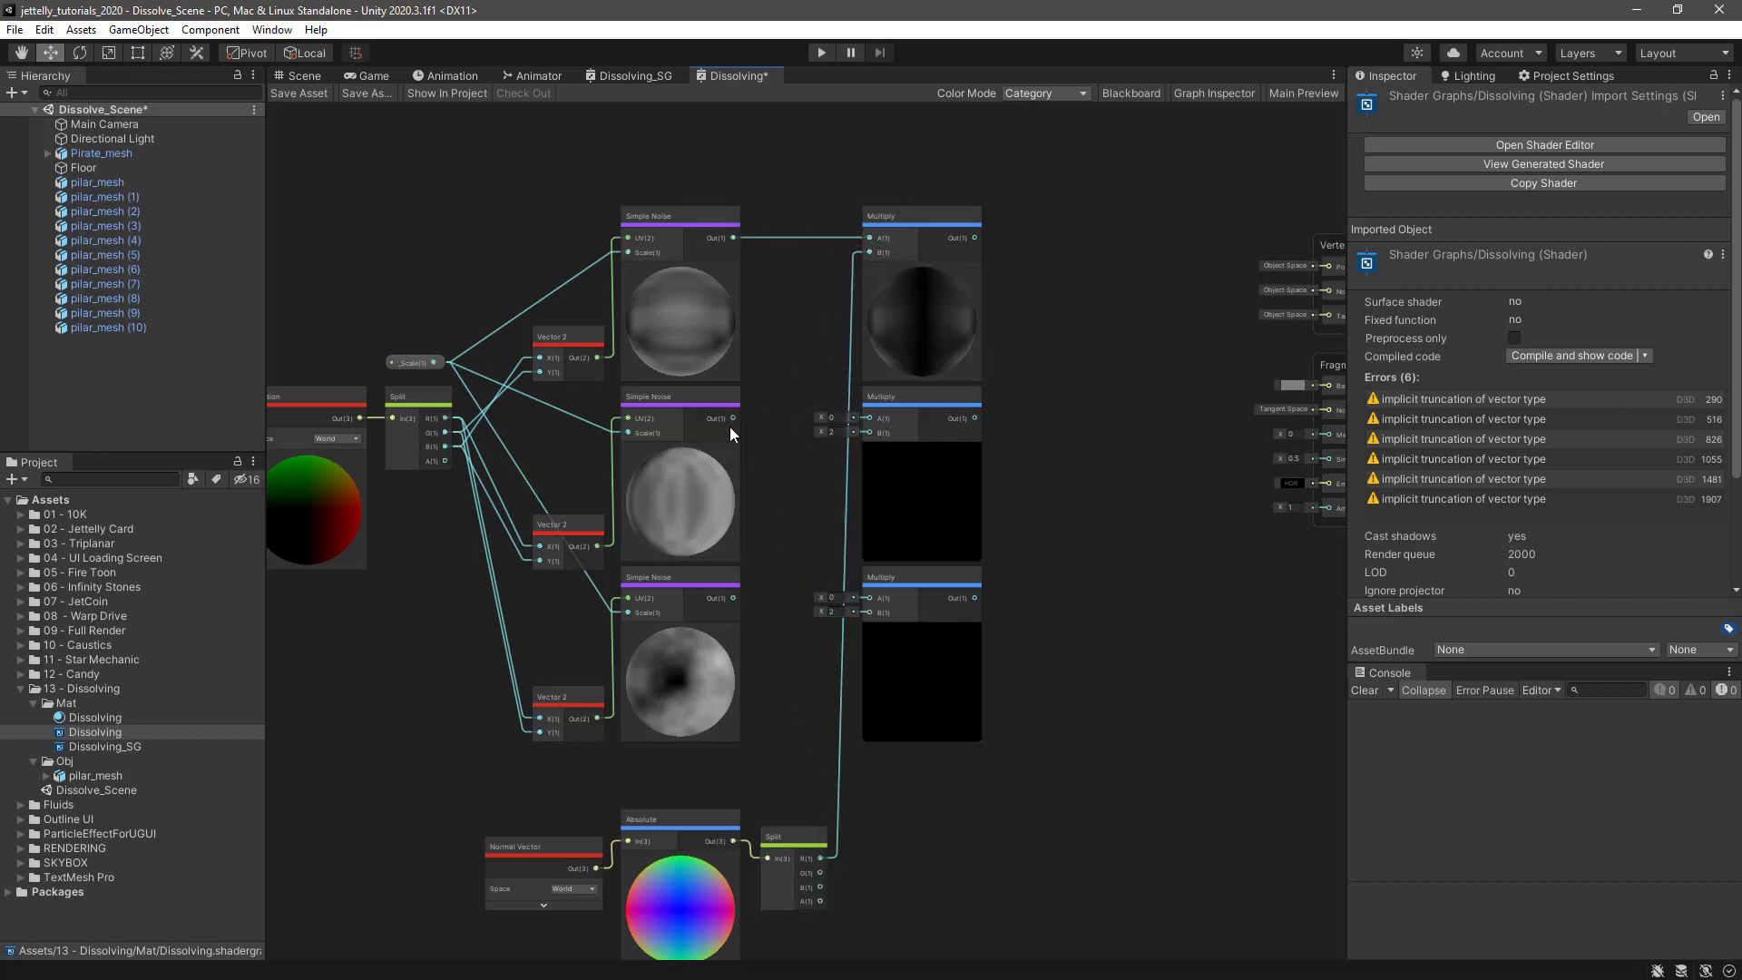
{"action": "left_click_drag", "start_coordinate": [733, 418], "coordinate": [869, 419]}
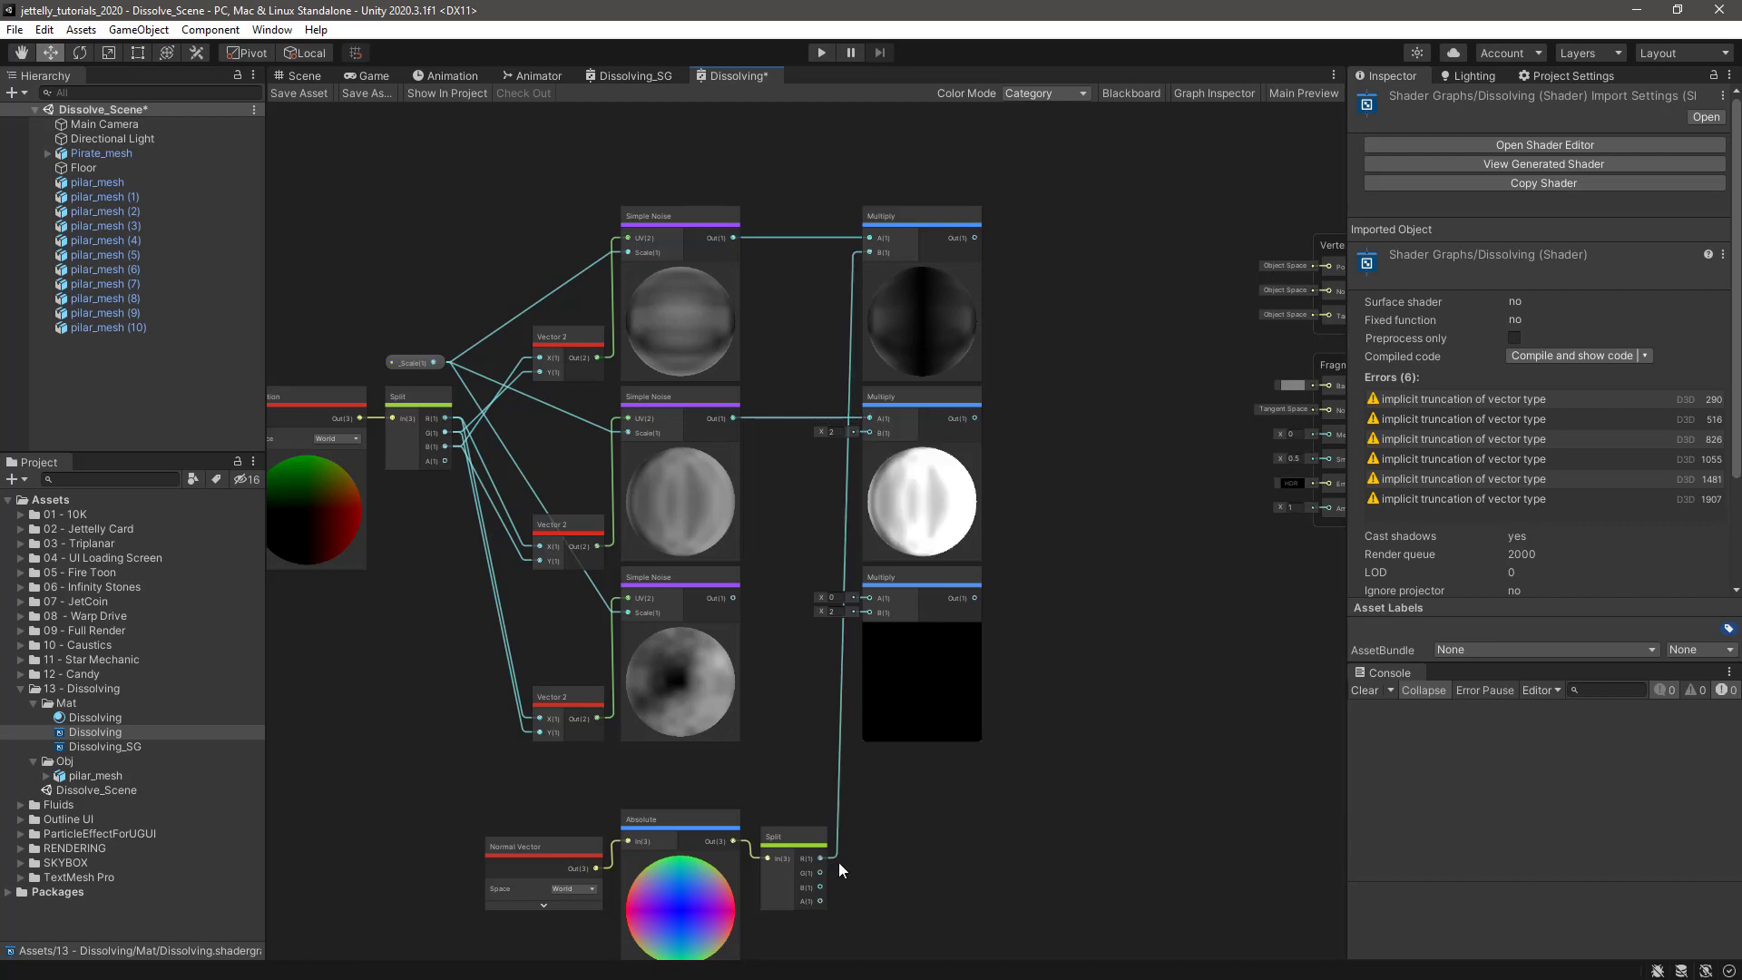
{"action": "left_click_drag", "start_coordinate": [819, 872], "coordinate": [869, 416]}
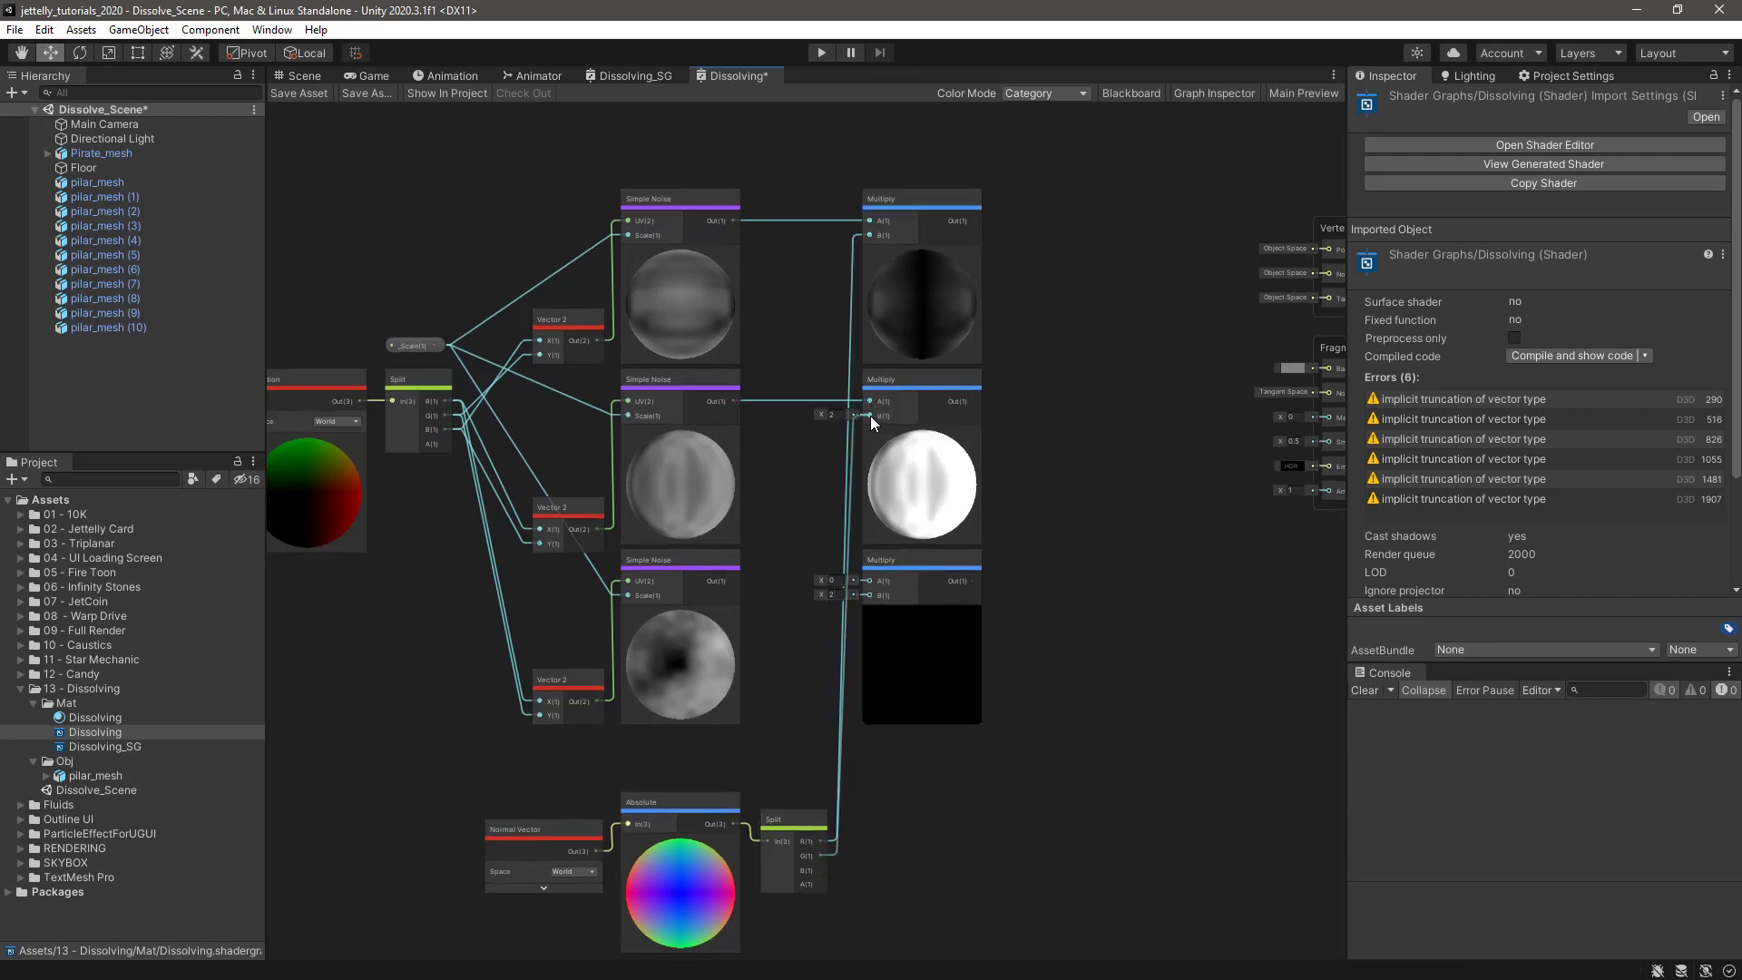
{"action": "left_click_drag", "start_coordinate": [733, 581], "coordinate": [863, 579]}
{"action": "left_click_drag", "start_coordinate": [820, 871], "coordinate": [871, 584]}
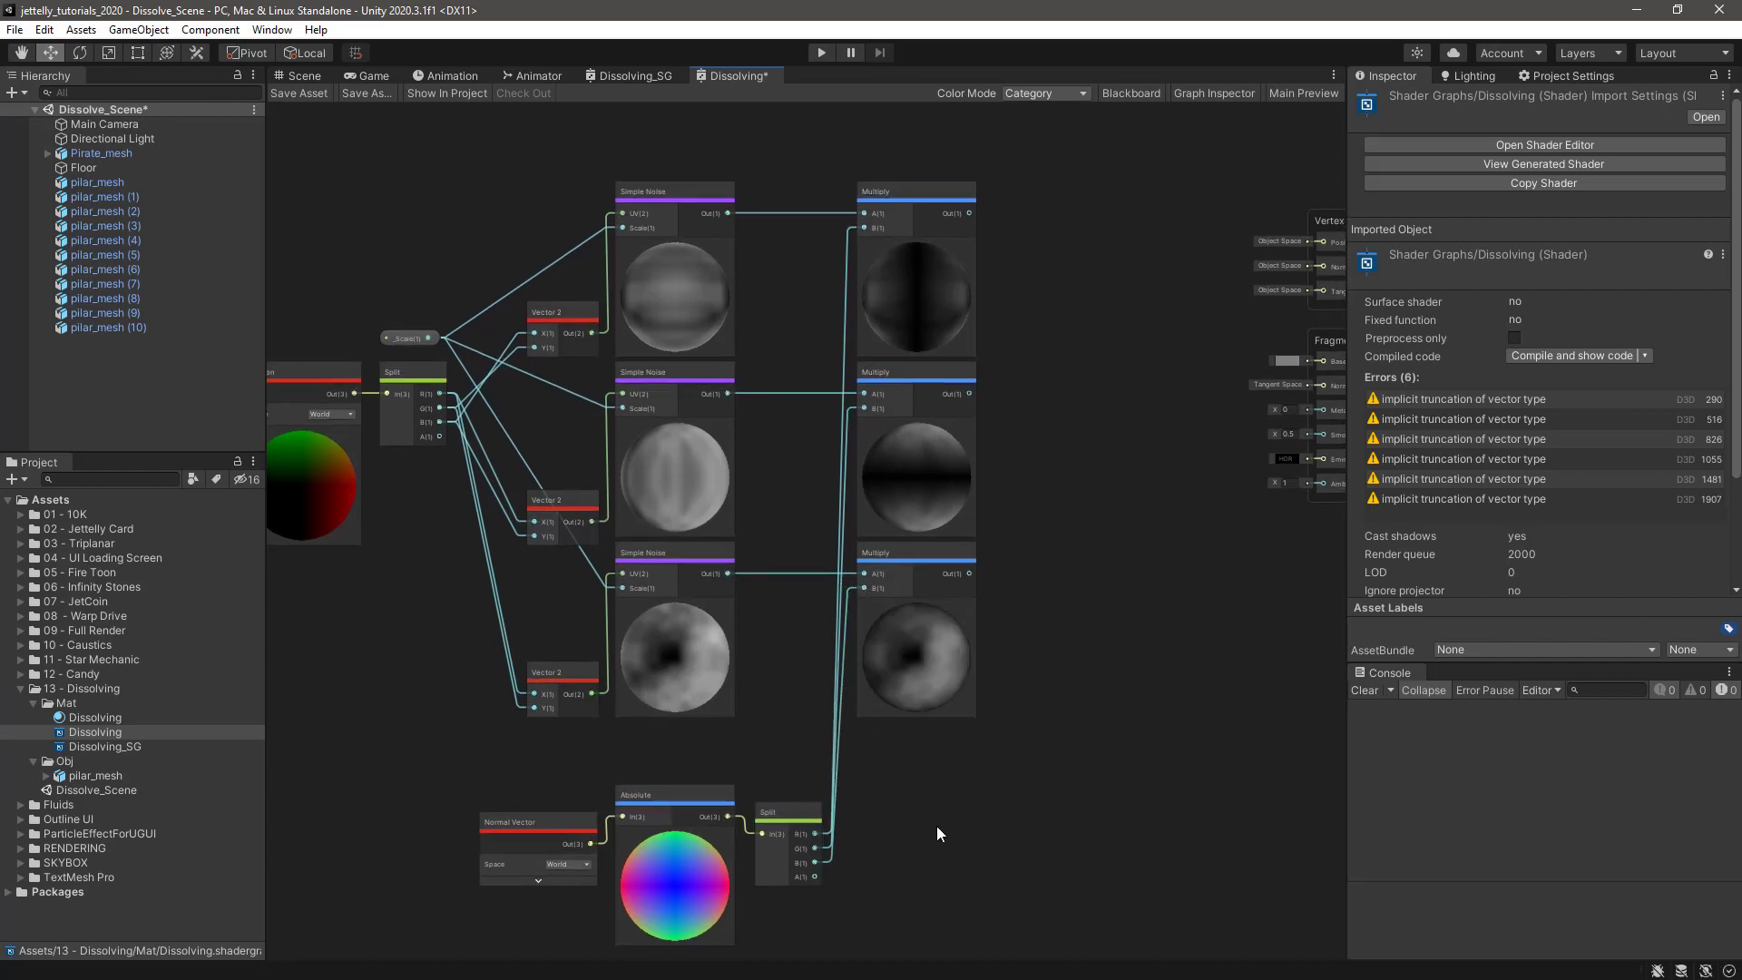
- Place an Add node summing the top and middle Multiply outputs
{"action": "middle_click_drag", "start_coordinate": [1098, 570], "coordinate": [925, 632]}
{"action": "key", "text": "space"}
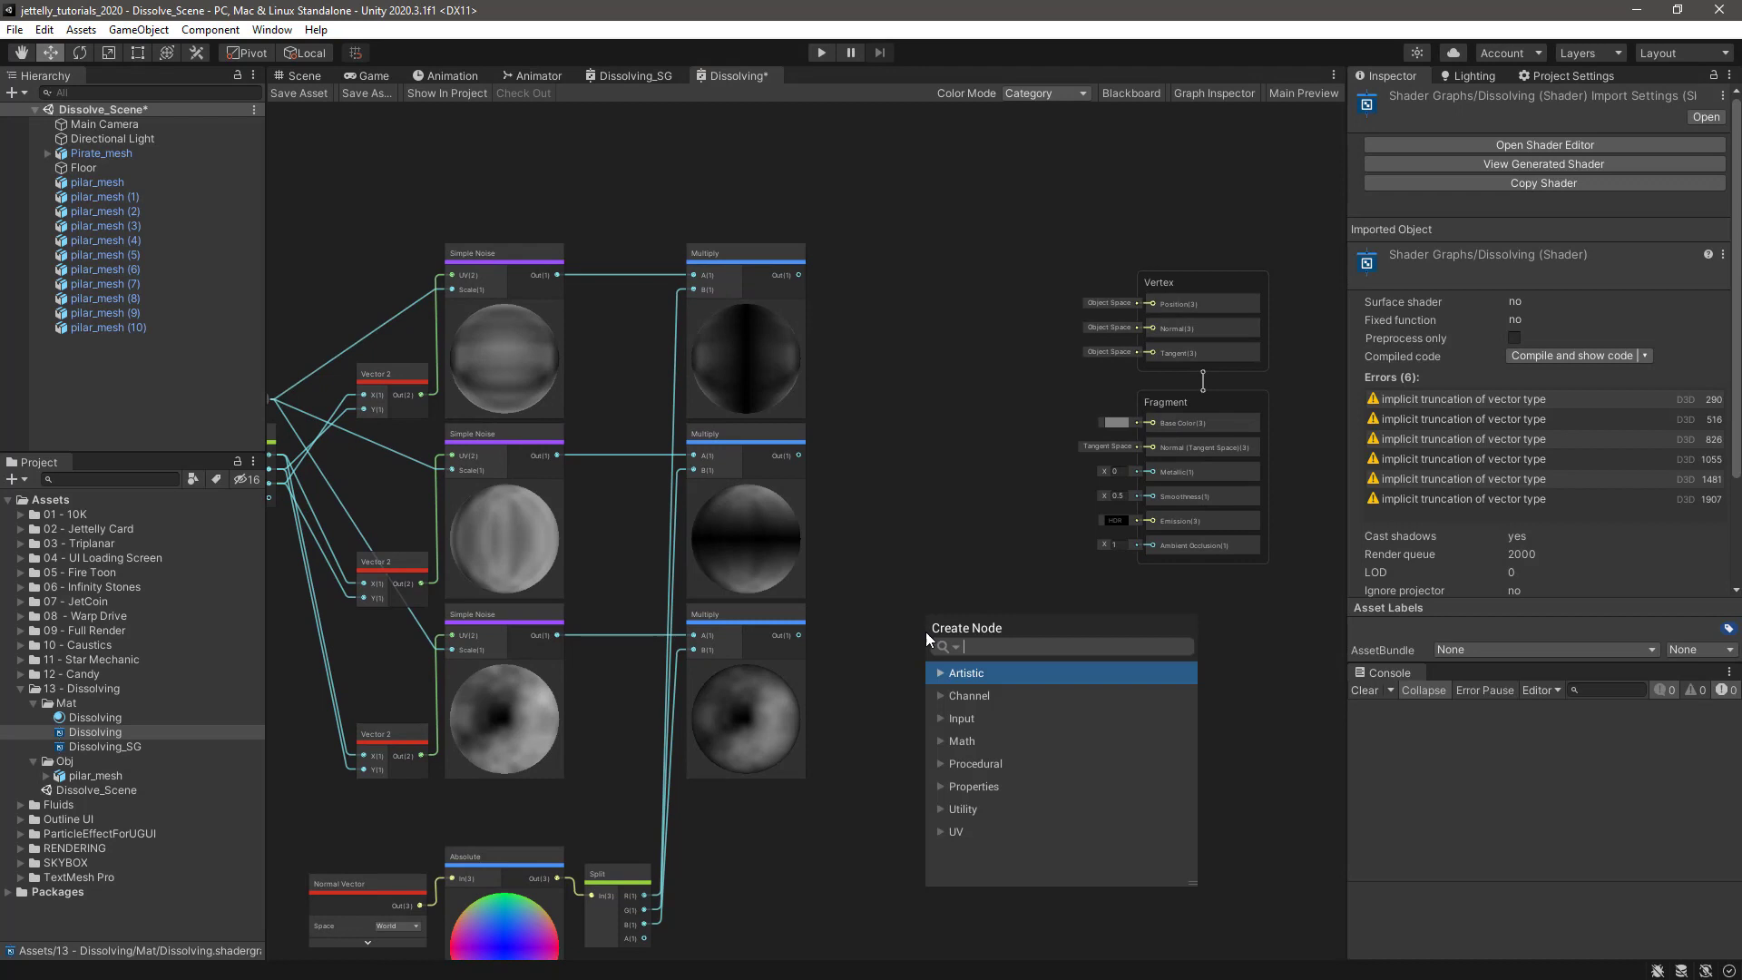
{"action": "key", "text": "Escape"}
{"action": "left_click_drag", "start_coordinate": [958, 652], "coordinate": [921, 255]}
{"action": "left_click_drag", "start_coordinate": [798, 275], "coordinate": [883, 275]}
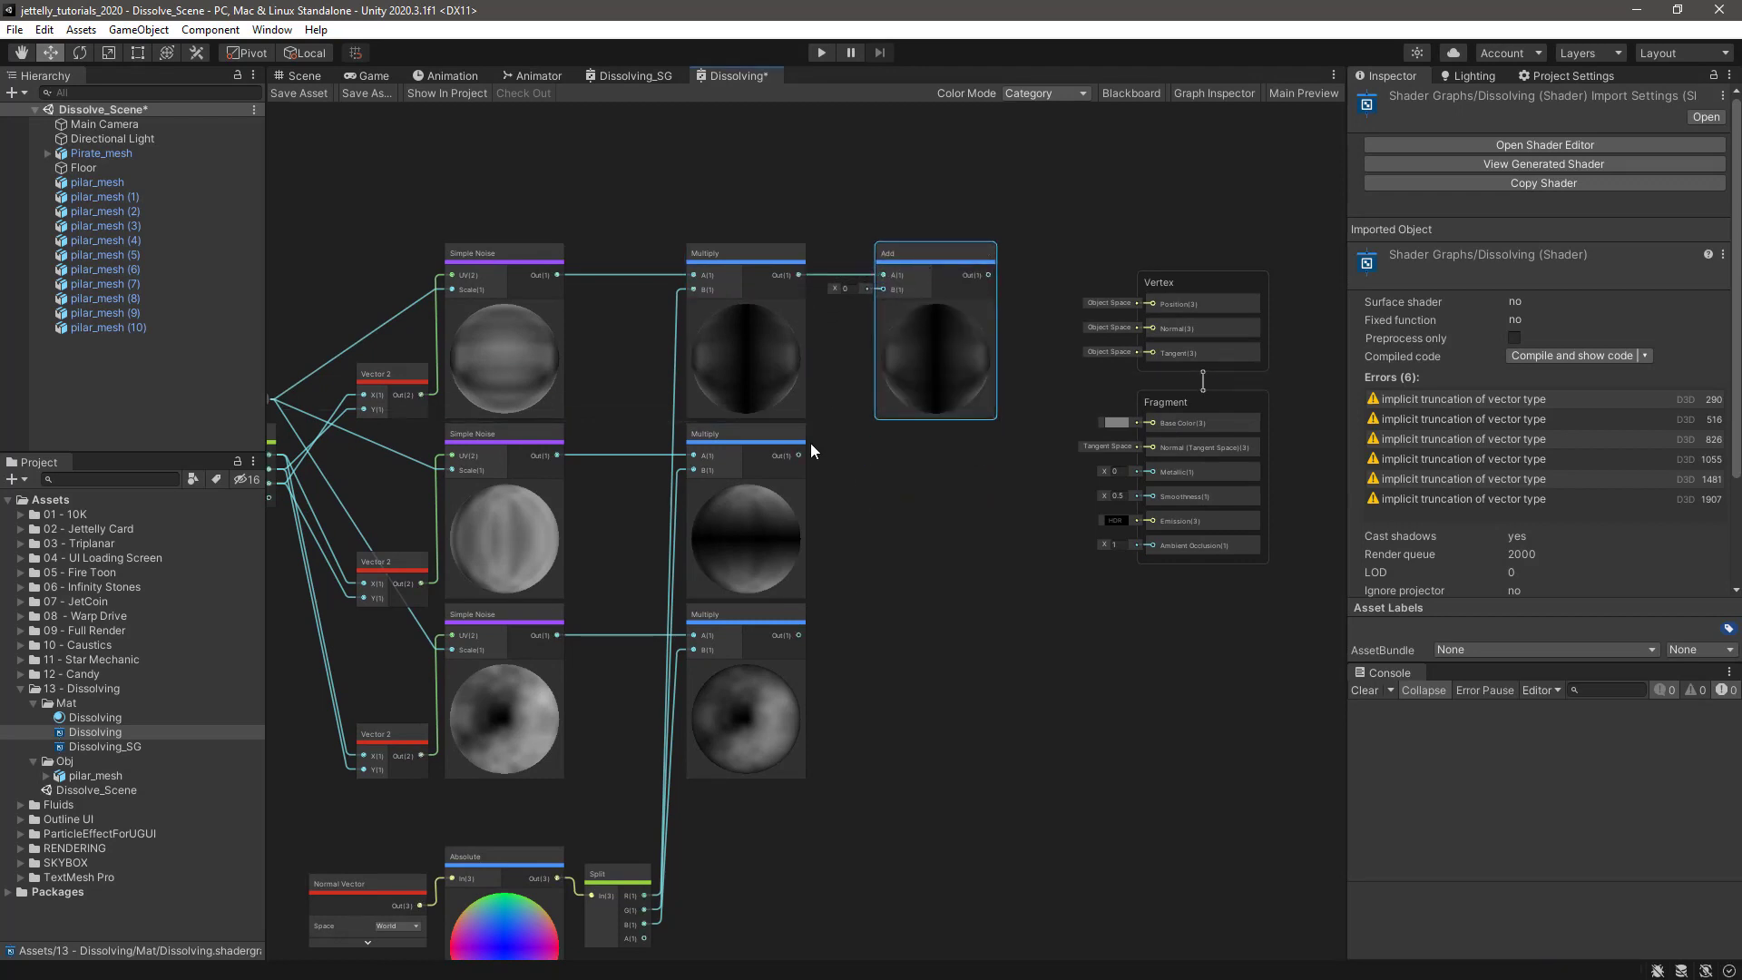
{"action": "left_click_drag", "start_coordinate": [798, 455], "coordinate": [876, 248]}
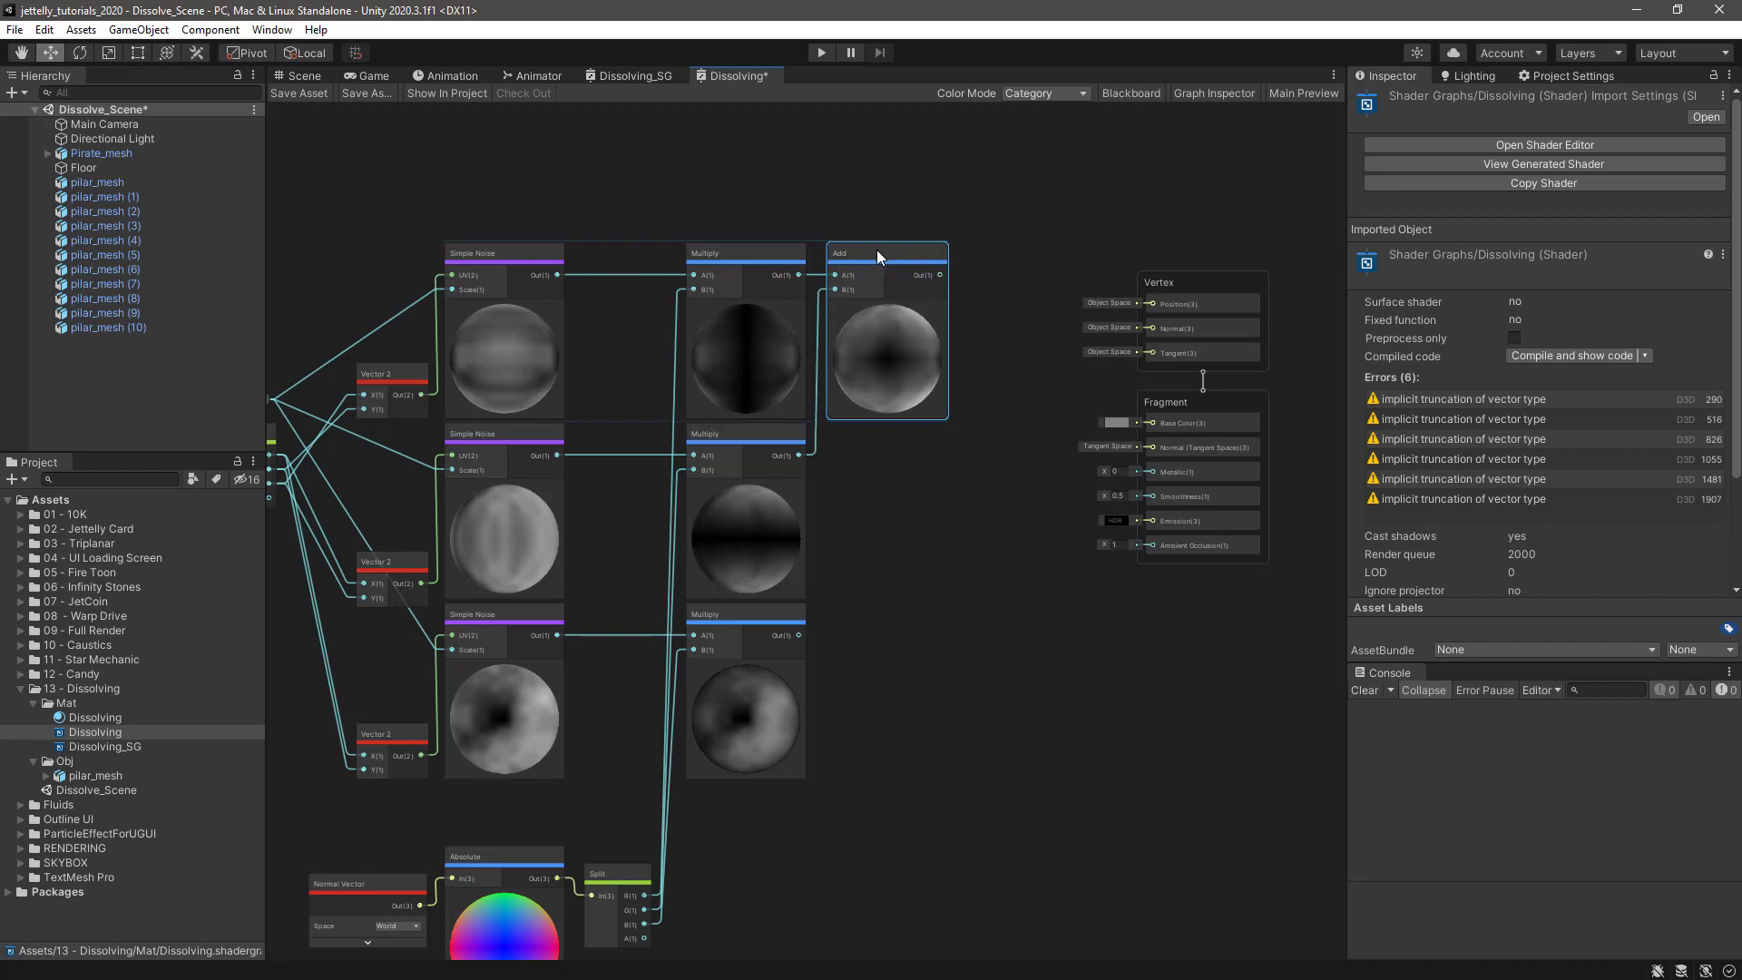
- Add a second Add node combining that sum with the bottom Multiply, feeding Fragment Base Color
{"action": "left_click", "coordinate": [929, 505]}
{"action": "key", "text": "space"}
{"action": "type", "text": "add"}
{"action": "key", "text": "Return"}
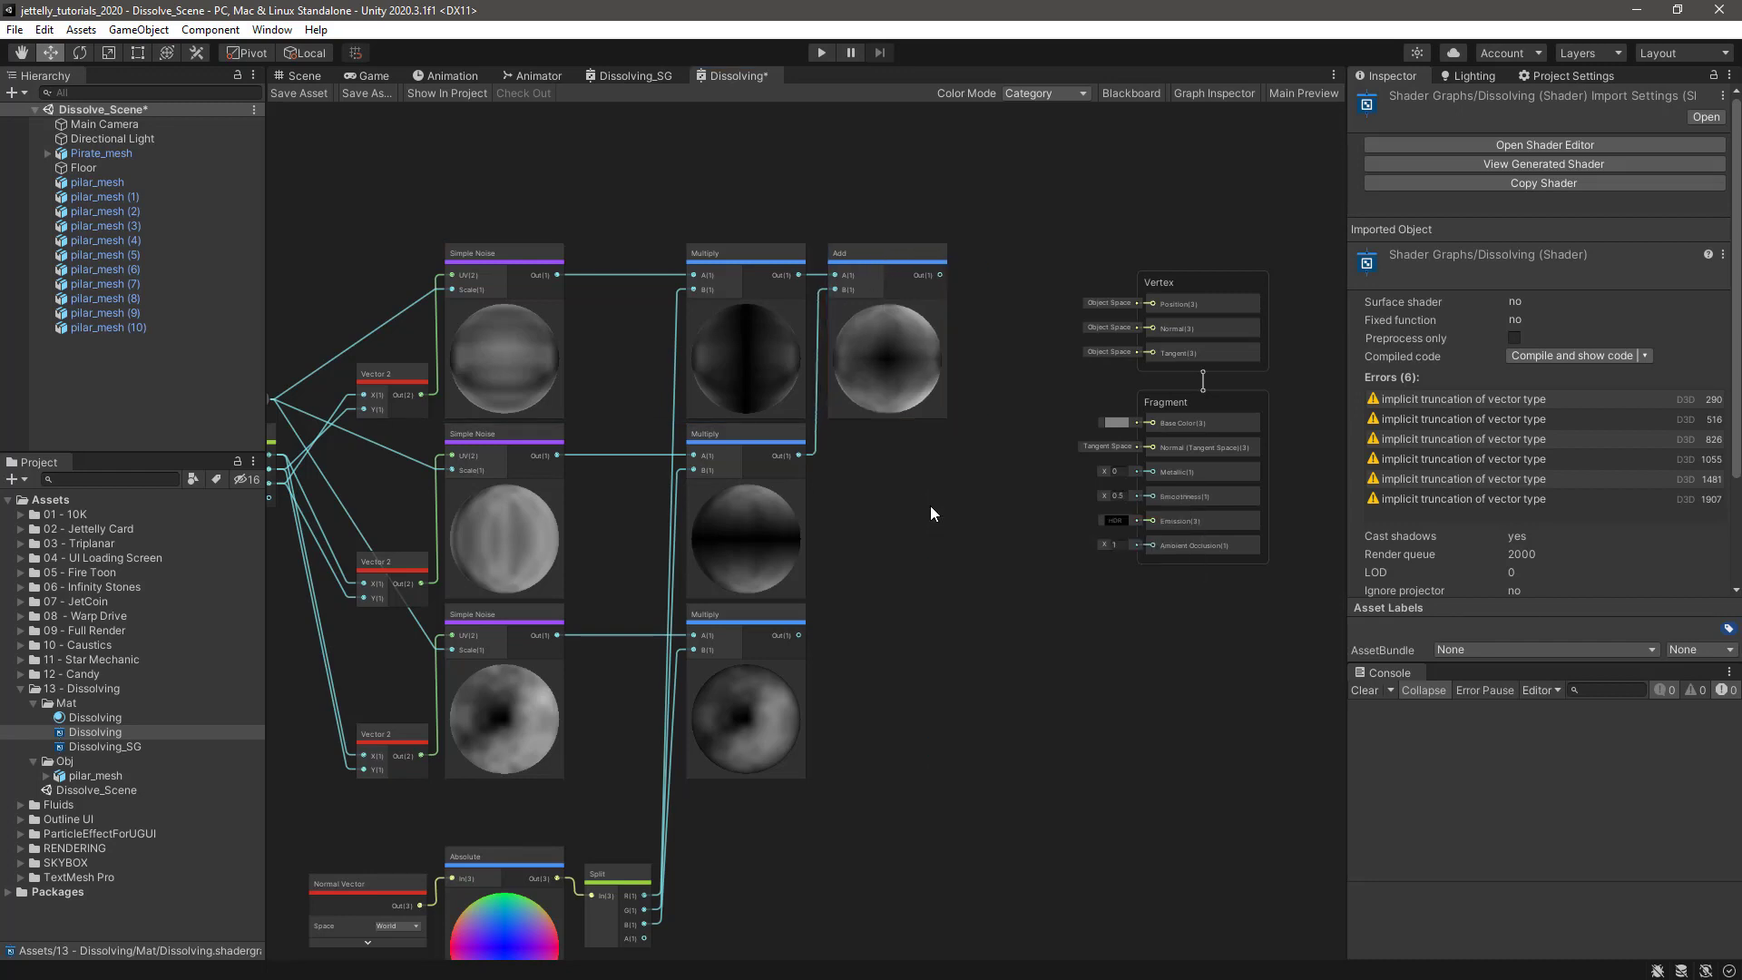
{"action": "left_click_drag", "start_coordinate": [939, 508], "coordinate": [1030, 419]}
{"action": "left_click_drag", "start_coordinate": [1105, 208], "coordinate": [1289, 581]}
{"action": "middle_click_drag", "start_coordinate": [1125, 586], "coordinate": [988, 604]}
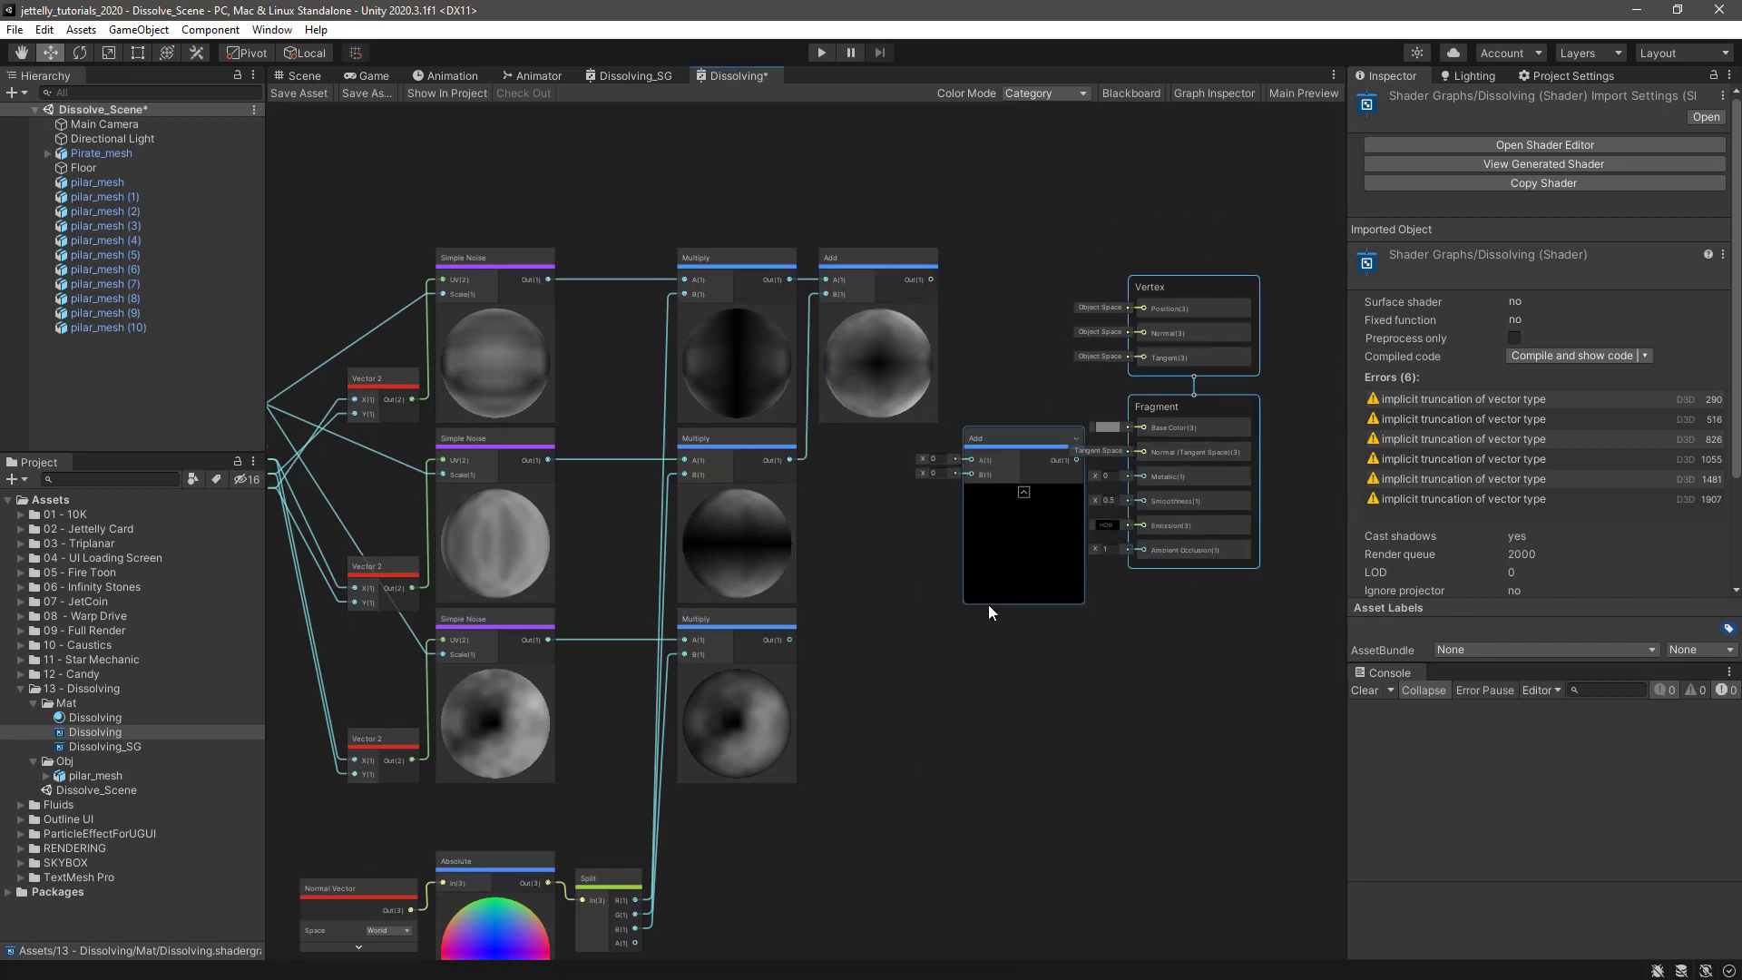
{"action": "left_click_drag", "start_coordinate": [1032, 421], "coordinate": [1203, 416]}
{"action": "left_click_drag", "start_coordinate": [805, 293], "coordinate": [843, 474]}
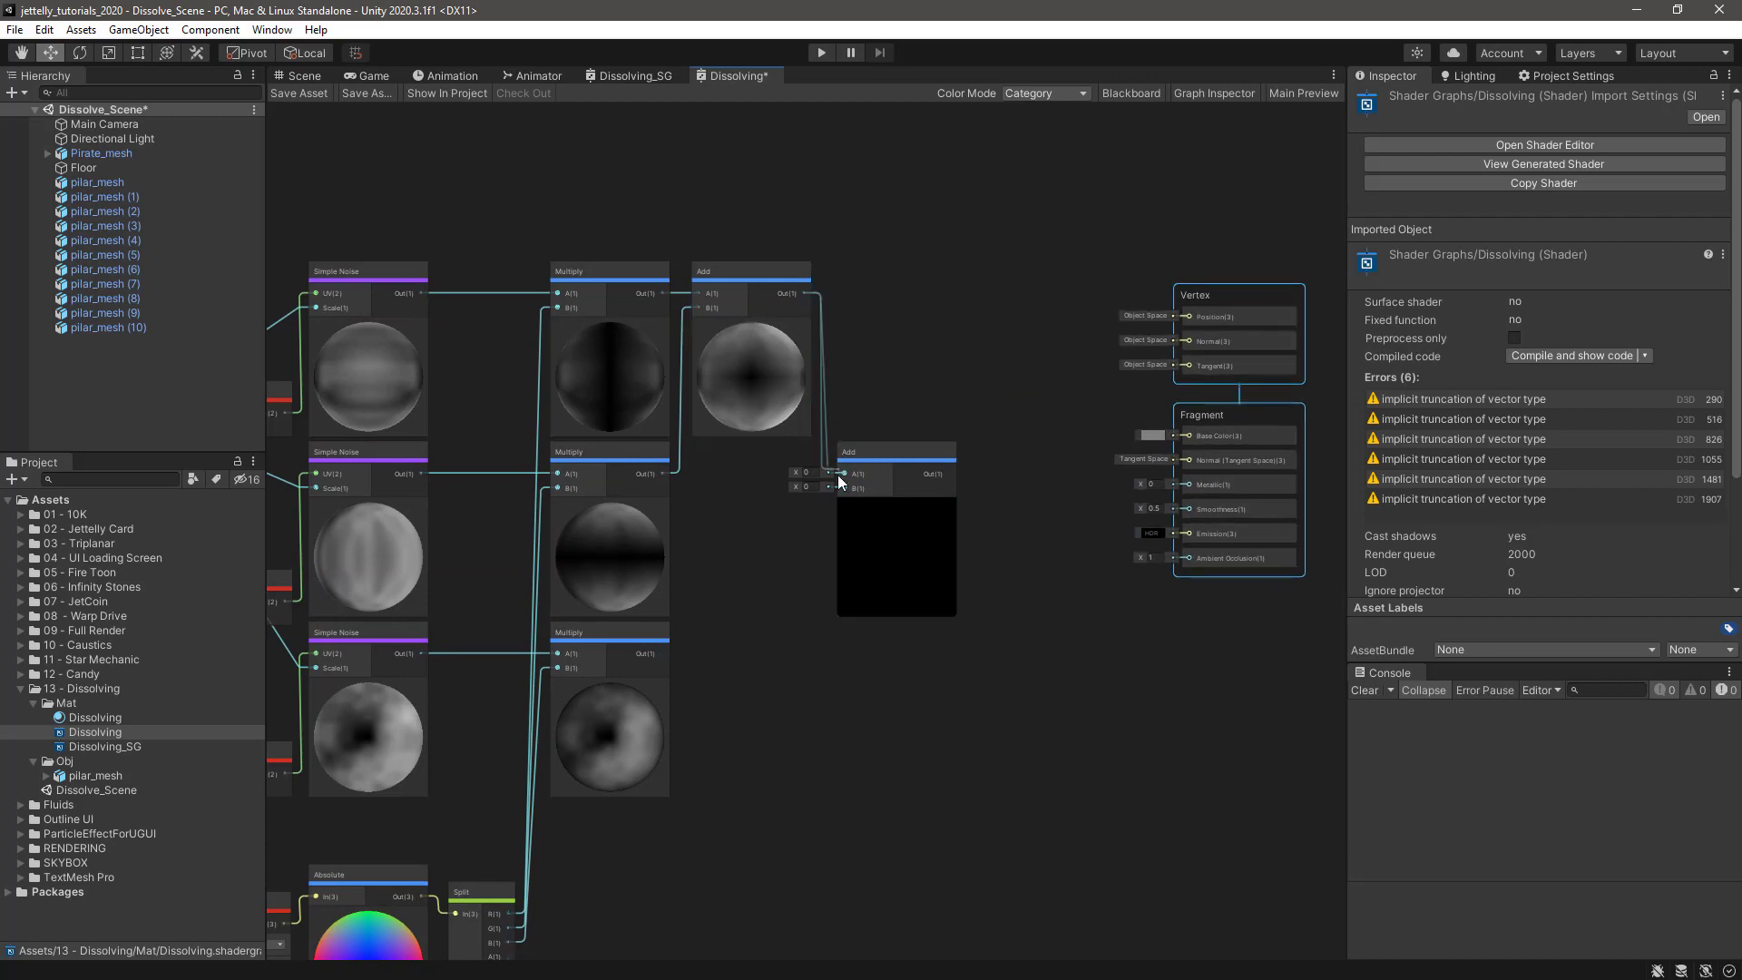
{"action": "left_click_drag", "start_coordinate": [663, 653], "coordinate": [898, 447]}
{"action": "left_click", "coordinate": [1002, 476]}
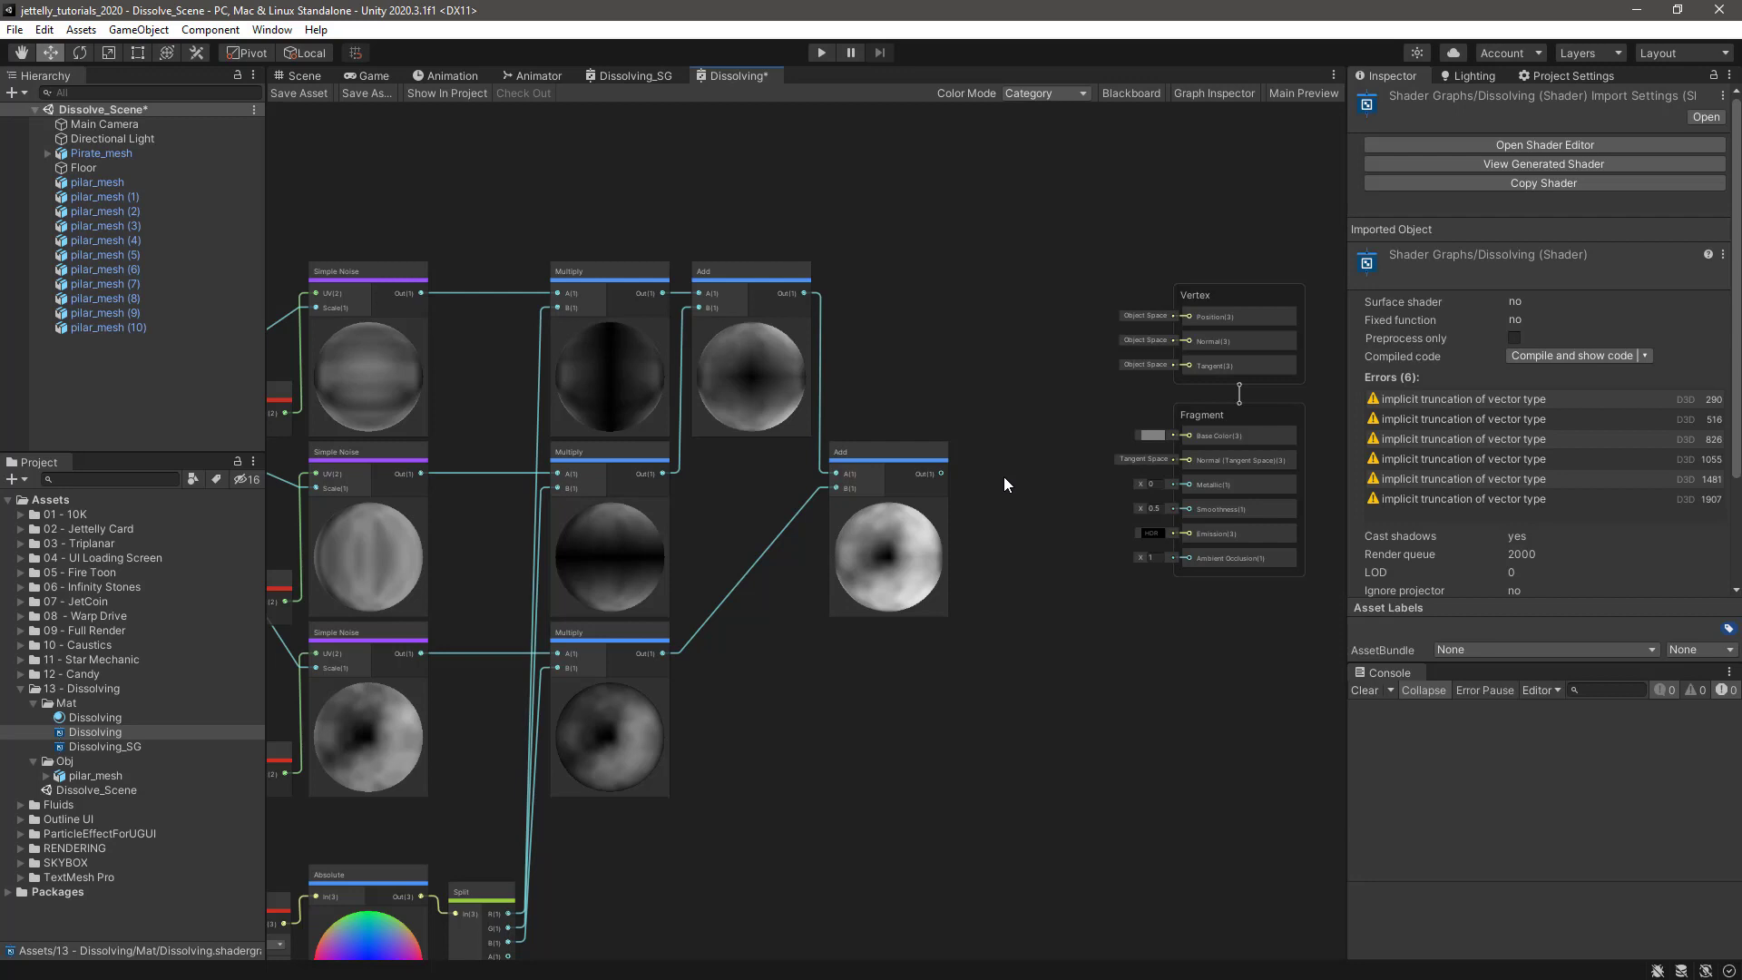
{"action": "left_click_drag", "start_coordinate": [942, 473], "coordinate": [1185, 433]}
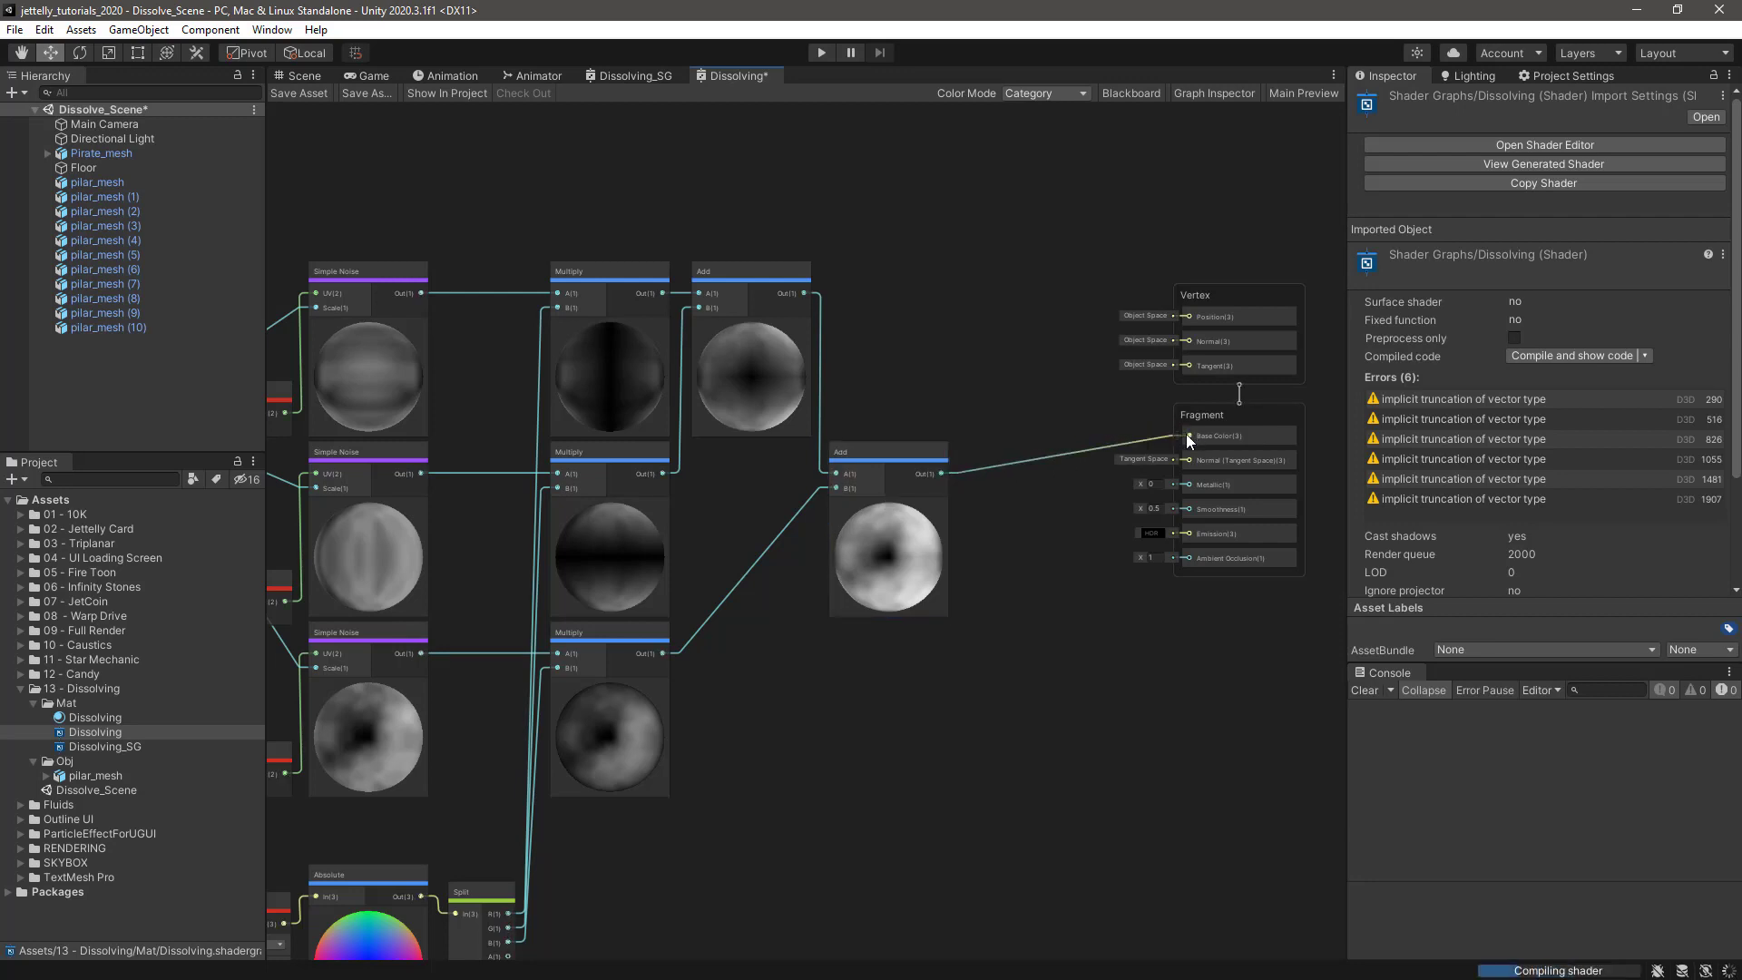
- Save the Dissolving graph and inspect the noise-textured pillars in the Scene view
{"action": "left_click", "coordinate": [302, 94]}
{"action": "left_click", "coordinate": [305, 76]}
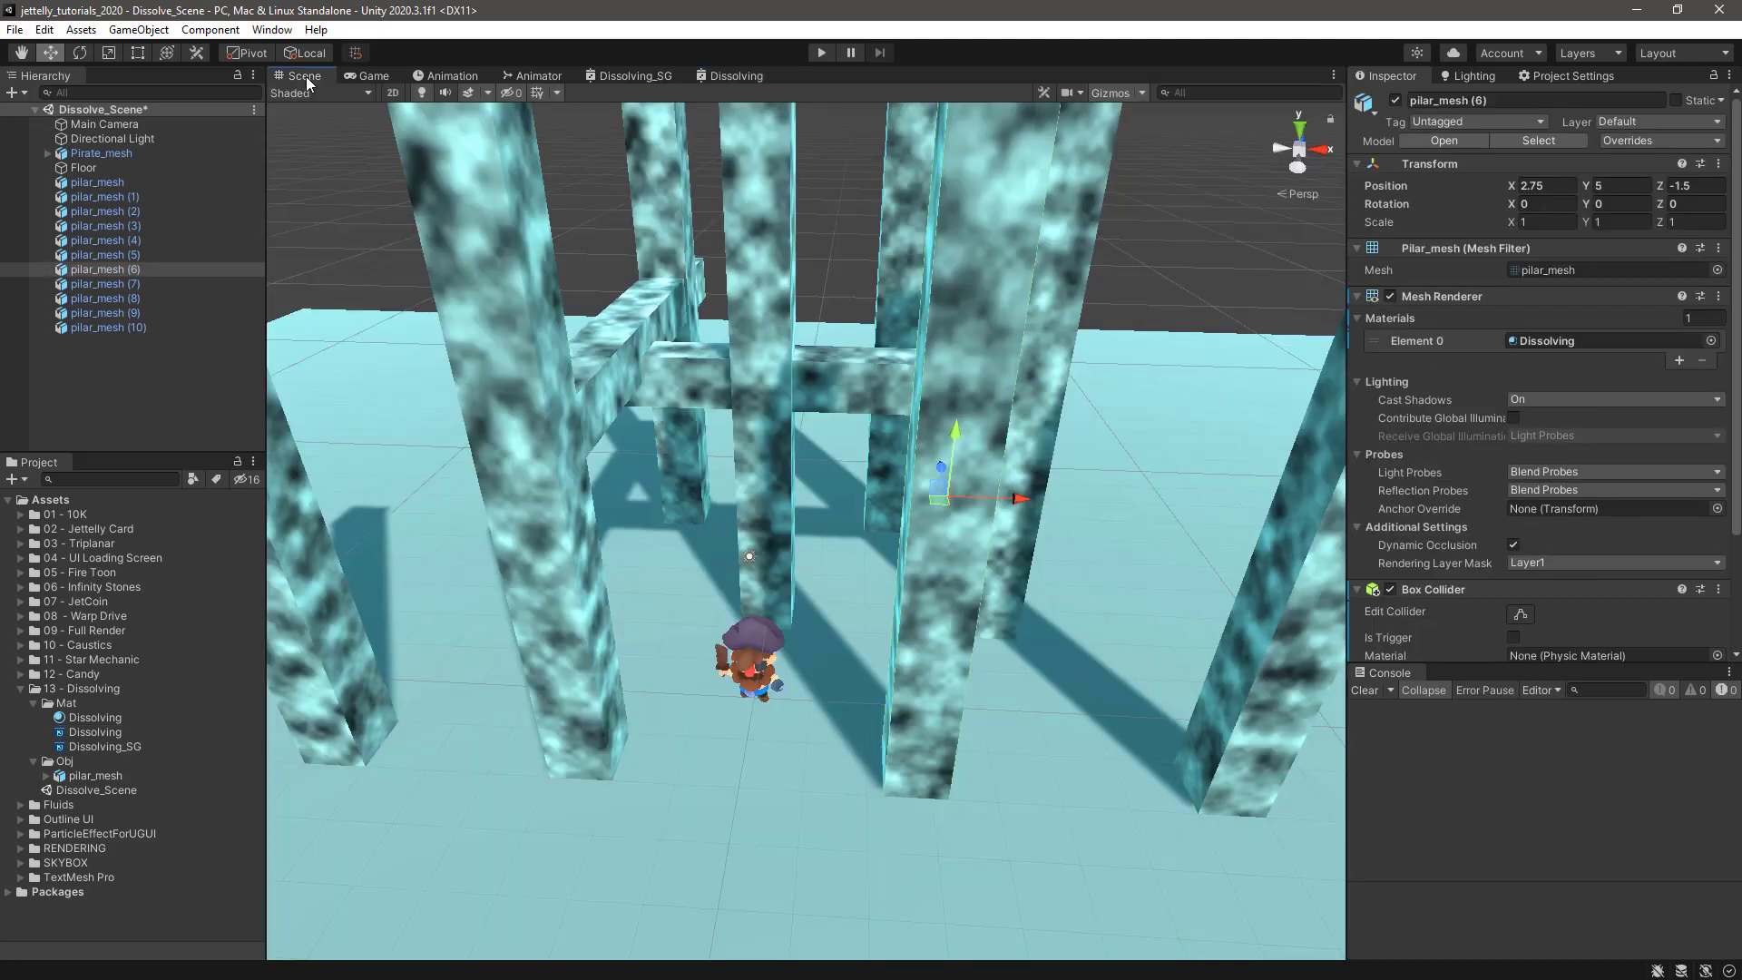
{"action": "mouse_move", "coordinate": [862, 529]}
{"action": "left_mouse_down", "text": "alt"}
{"action": "mouse_move", "coordinate": [889, 532]}
{"action": "mouse_move", "coordinate": [859, 515]}
{"action": "left_mouse_up", "text": "alt"}
- Test-rotate and move pillar_mesh (6), undoing both, then go back to the Dissolving graph
{"action": "key", "text": "e"}
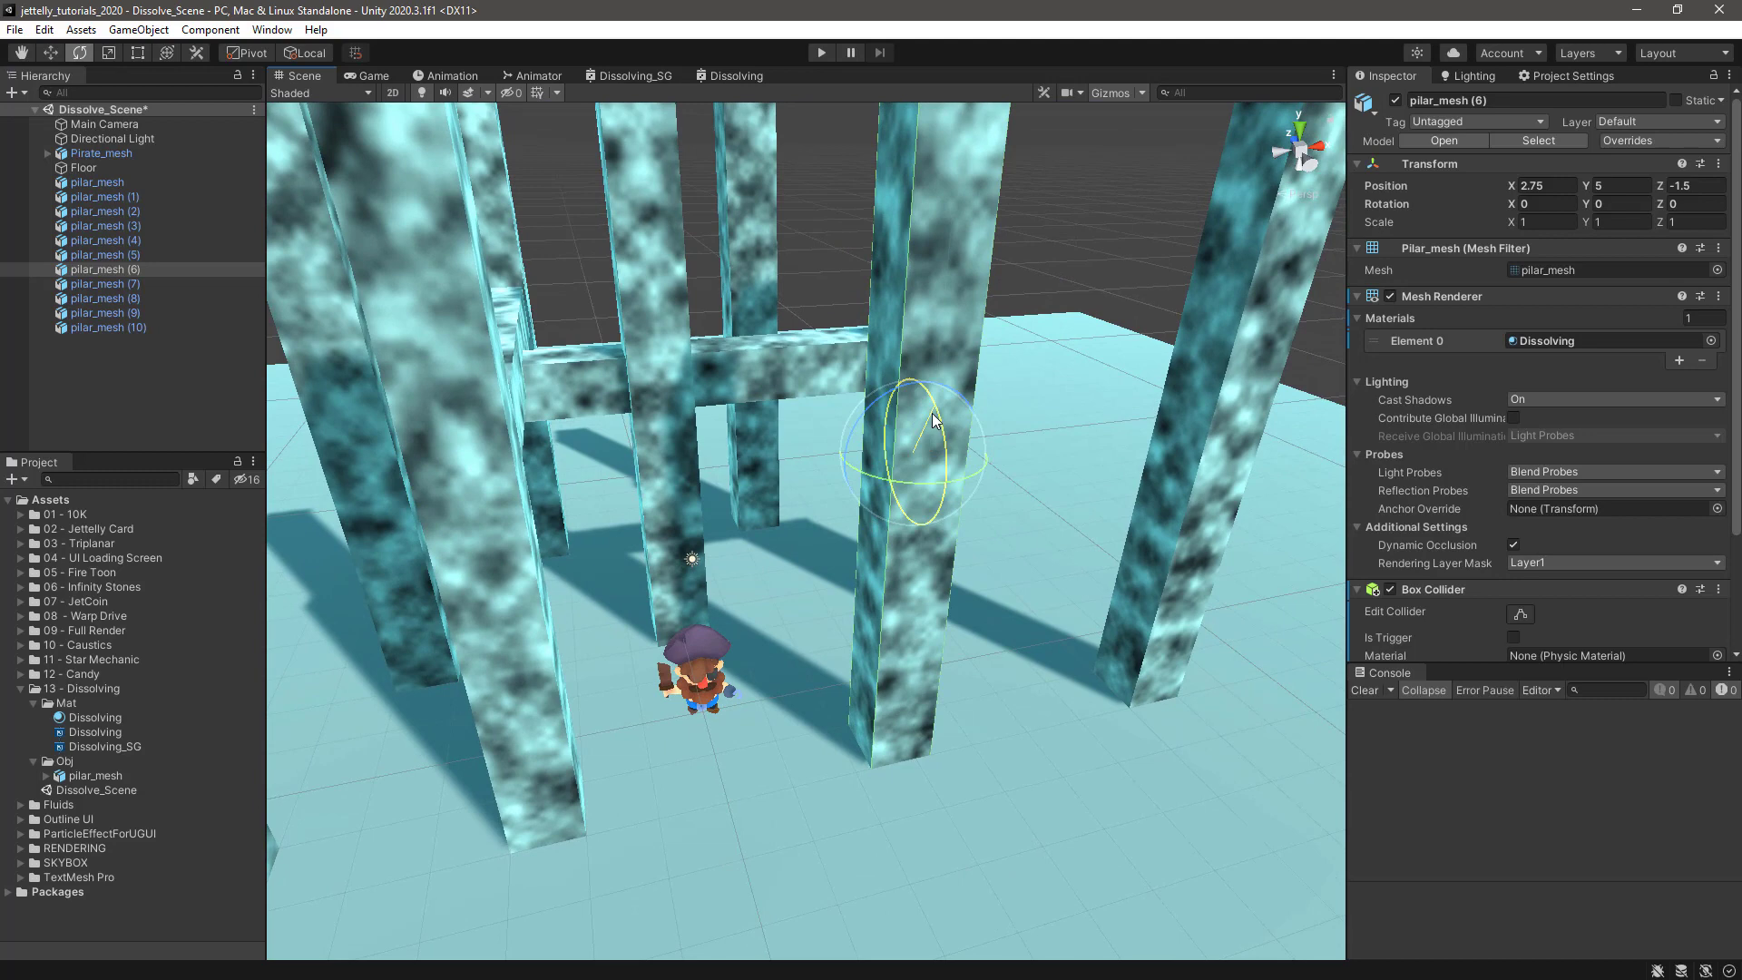
{"action": "mouse_move", "coordinate": [913, 392]}
{"action": "left_mouse_down"}
{"action": "mouse_move", "coordinate": [982, 510]}
{"action": "mouse_move", "coordinate": [922, 275]}
{"action": "mouse_move", "coordinate": [978, 505]}
{"action": "mouse_move", "coordinate": [906, 501]}
{"action": "mouse_move", "coordinate": [1007, 367]}
{"action": "mouse_move", "coordinate": [886, 556]}
{"action": "mouse_move", "coordinate": [875, 323]}
{"action": "mouse_move", "coordinate": [944, 548]}
{"action": "mouse_move", "coordinate": [891, 372]}
{"action": "left_mouse_up"}
{"action": "key", "text": "ctrl+z"}
{"action": "key", "text": "w"}
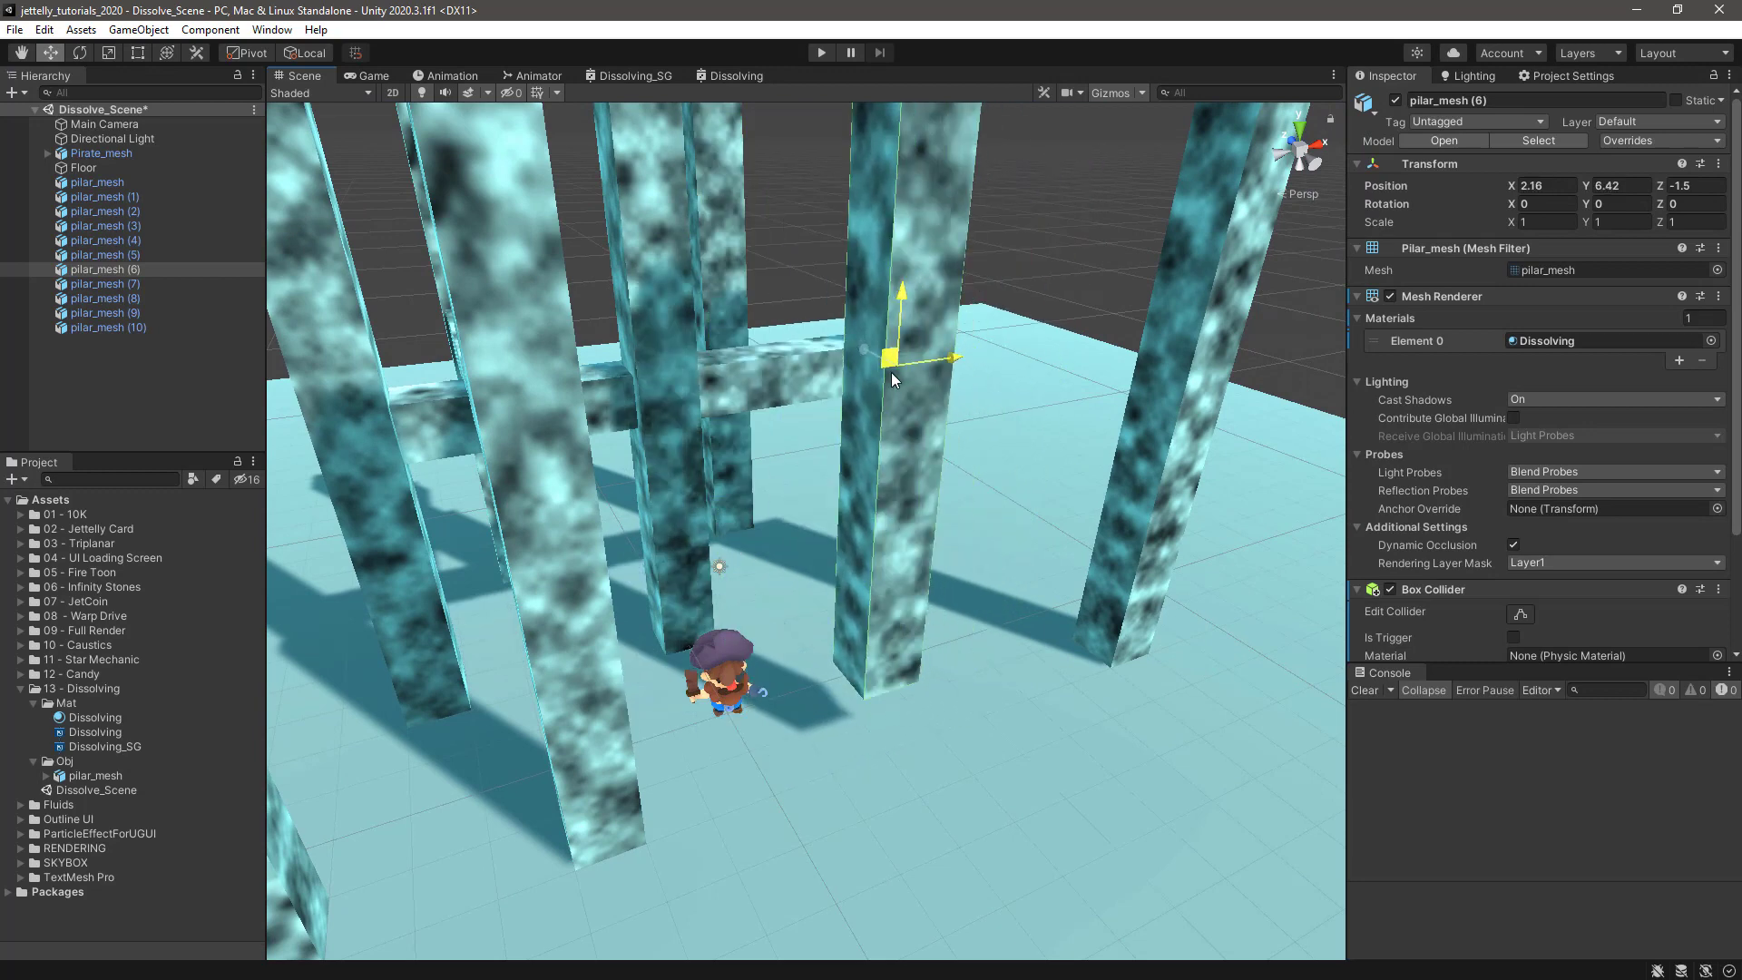
{"action": "key", "text": "ctrl+z"}
{"action": "left_click_drag", "start_coordinate": [1048, 497], "coordinate": [922, 514], "text": "alt"}
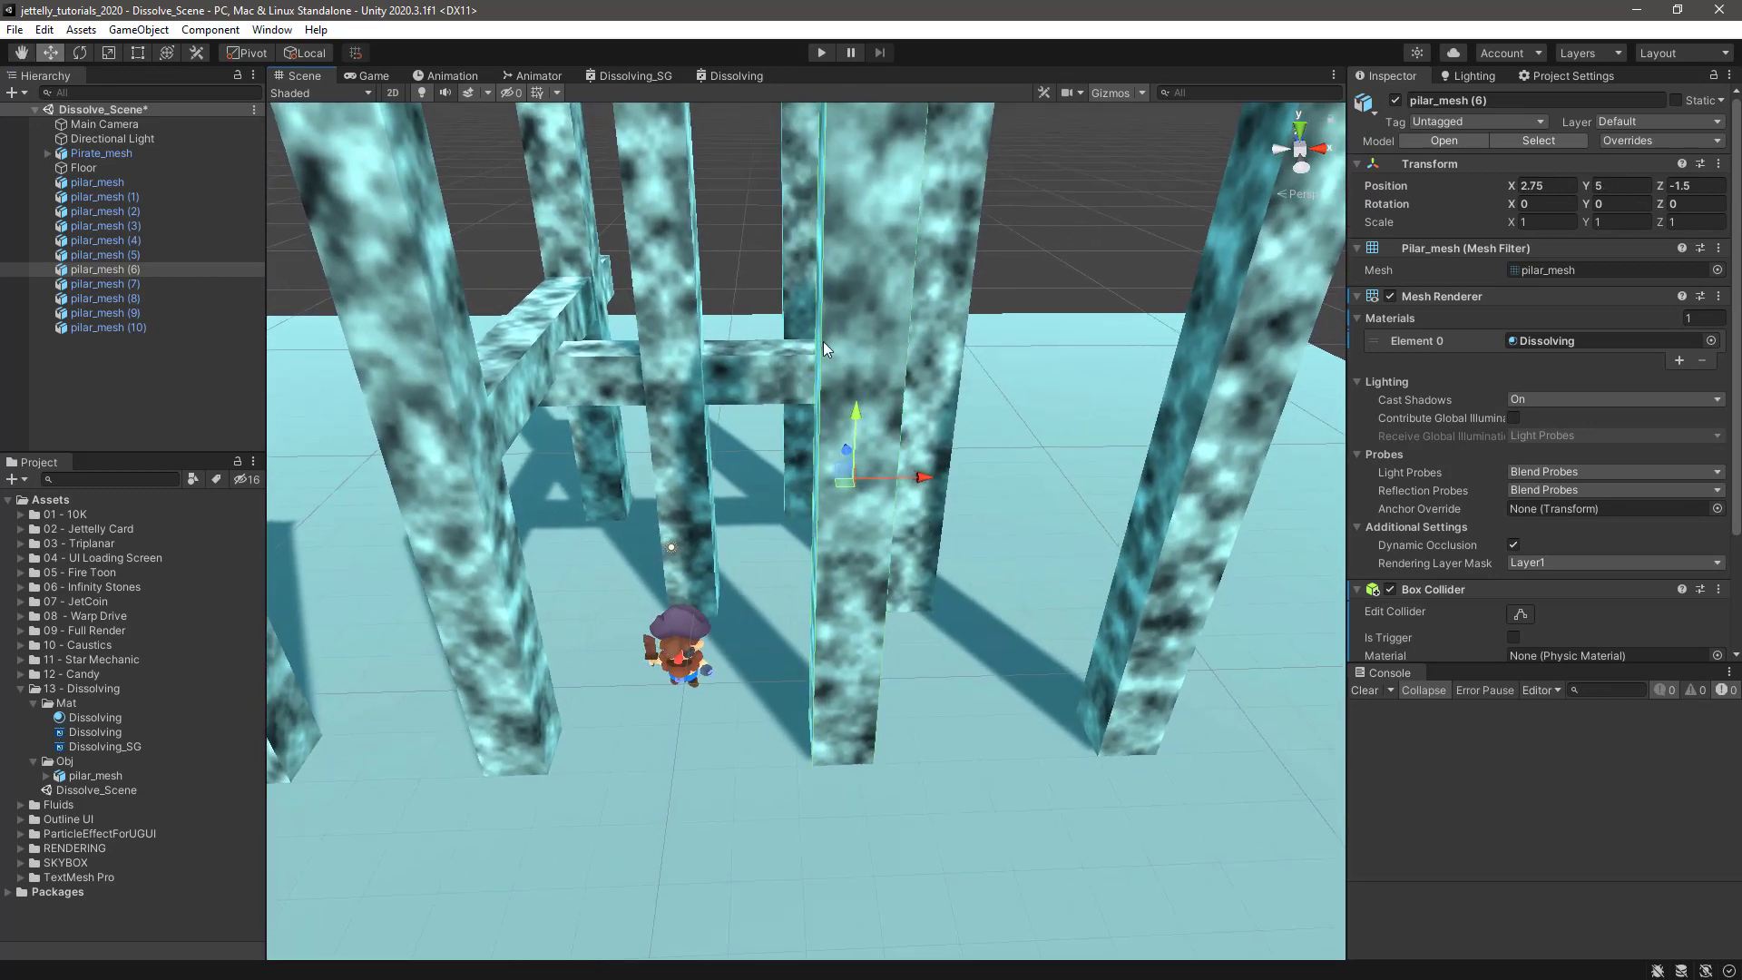
{"action": "left_click", "coordinate": [738, 77]}
- Enable Alpha Clip in Graph Settings, adding Alpha and Alpha Clip Threshold (0.5) slots to Fragment
{"action": "middle_click_drag", "start_coordinate": [971, 341], "coordinate": [793, 372]}
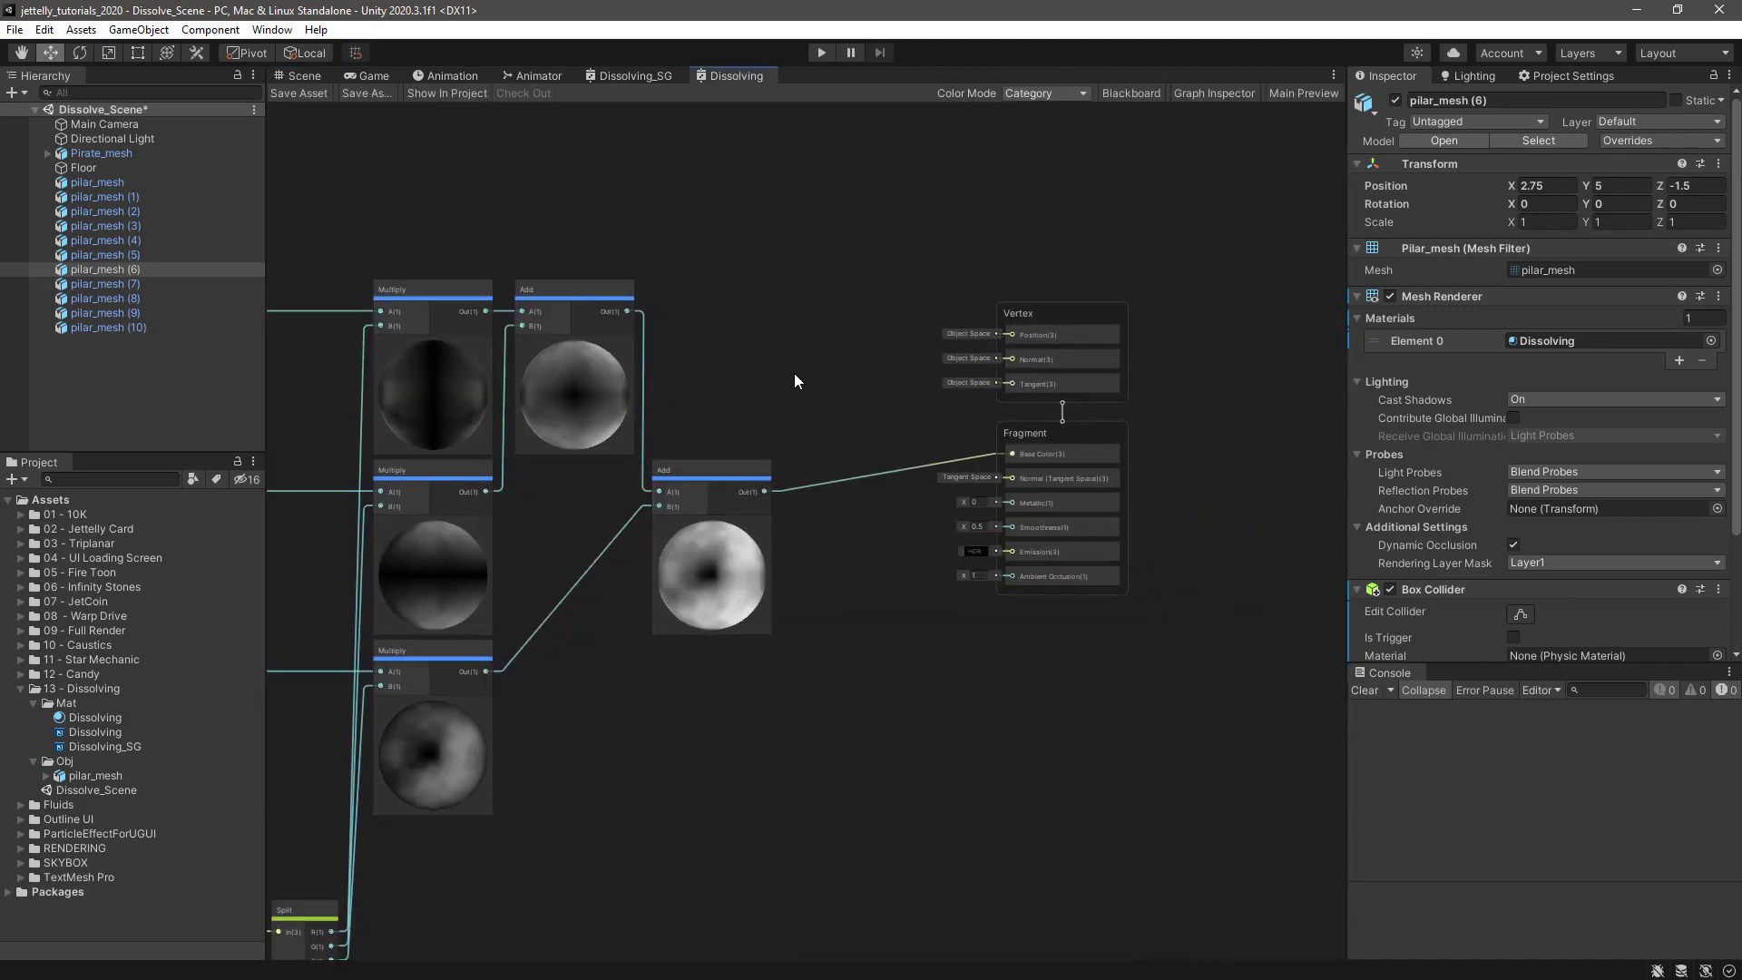
{"action": "left_click", "coordinate": [1194, 94]}
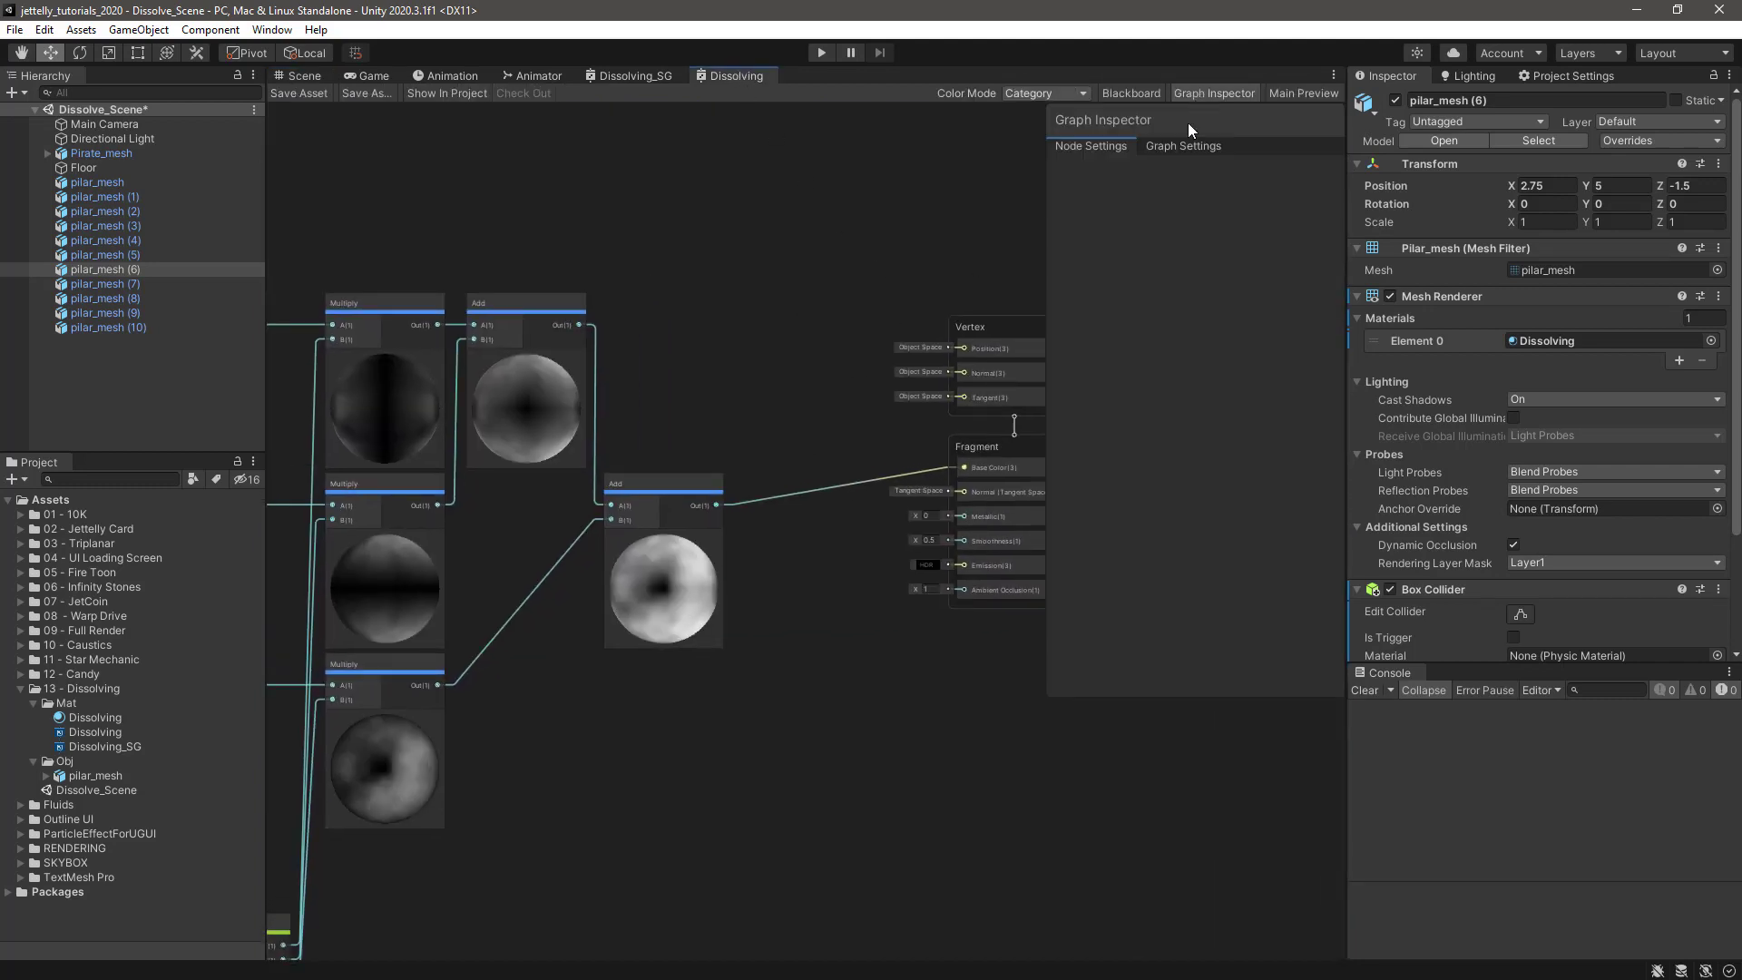
{"action": "left_click", "coordinate": [1179, 146]}
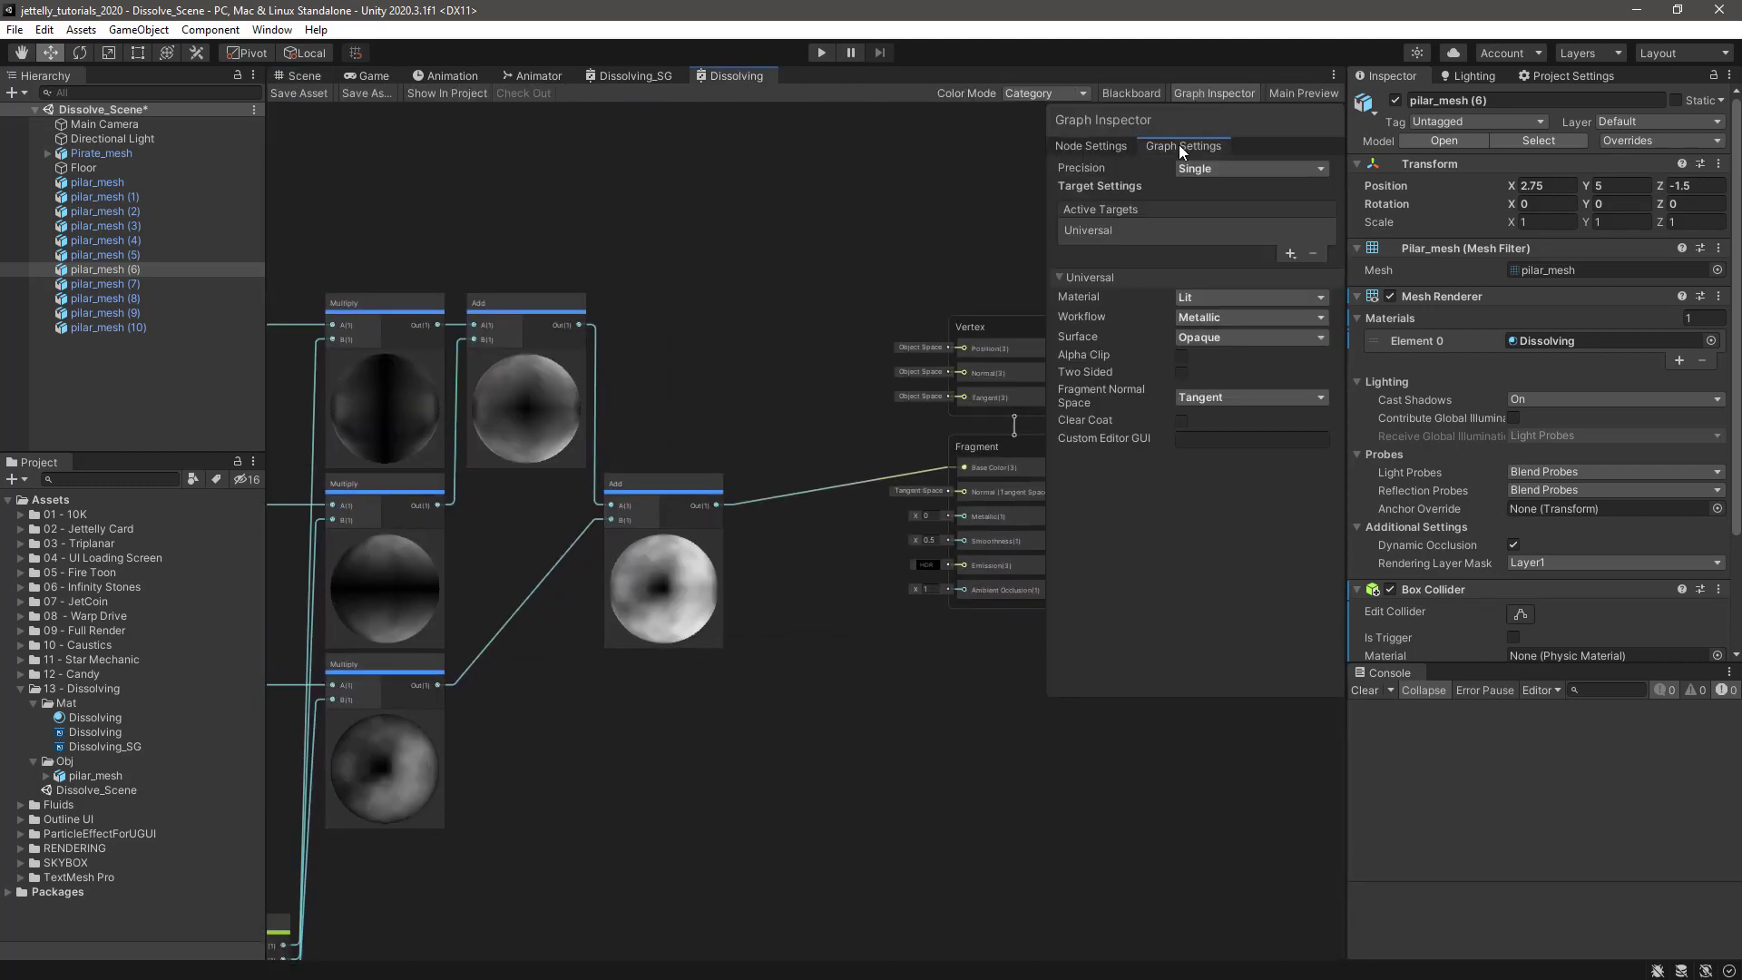
{"action": "left_click", "coordinate": [1181, 357]}
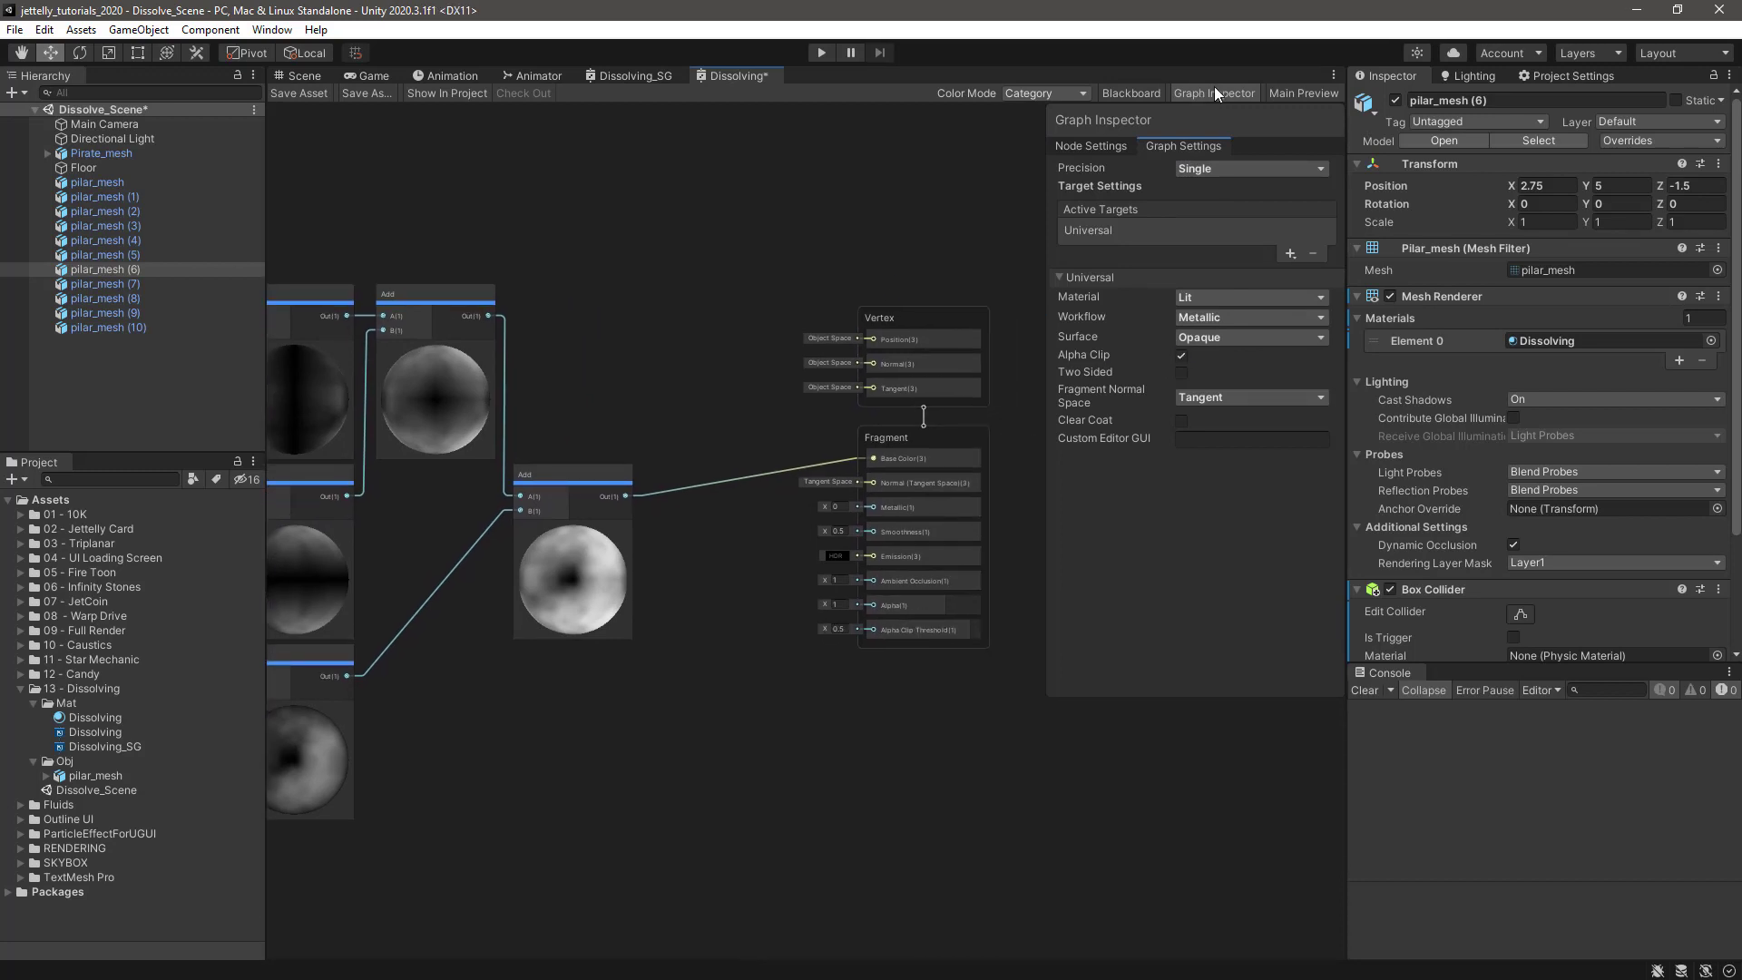
{"action": "left_click", "coordinate": [1214, 92]}
{"action": "scroll", "coordinate": [836, 508], "scroll_direction": "up", "scroll_amount": 3}
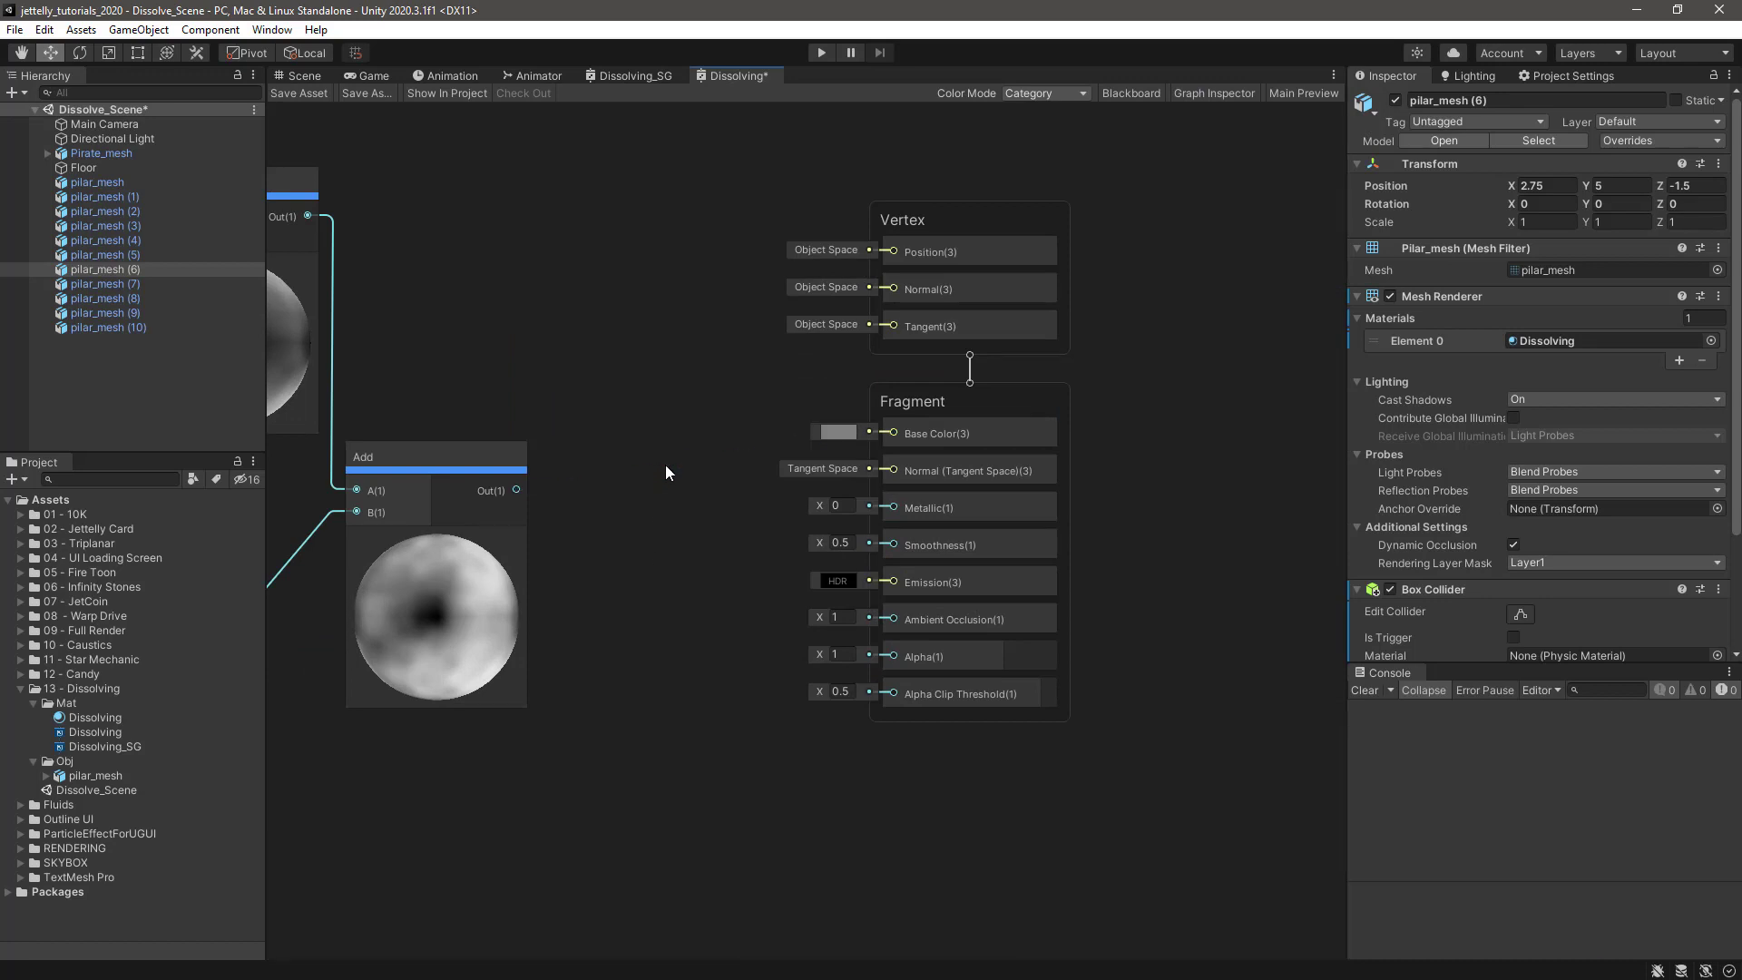
{"action": "scroll", "coordinate": [666, 480], "scroll_direction": "down", "scroll_amount": 5}
- Add Polar Coordinates and Split nodes to the graph
{"action": "middle_click_drag", "start_coordinate": [807, 520], "coordinate": [890, 509]}
{"action": "scroll", "coordinate": [619, 399], "scroll_direction": "up", "scroll_amount": 4}
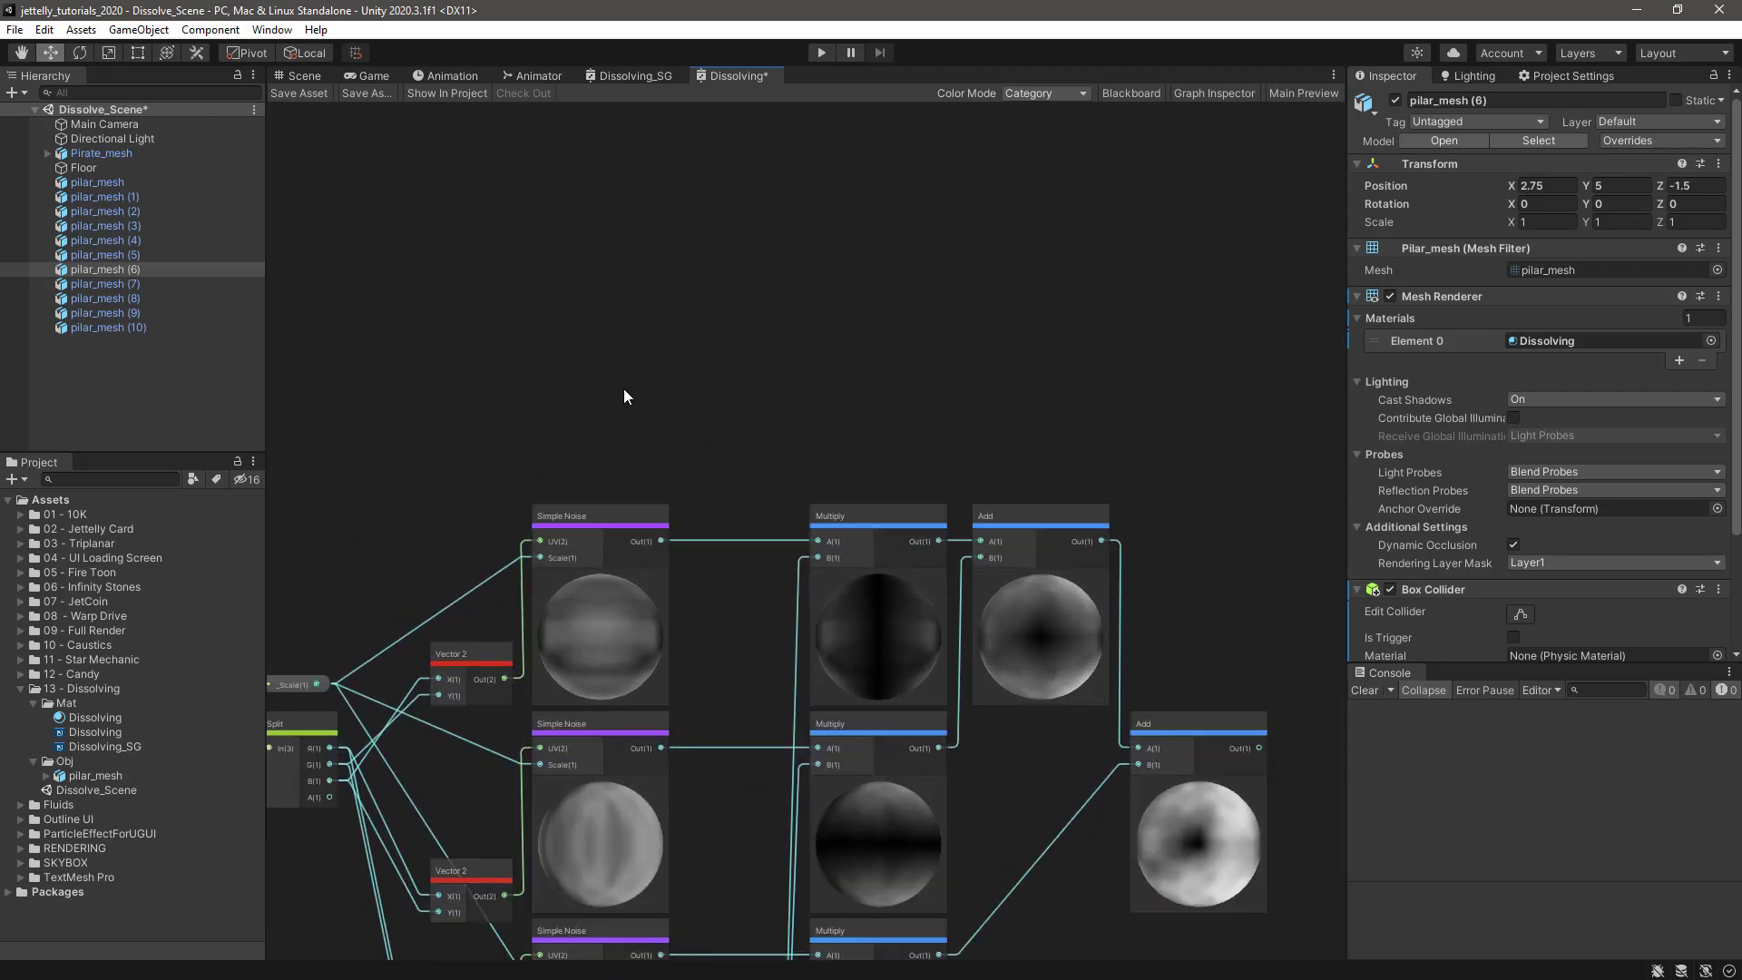
{"action": "key", "text": "space"}
{"action": "type", "text": "polar"}
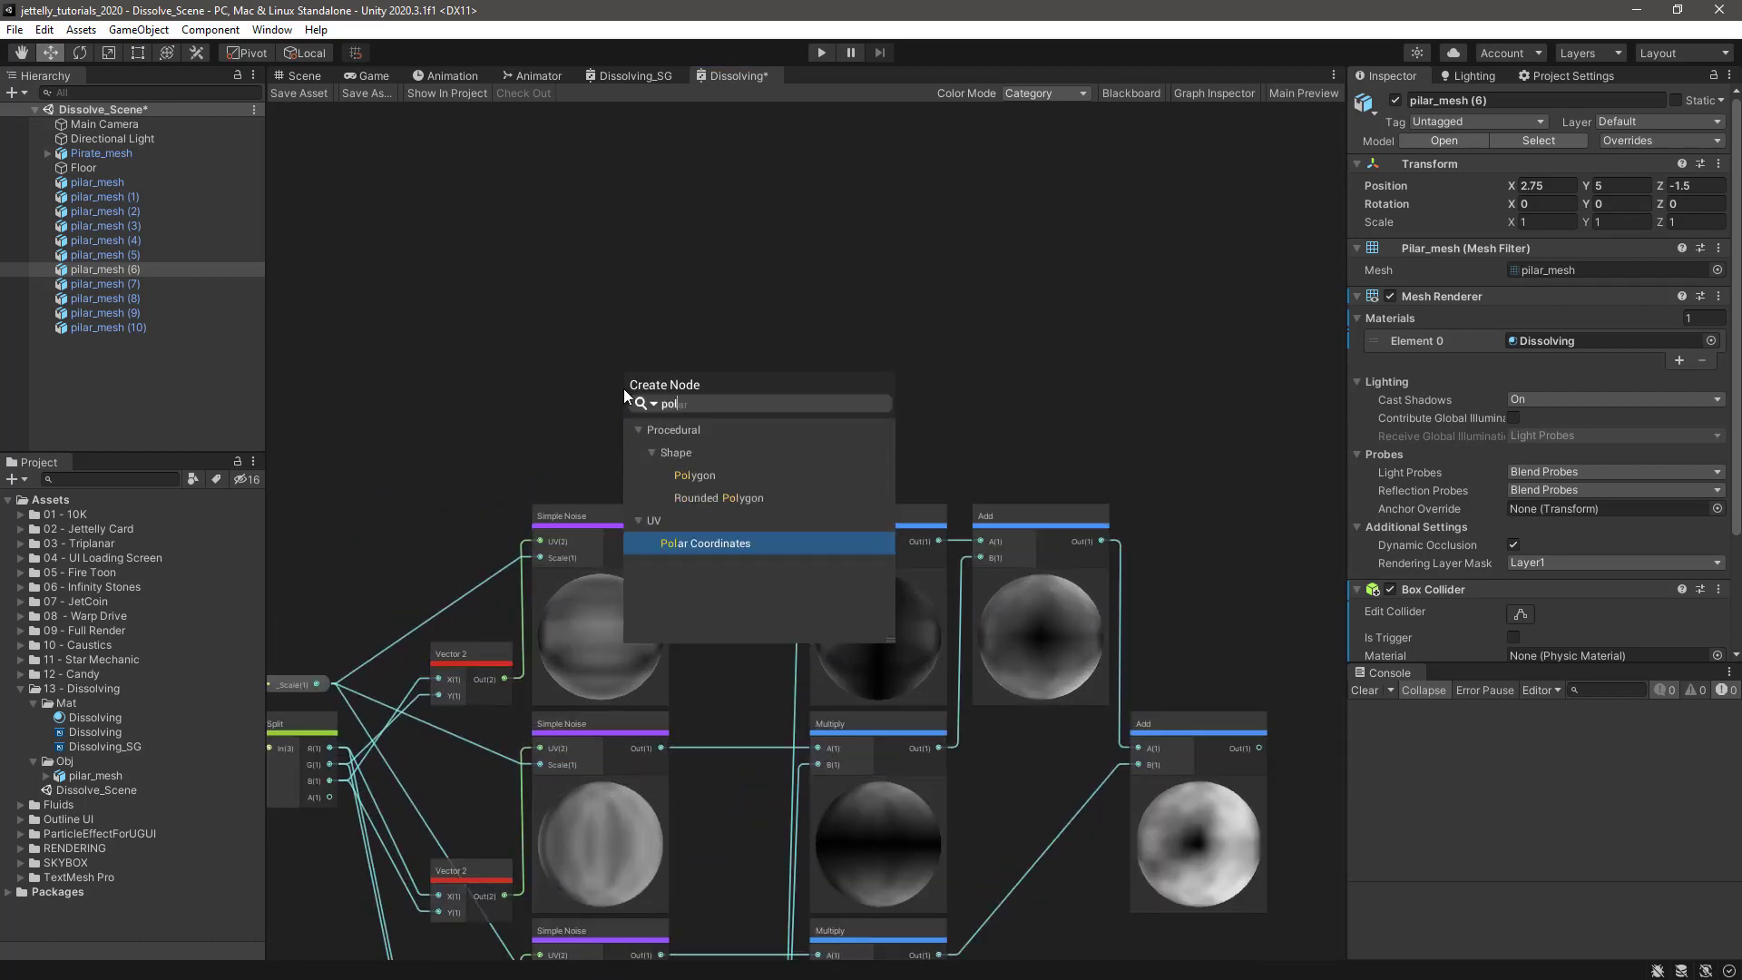
{"action": "key", "text": "Return"}
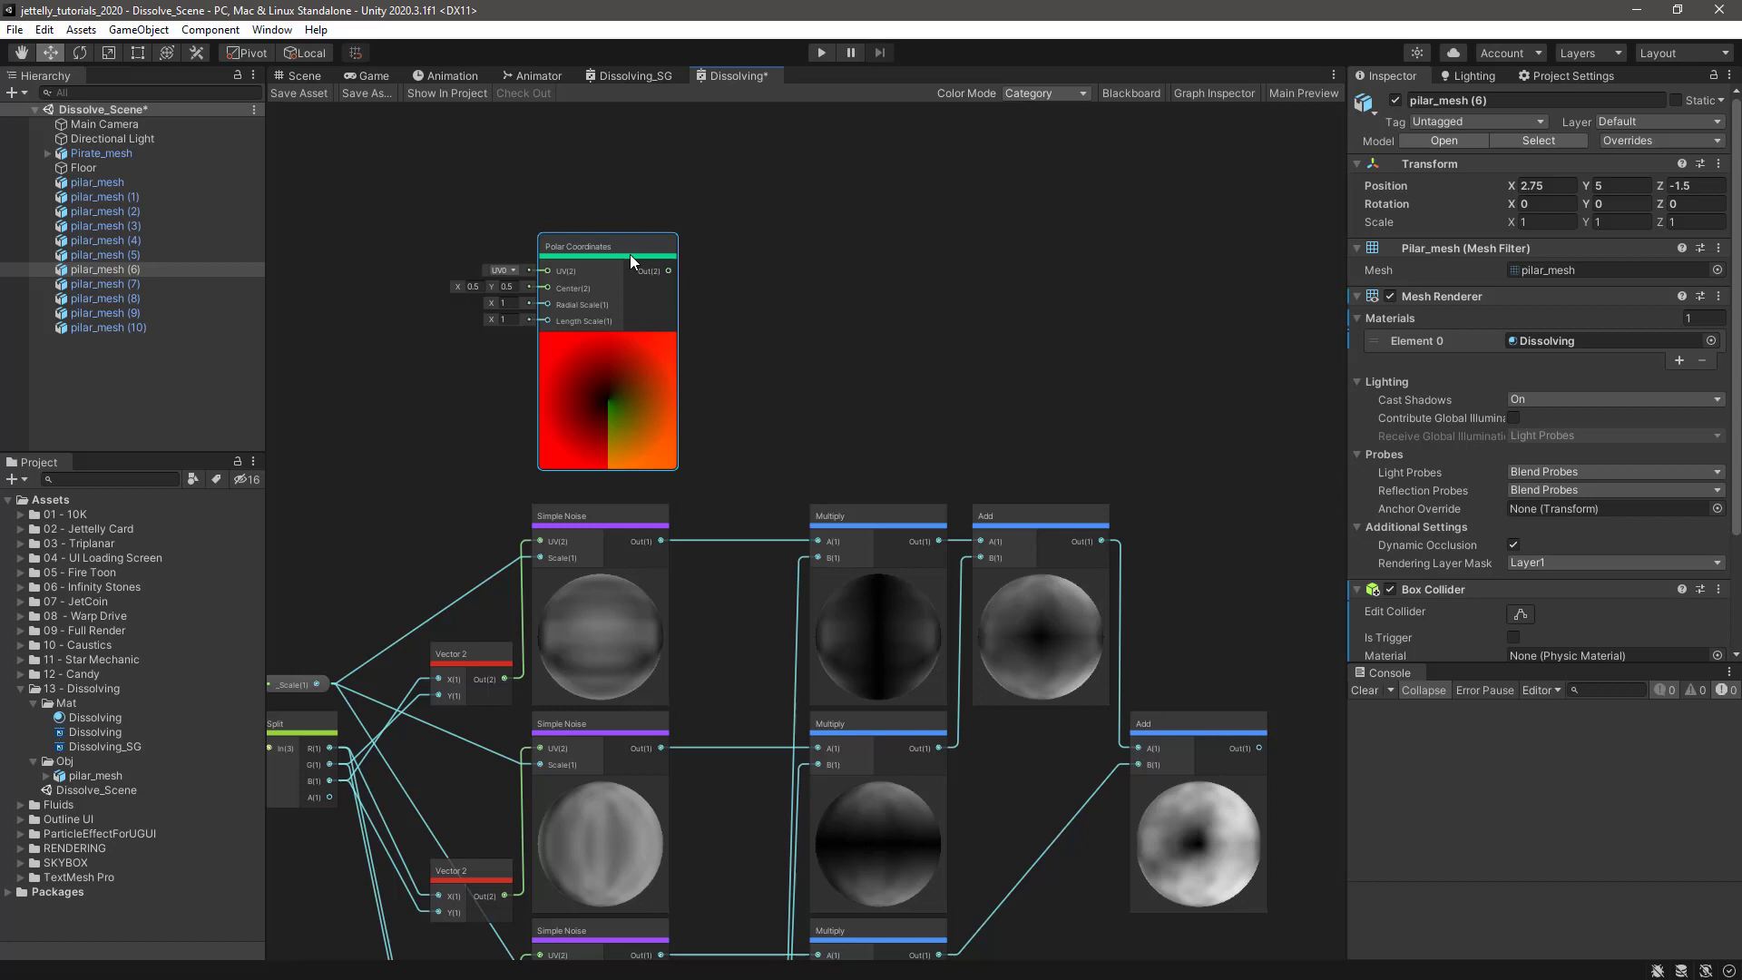
{"action": "scroll", "coordinate": [749, 252], "scroll_direction": "up", "scroll_amount": 2}
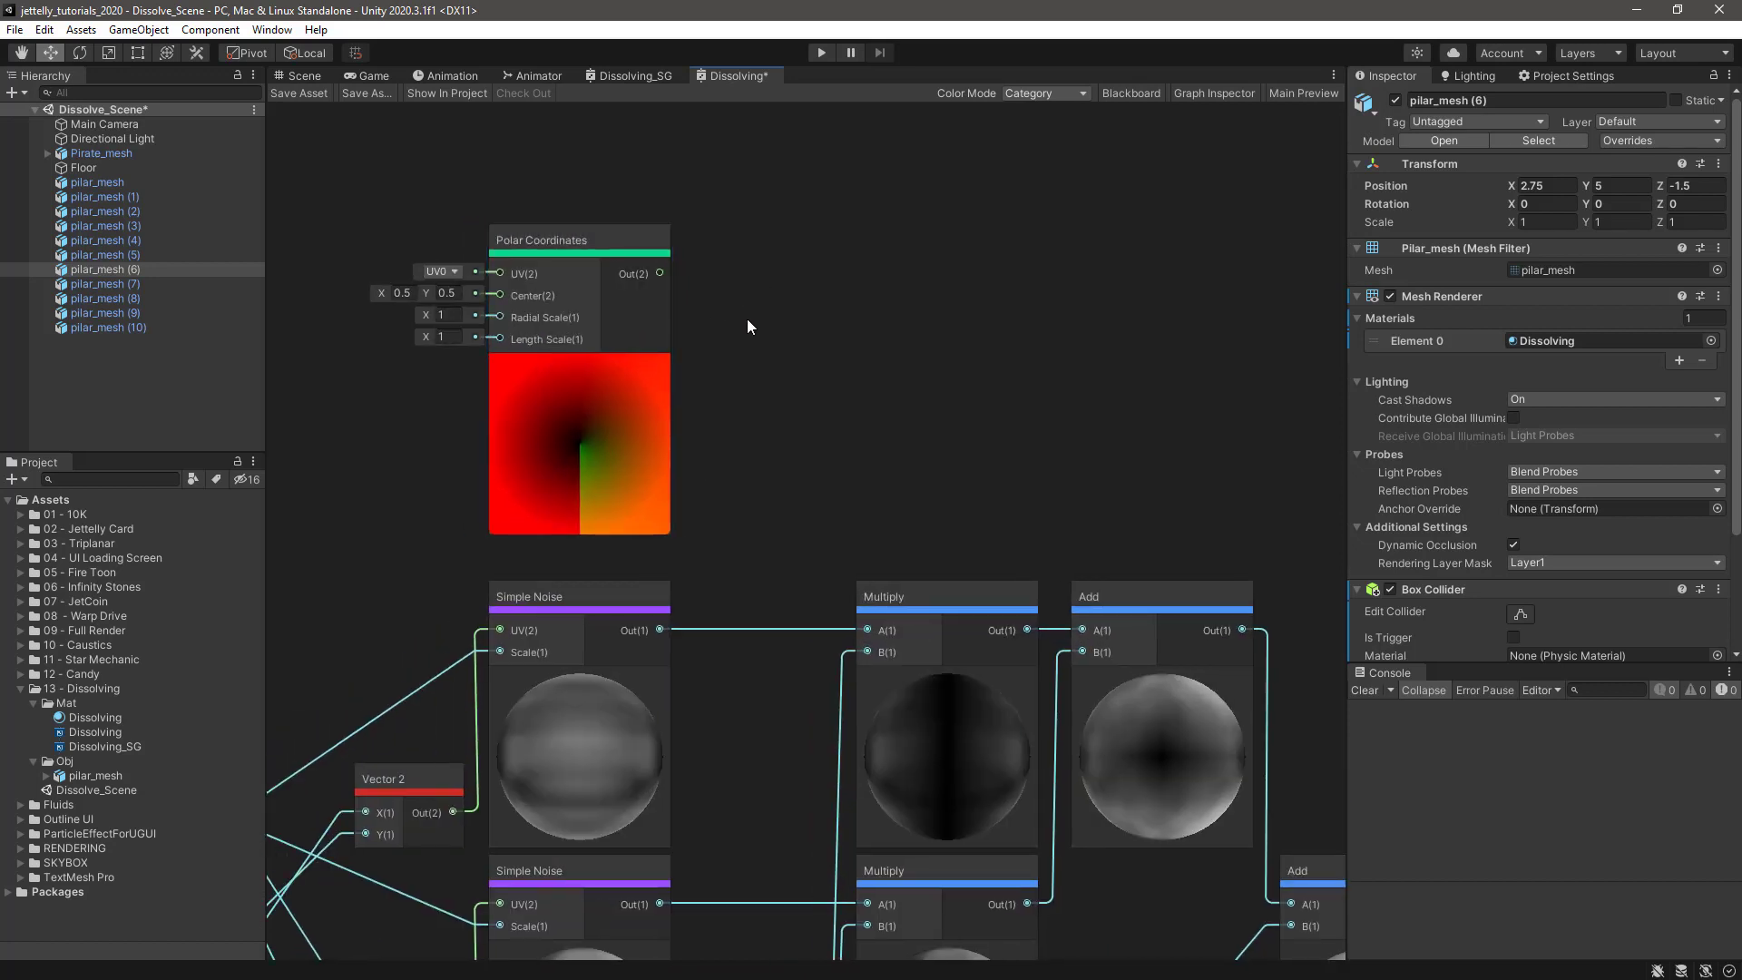
{"action": "key", "text": "space"}
{"action": "type", "text": "split"}
{"action": "key", "text": "Return"}
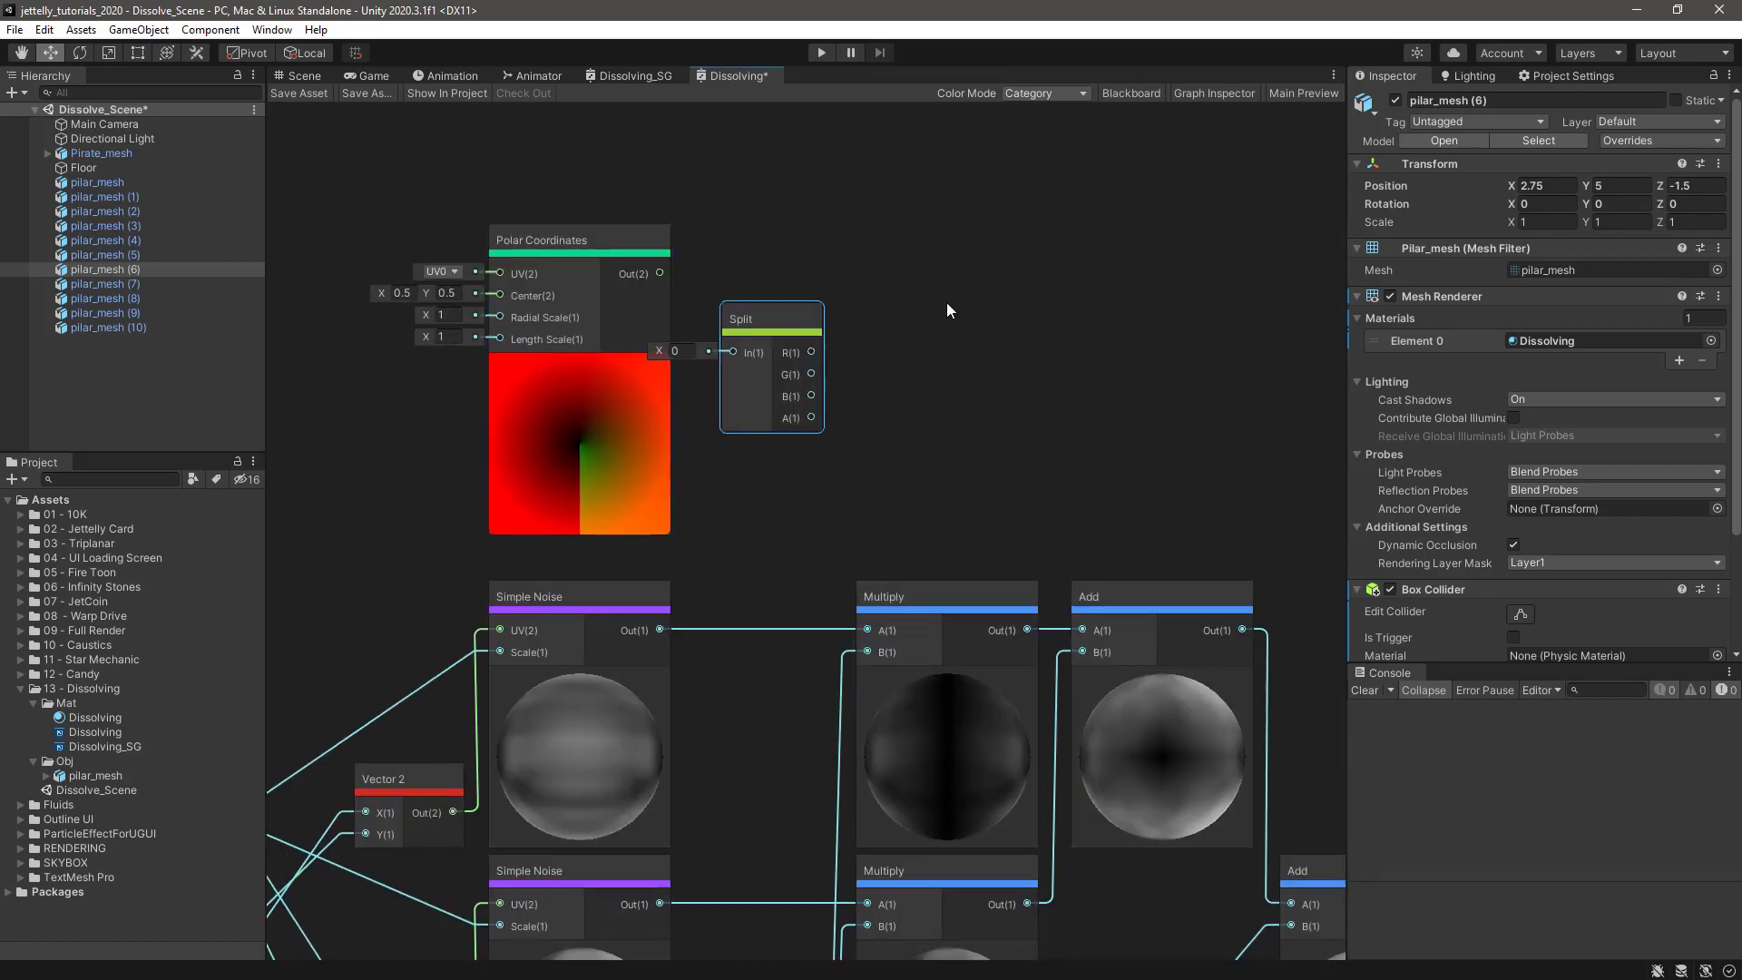
{"action": "left_click", "coordinate": [944, 302]}
- Add a Channel Mixer beside Split and feed Polar Coordinates Out into Split
{"action": "key", "text": "space"}
{"action": "type", "text": "channel"}
{"action": "key", "text": "Return"}
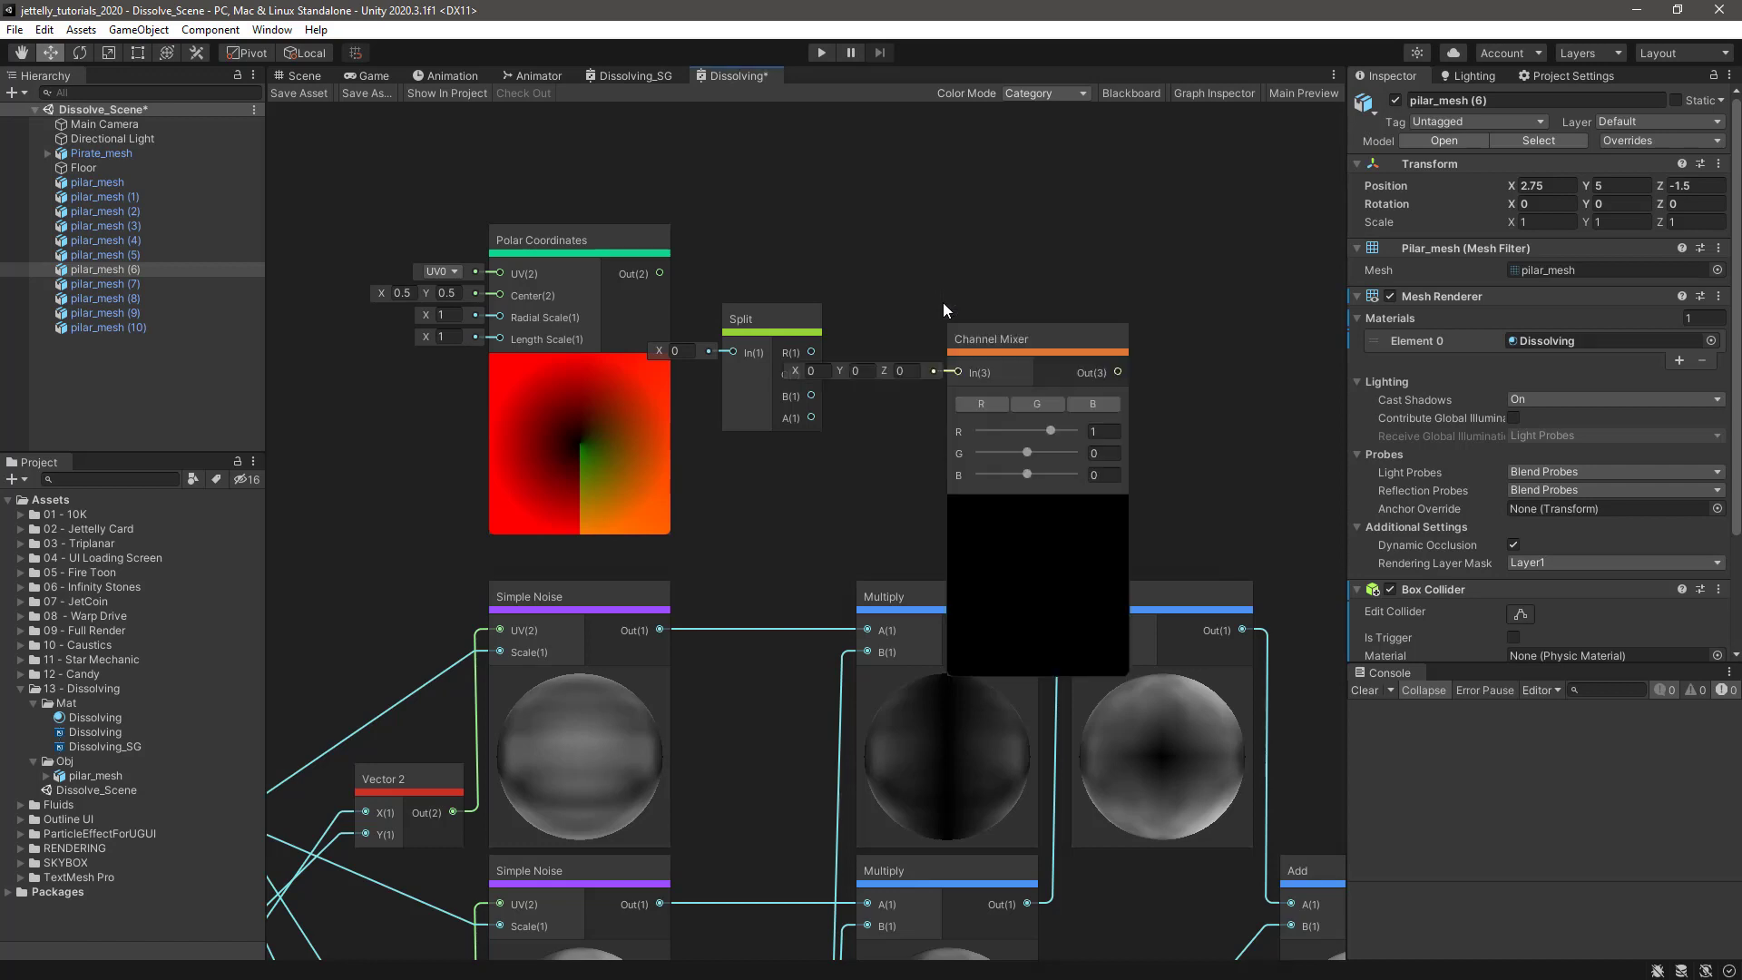
{"action": "left_click_drag", "start_coordinate": [971, 331], "coordinate": [880, 206]}
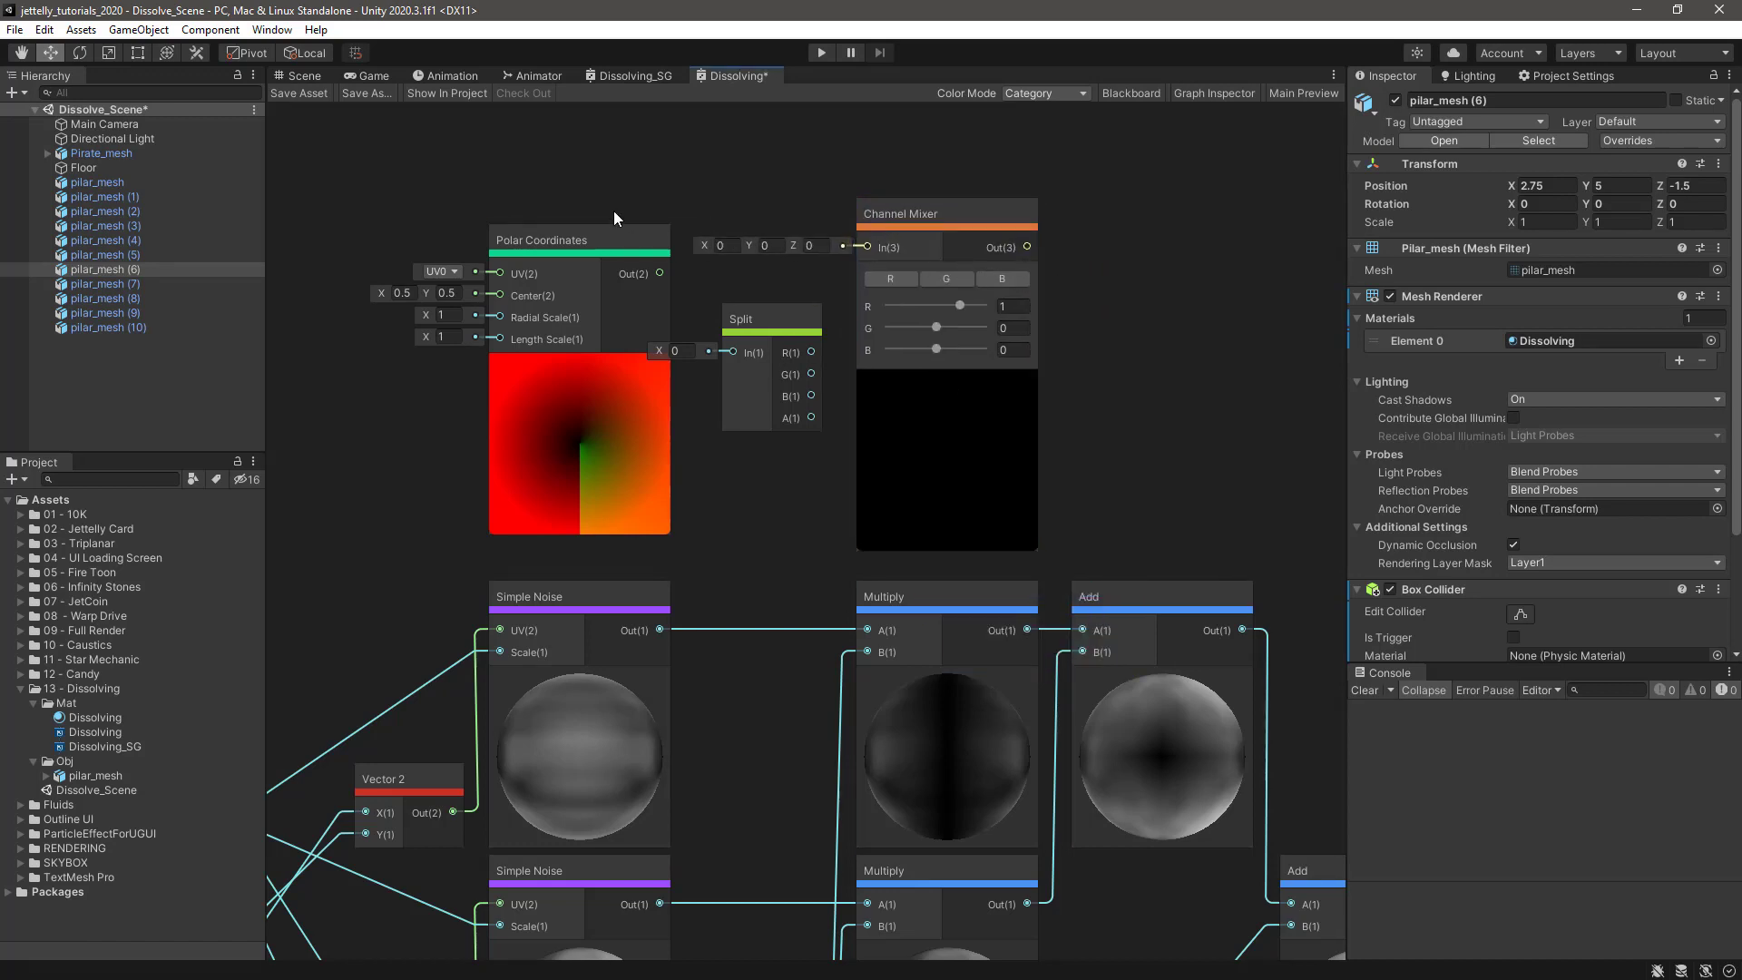
{"action": "left_click_drag", "start_coordinate": [660, 274], "coordinate": [913, 204]}
{"action": "left_click", "coordinate": [1089, 270]}
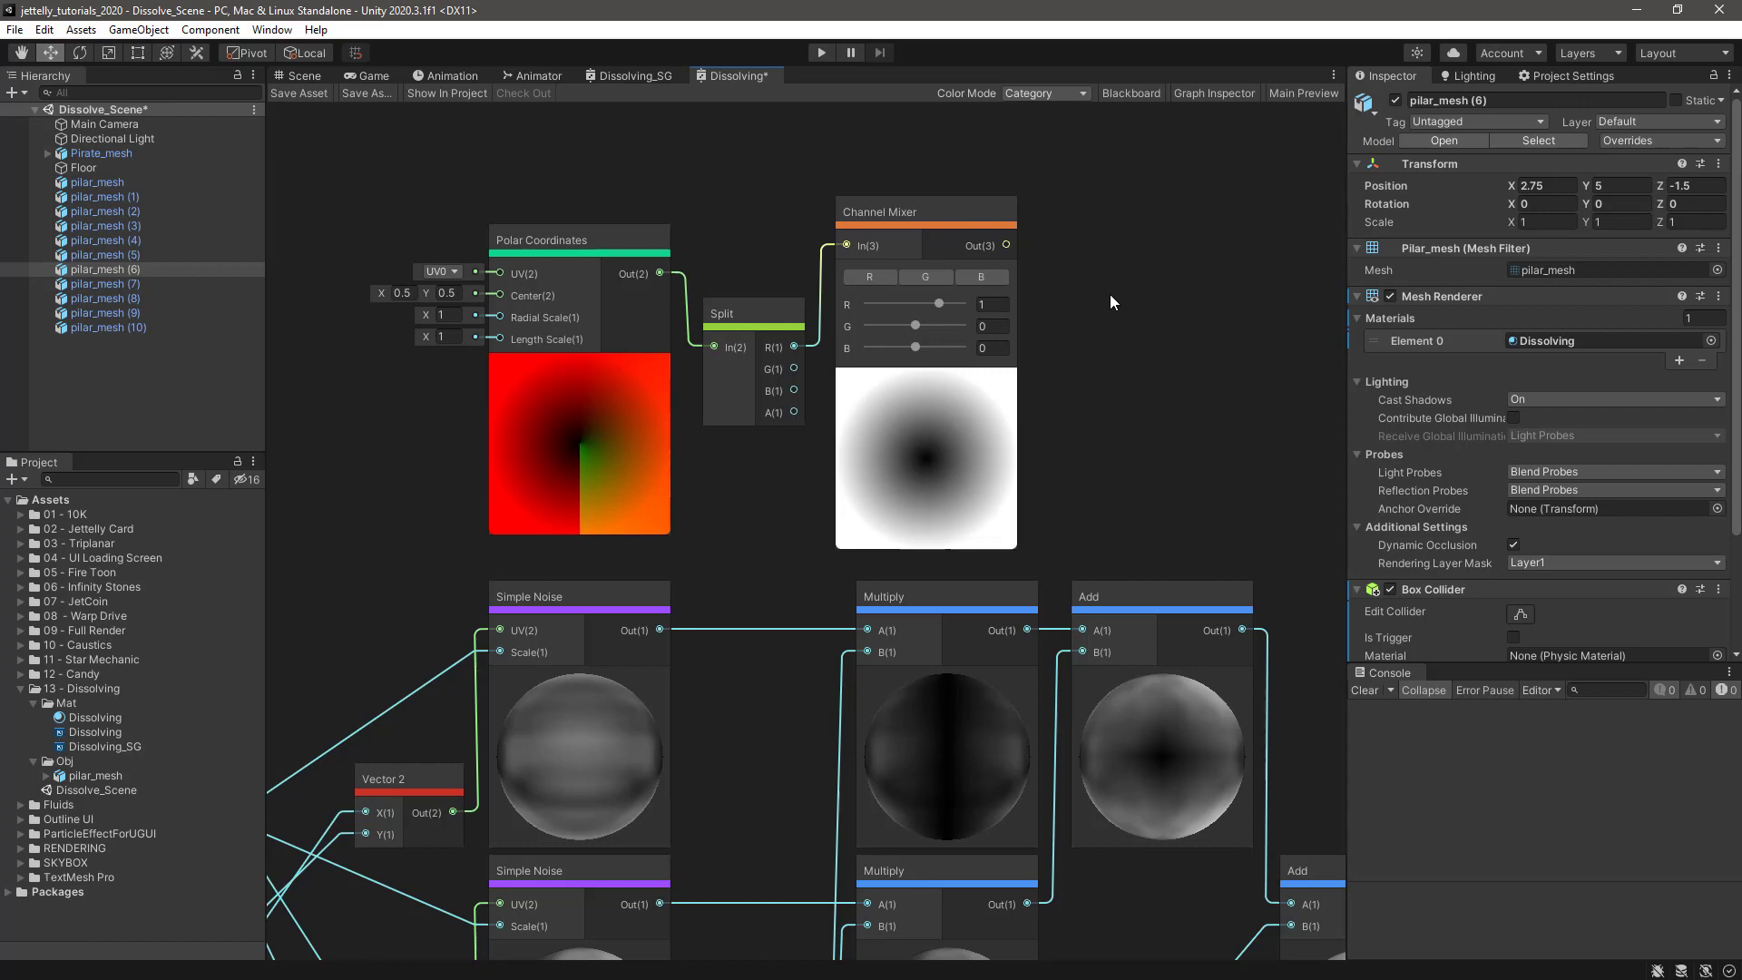
- Add a Screen Position node connected to the Polar Coordinates UV input
{"action": "middle_click_drag", "start_coordinate": [1108, 294], "coordinate": [1256, 358]}
{"action": "key", "text": "space"}
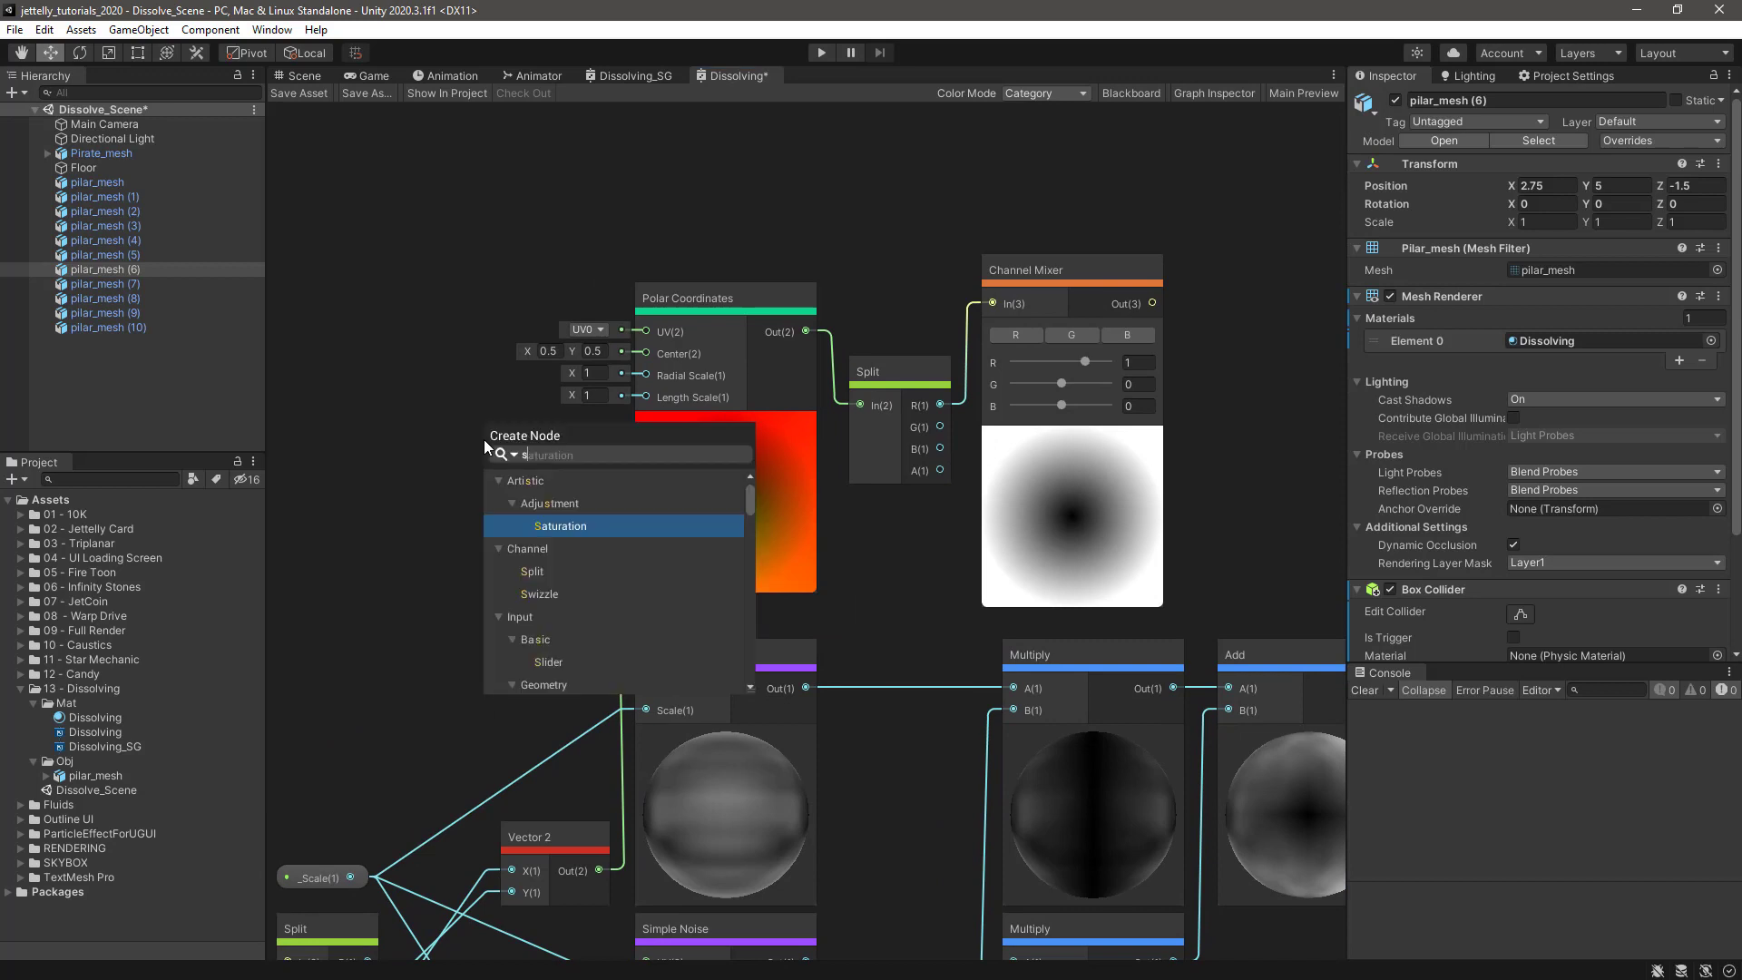
{"action": "type", "text": "screen"}
{"action": "key", "text": "Return"}
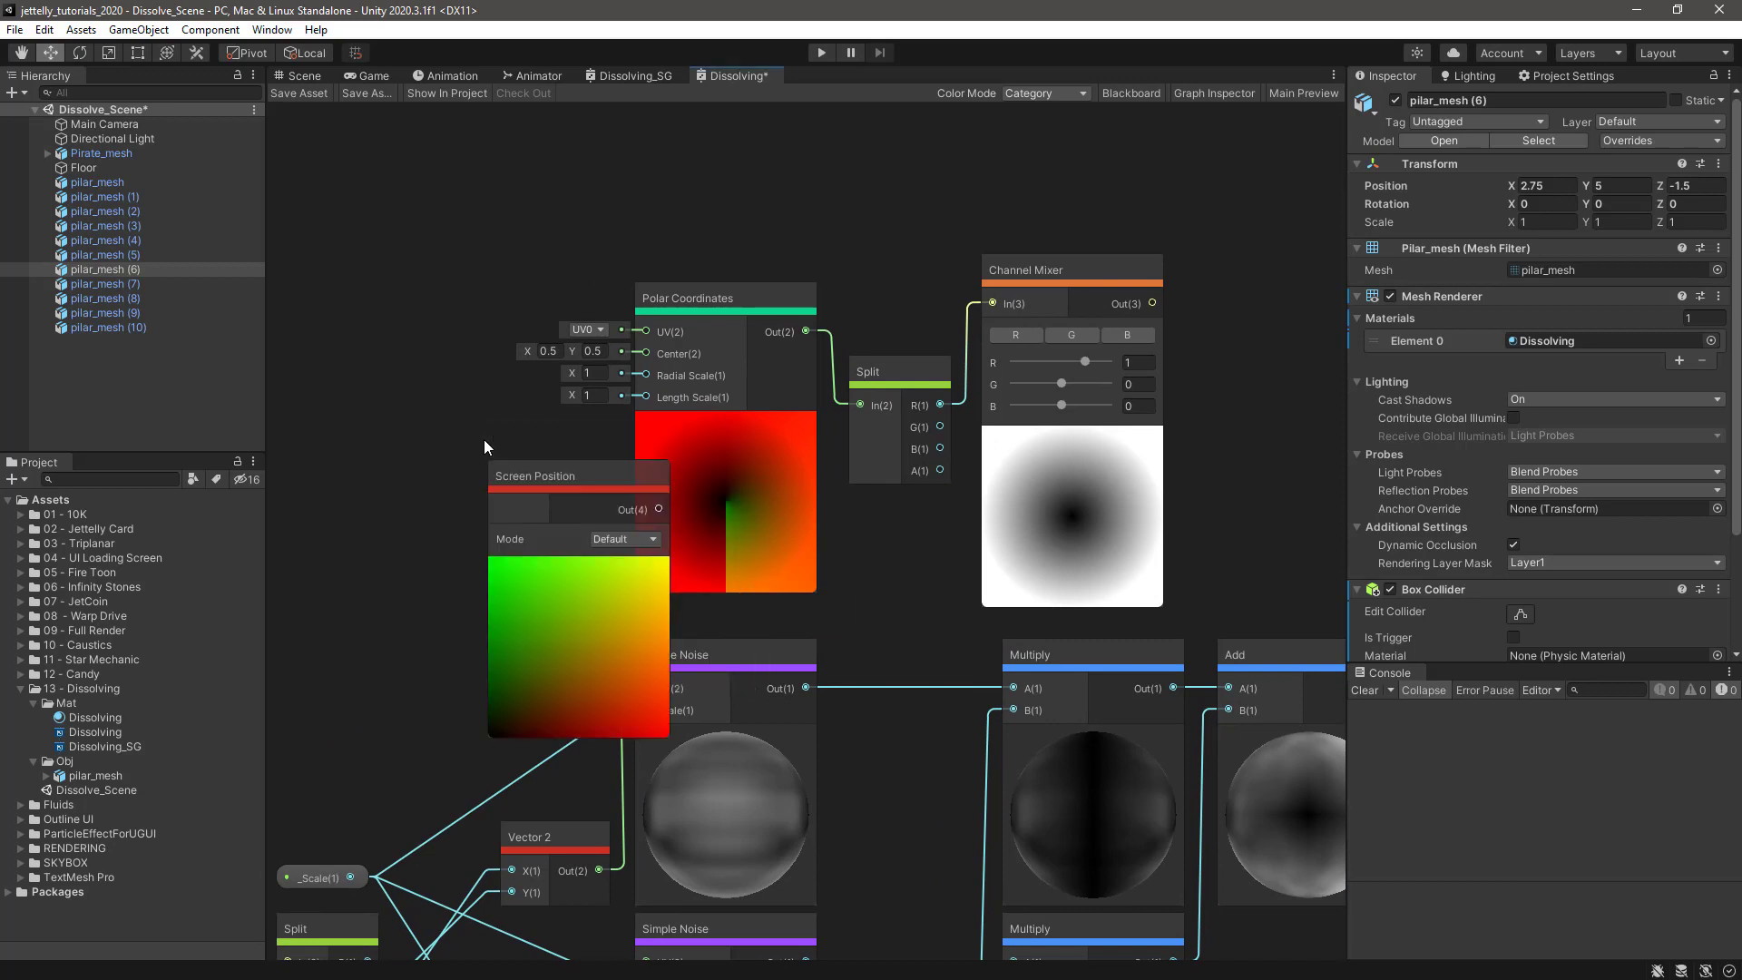
{"action": "left_click", "coordinate": [578, 569]}
{"action": "left_click_drag", "start_coordinate": [570, 479], "coordinate": [639, 353]}
{"action": "left_click_drag", "start_coordinate": [521, 171], "coordinate": [529, 241]}
{"action": "middle_click_drag", "start_coordinate": [834, 257], "coordinate": [740, 221]}
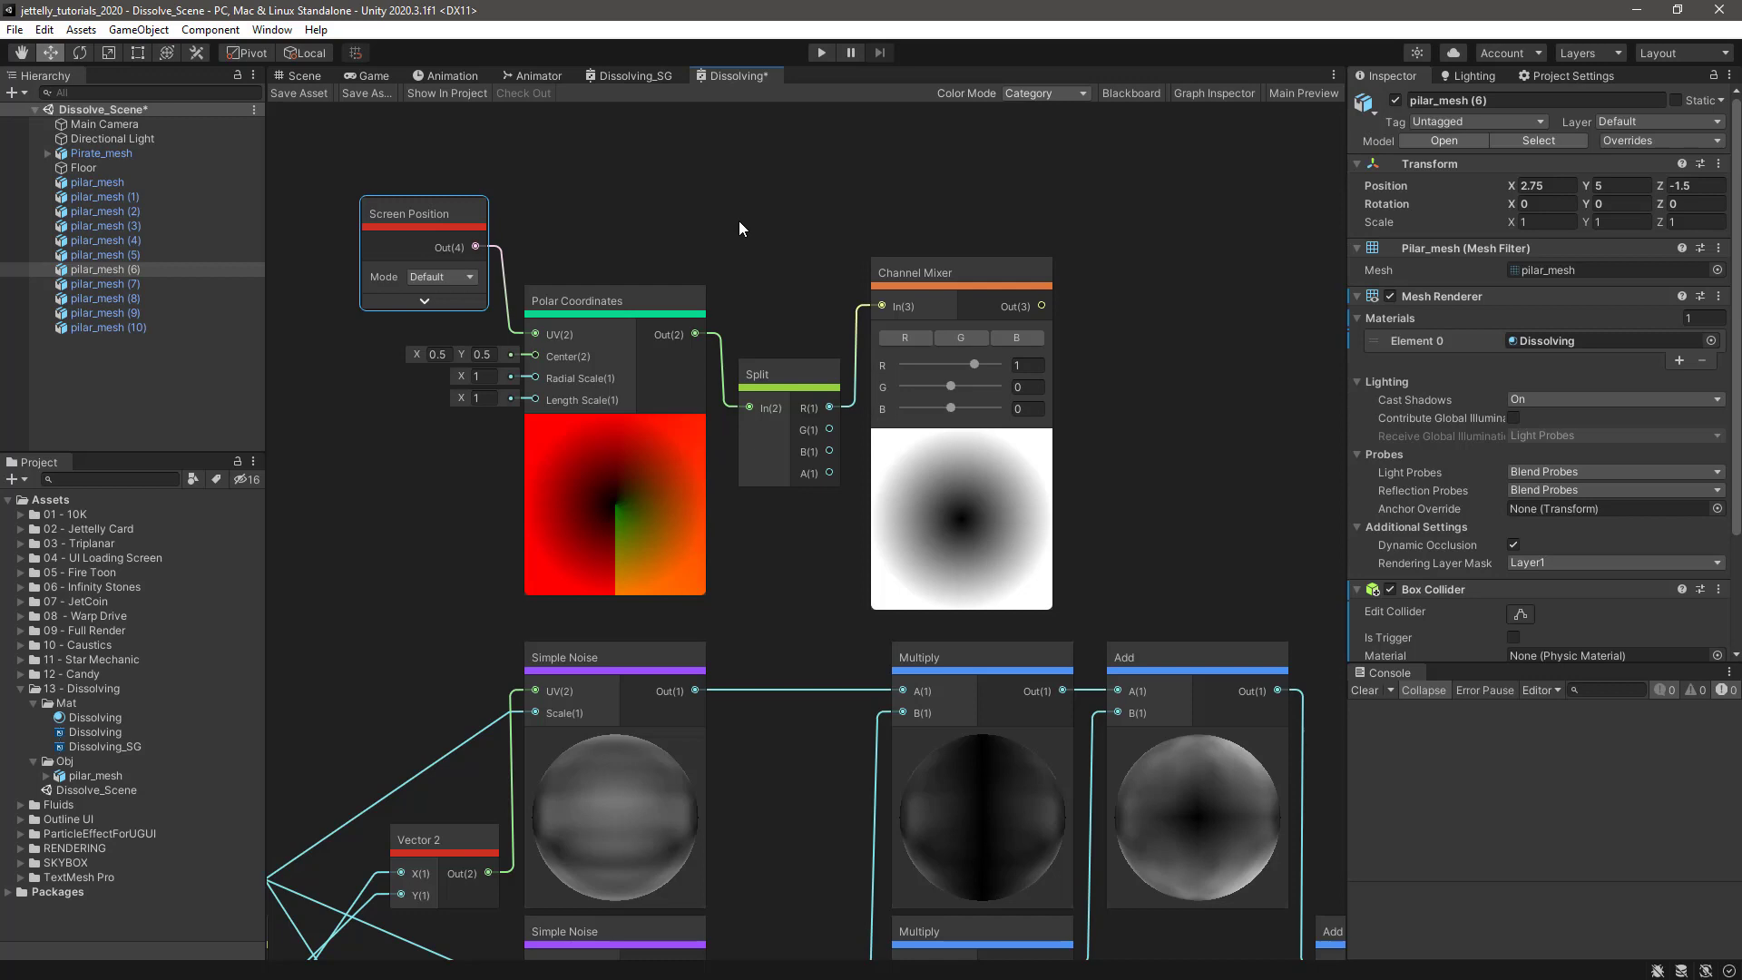
- Create a new Float property named _RadialScale in the Blackboard
{"action": "left_click", "coordinate": [1132, 93]}
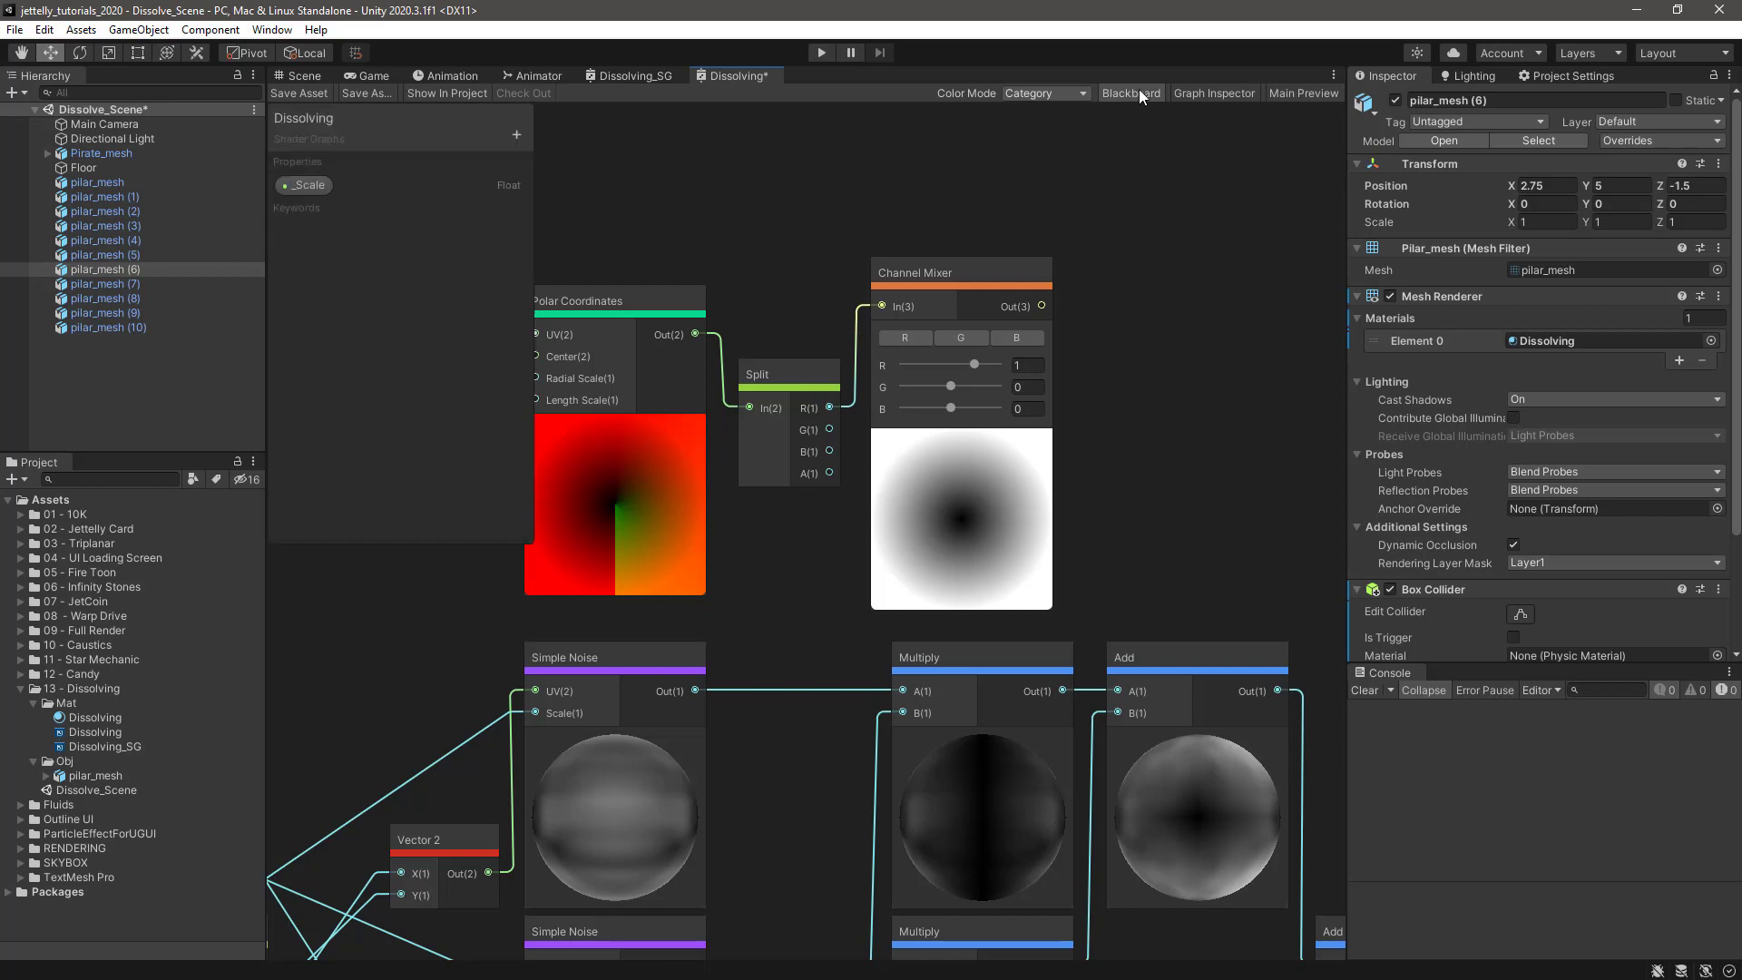
{"action": "left_click", "coordinate": [516, 134]}
{"action": "left_click", "coordinate": [548, 145]}
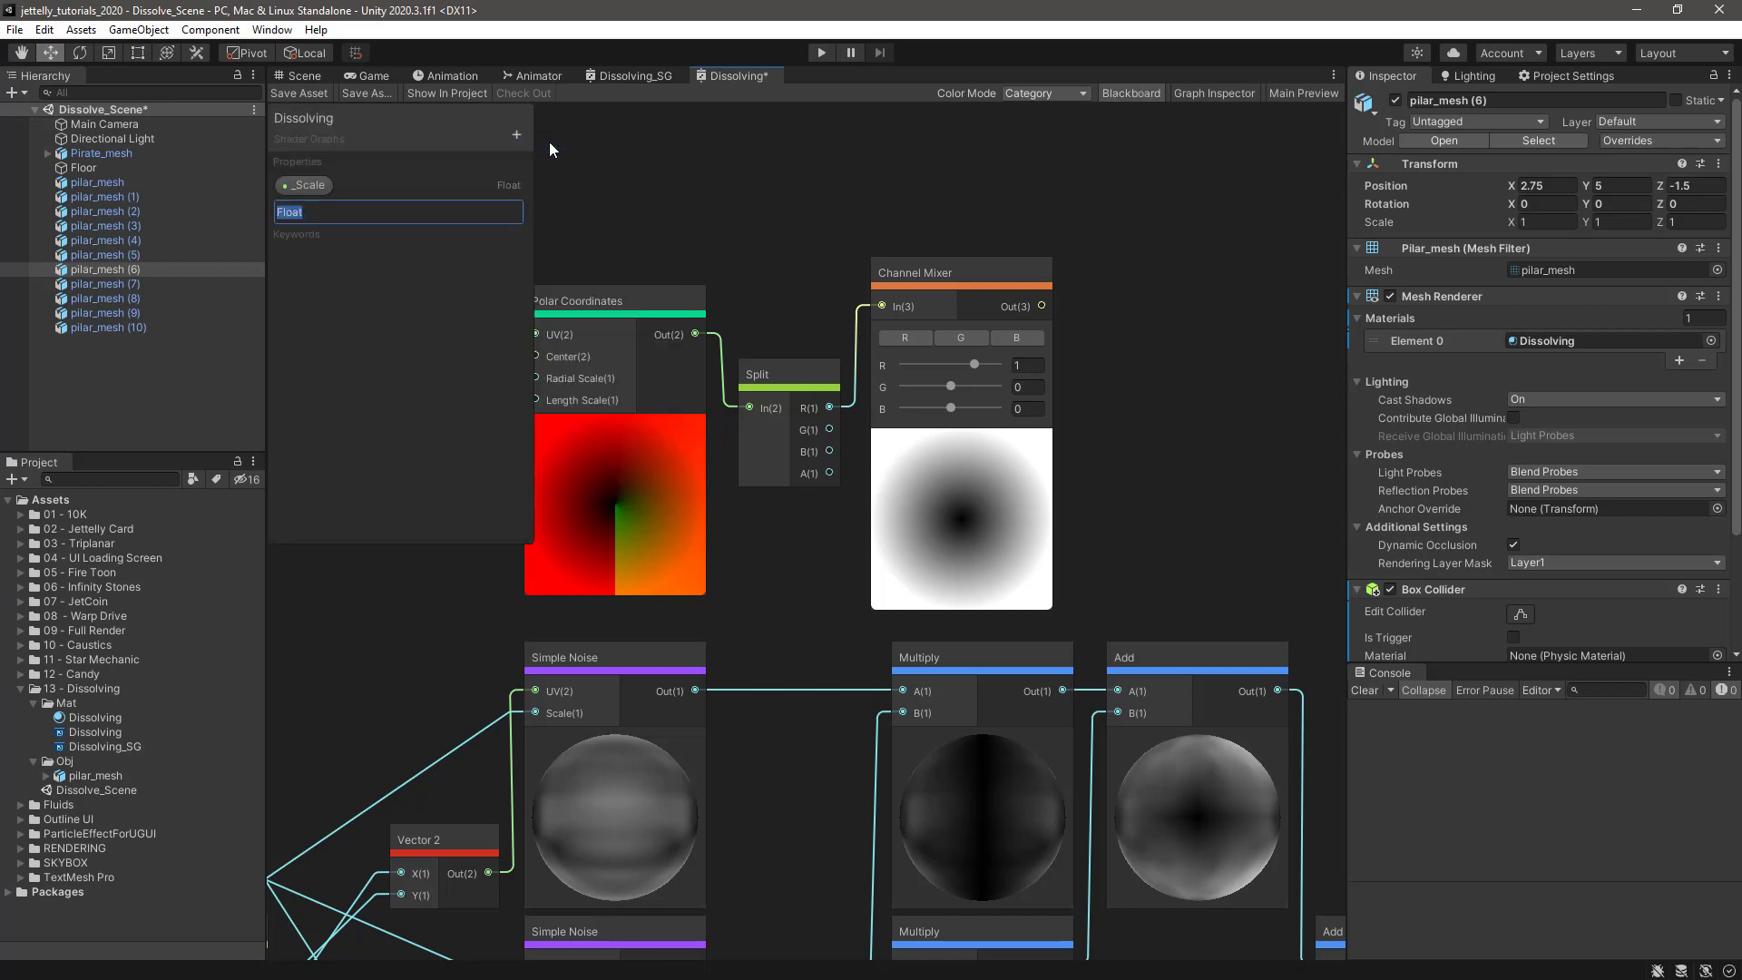
{"action": "key", "text": "BackSpace"}
{"action": "type", "text": "_RadialScale"}
{"action": "key", "text": "Return"}
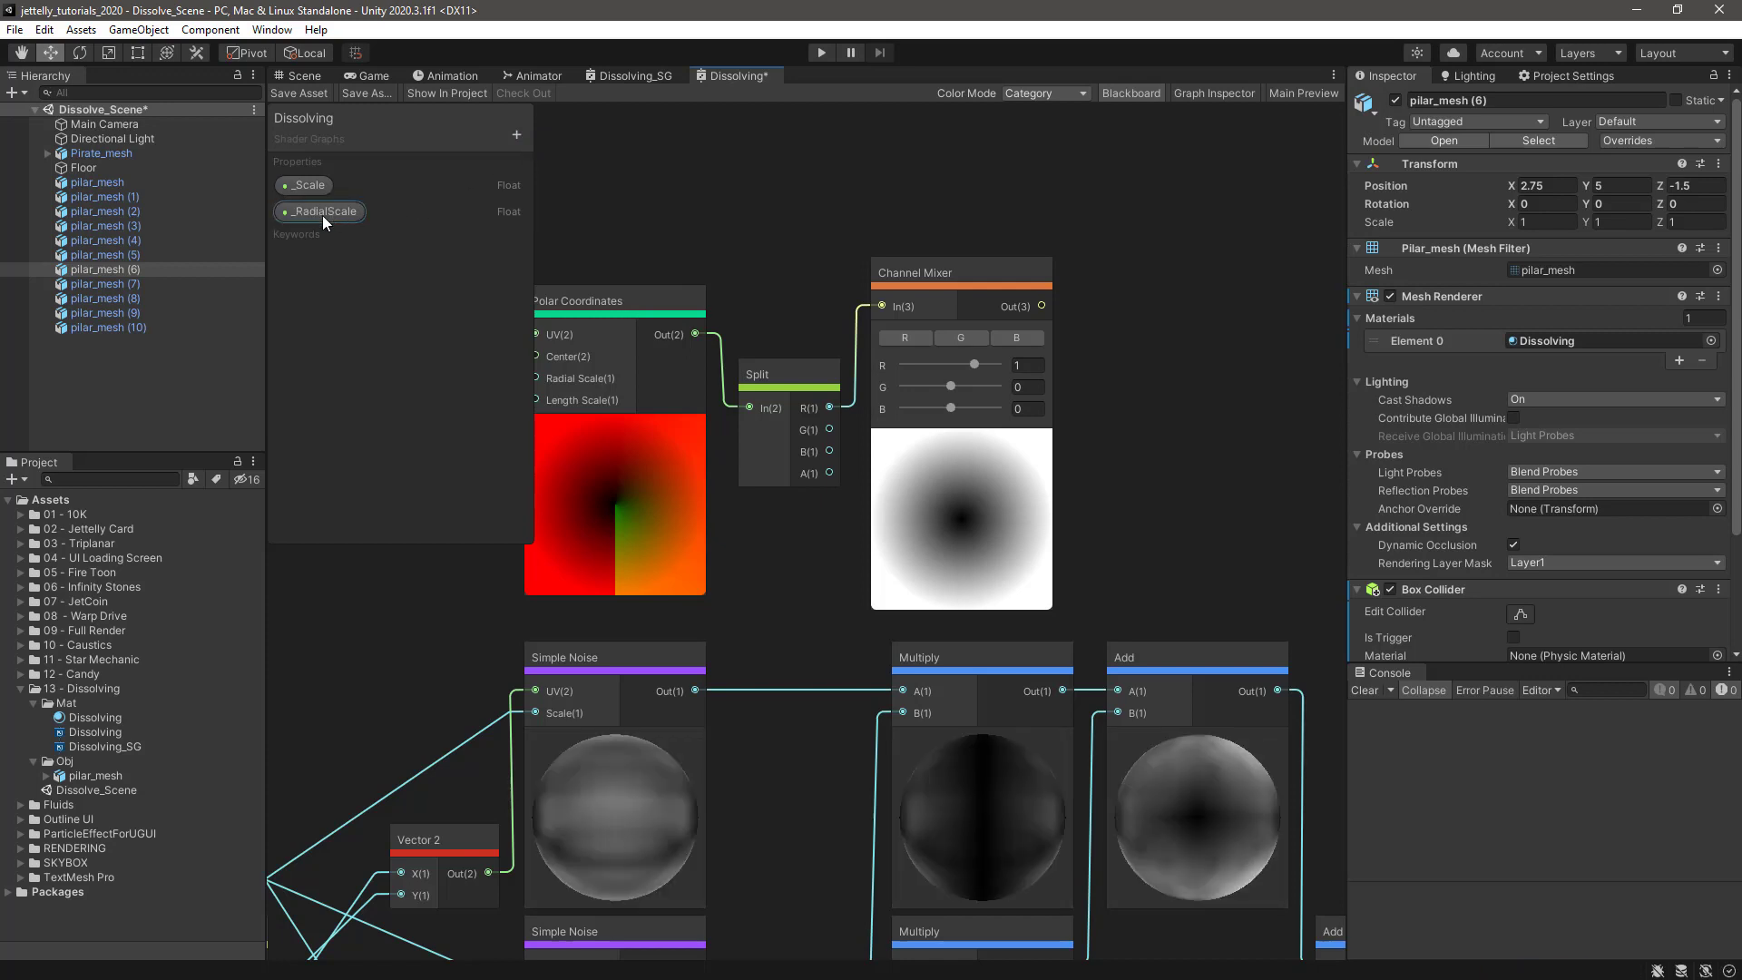
- Make _RadialScale a Slider with Max 3 and Default 2
{"action": "left_click", "coordinate": [1199, 92]}
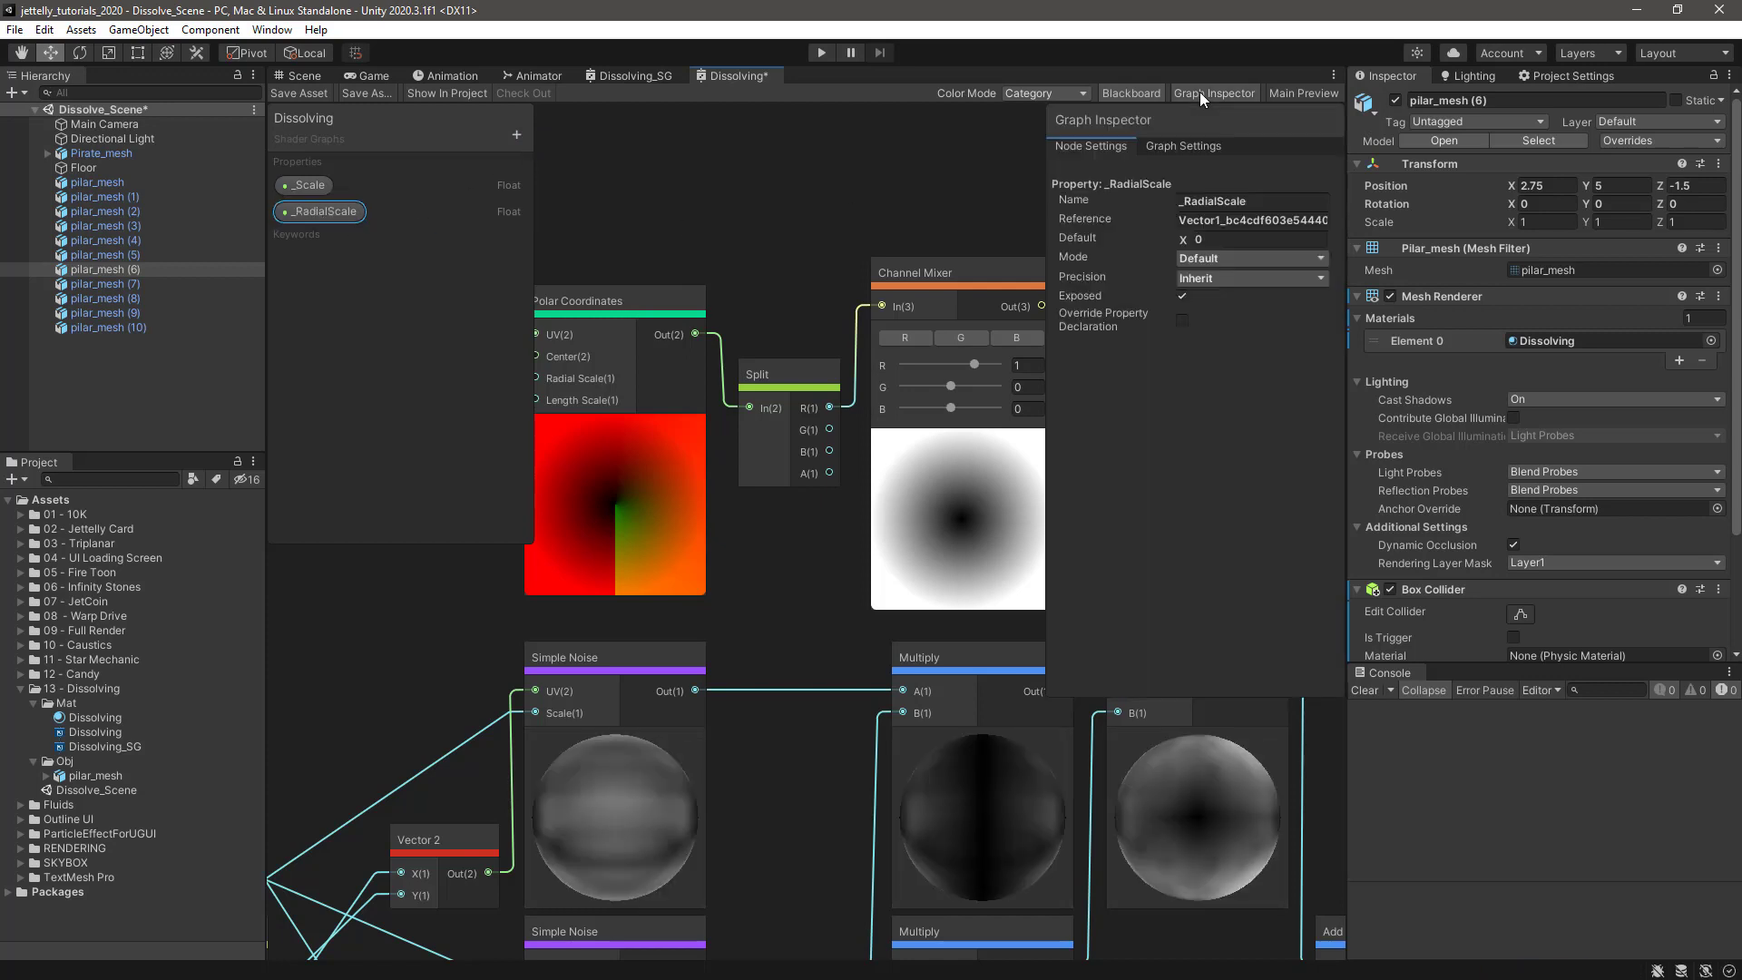
{"action": "left_click", "coordinate": [1212, 258]}
{"action": "left_click", "coordinate": [1216, 293]}
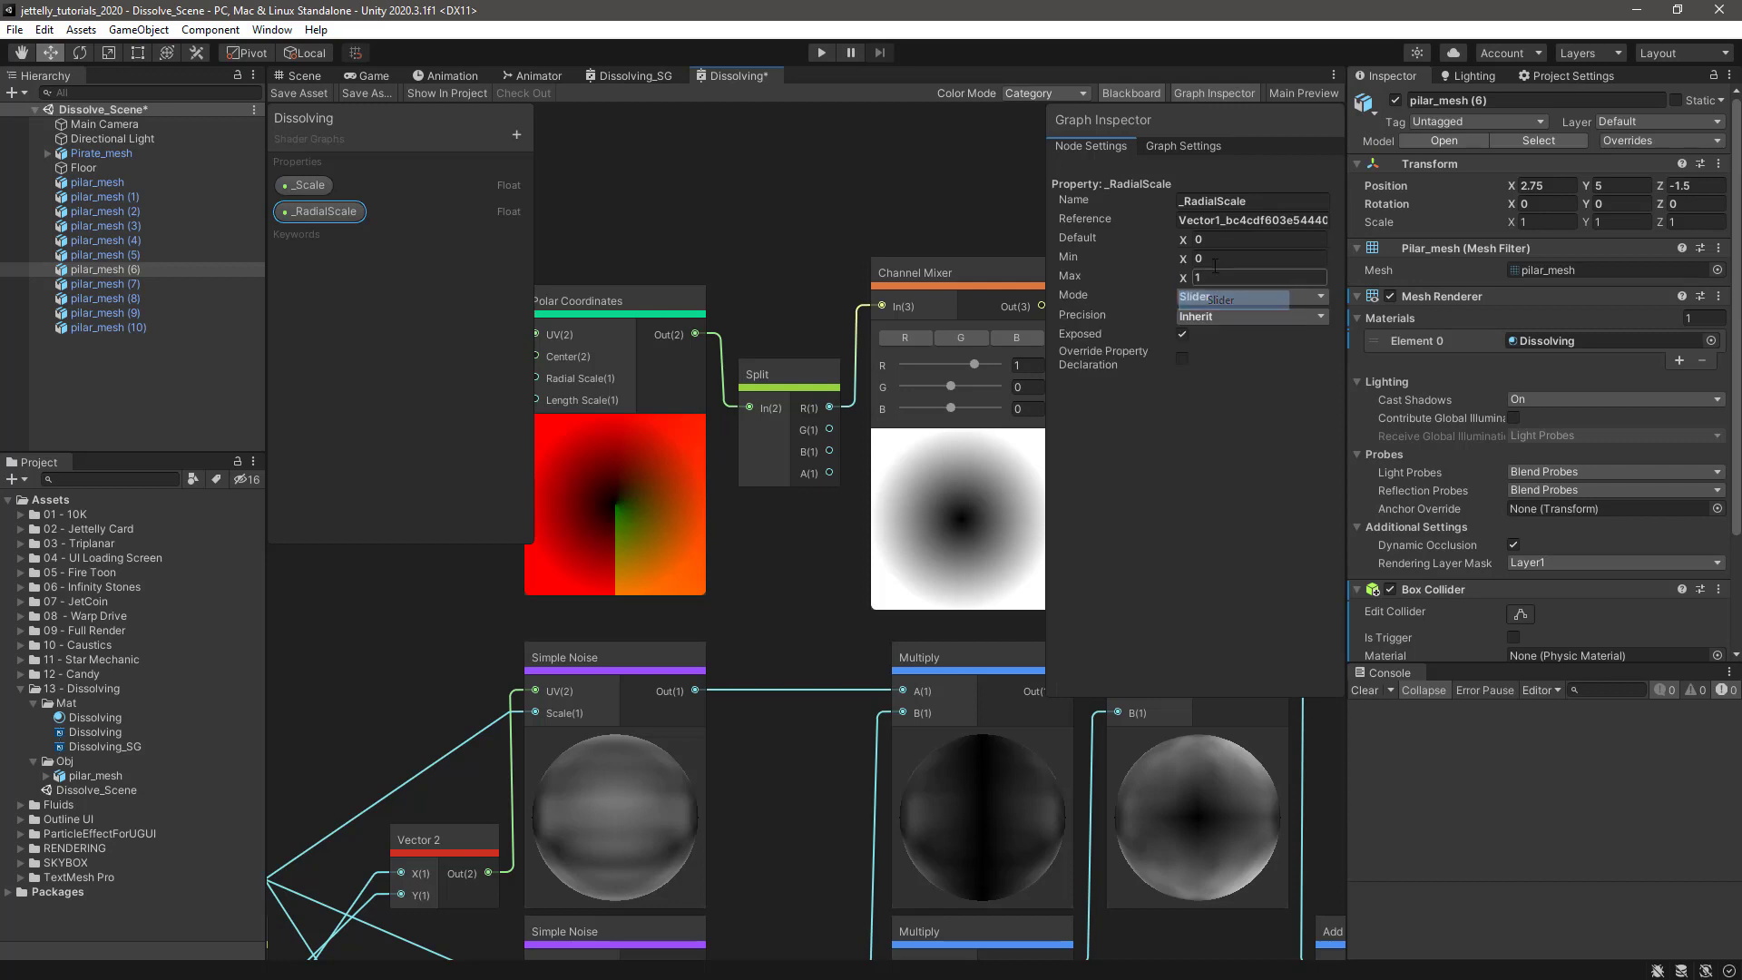
{"action": "type", "text": "3"}
{"action": "left_click", "coordinate": [1223, 243]}
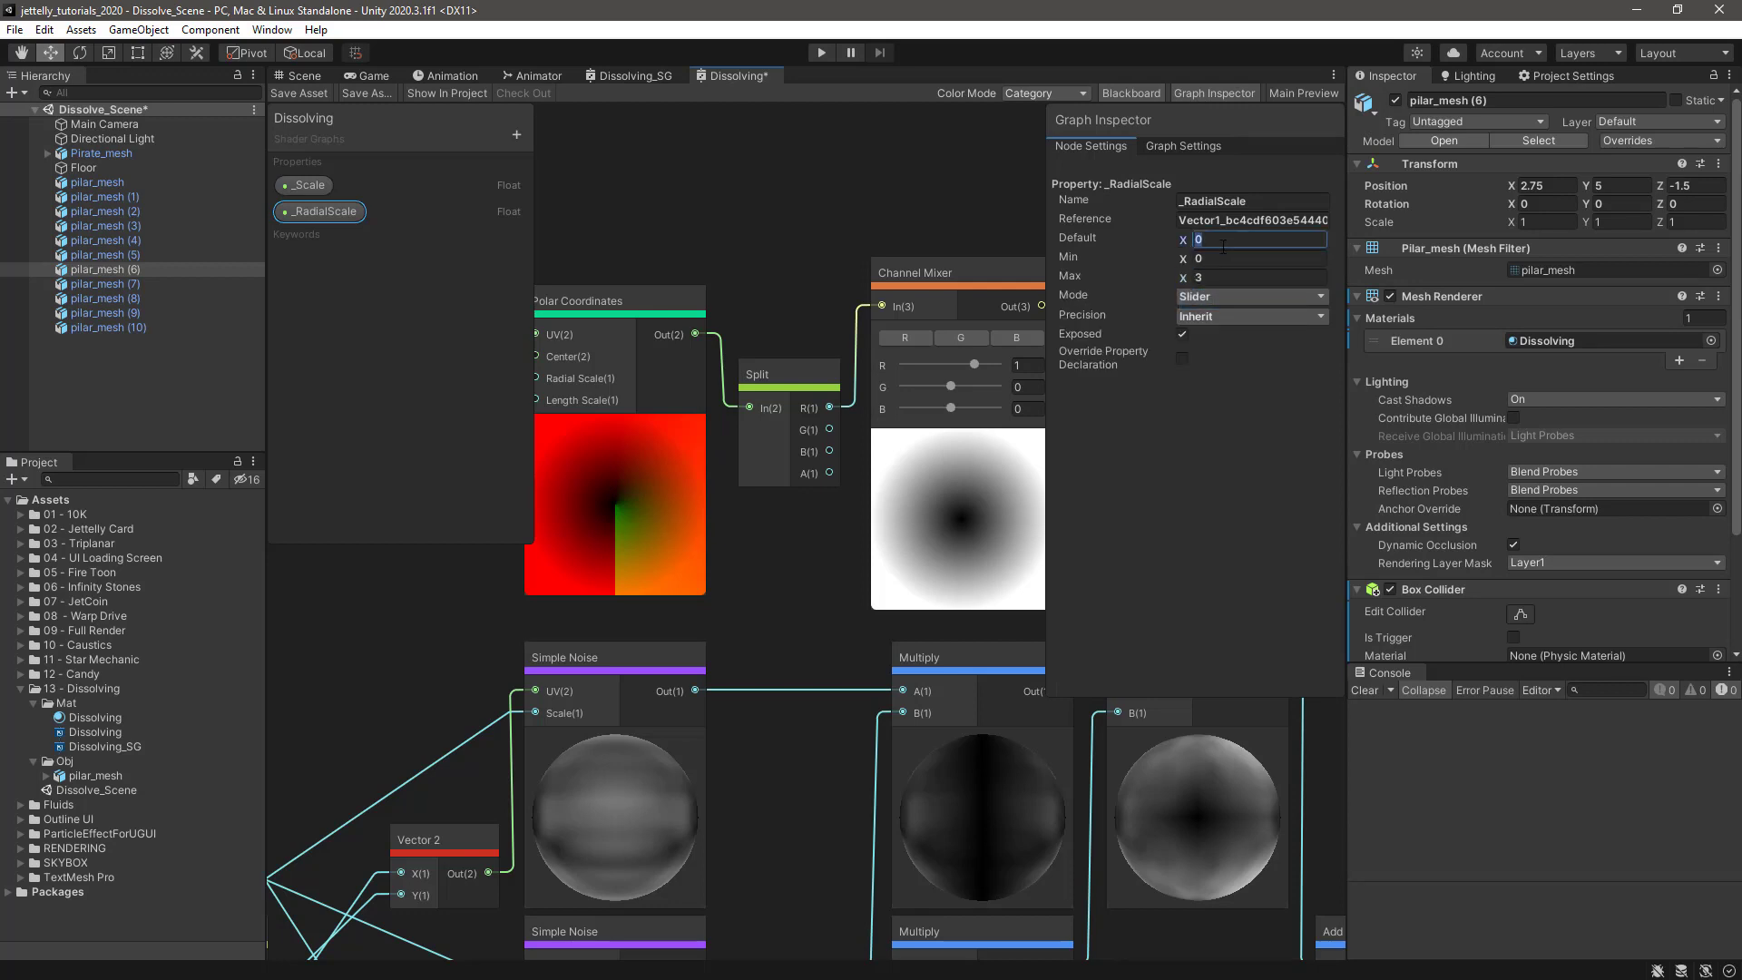
{"action": "type", "text": "2"}
{"action": "left_click", "coordinate": [1202, 91]}
- Place _RadialScale on the graph and connect it to Polar Coordinates Radial Scale
{"action": "middle_click_drag", "start_coordinate": [769, 192], "coordinate": [945, 183]}
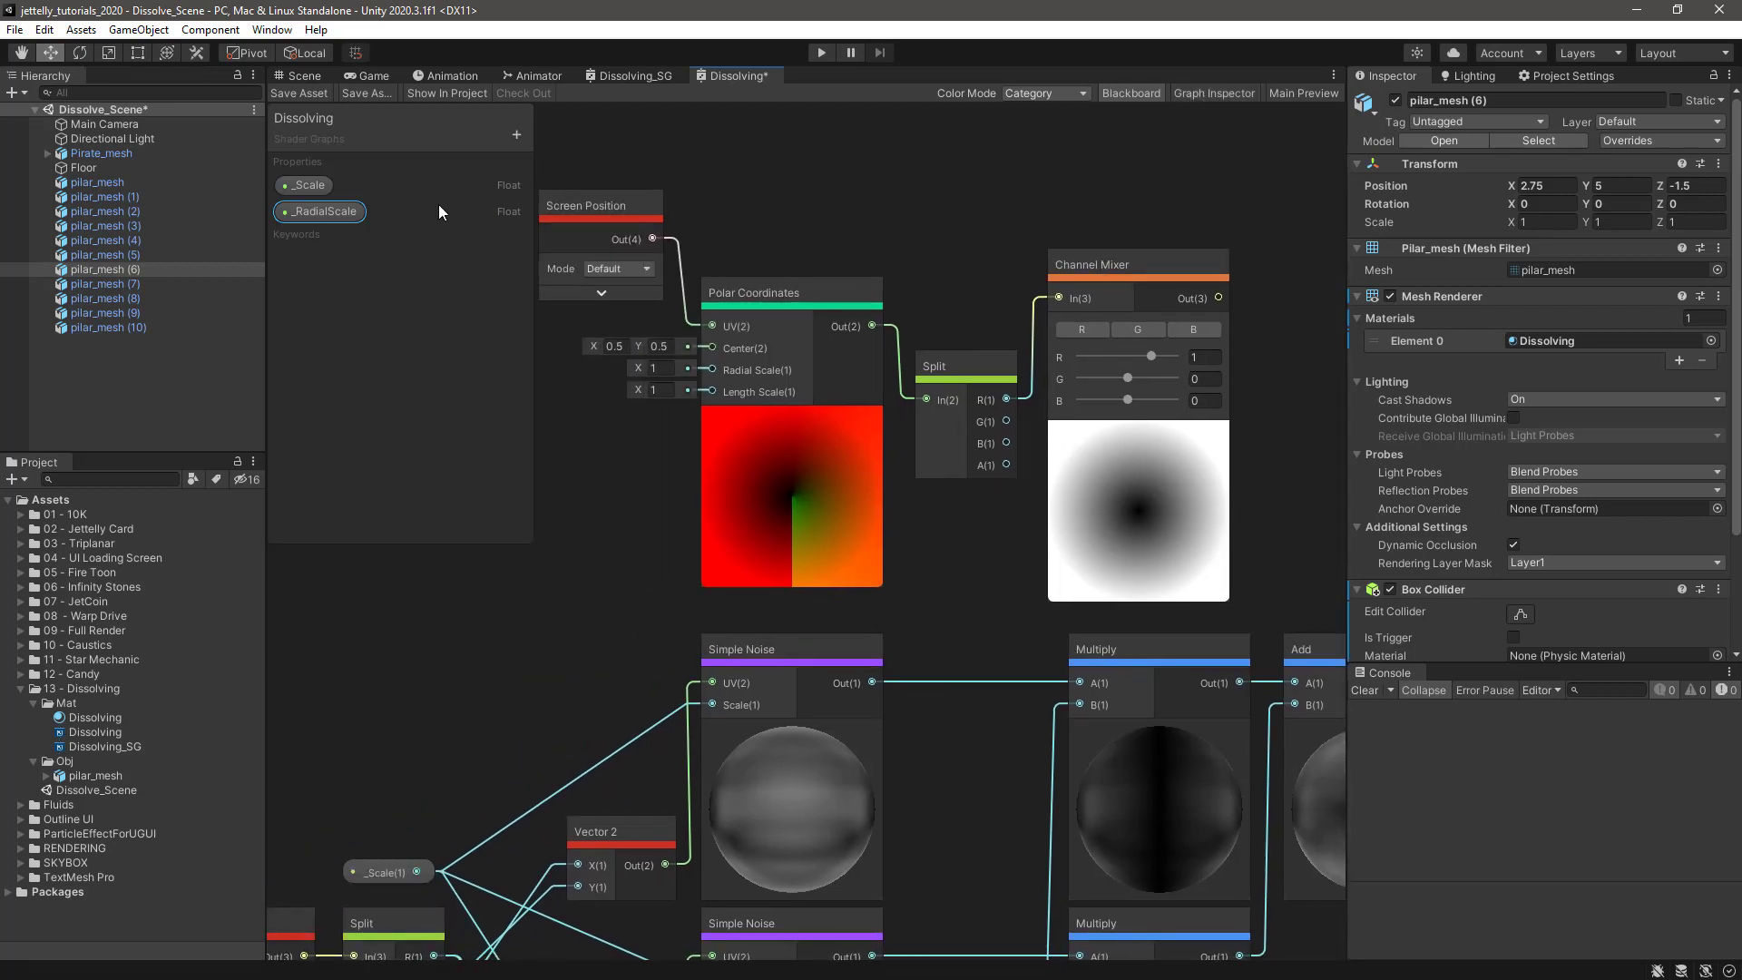
{"action": "left_click_drag", "start_coordinate": [345, 211], "coordinate": [700, 159]}
{"action": "left_click", "coordinate": [1183, 92]}
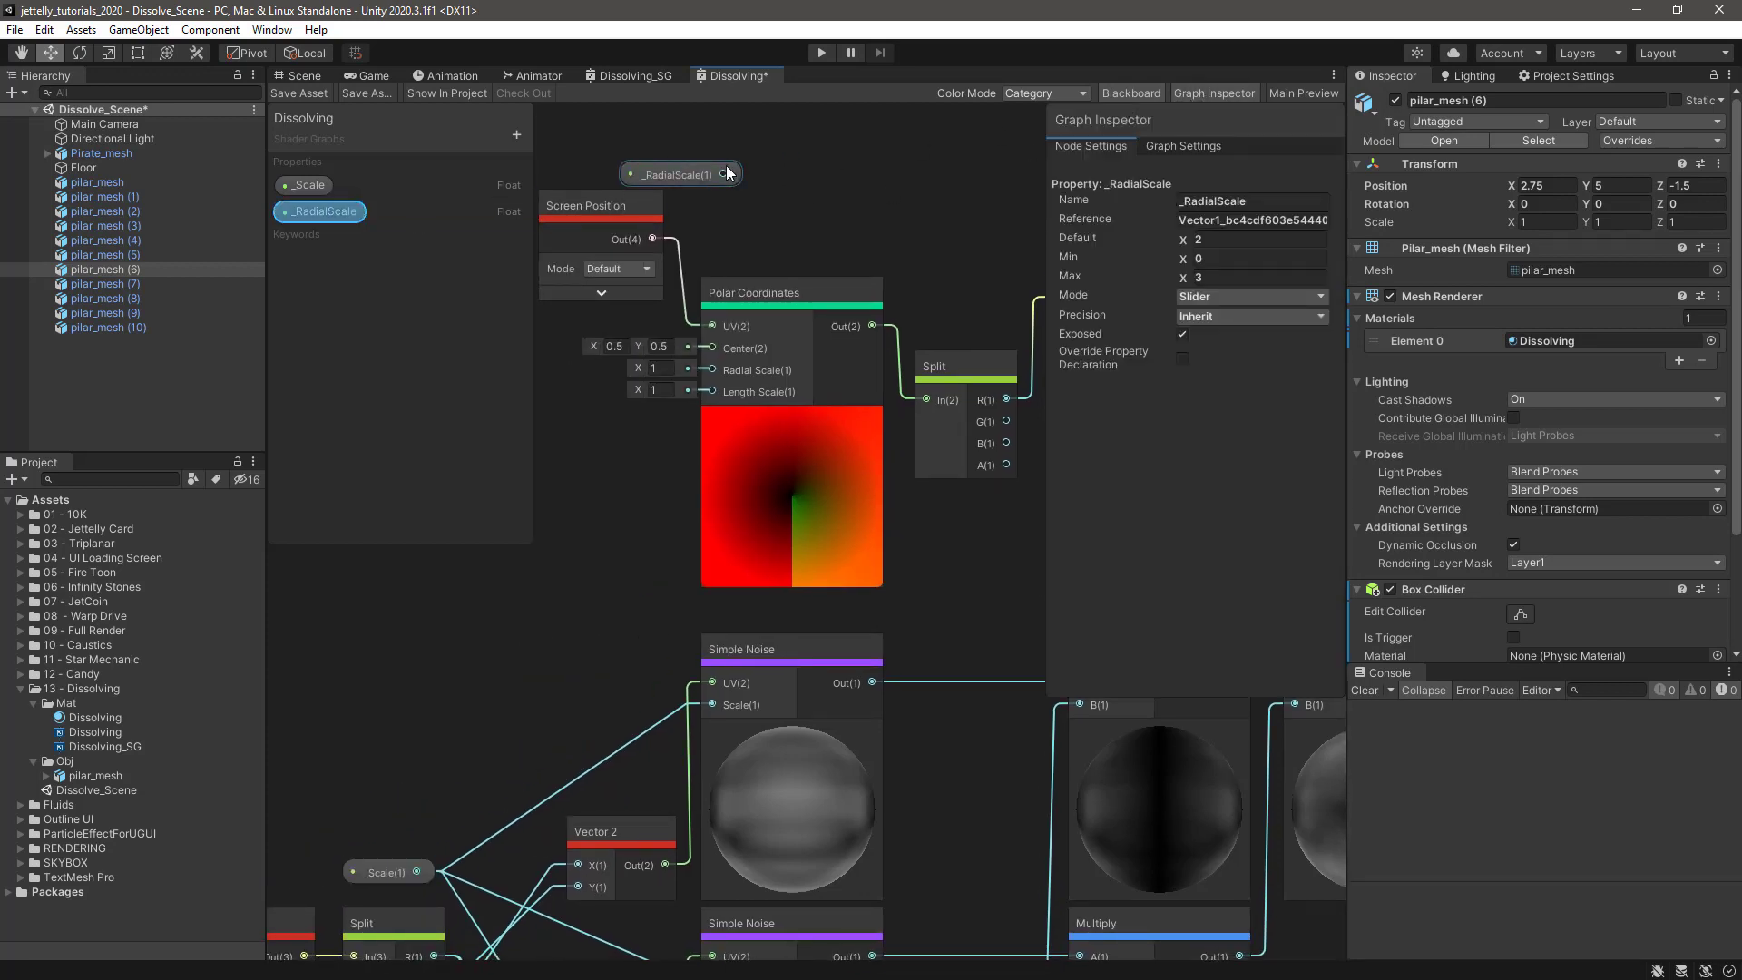
{"action": "left_click", "coordinate": [1207, 93]}
{"action": "left_click", "coordinate": [1131, 93]}
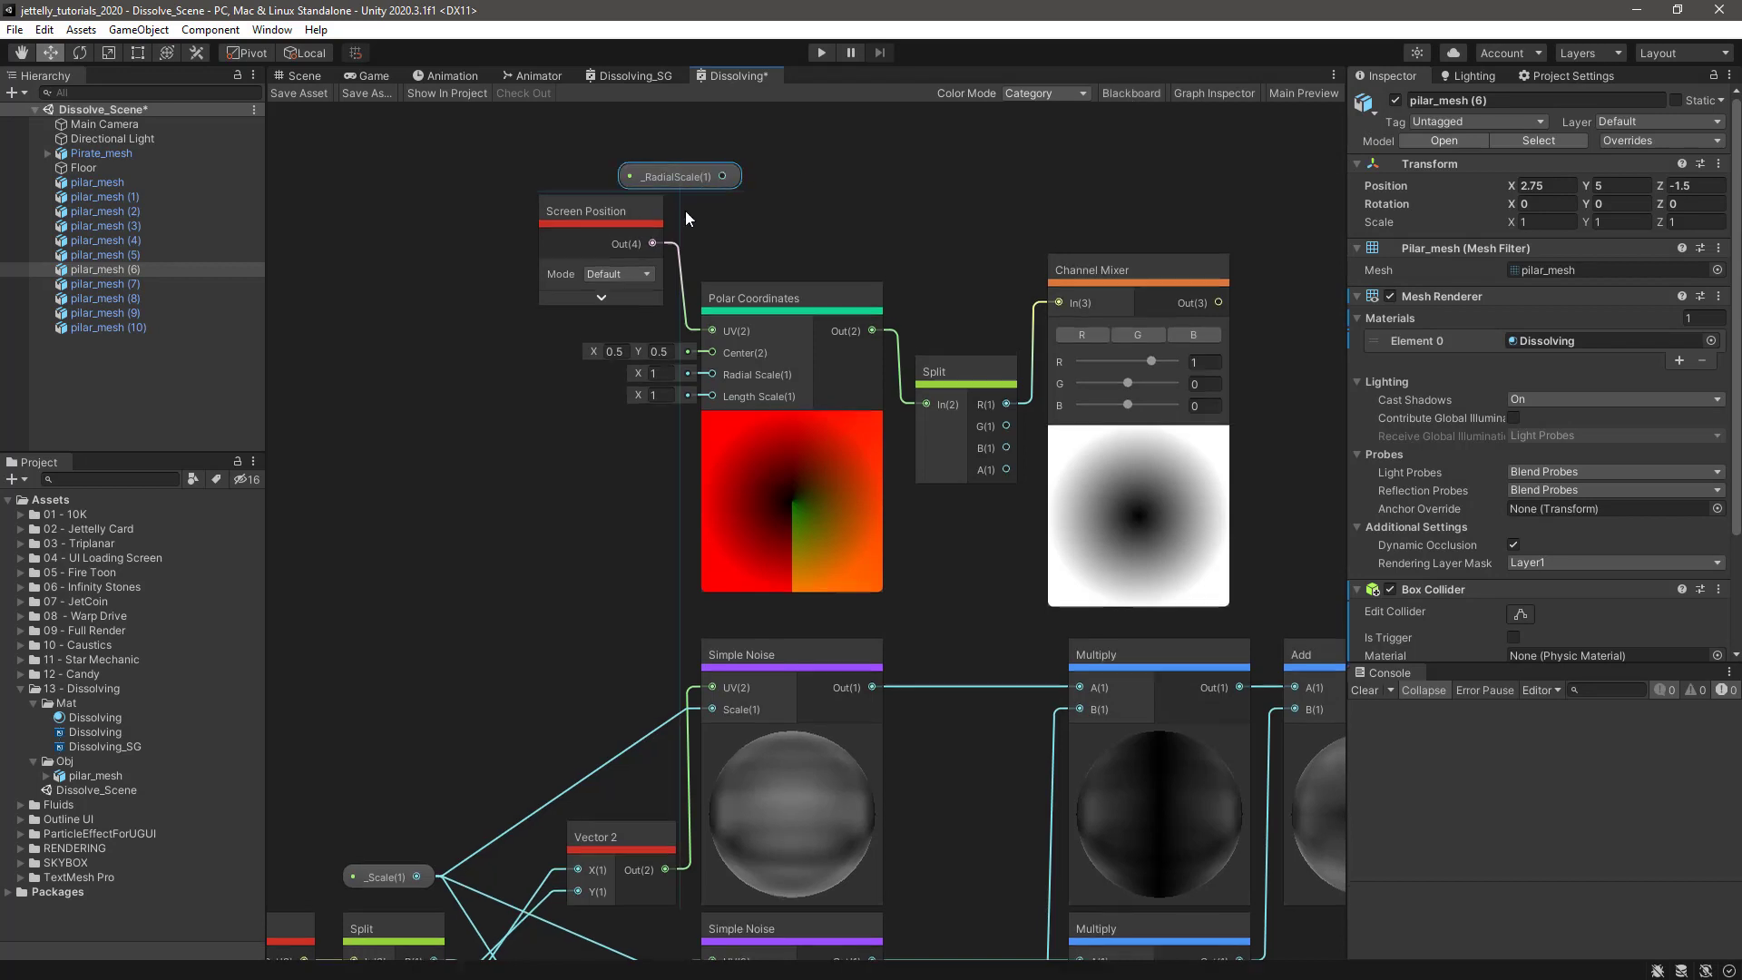
{"action": "left_click_drag", "start_coordinate": [714, 179], "coordinate": [712, 373]}
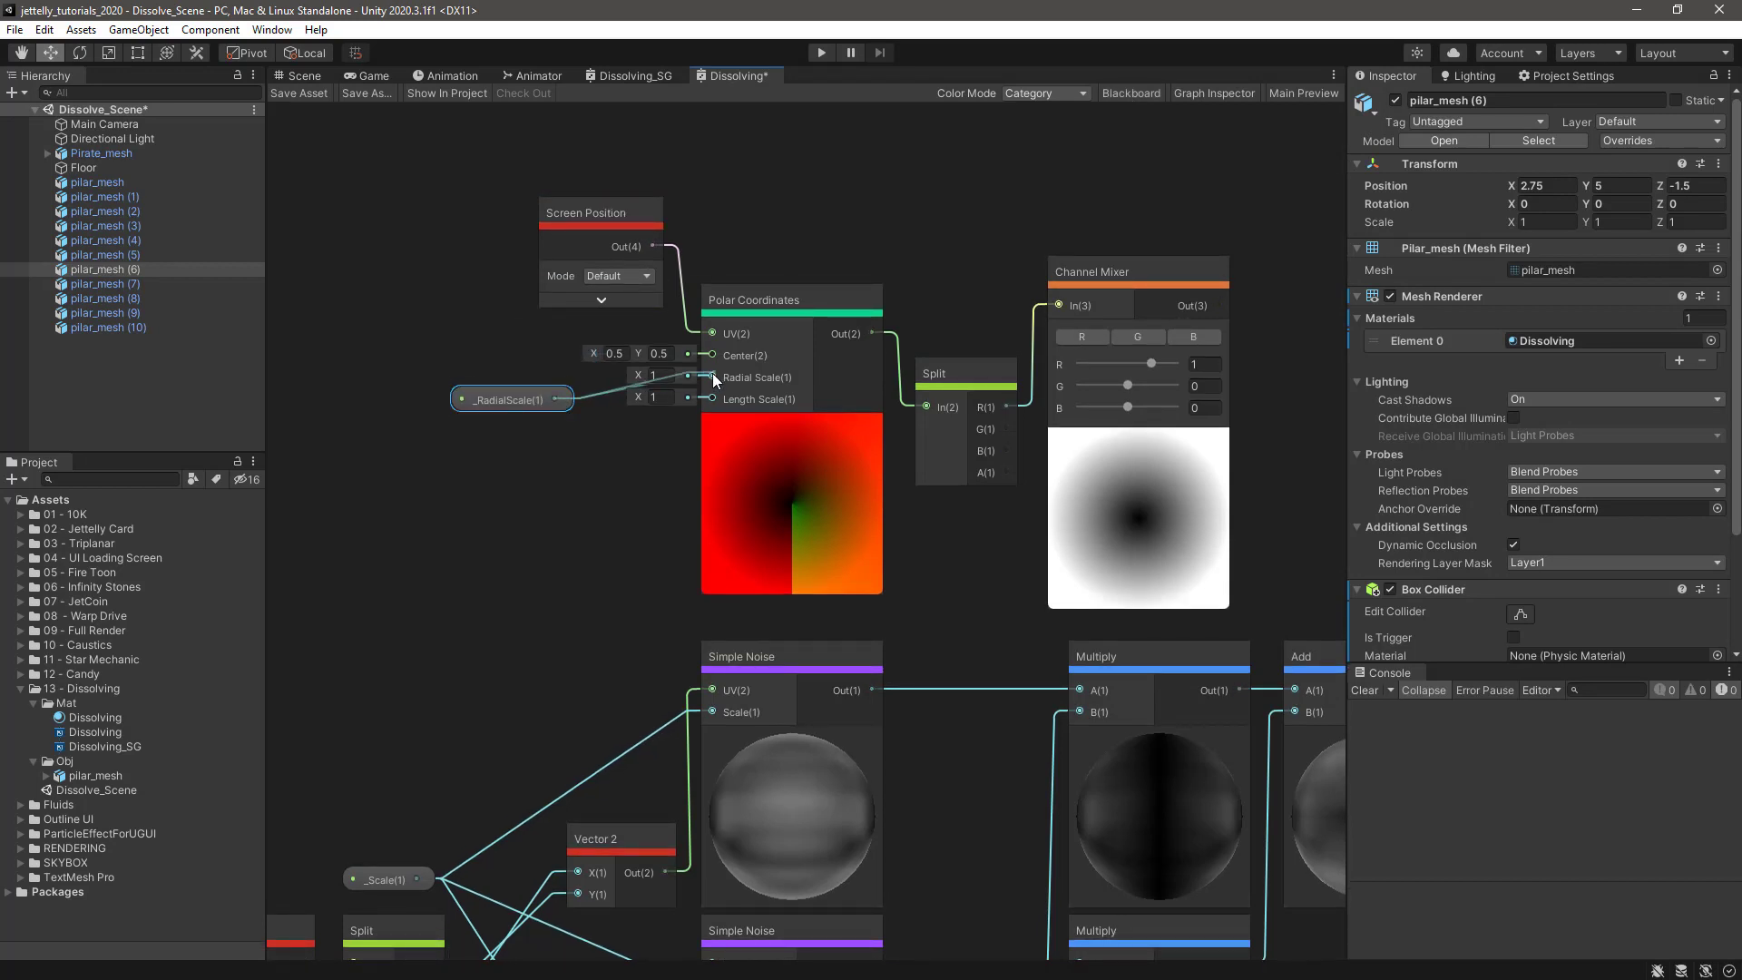
{"action": "left_click_drag", "start_coordinate": [537, 396], "coordinate": [532, 377]}
{"action": "left_click", "coordinate": [820, 223]}
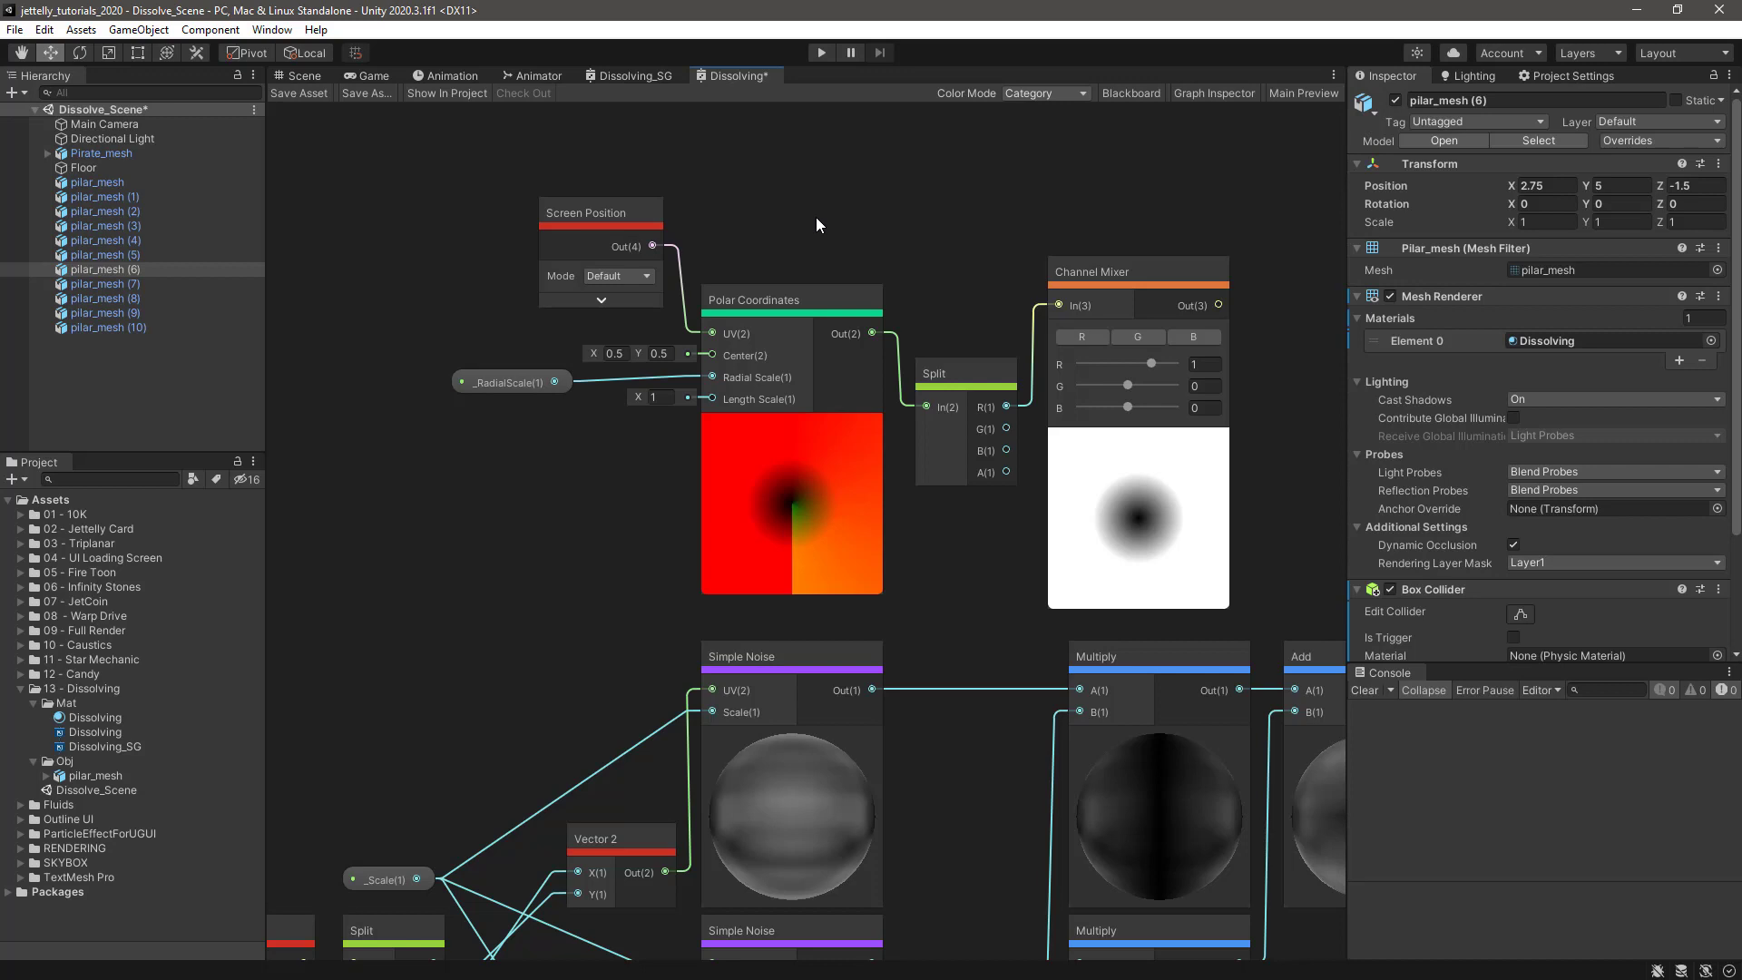
- Add a world-space Position node and a Camera node to the graph
{"action": "middle_click_drag", "start_coordinate": [815, 216], "coordinate": [691, 392]}
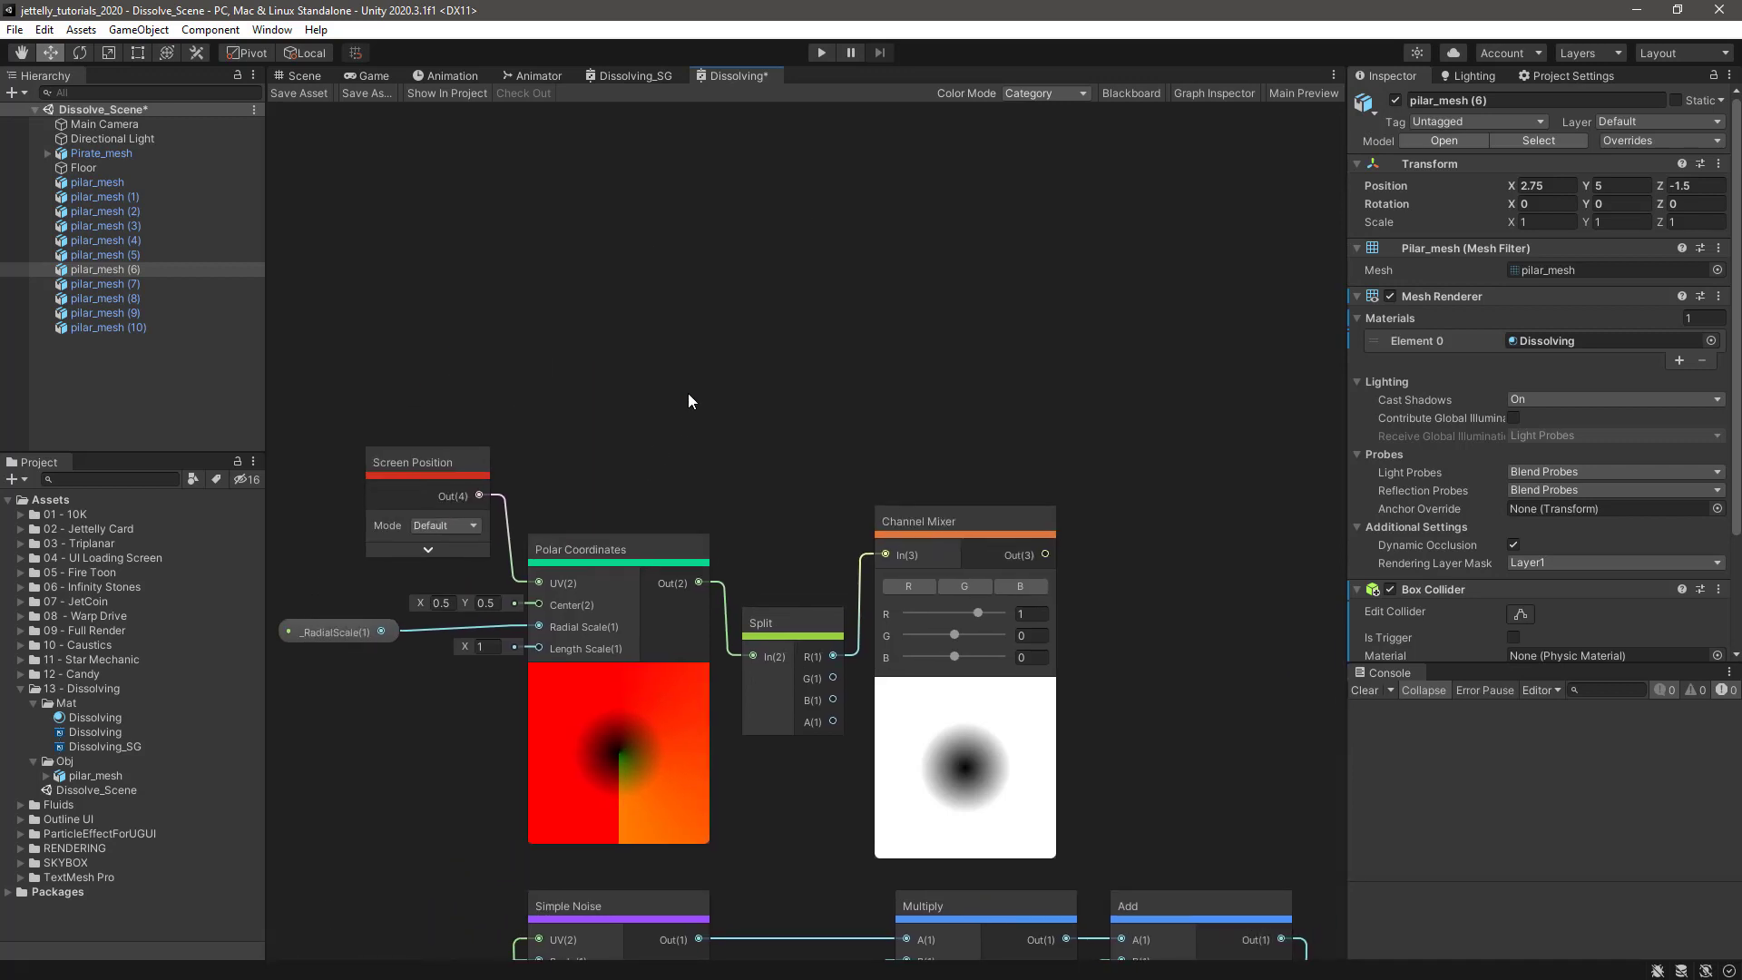
{"action": "key", "text": "space"}
{"action": "type", "text": "position"}
{"action": "key", "text": "Return"}
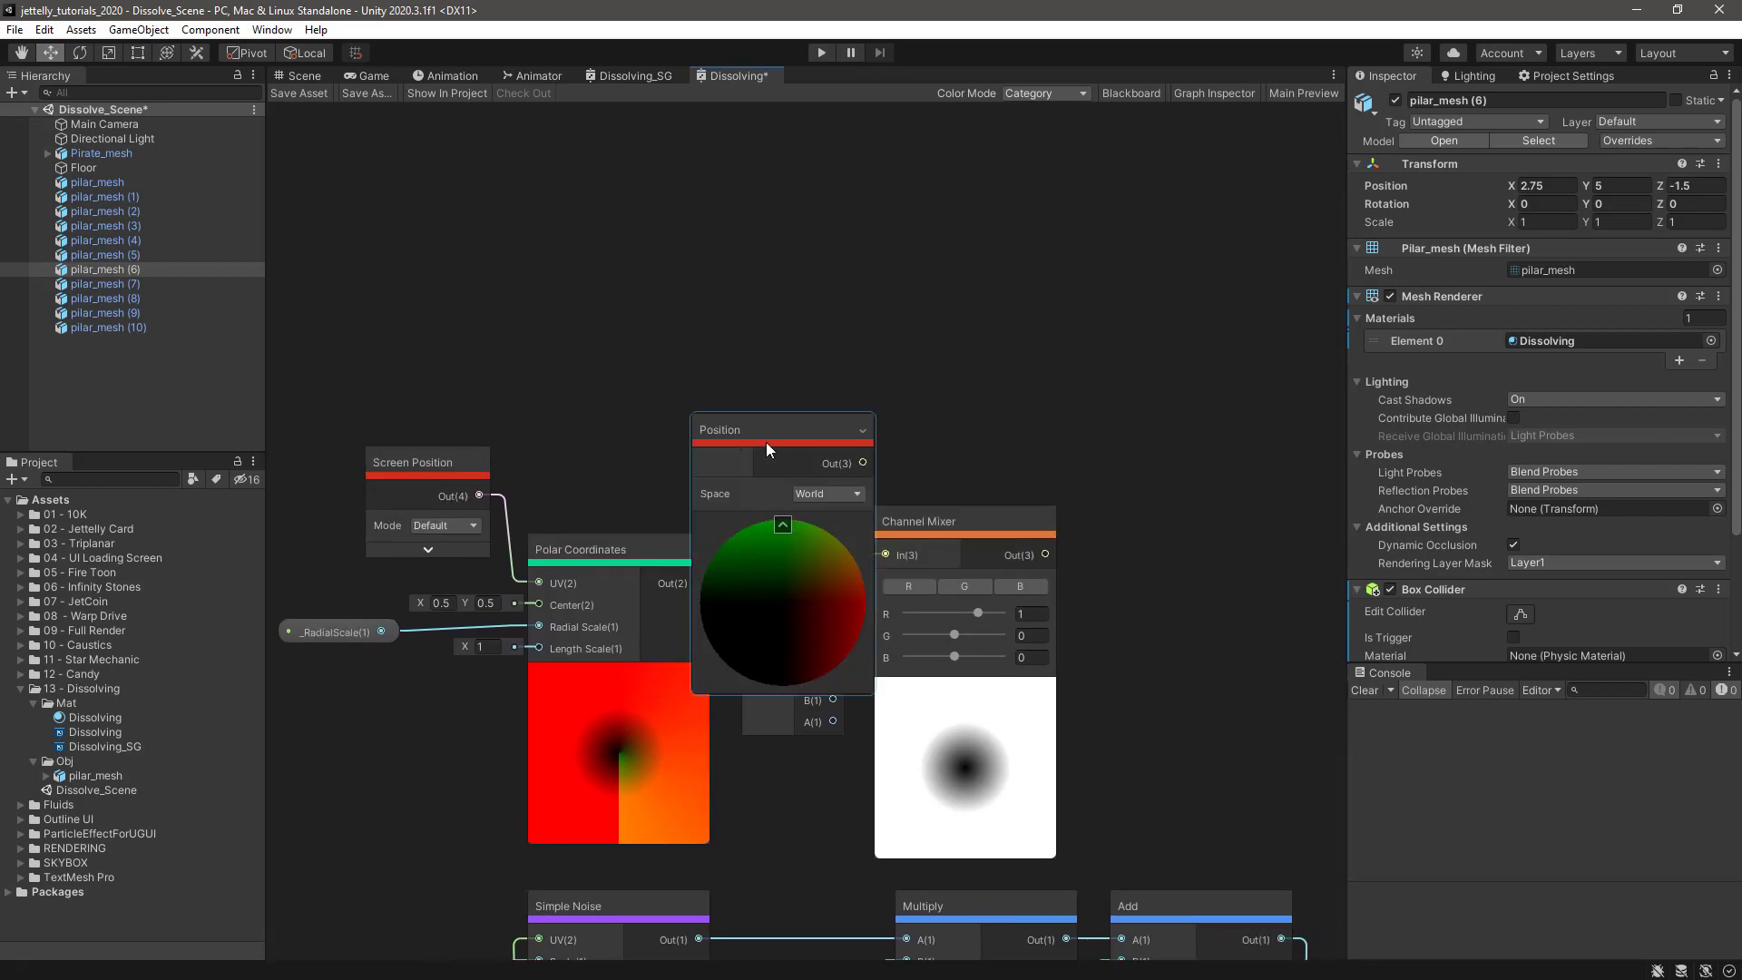
{"action": "left_click_drag", "start_coordinate": [766, 447], "coordinate": [747, 189]}
{"action": "key", "text": "space"}
{"action": "type", "text": "cam"}
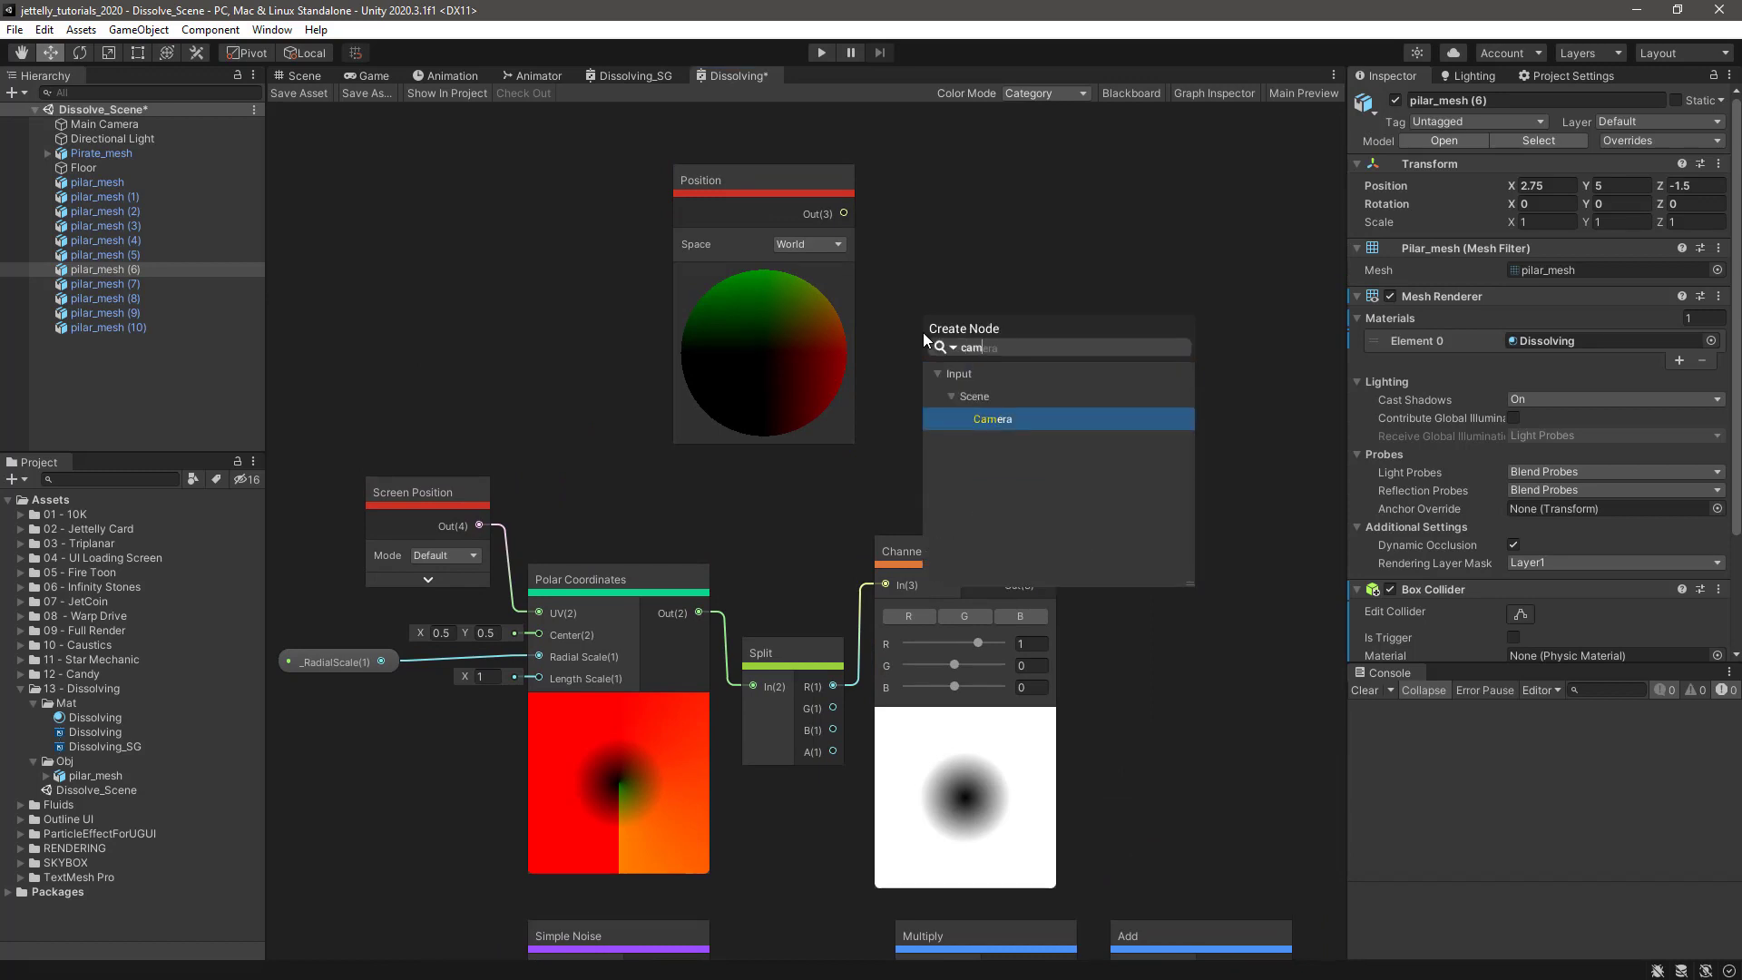
{"action": "key", "text": "Return"}
- Add a Distance node with world Position in A and Camera Position in B
{"action": "key", "text": "space"}
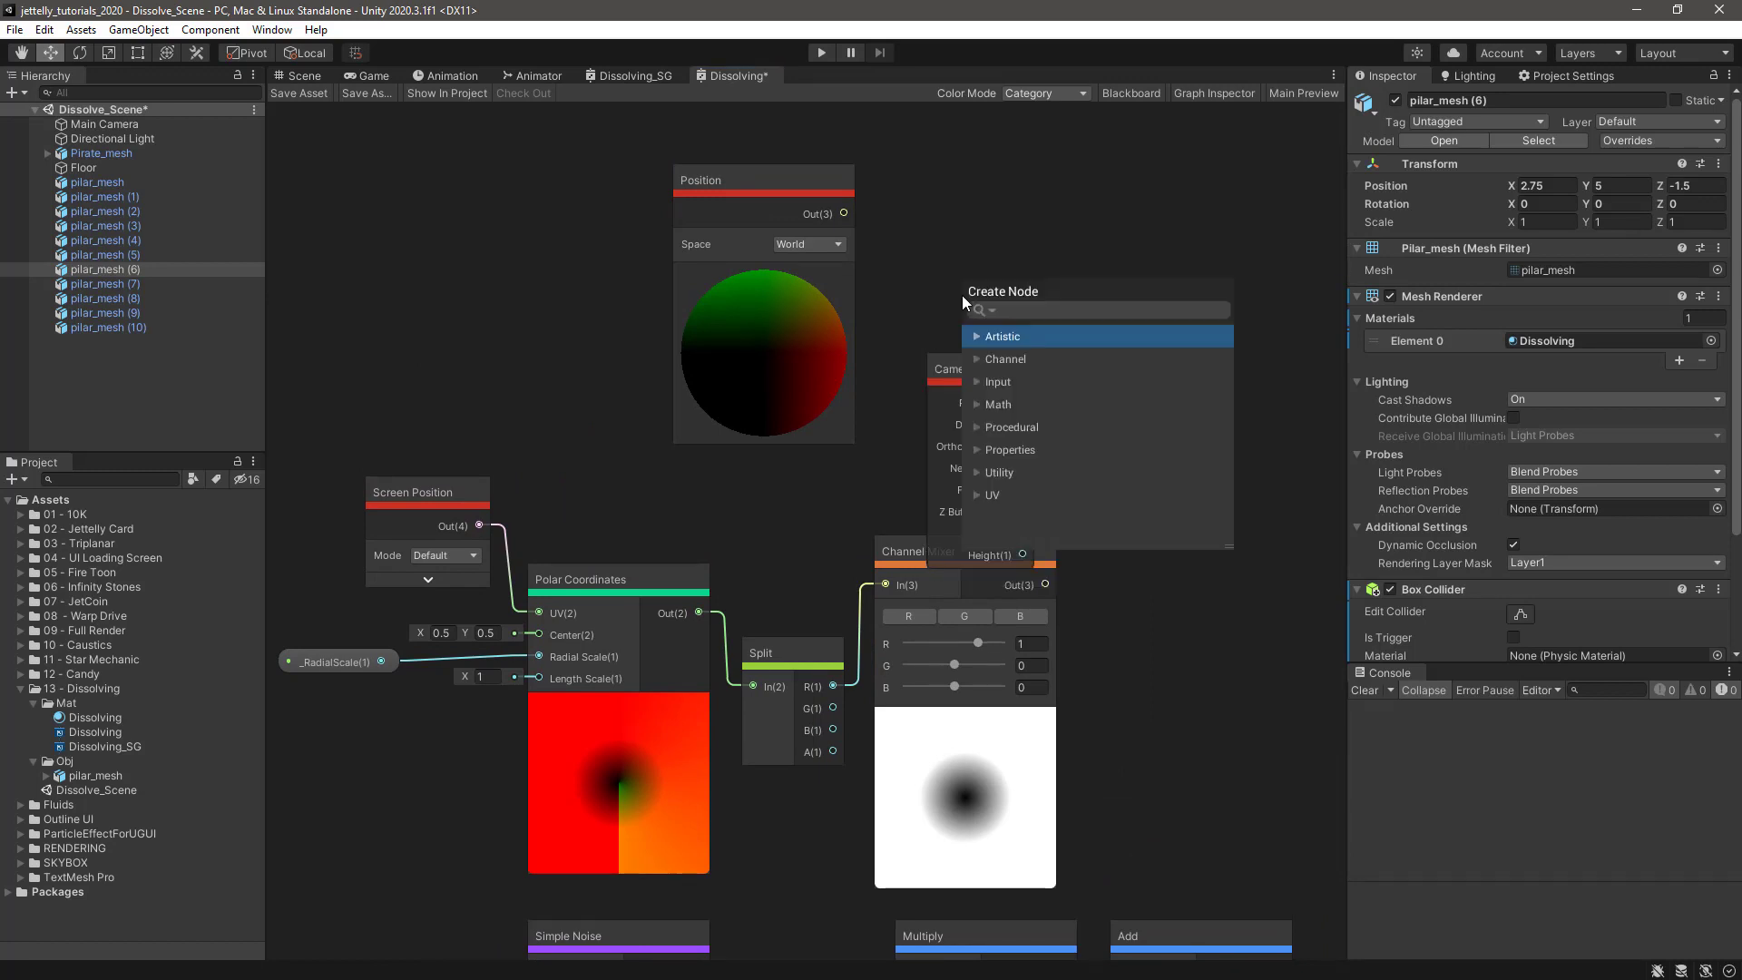
{"action": "type", "text": "dist"}
{"action": "key", "text": "Return"}
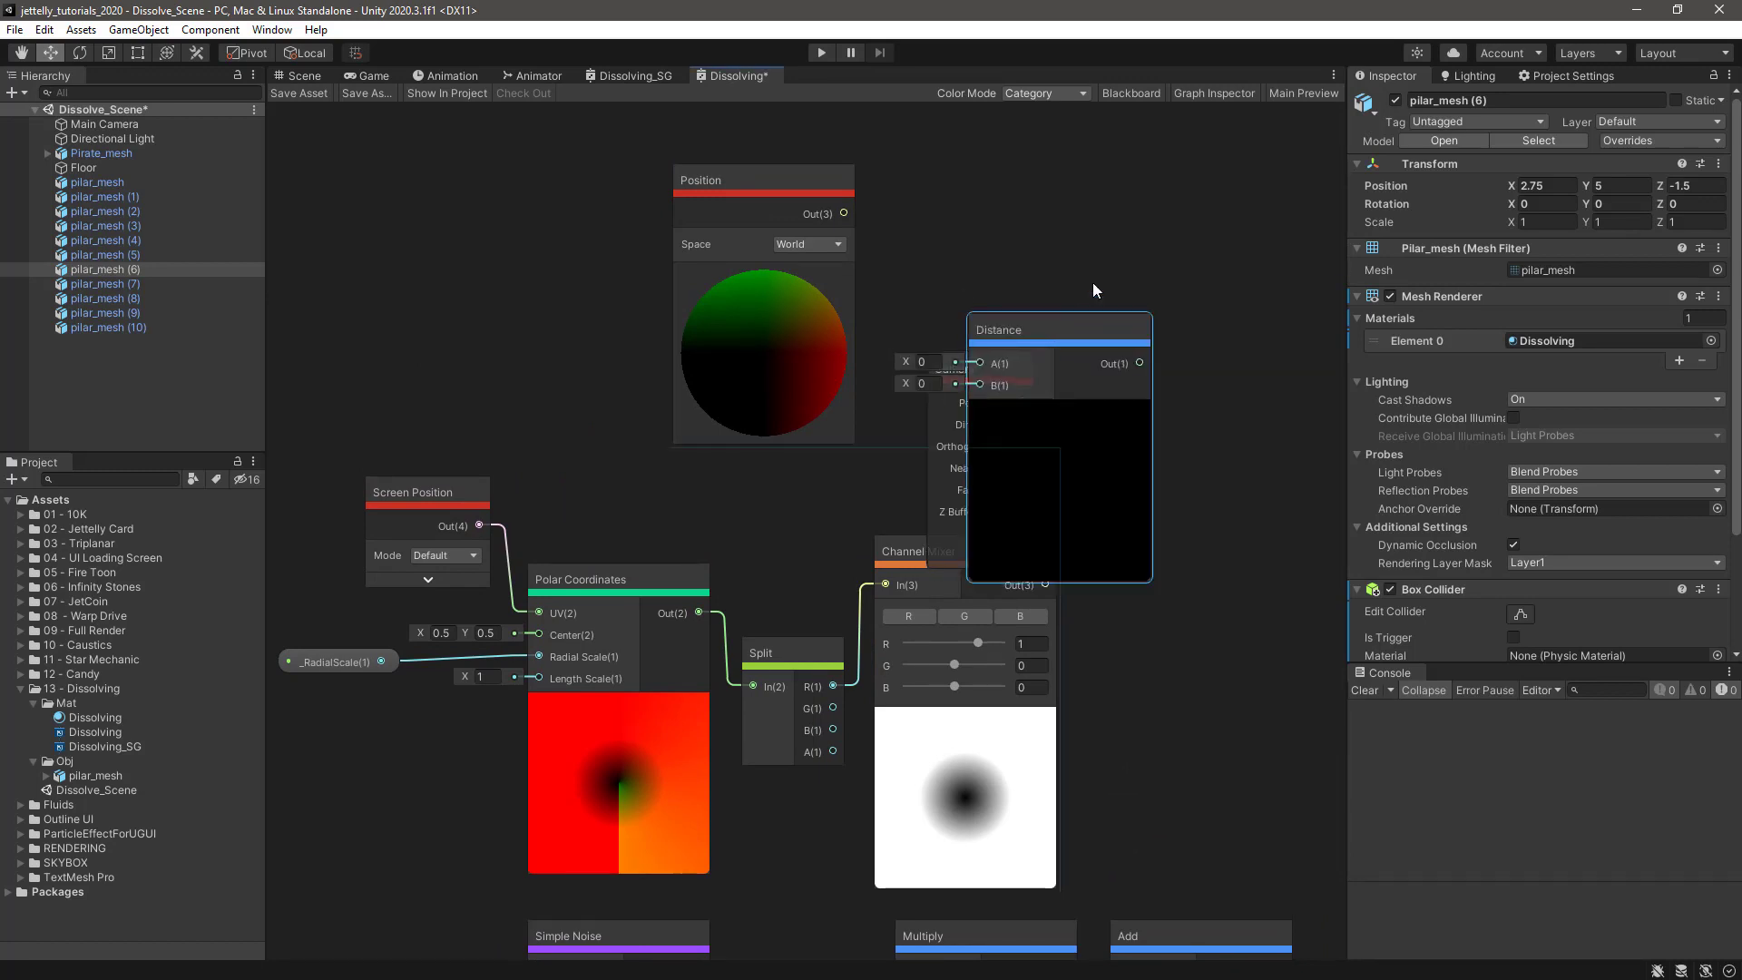
{"action": "left_click_drag", "start_coordinate": [1089, 331], "coordinate": [1150, 268]}
{"action": "left_click", "coordinate": [753, 271]}
{"action": "left_click_drag", "start_coordinate": [756, 185], "coordinate": [825, 167]}
{"action": "left_click_drag", "start_coordinate": [922, 420], "coordinate": [842, 308]}
{"action": "left_click_drag", "start_coordinate": [910, 198], "coordinate": [1039, 339]}
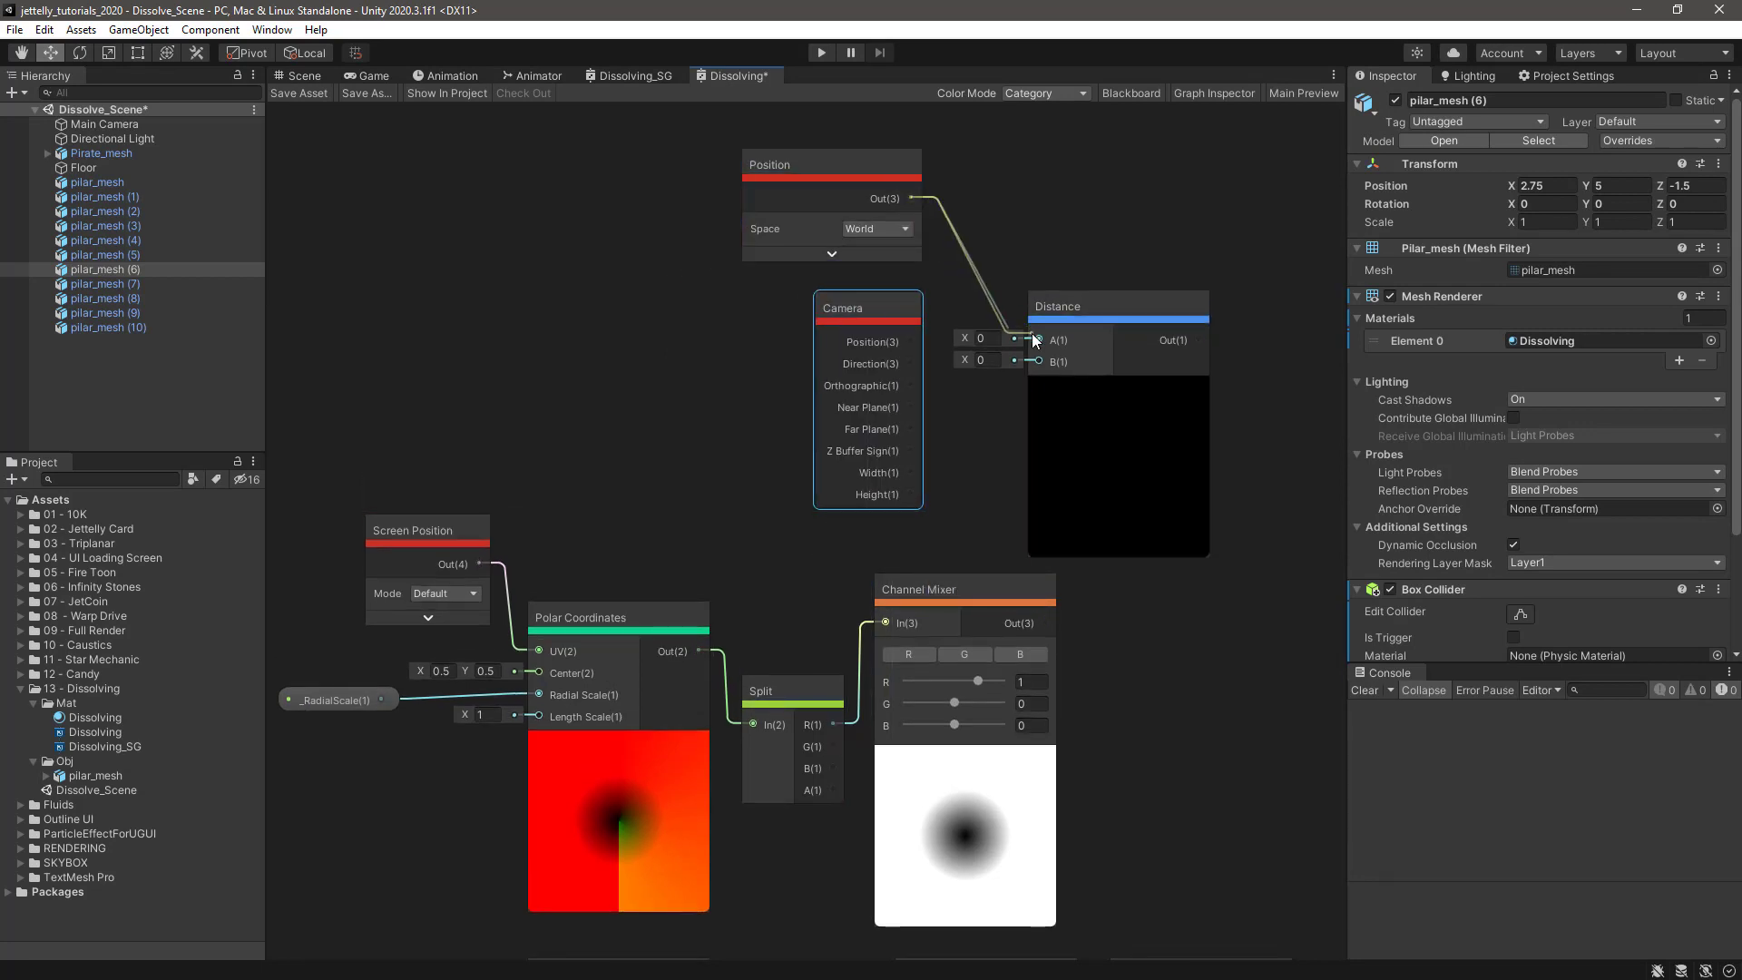
{"action": "left_click_drag", "start_coordinate": [910, 341], "coordinate": [1021, 239]}
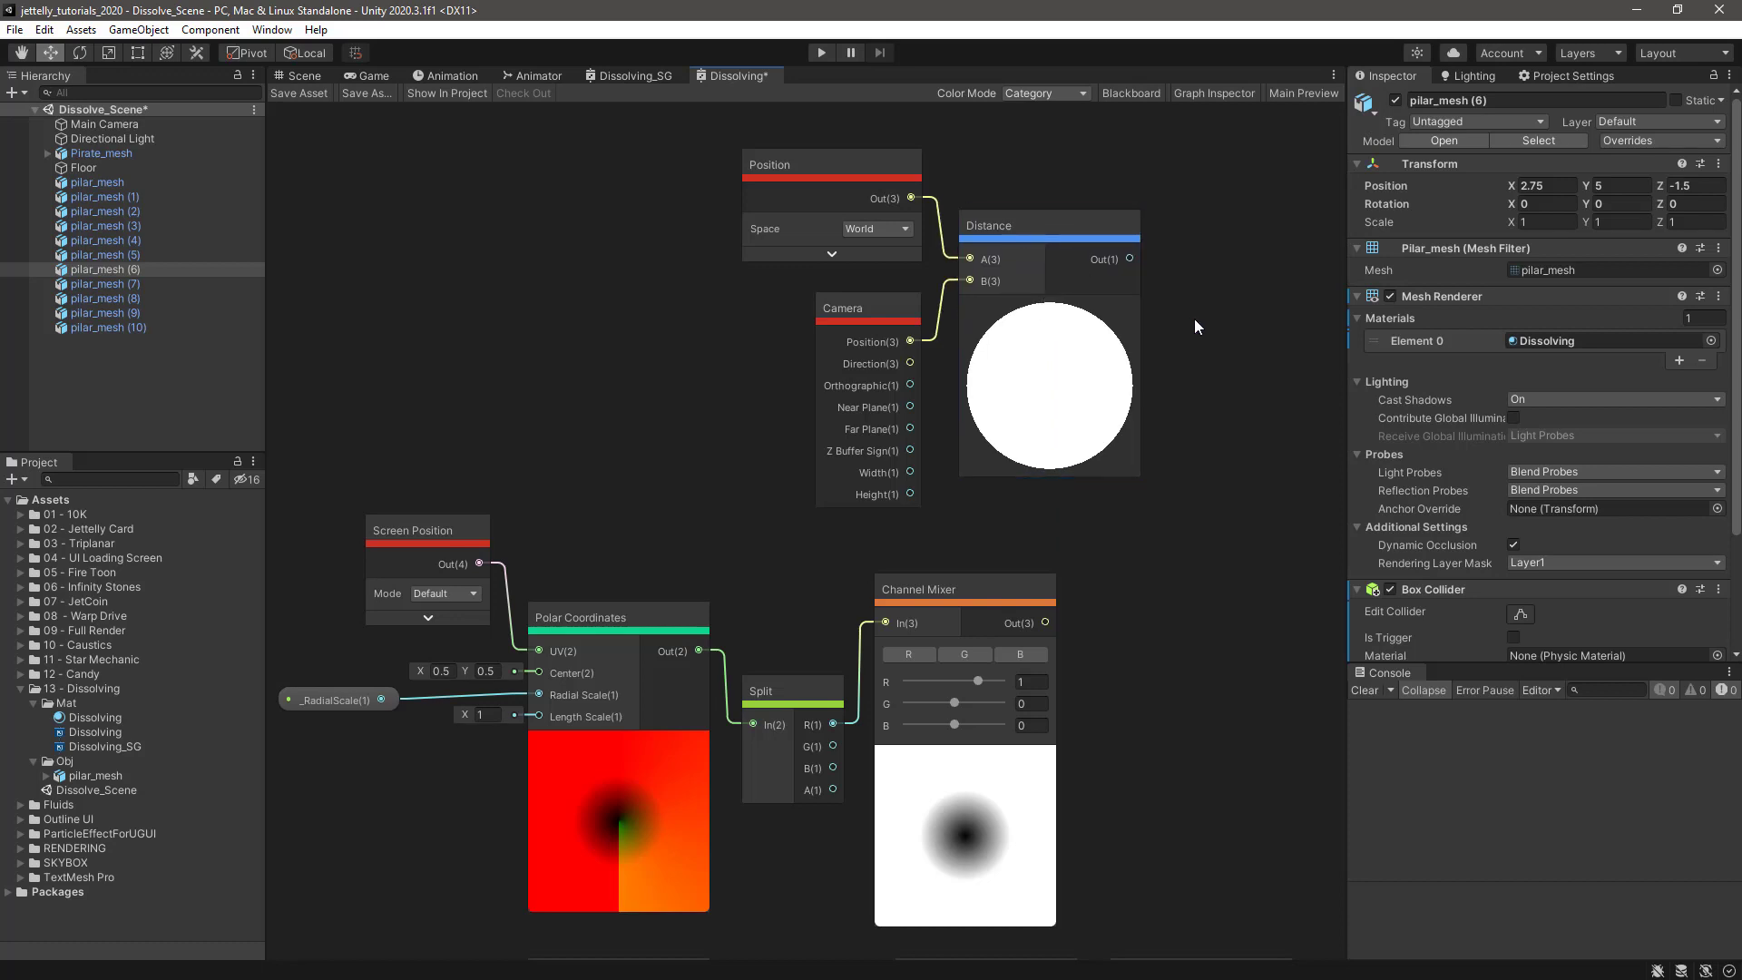
- Add a Divide node fed by the Distance output in A
{"action": "middle_click_drag", "start_coordinate": [1194, 318], "coordinate": [936, 367]}
{"action": "key", "text": "space"}
{"action": "type", "text": "div"}
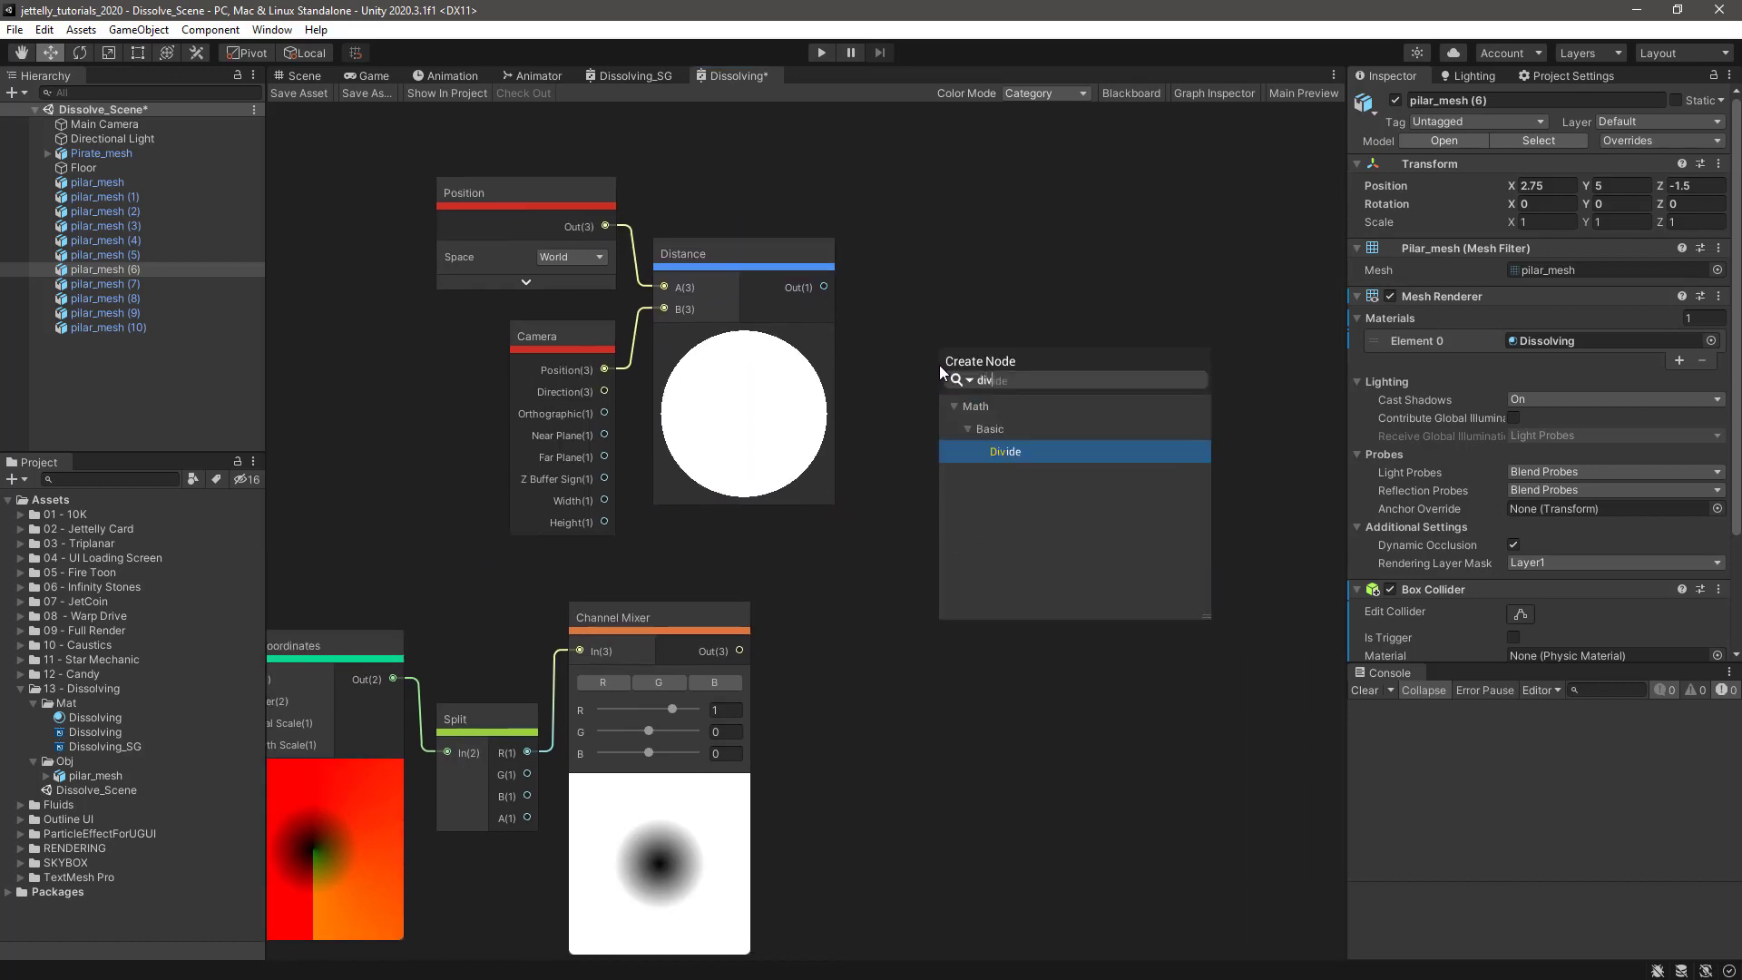
{"action": "key", "text": "Return"}
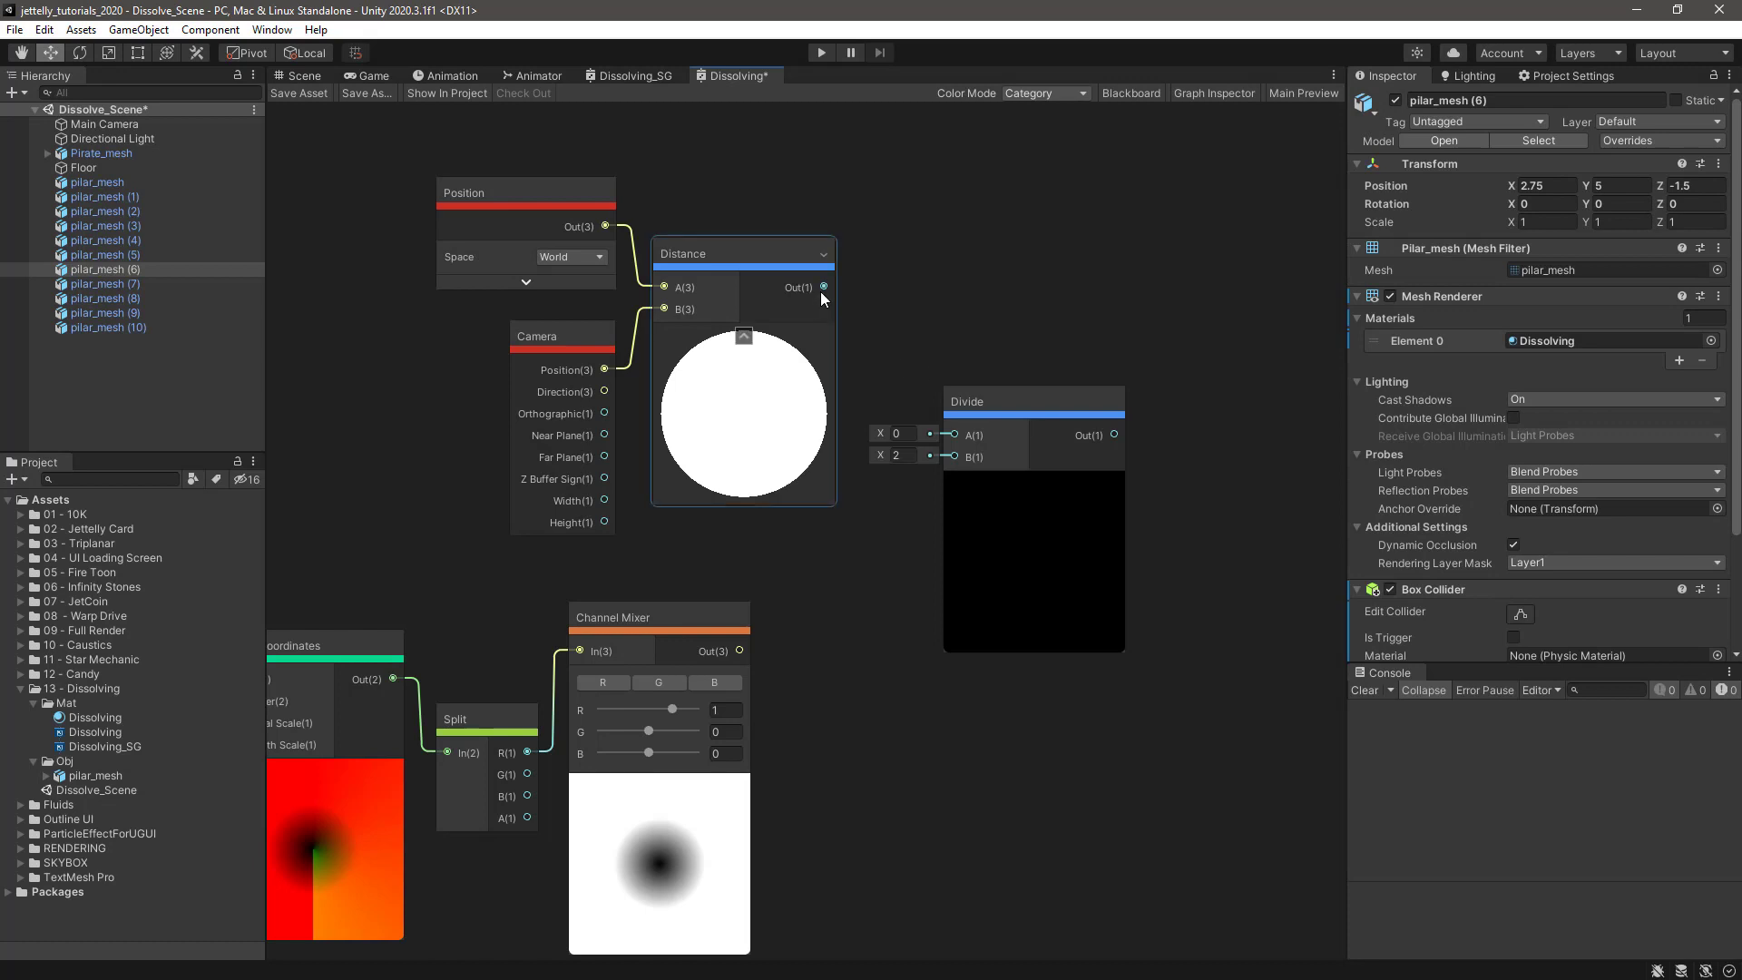
{"action": "left_click_drag", "start_coordinate": [824, 287], "coordinate": [955, 435]}
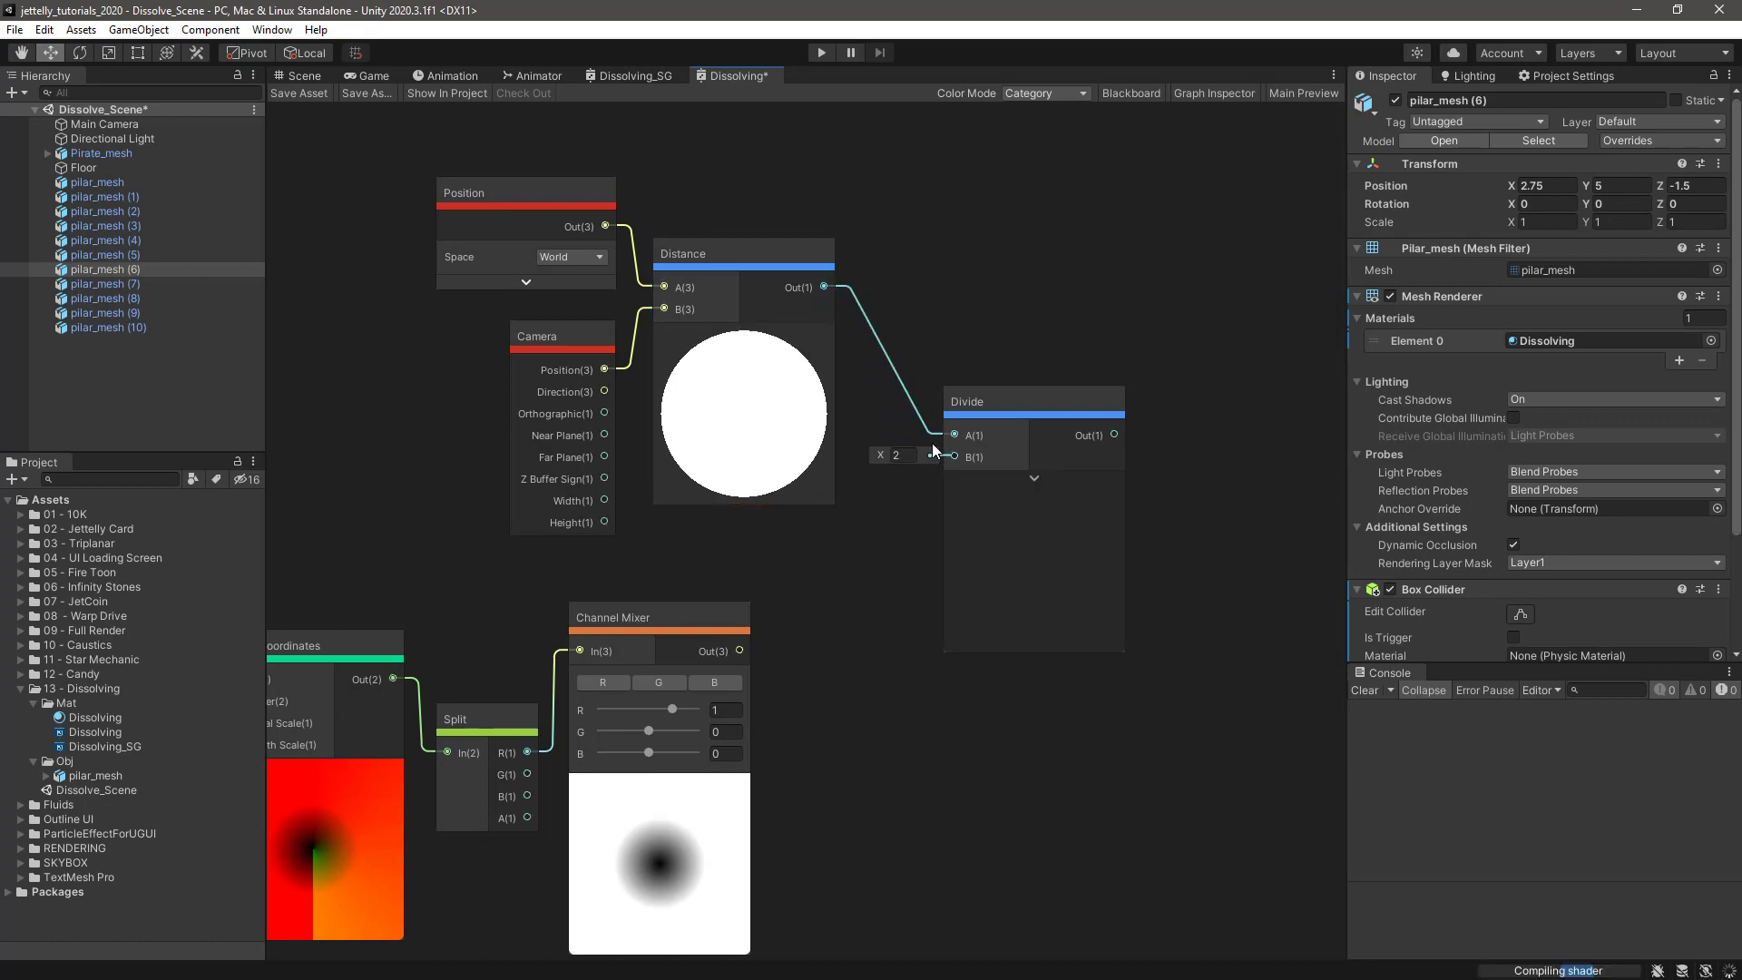
- Set the Divide node's B to 10 and collapse the Divide and Distance previews
{"action": "type", "text": "10"}
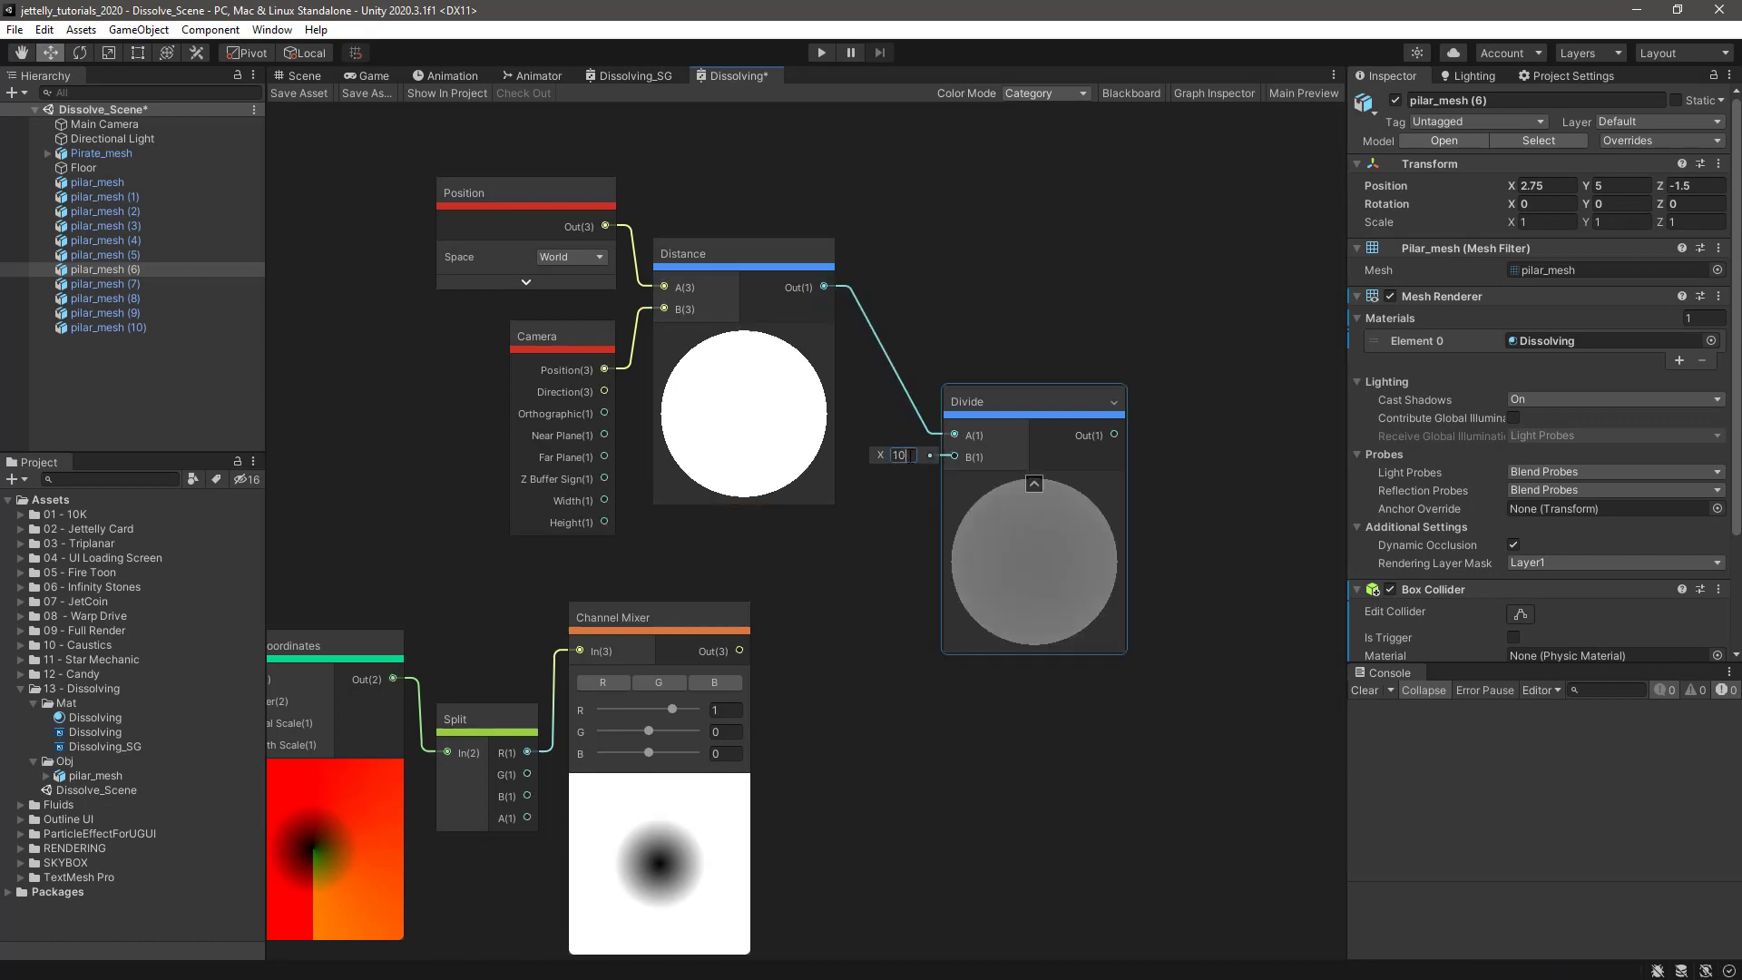
{"action": "left_click", "coordinate": [1034, 485]}
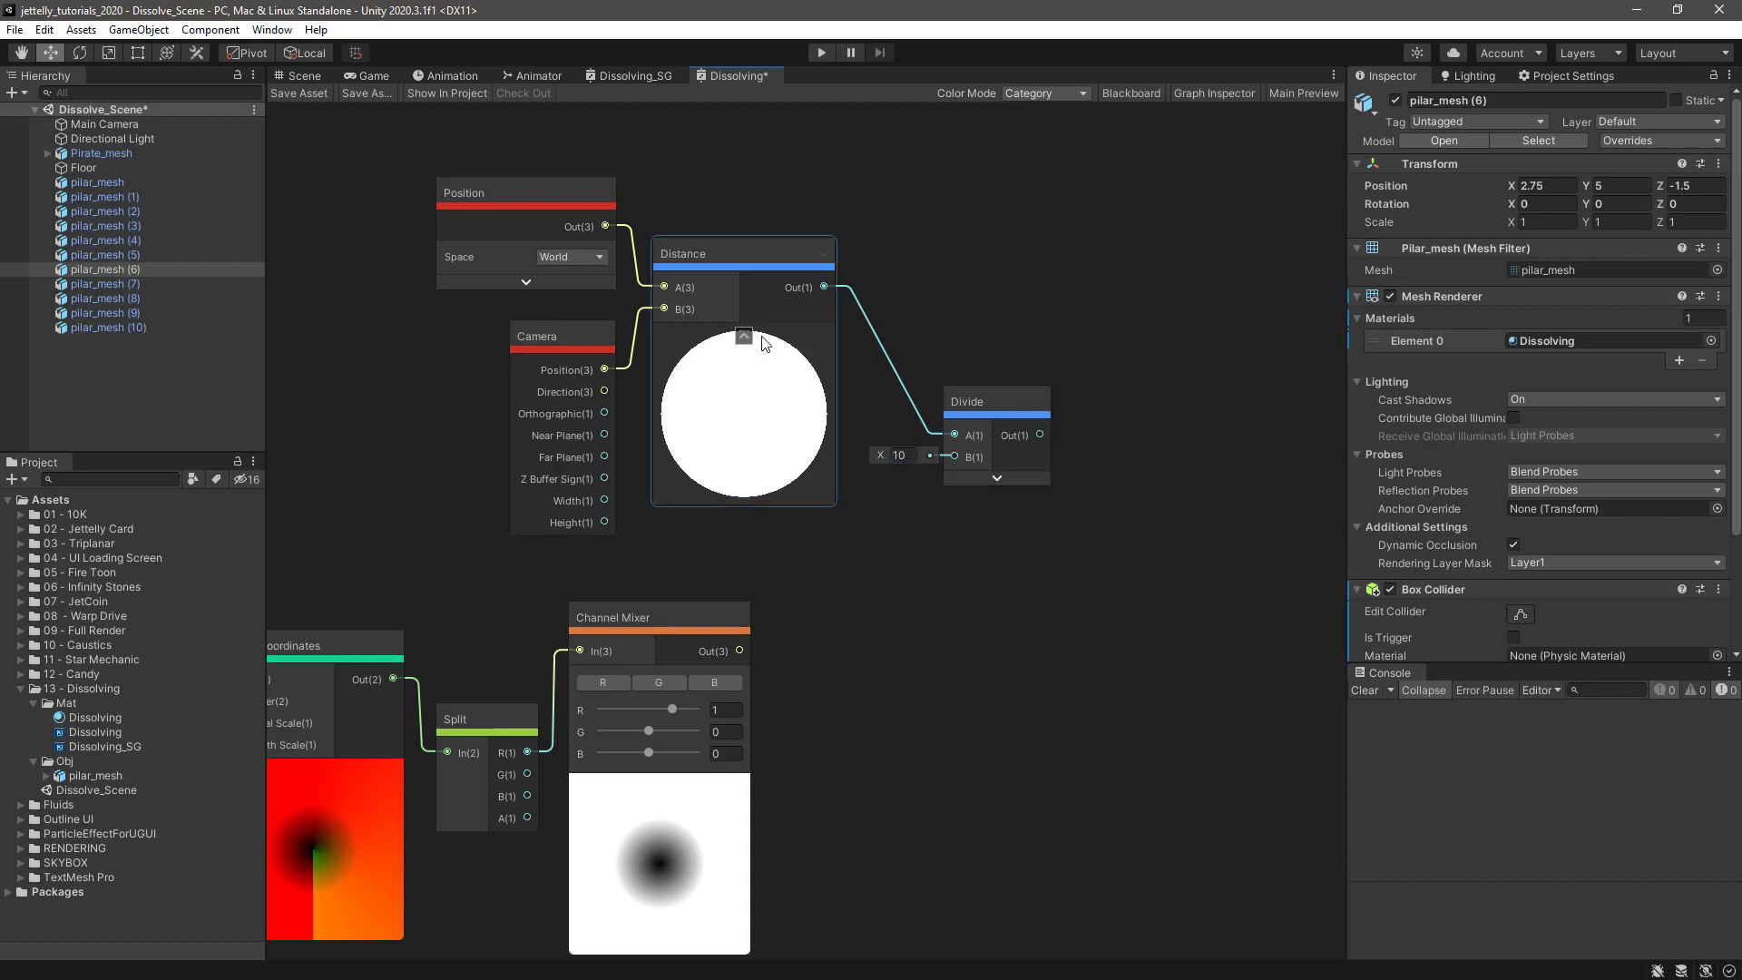
{"action": "left_click", "coordinate": [744, 334]}
{"action": "left_click_drag", "start_coordinate": [978, 399], "coordinate": [828, 371]}
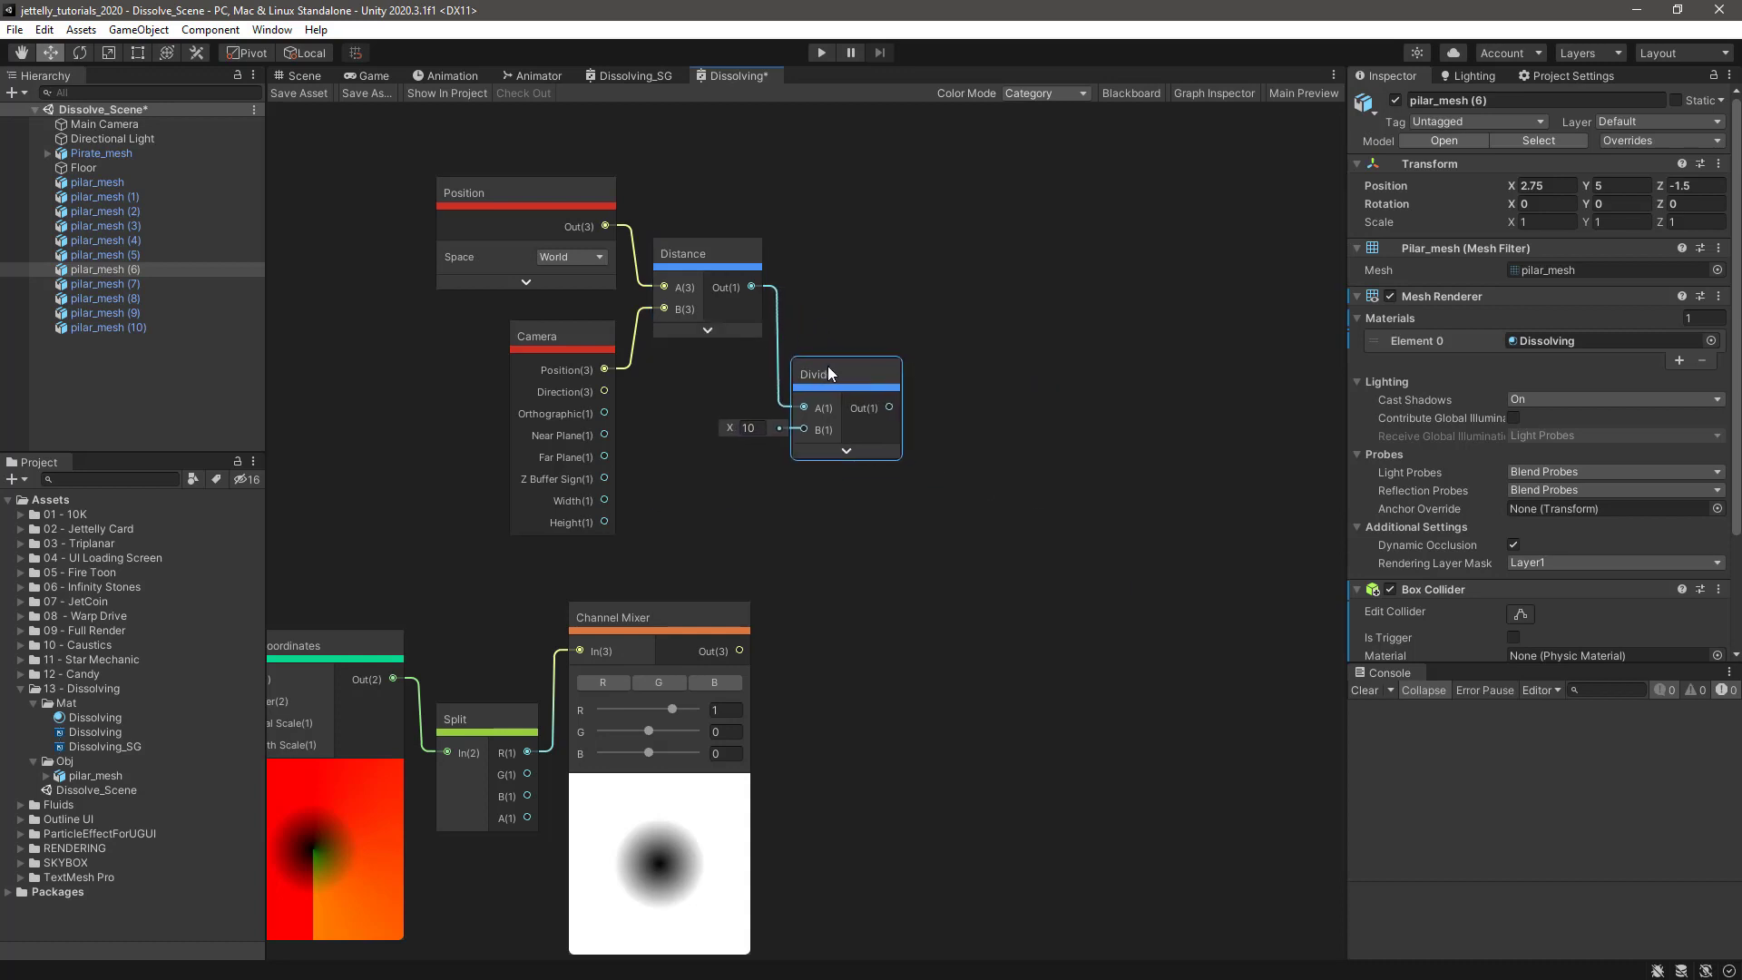
{"action": "left_click", "coordinate": [952, 490]}
- Add a Power node (B=2) squaring the divided distance
{"action": "key", "text": "space"}
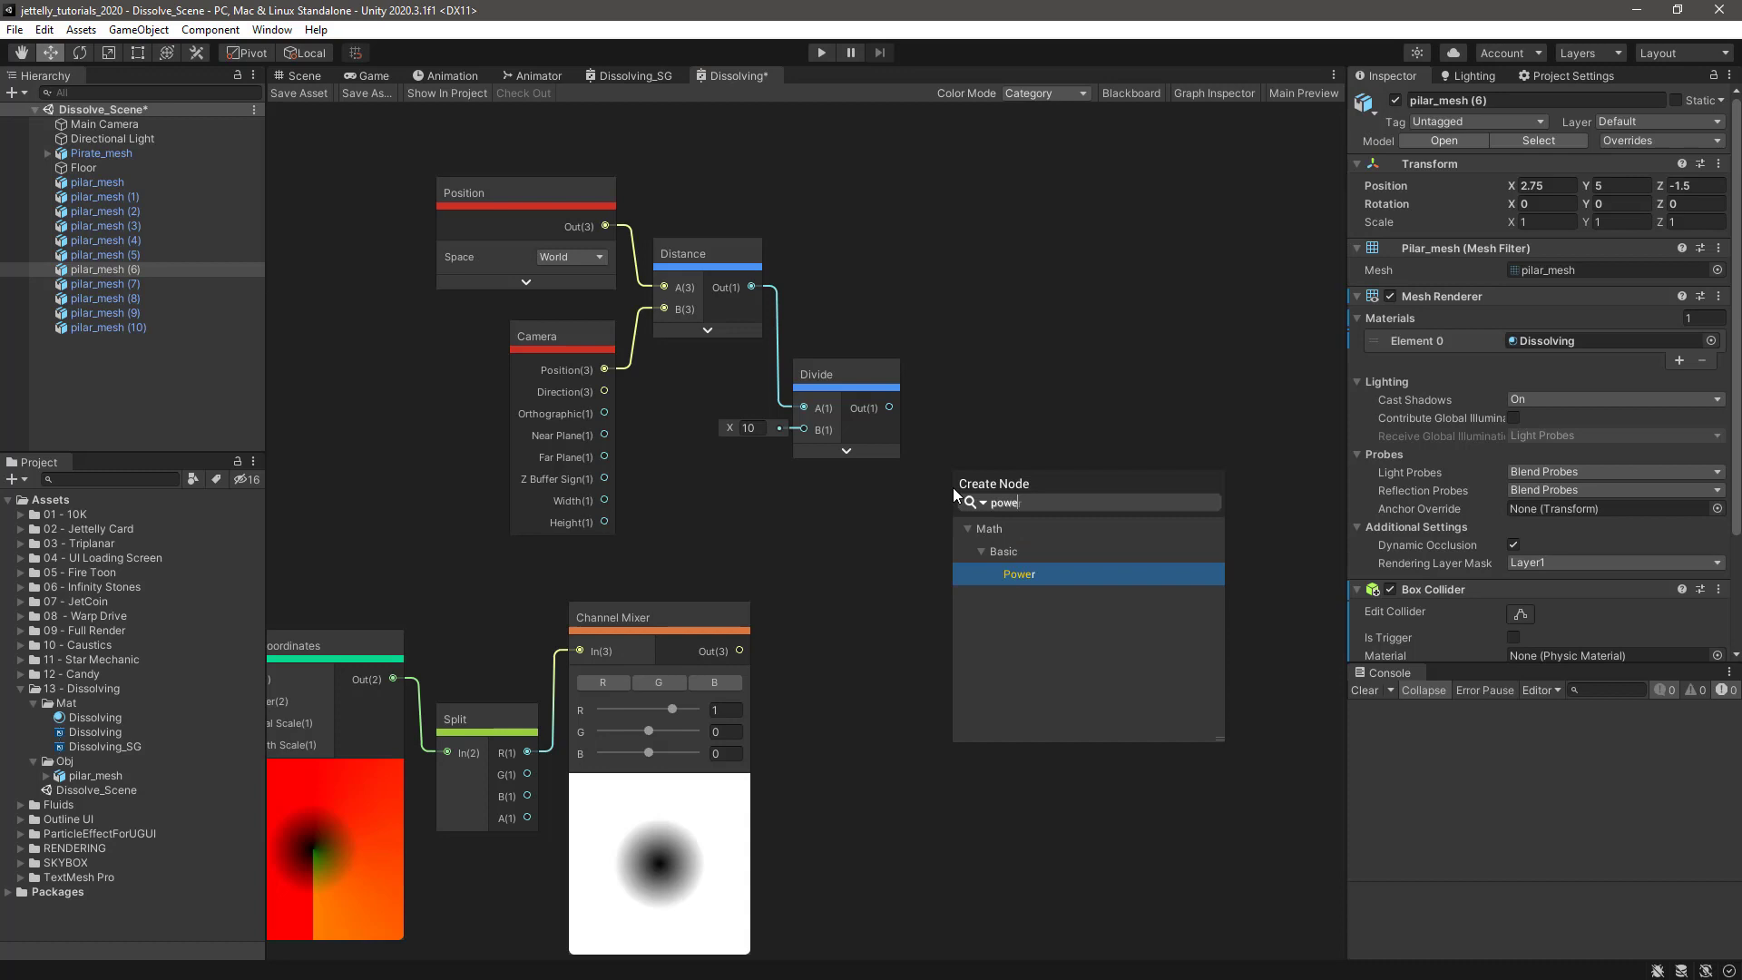
{"action": "key", "text": "Escape"}
{"action": "left_click", "coordinate": [1026, 591]}
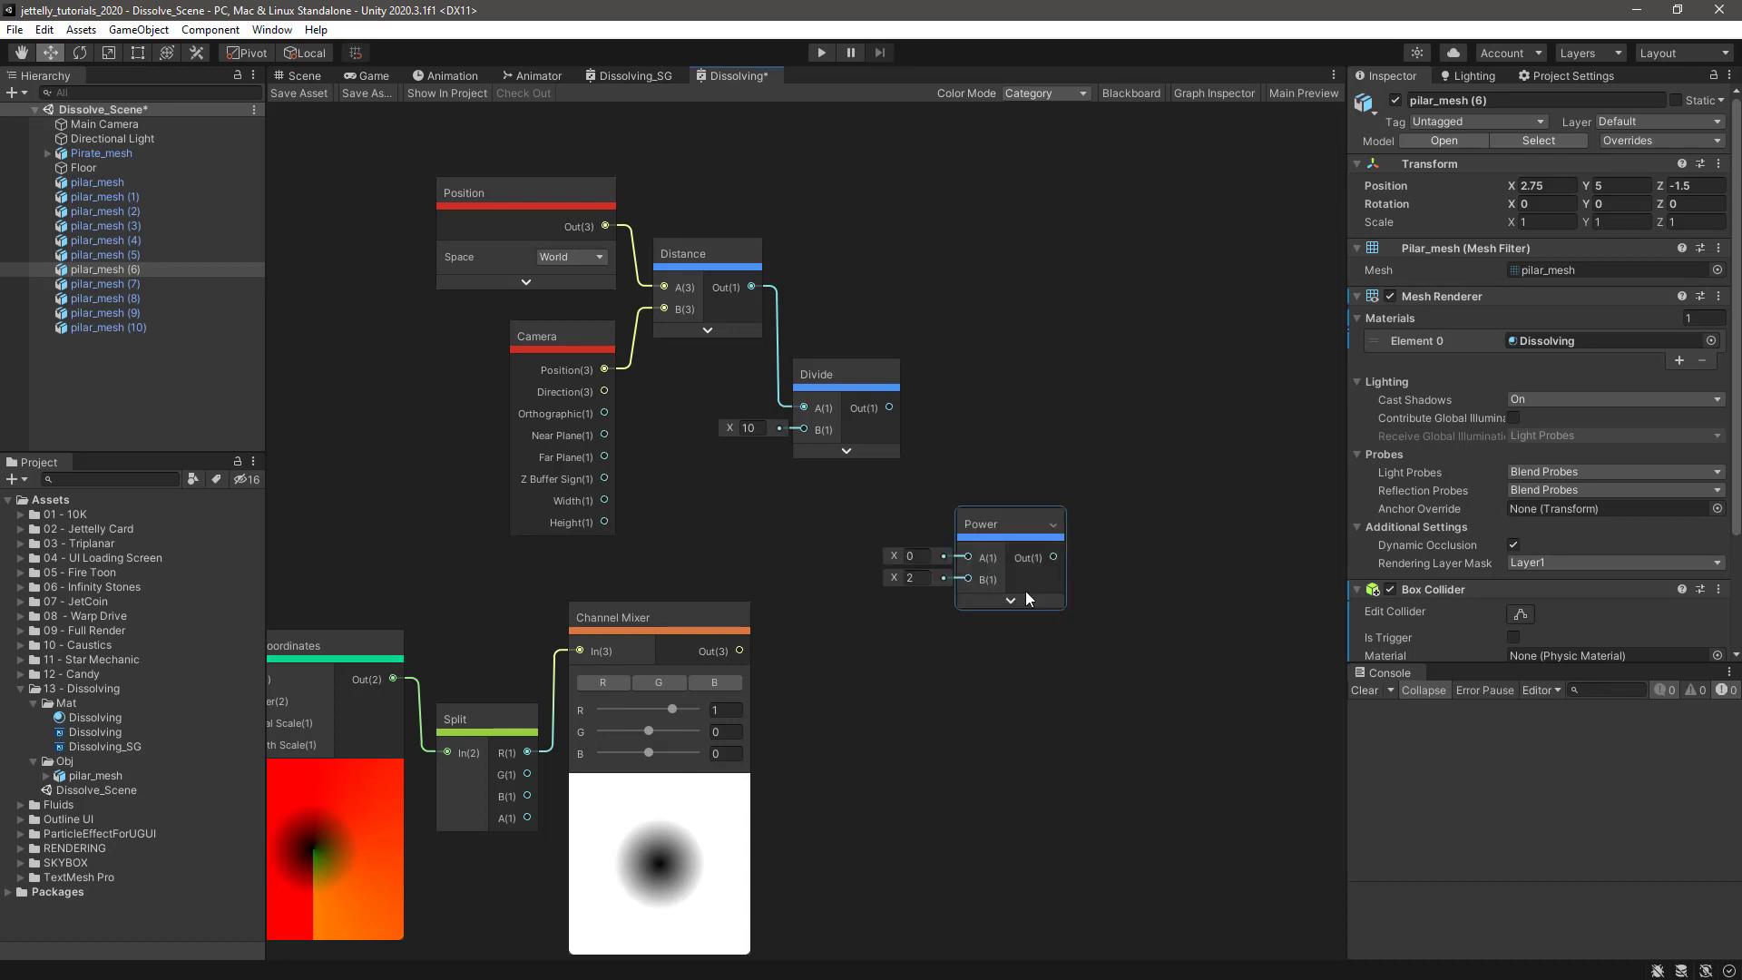
{"action": "left_click_drag", "start_coordinate": [889, 408], "coordinate": [978, 476]}
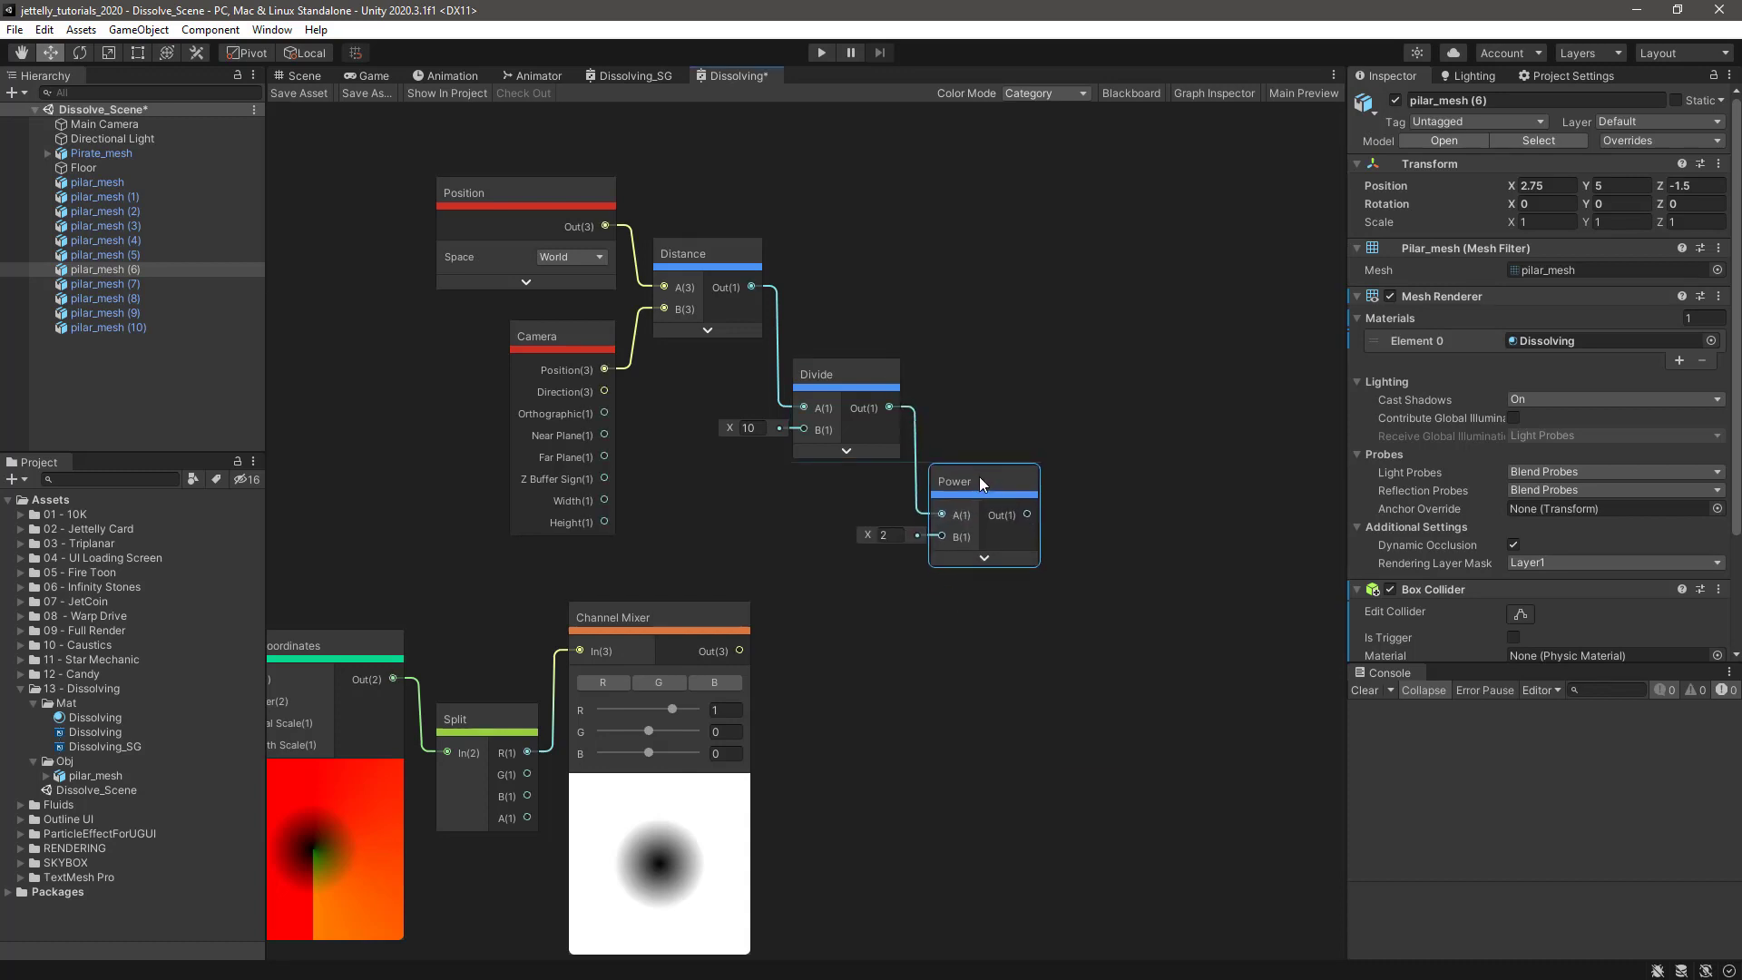
{"action": "left_click", "coordinate": [995, 442]}
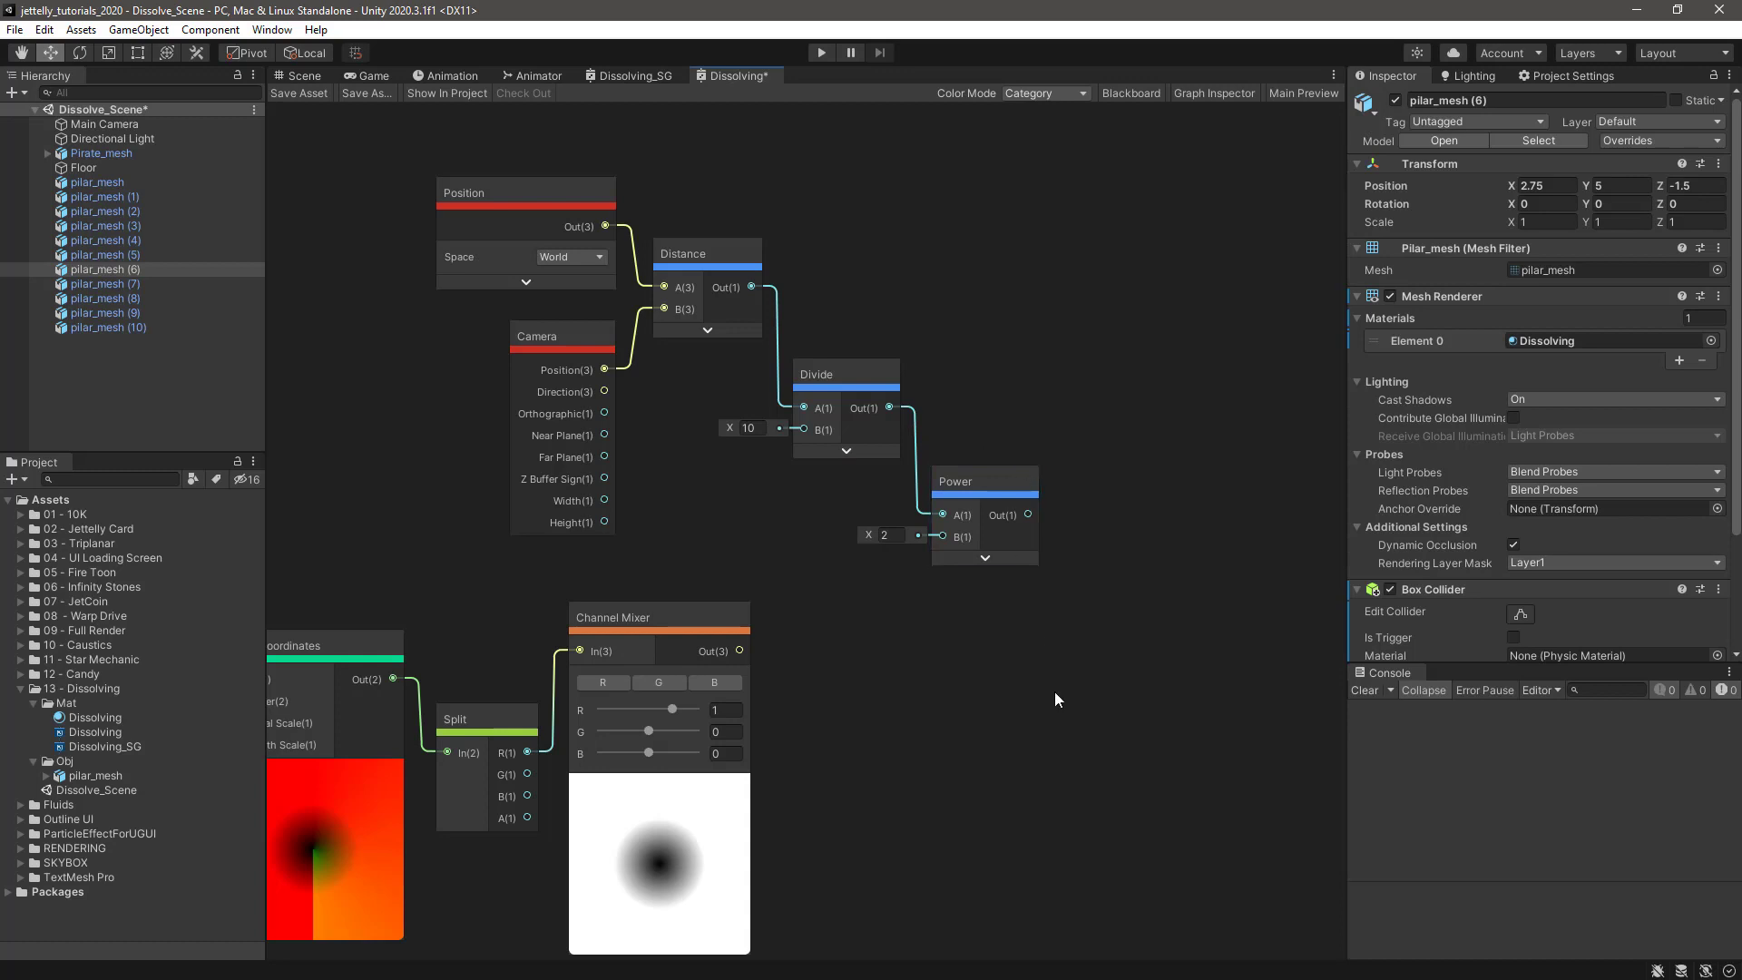
- Add a Multiply node combining the Power result with the Channel Mixer output
{"action": "key", "text": "space"}
{"action": "key", "text": "Escape"}
{"action": "middle_click_drag", "start_coordinate": [1058, 689], "coordinate": [1007, 265]}
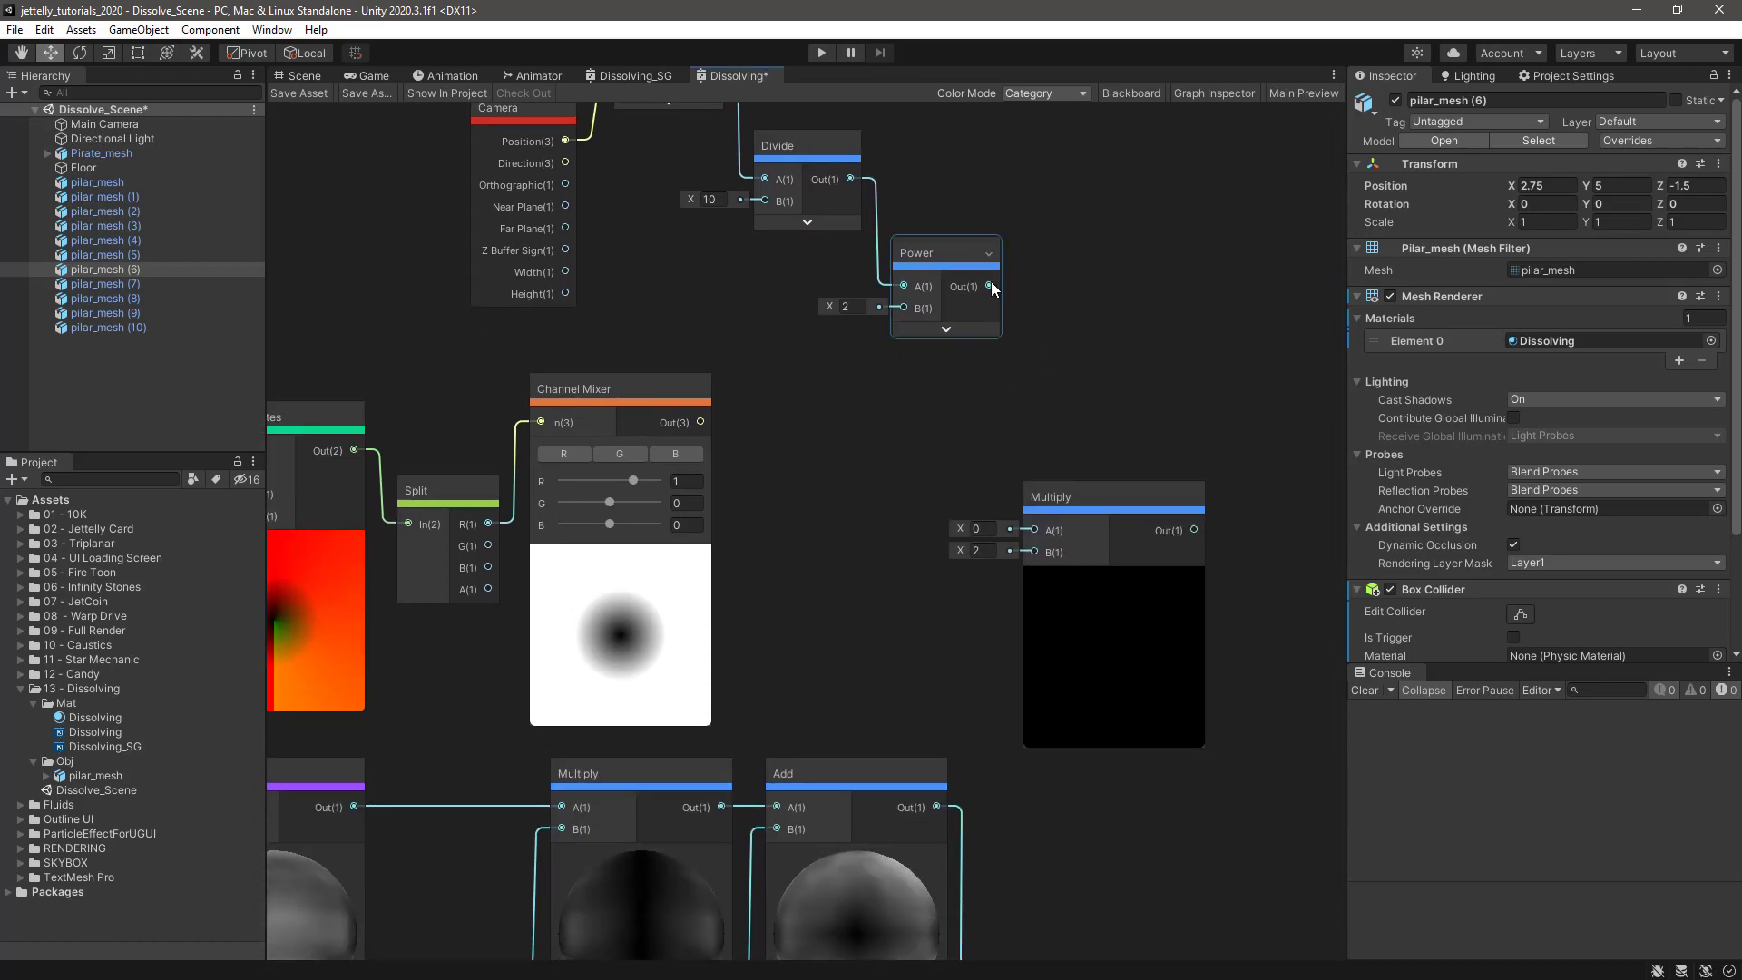
{"action": "left_click_drag", "start_coordinate": [990, 285], "coordinate": [1035, 529]}
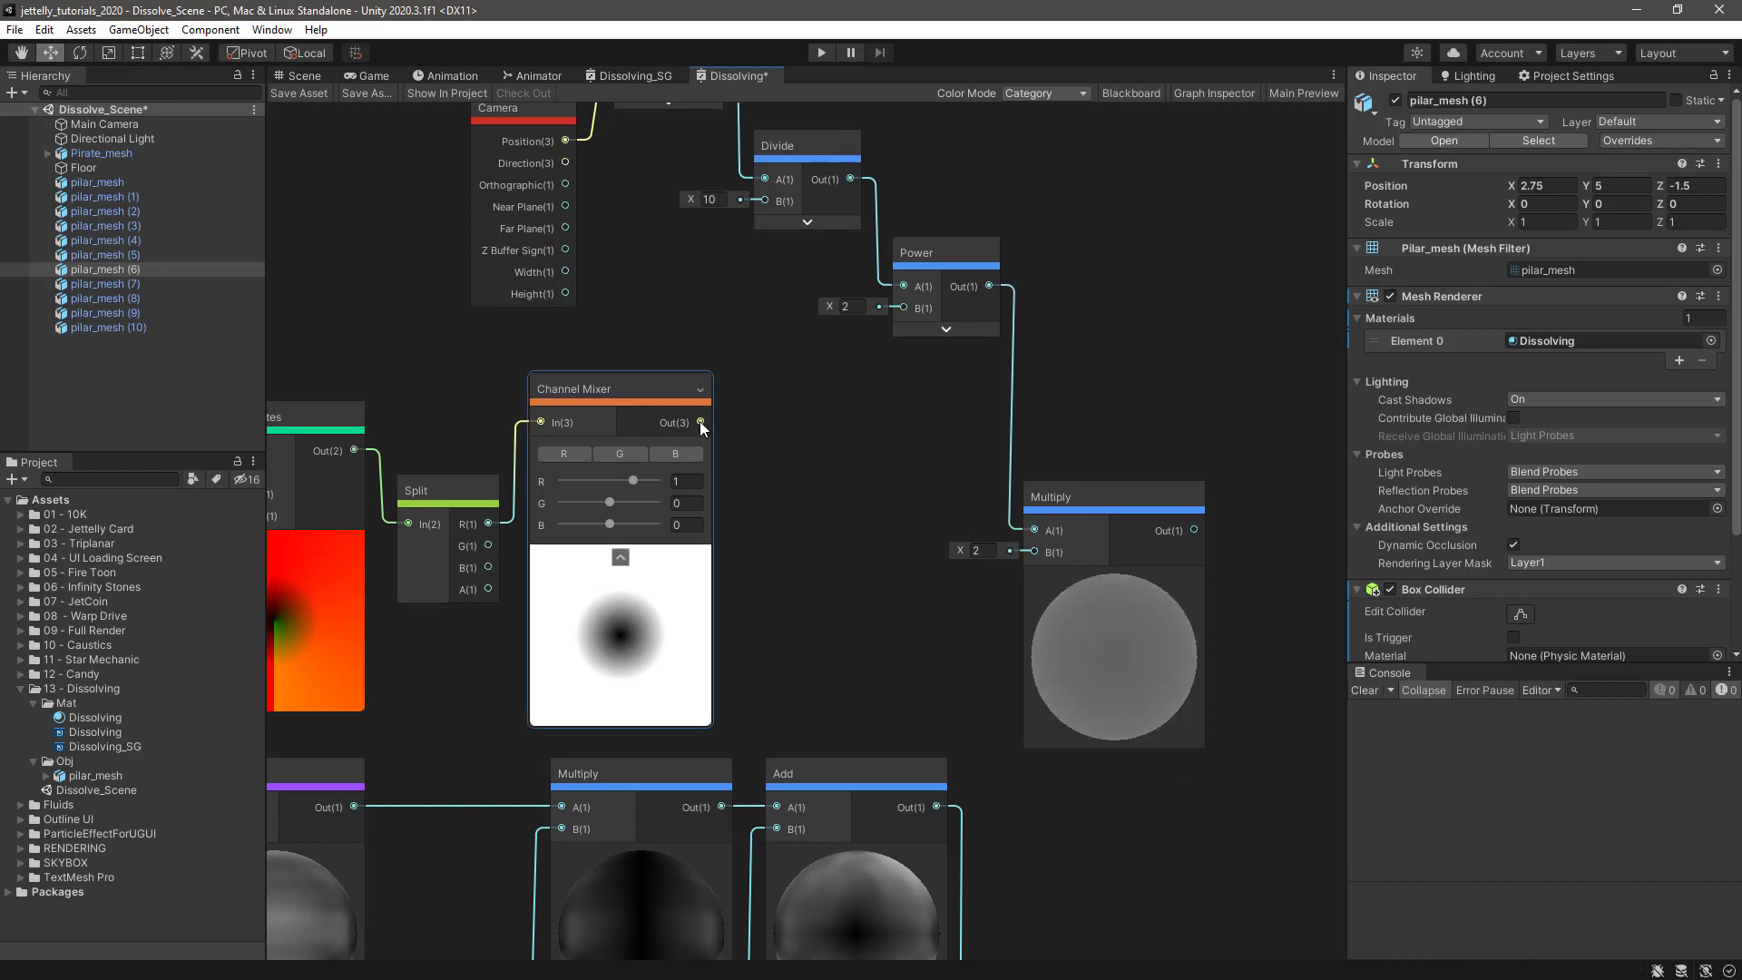
{"action": "left_click_drag", "start_coordinate": [700, 421], "coordinate": [1033, 550]}
{"action": "left_click_drag", "start_coordinate": [1083, 490], "coordinate": [1092, 368]}
- Add a Multiply node taking the distance mask in A and the summed noise in B
{"action": "left_click", "coordinate": [1102, 334]}
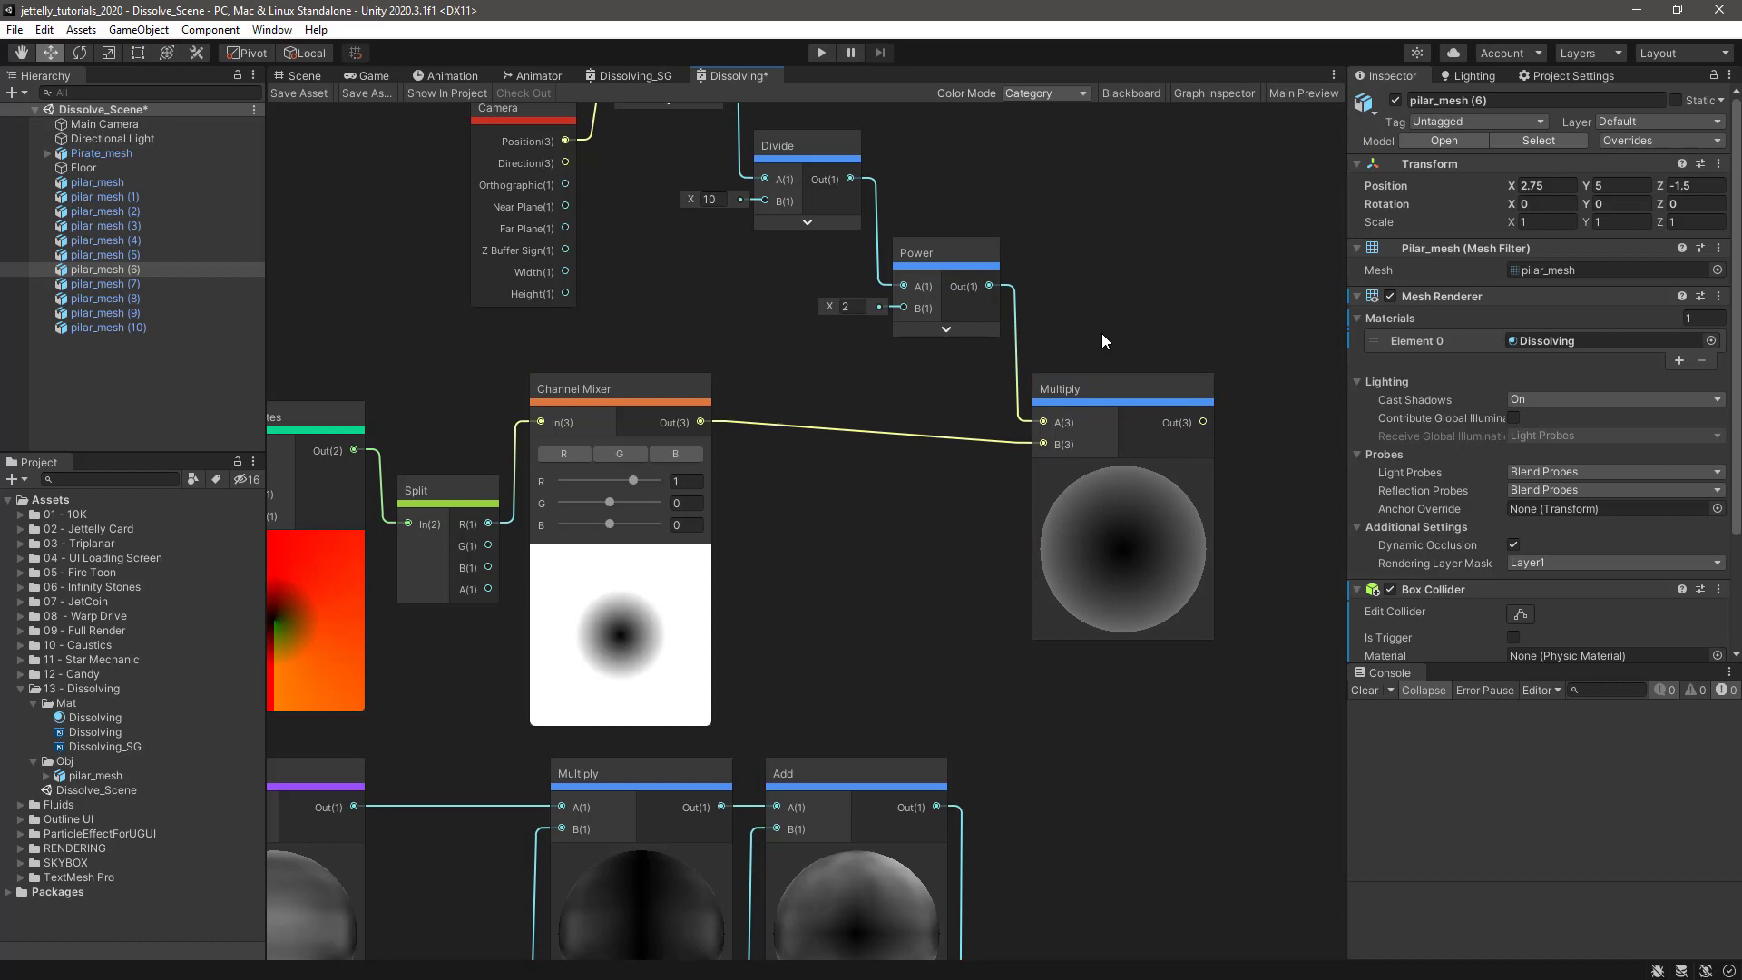
{"action": "scroll", "coordinate": [1101, 334], "scroll_direction": "down", "scroll_amount": 2}
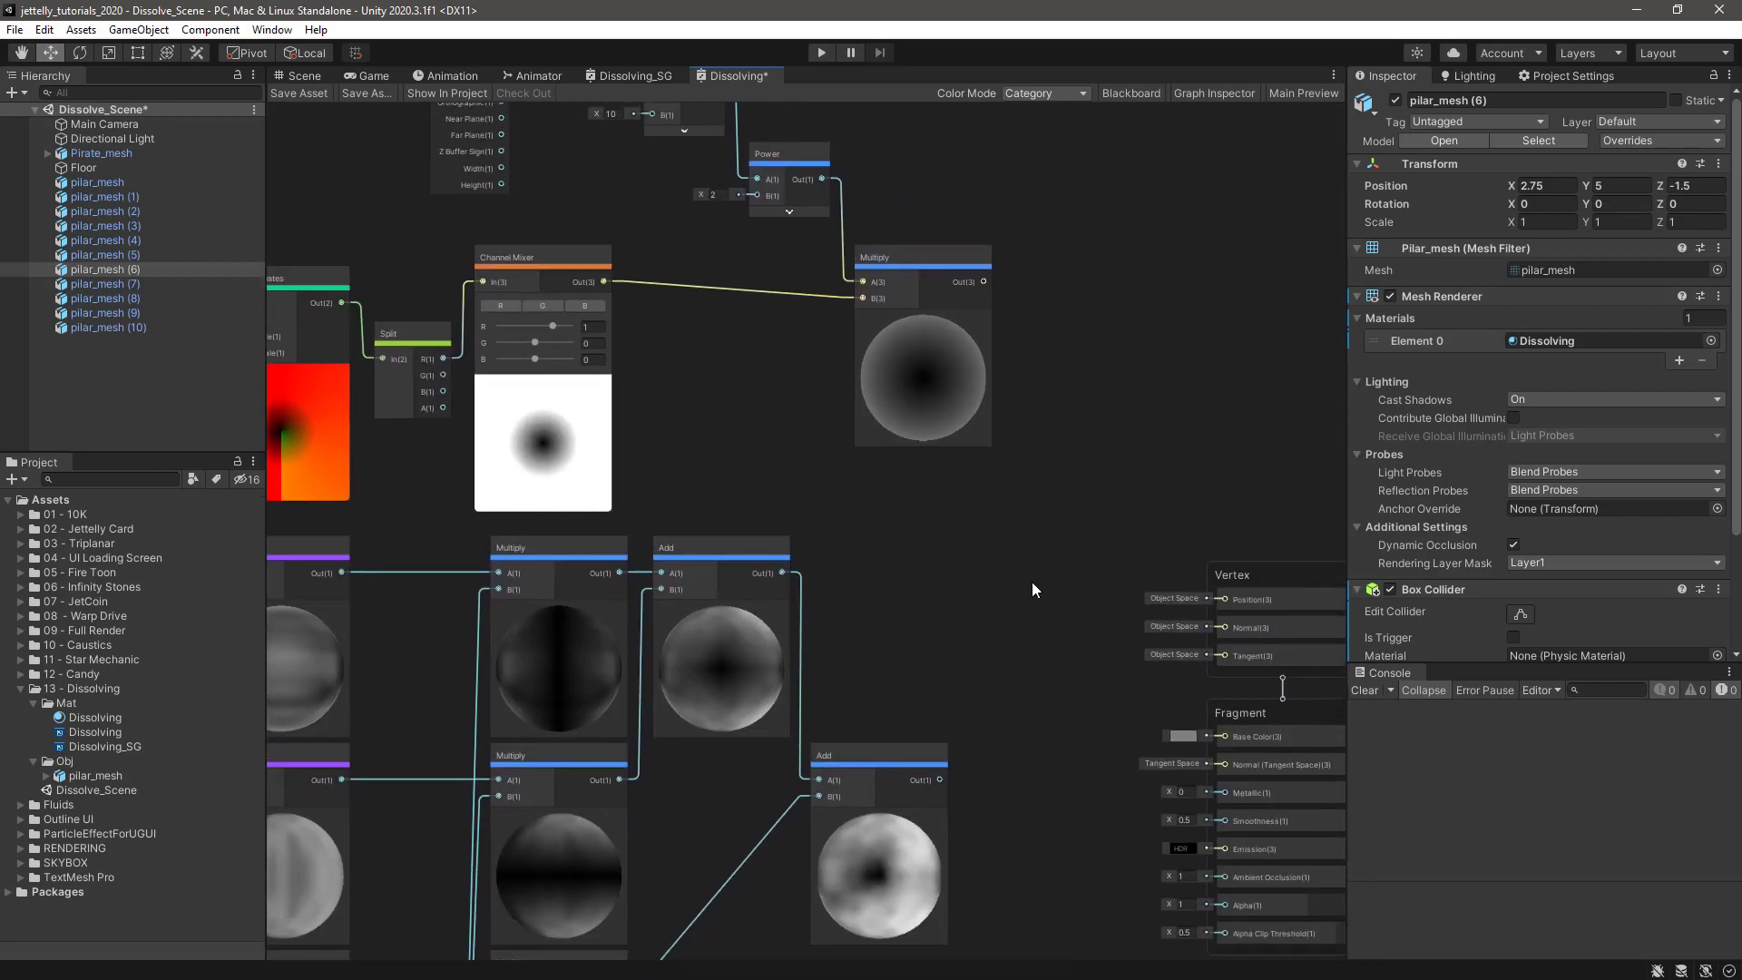
{"action": "key", "text": "space"}
{"action": "type", "text": "multiply"}
{"action": "key", "text": "Return"}
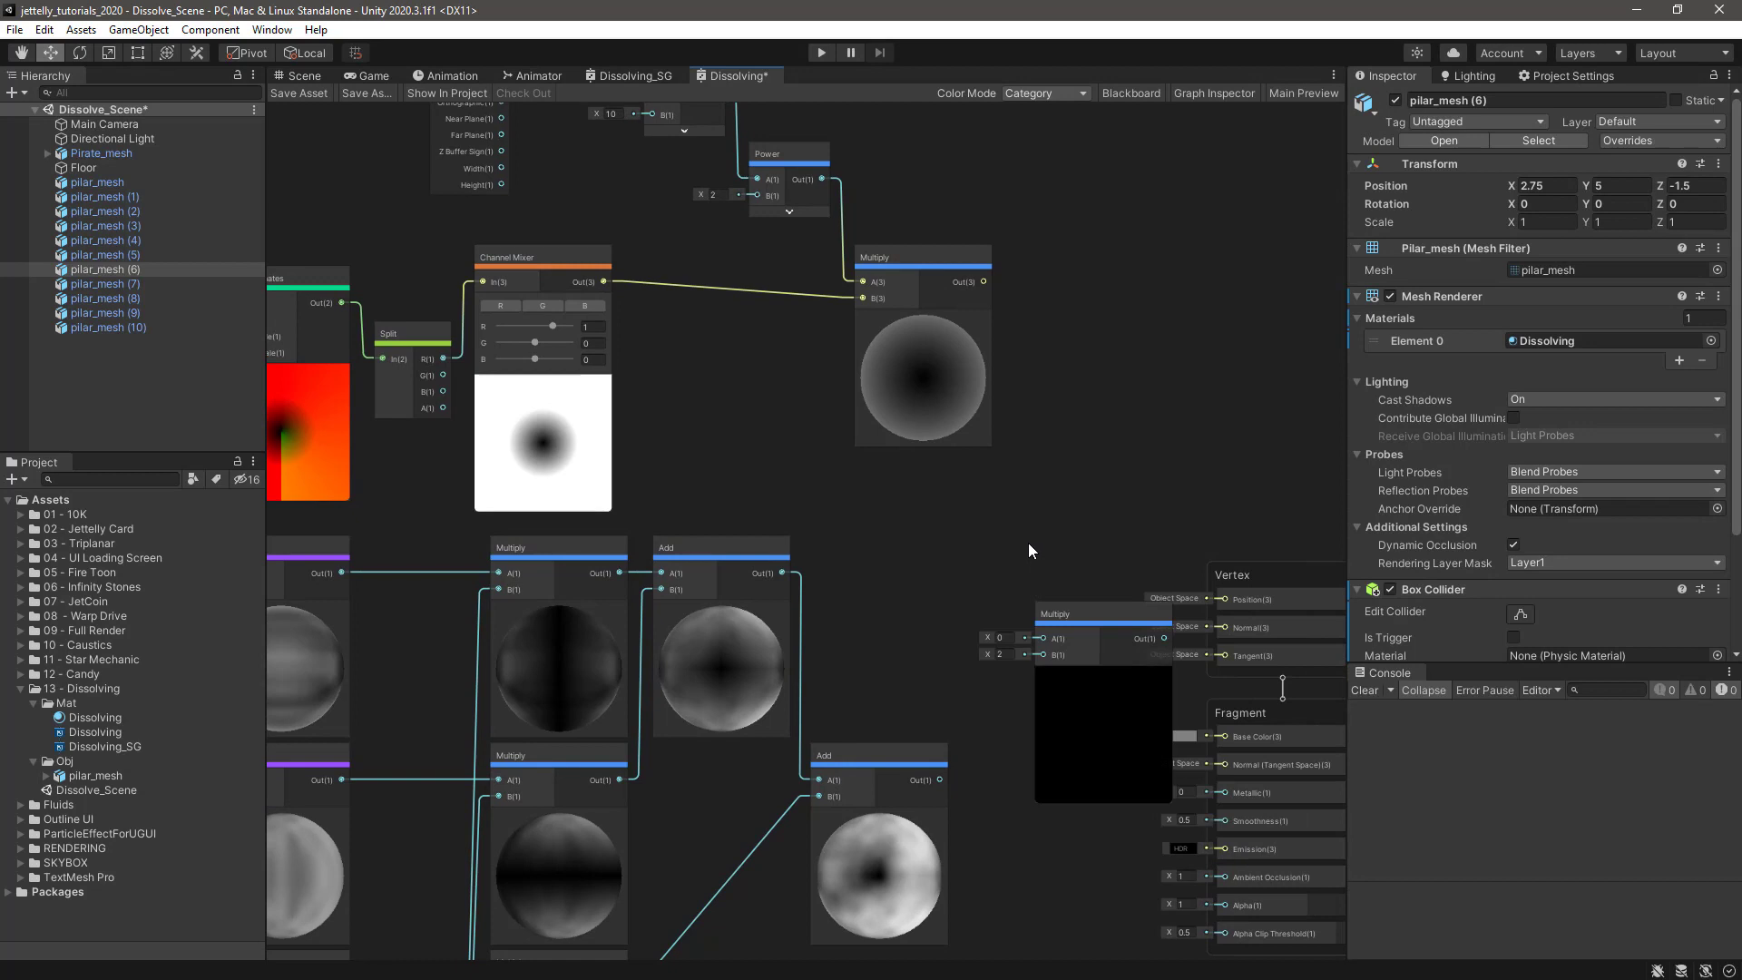
{"action": "left_click_drag", "start_coordinate": [1157, 666], "coordinate": [1280, 656]}
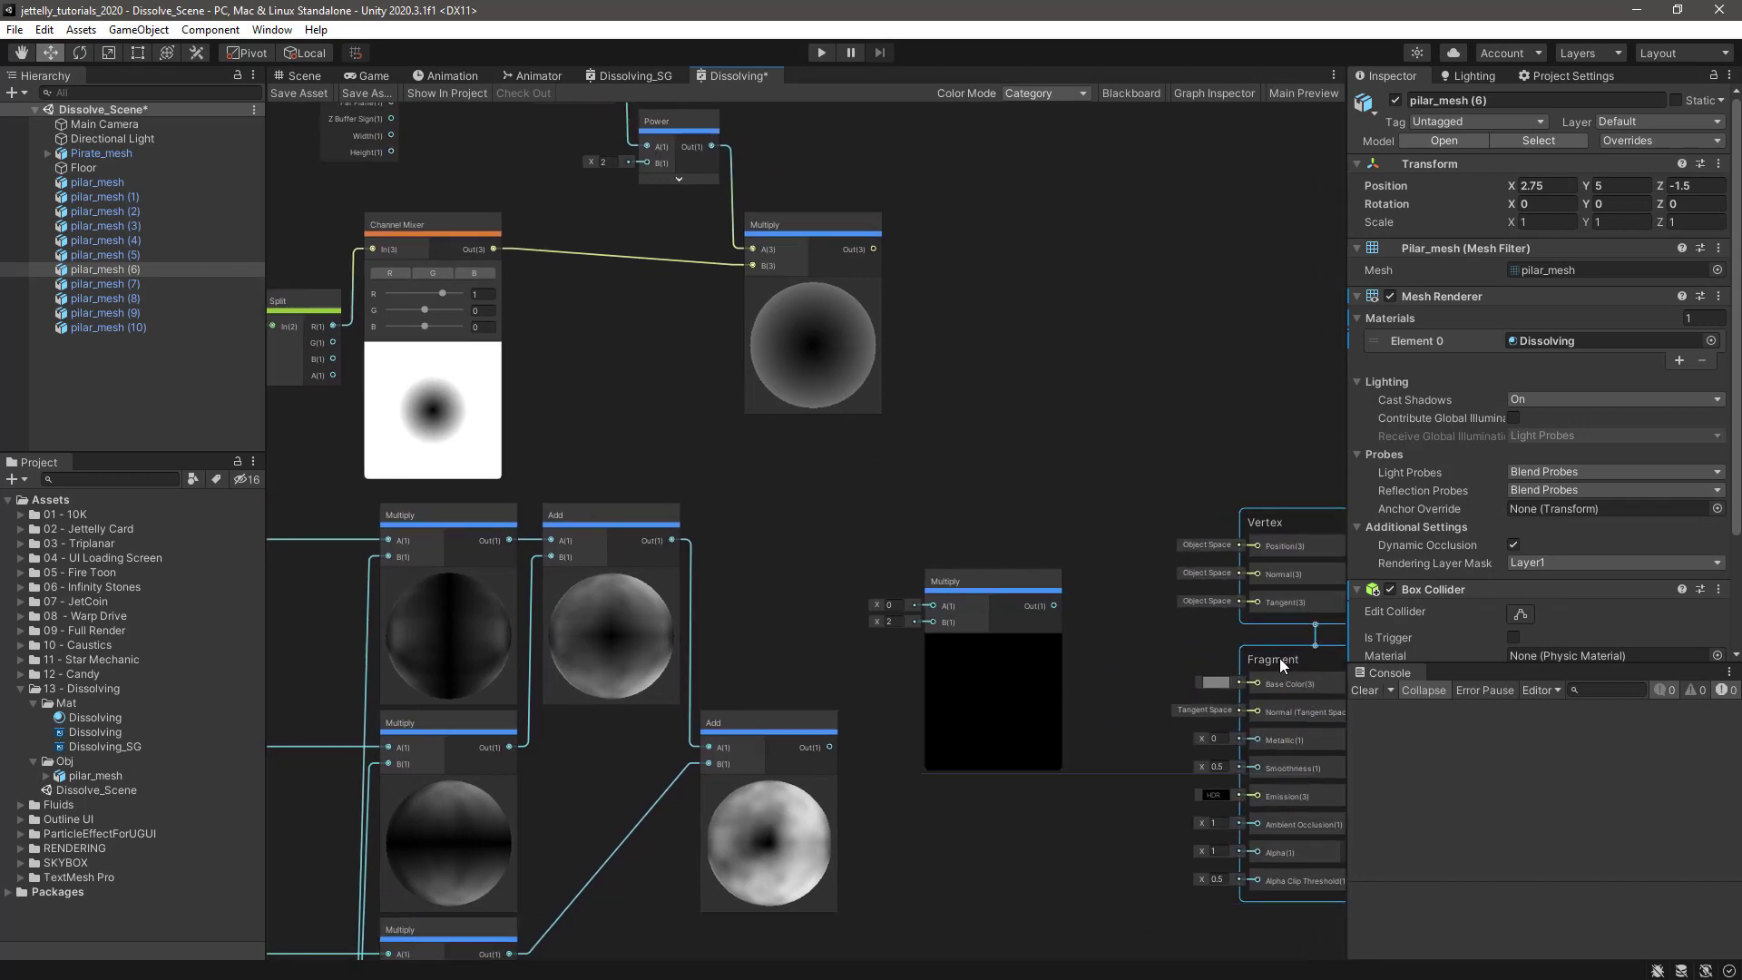
{"action": "left_click_drag", "start_coordinate": [855, 249], "coordinate": [916, 605]}
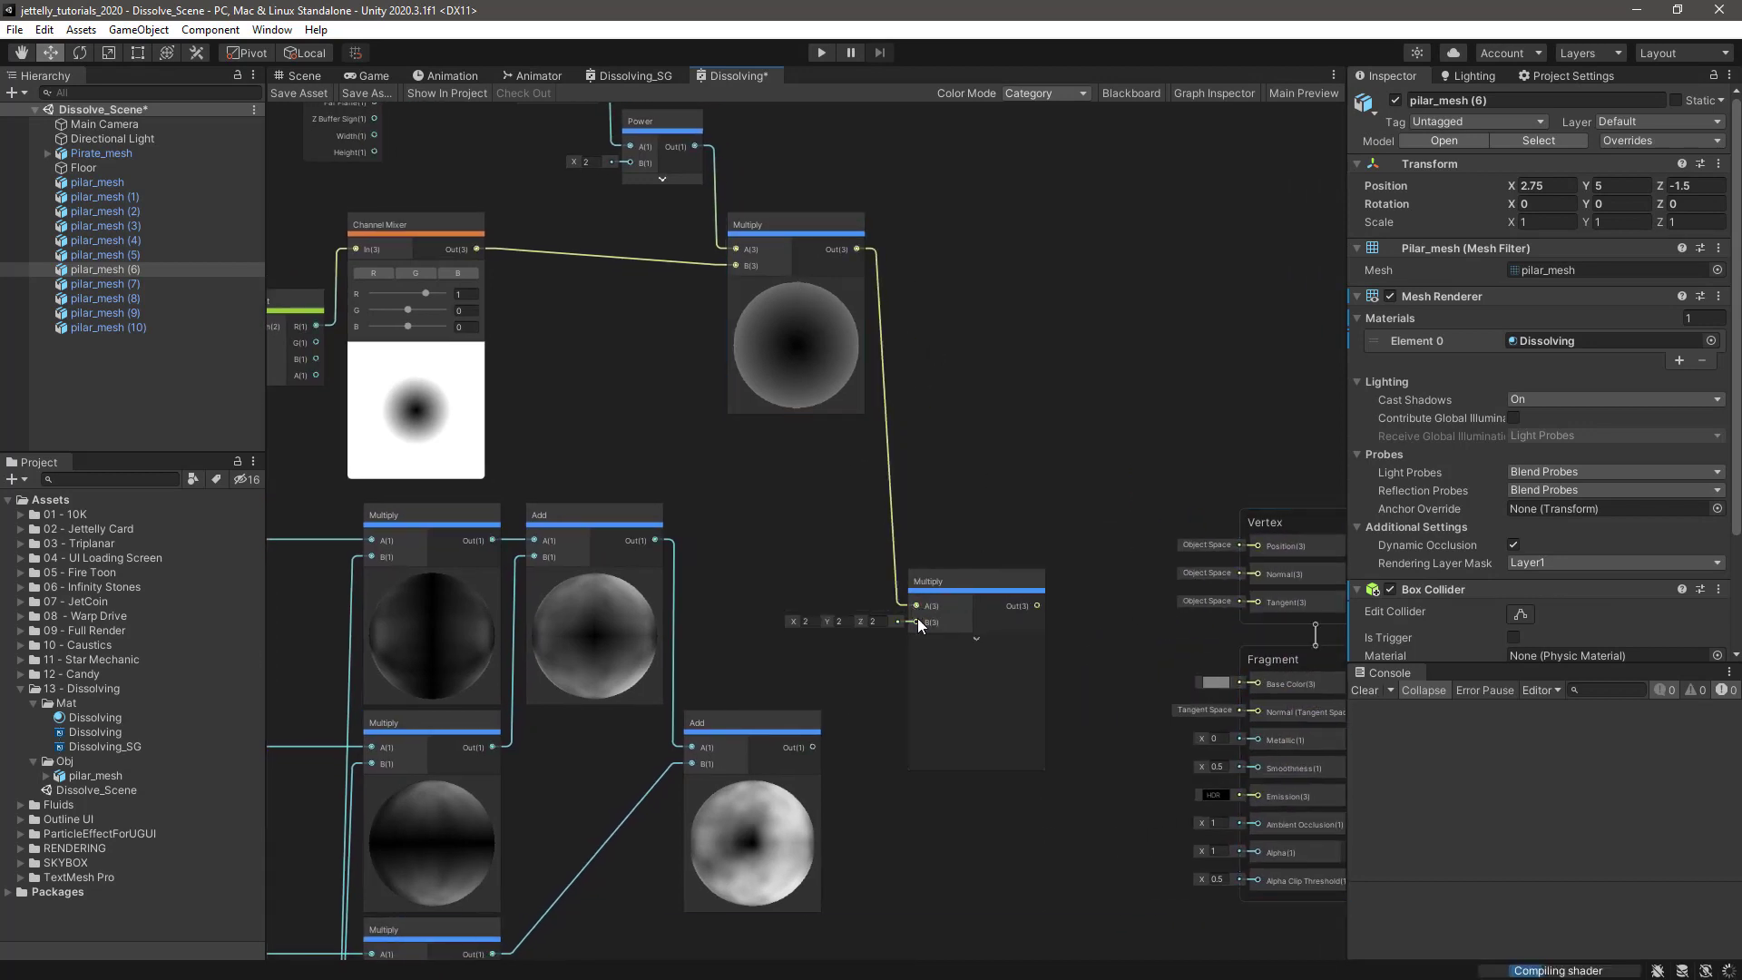
{"action": "left_click_drag", "start_coordinate": [813, 747], "coordinate": [933, 477]}
{"action": "left_click", "coordinate": [988, 395]}
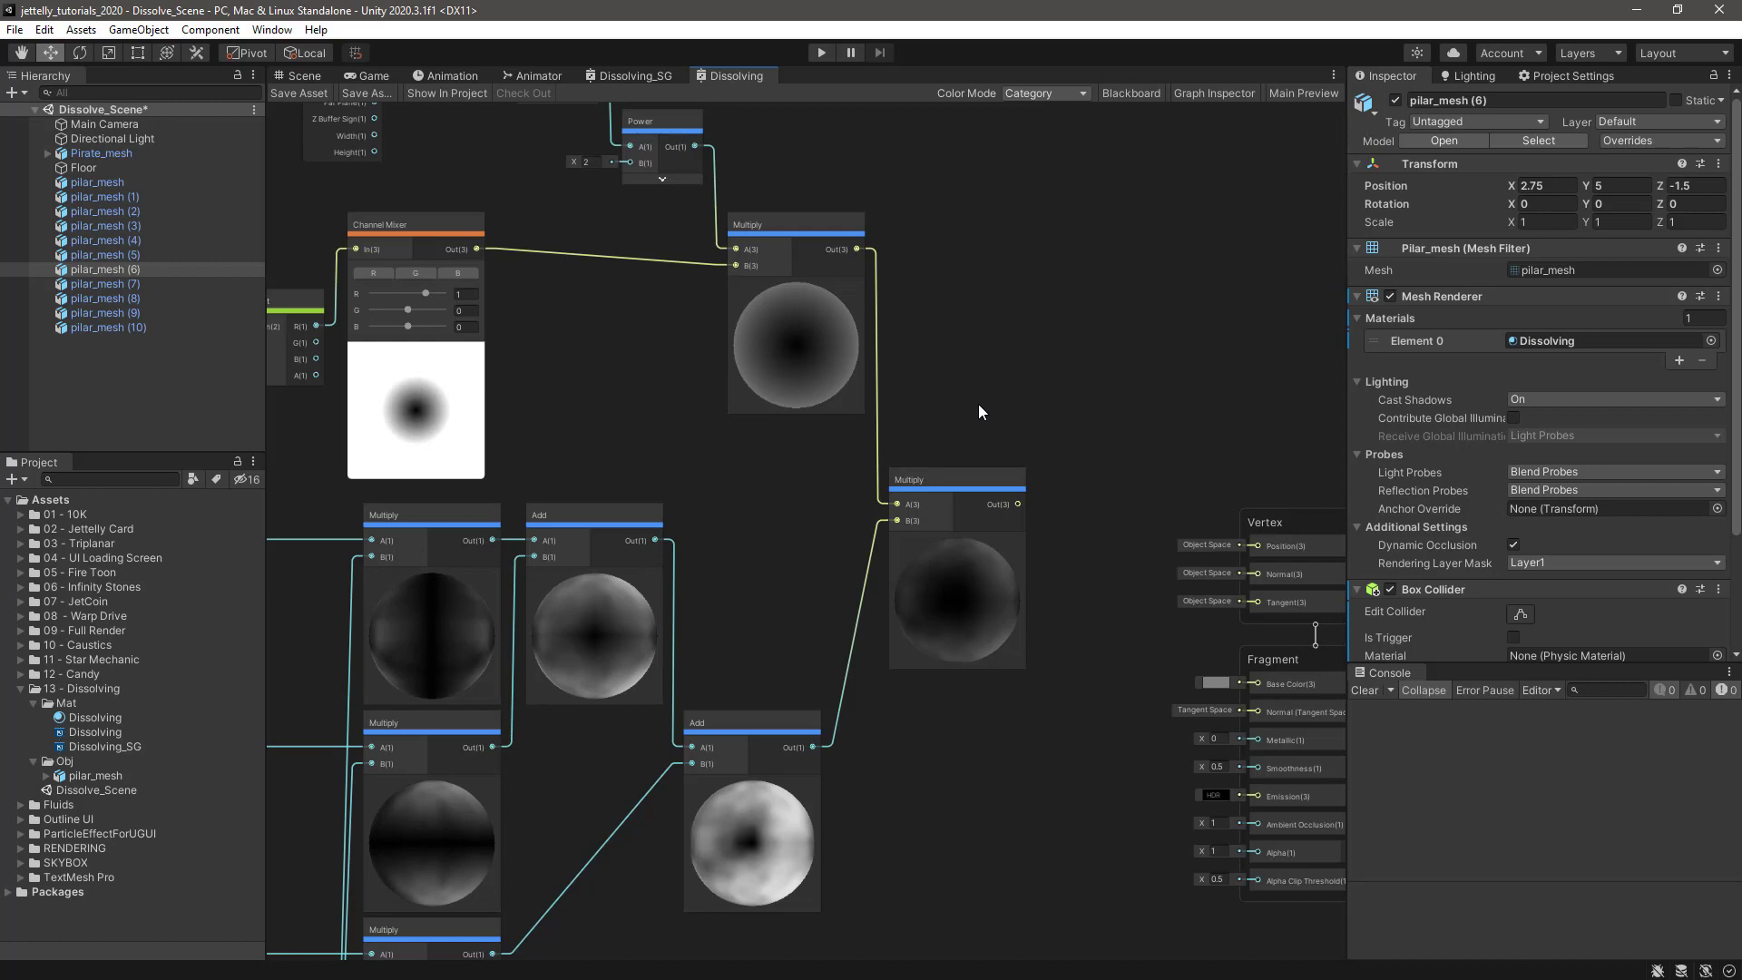
- Create a new Float property named _DissolvePercentage in the Blackboard
{"action": "left_click", "coordinate": [1136, 92]}
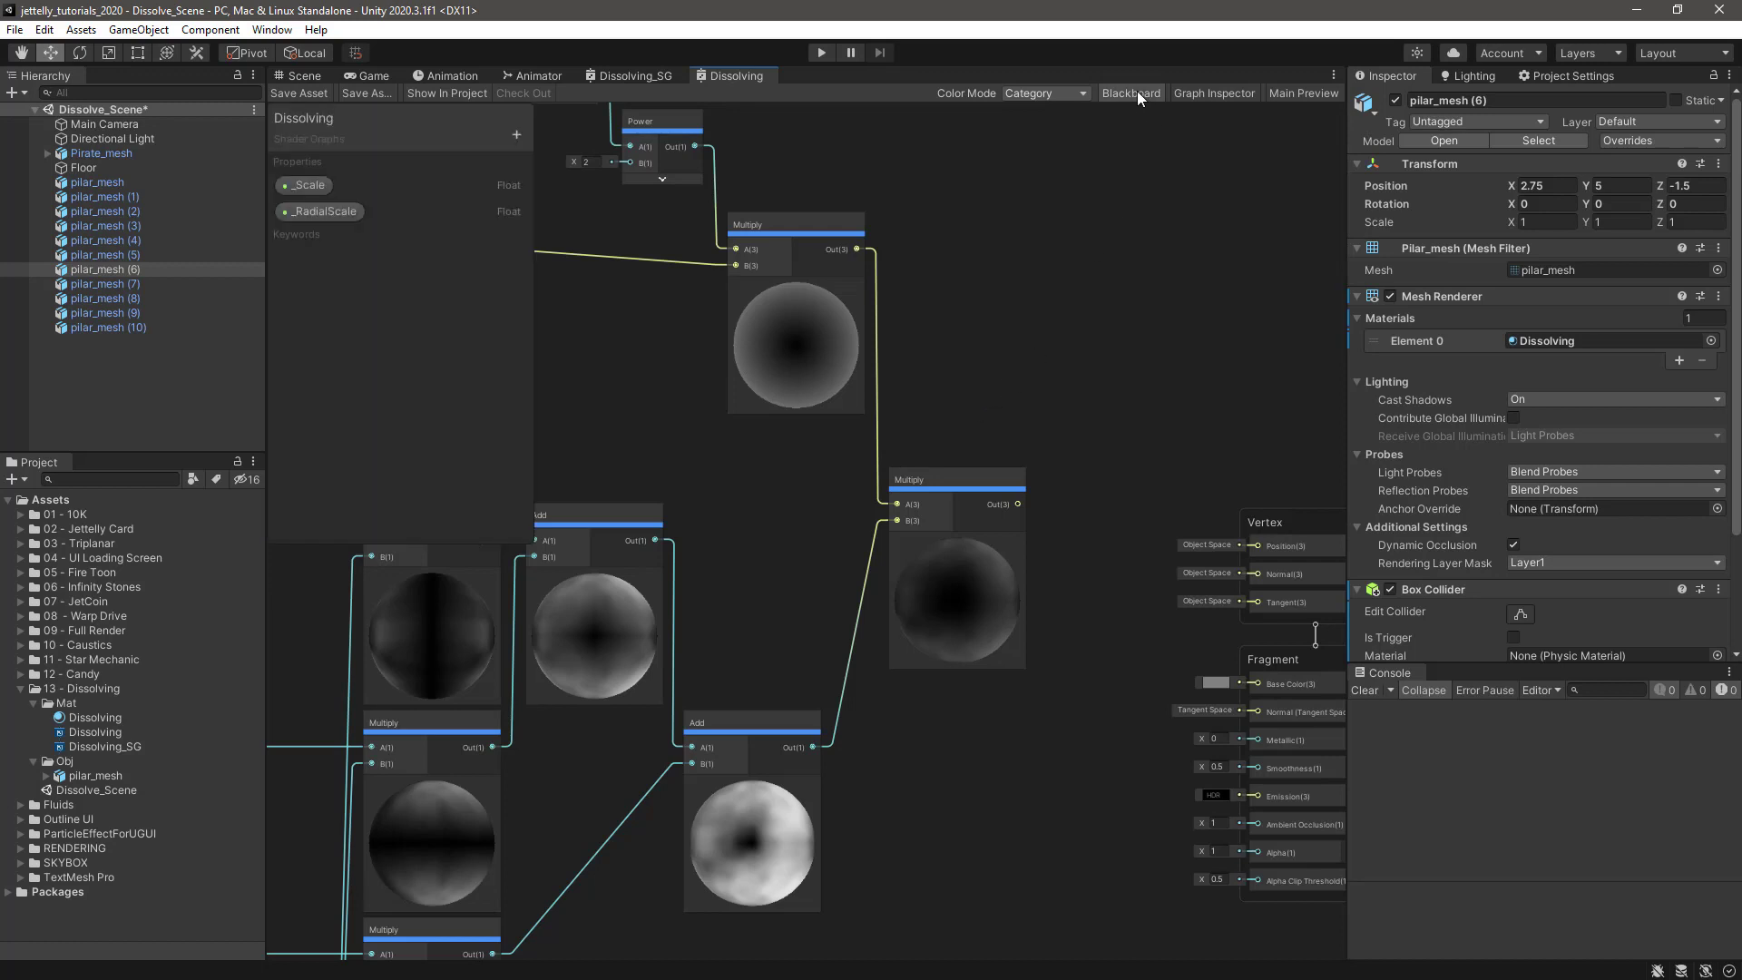
{"action": "left_click", "coordinate": [516, 135]}
{"action": "left_click", "coordinate": [554, 147]}
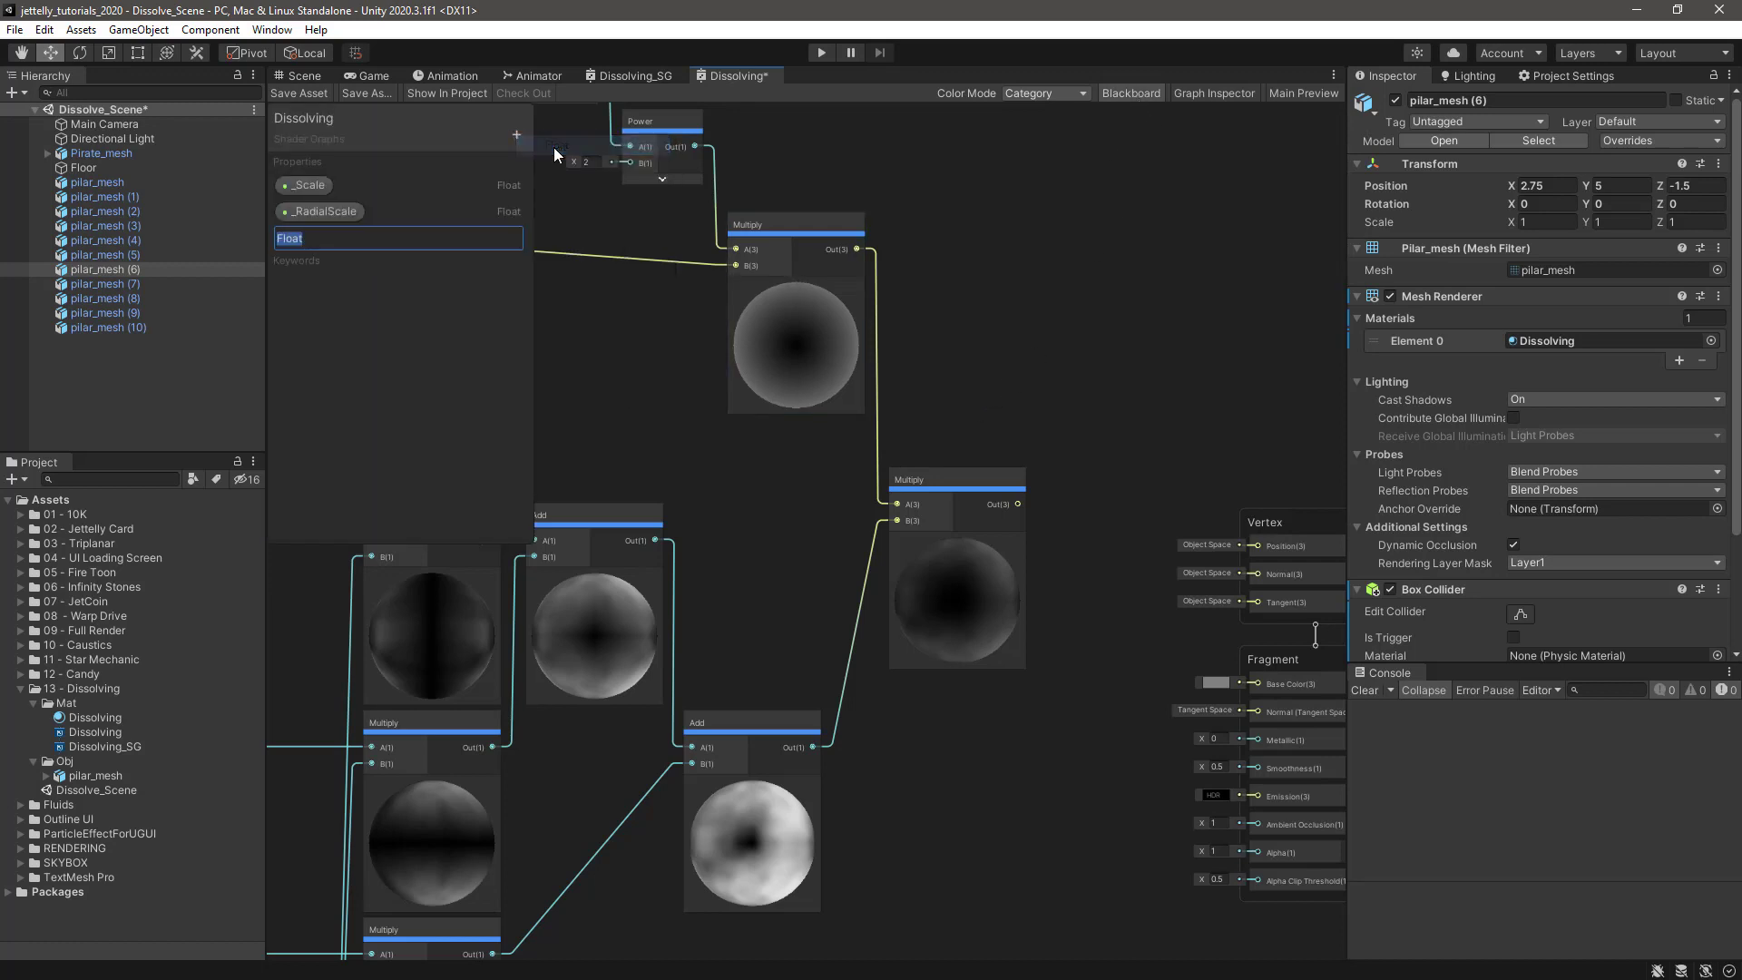
{"action": "type", "text": "_Dissolv"}
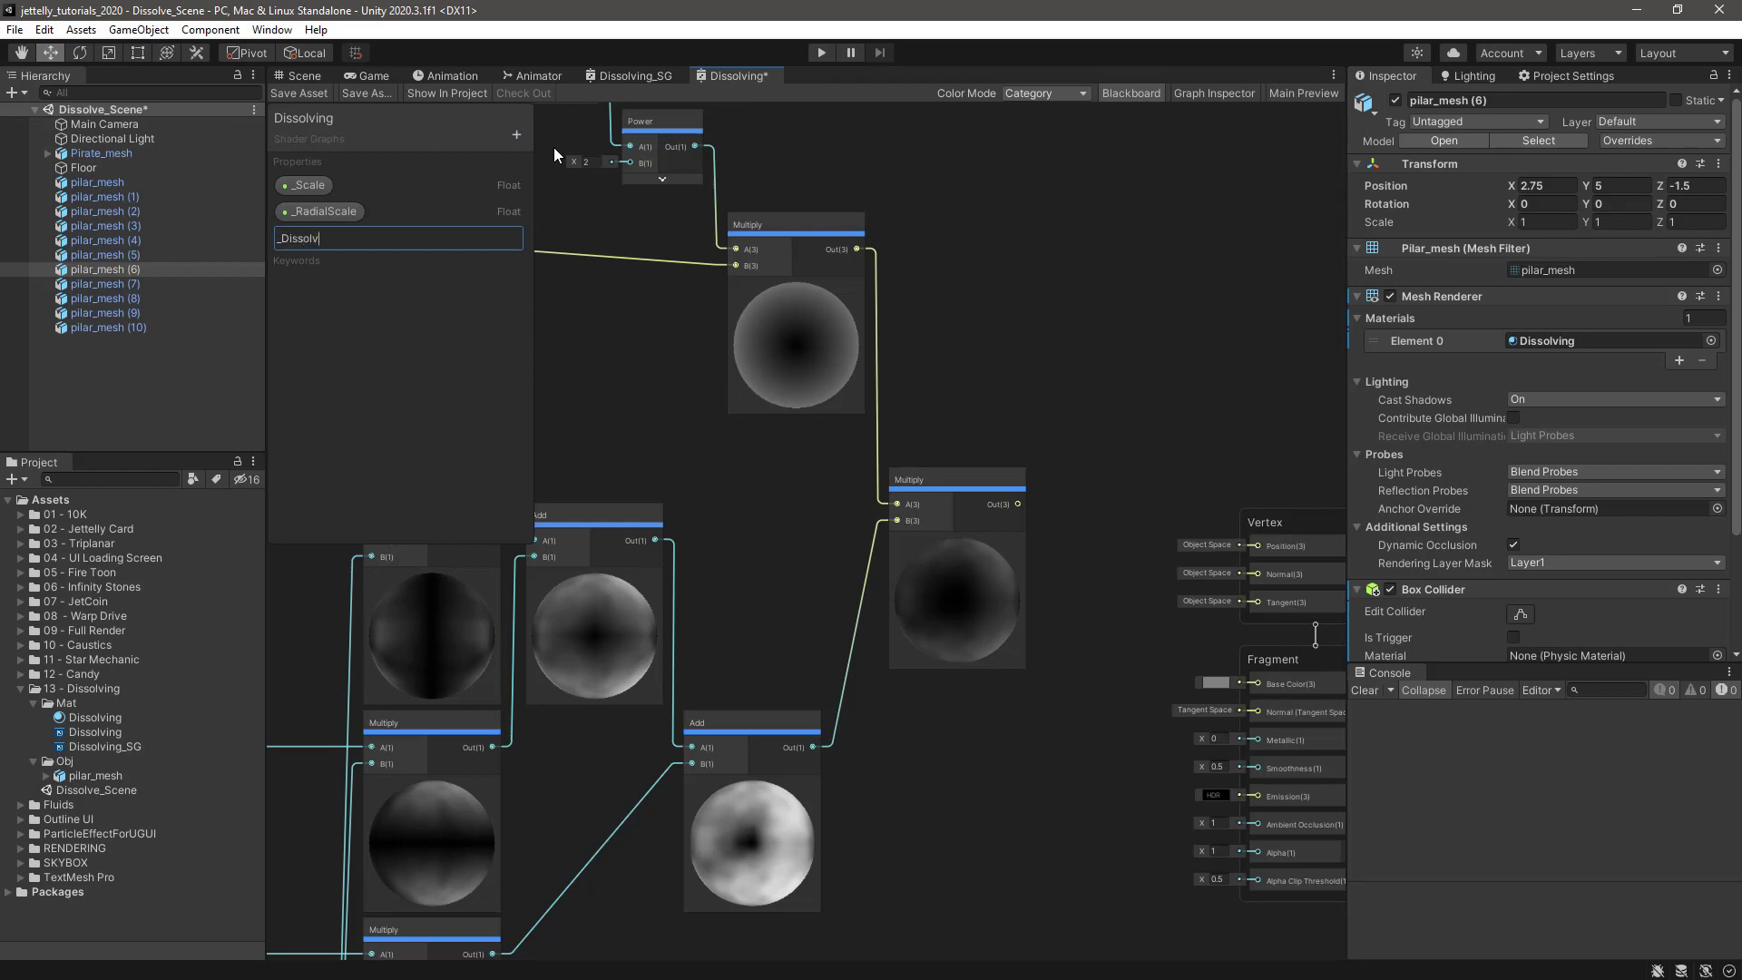
{"action": "type", "text": "ePercentage"}
{"action": "key", "text": "Return"}
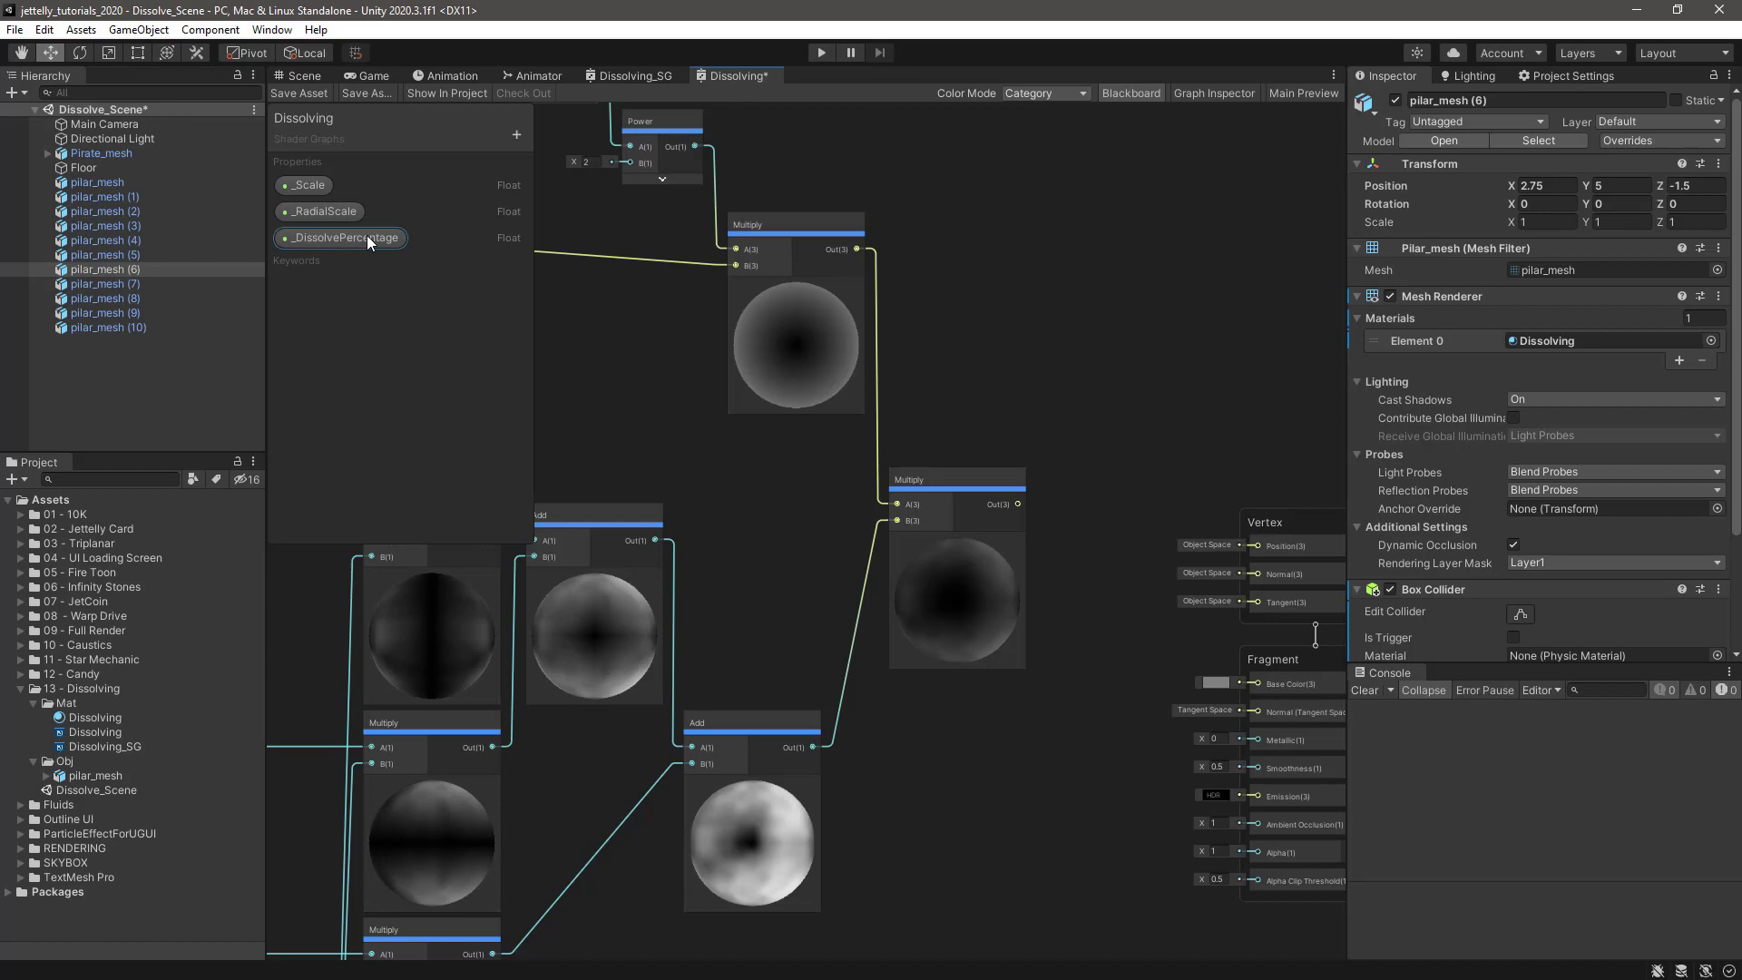
- Make _DissolvePercentage a Slider with default value 0.5
{"action": "left_click", "coordinate": [1205, 94]}
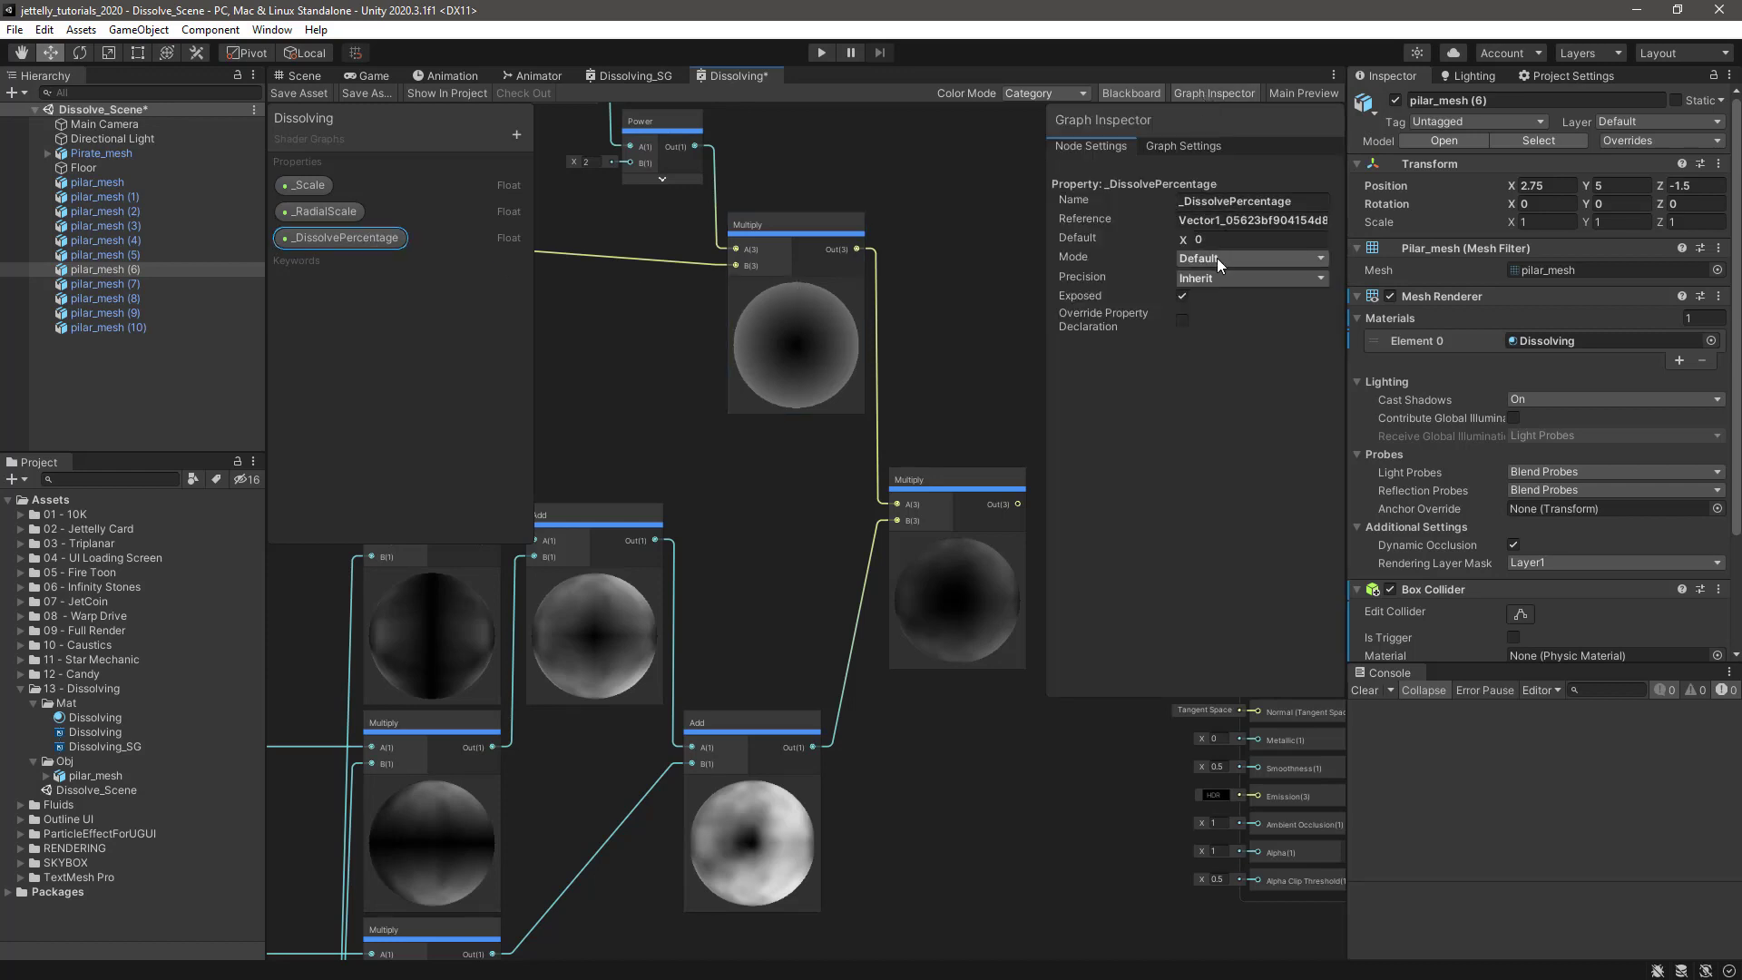
{"action": "left_click", "coordinate": [1217, 257]}
{"action": "left_click", "coordinate": [1220, 299]}
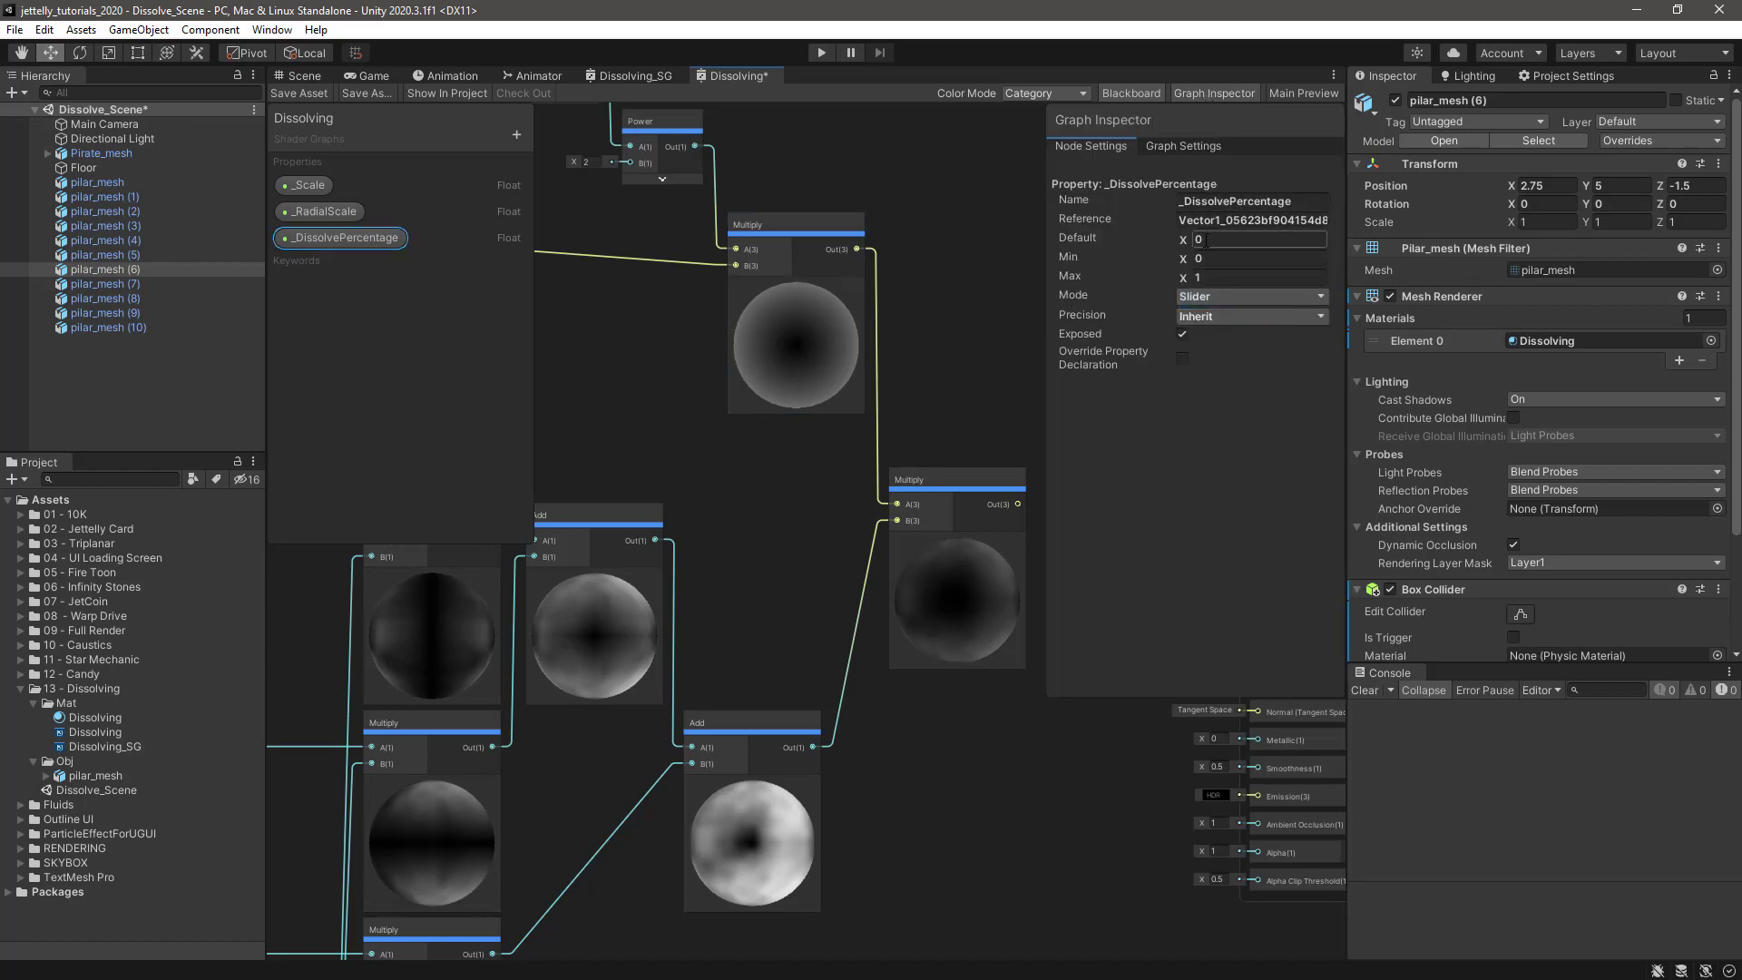
{"action": "left_click", "coordinate": [1219, 239]}
{"action": "type", "text": "0.5"}
{"action": "left_click", "coordinate": [1196, 96]}
- Place _DissolvePercentage in the graph and clear space beside the master stack
{"action": "left_click_drag", "start_coordinate": [378, 237], "coordinate": [1023, 375]}
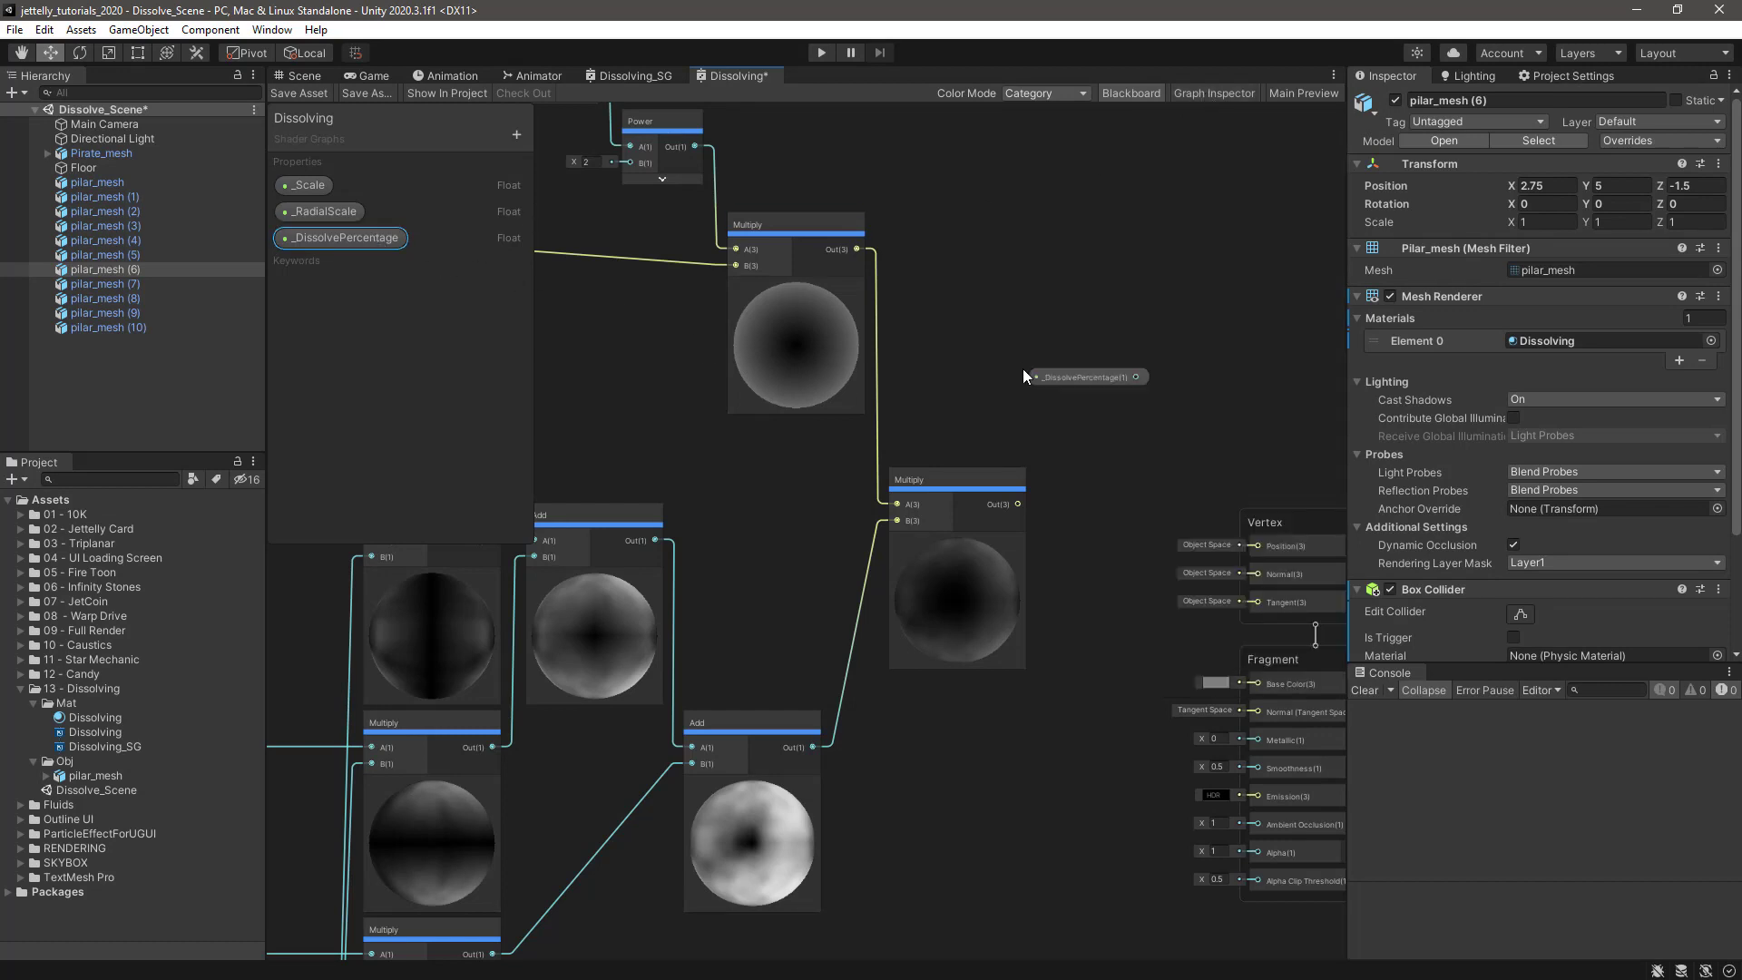
{"action": "left_click", "coordinate": [1131, 94]}
{"action": "middle_click_drag", "start_coordinate": [1181, 454], "coordinate": [771, 329]}
{"action": "left_click_drag", "start_coordinate": [771, 328], "coordinate": [955, 717]}
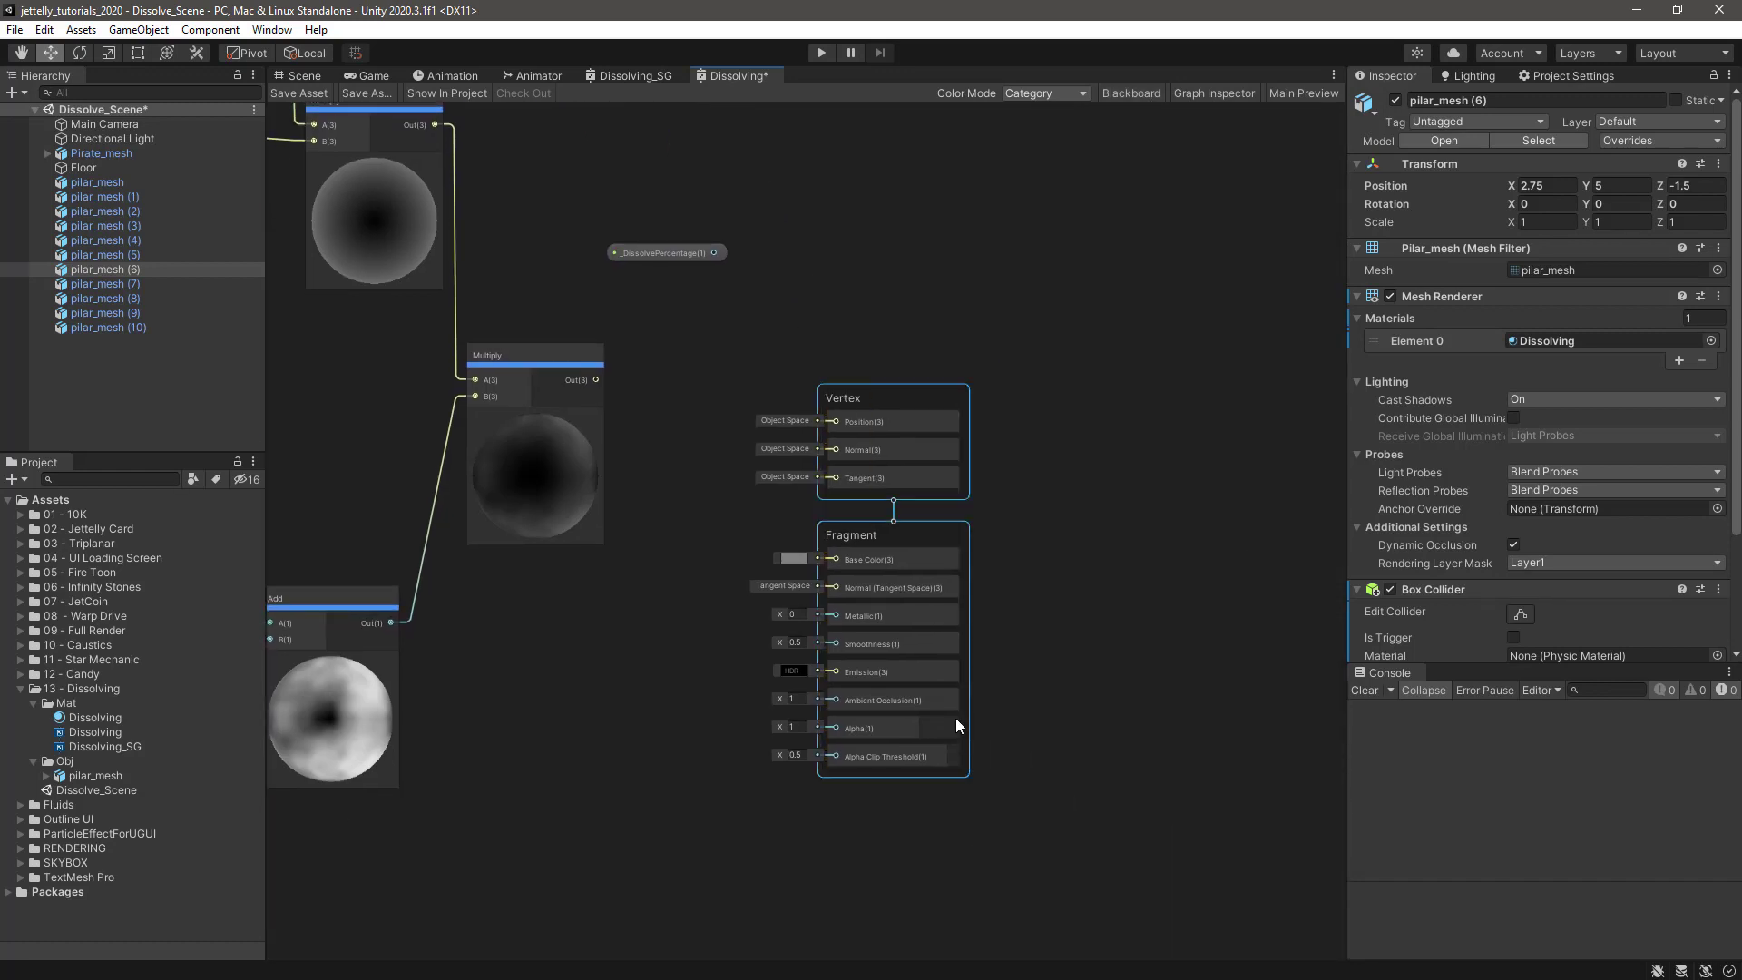
{"action": "left_click_drag", "start_coordinate": [880, 537], "coordinate": [1144, 506]}
- Add a Clamp node and a Step node and position them
{"action": "key", "text": "space"}
{"action": "type", "text": "clamp"}
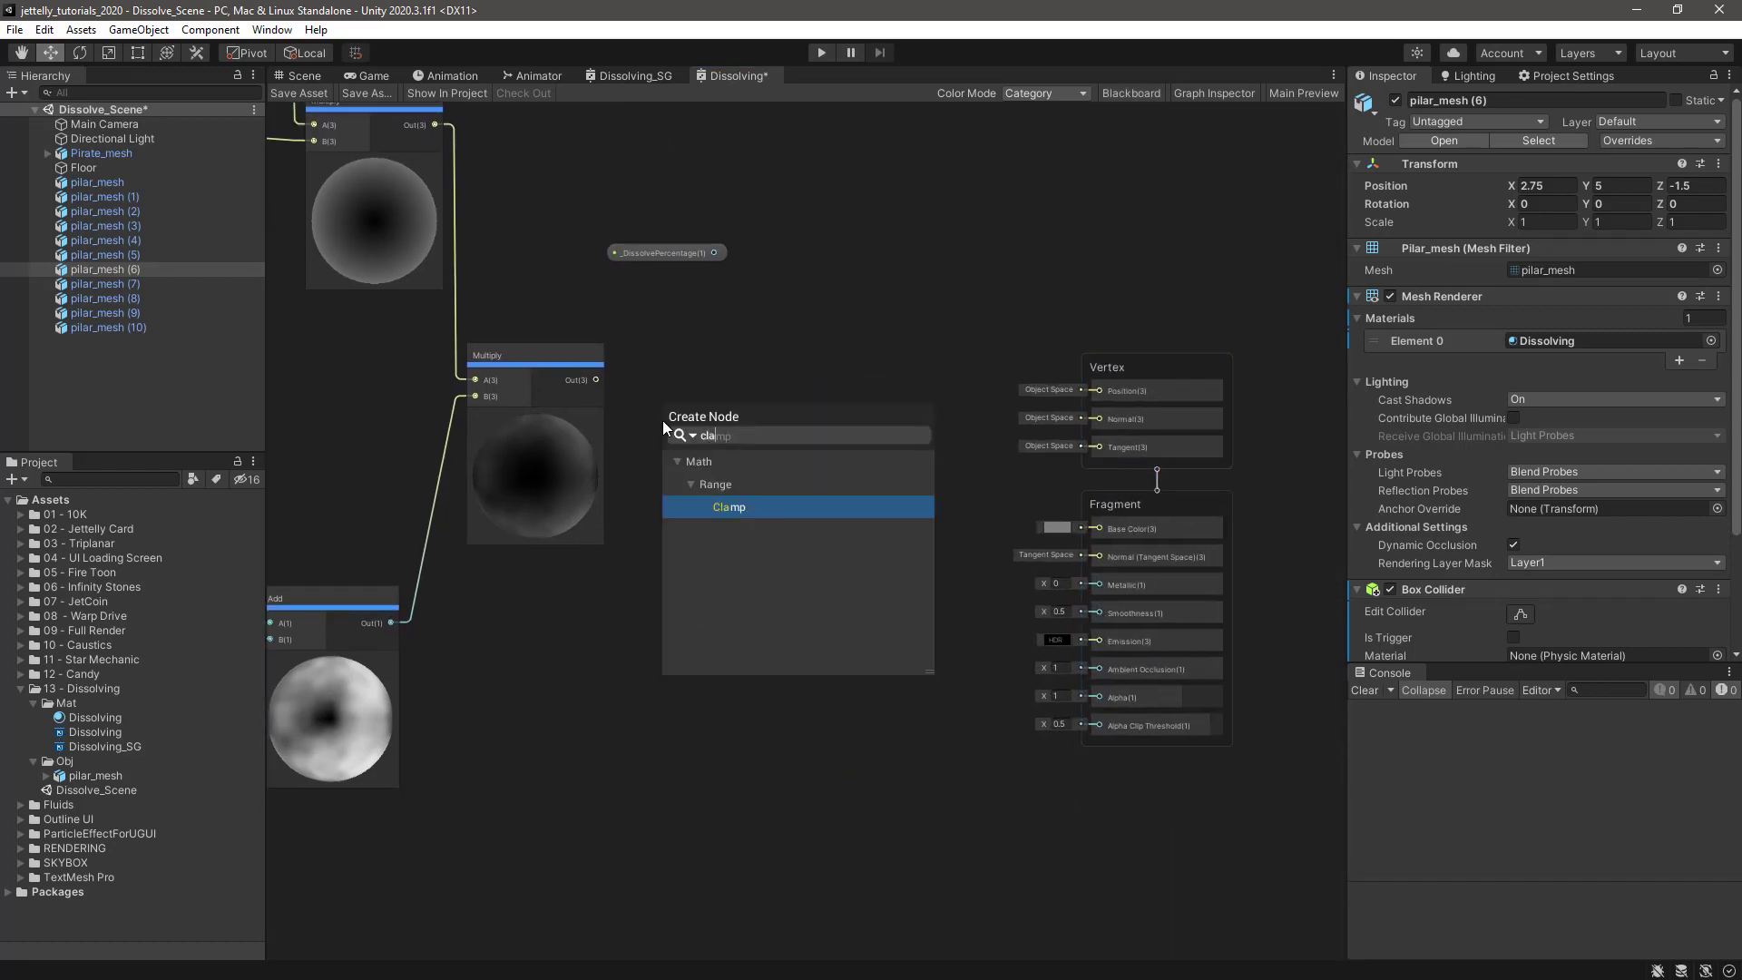
{"action": "key", "text": "Return"}
{"action": "key", "text": "space"}
{"action": "type", "text": "step"}
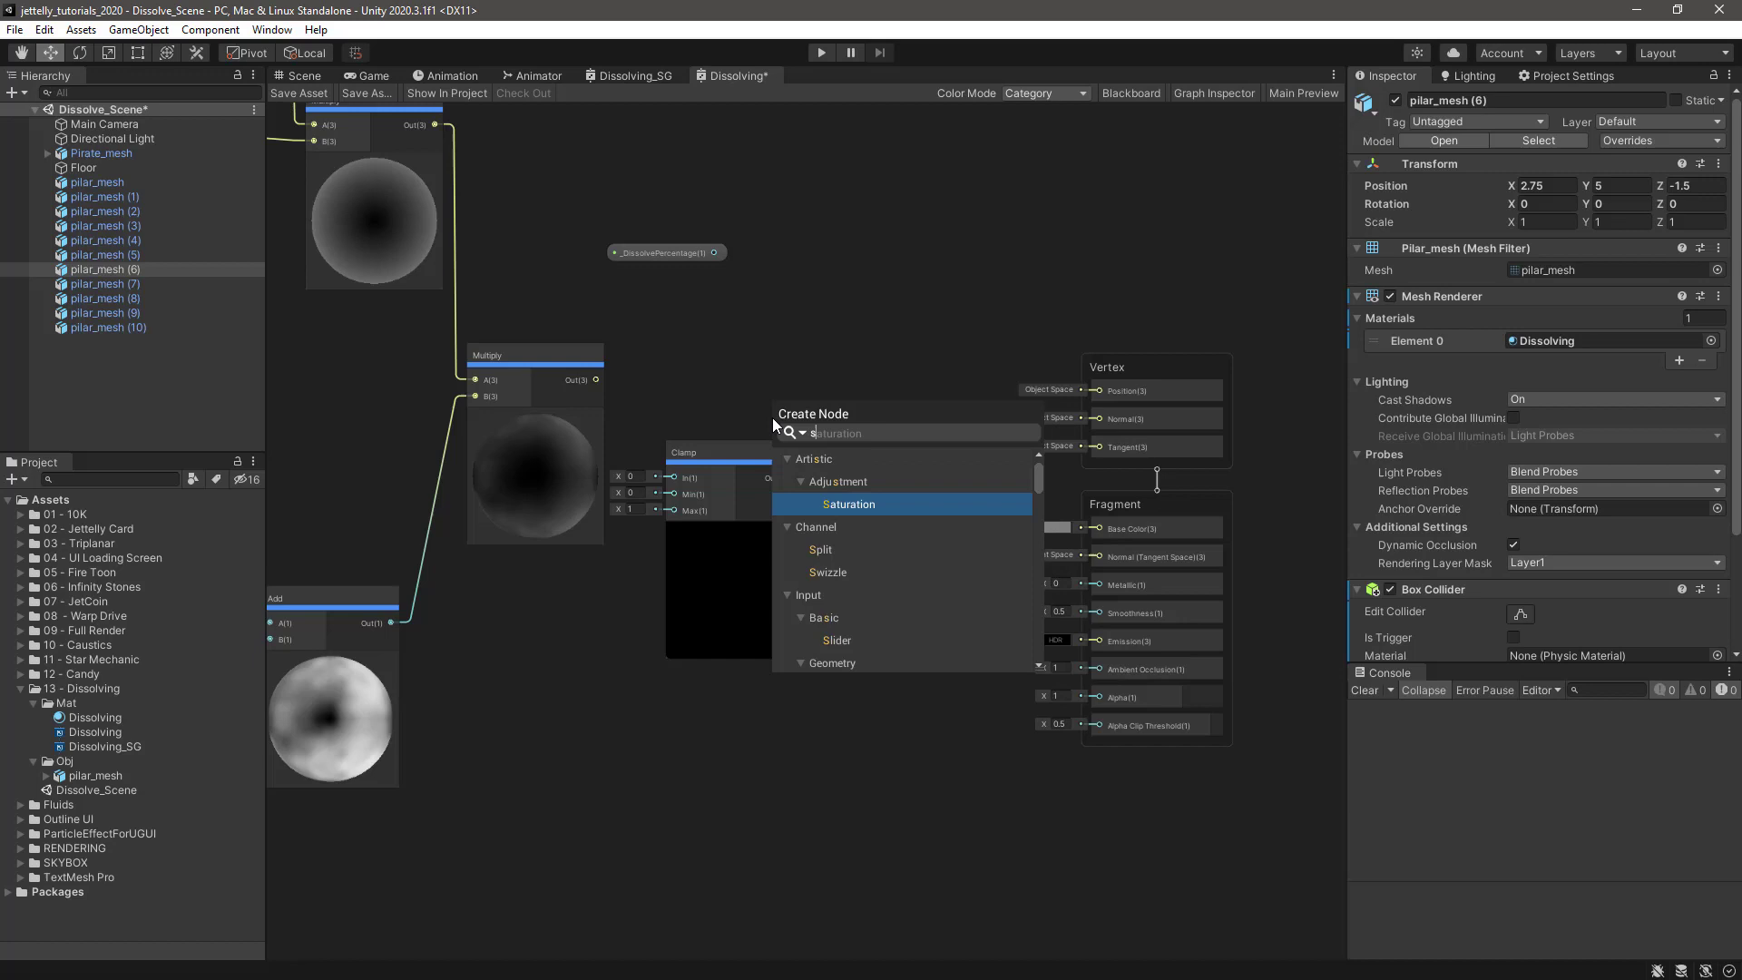
{"action": "key", "text": "Return"}
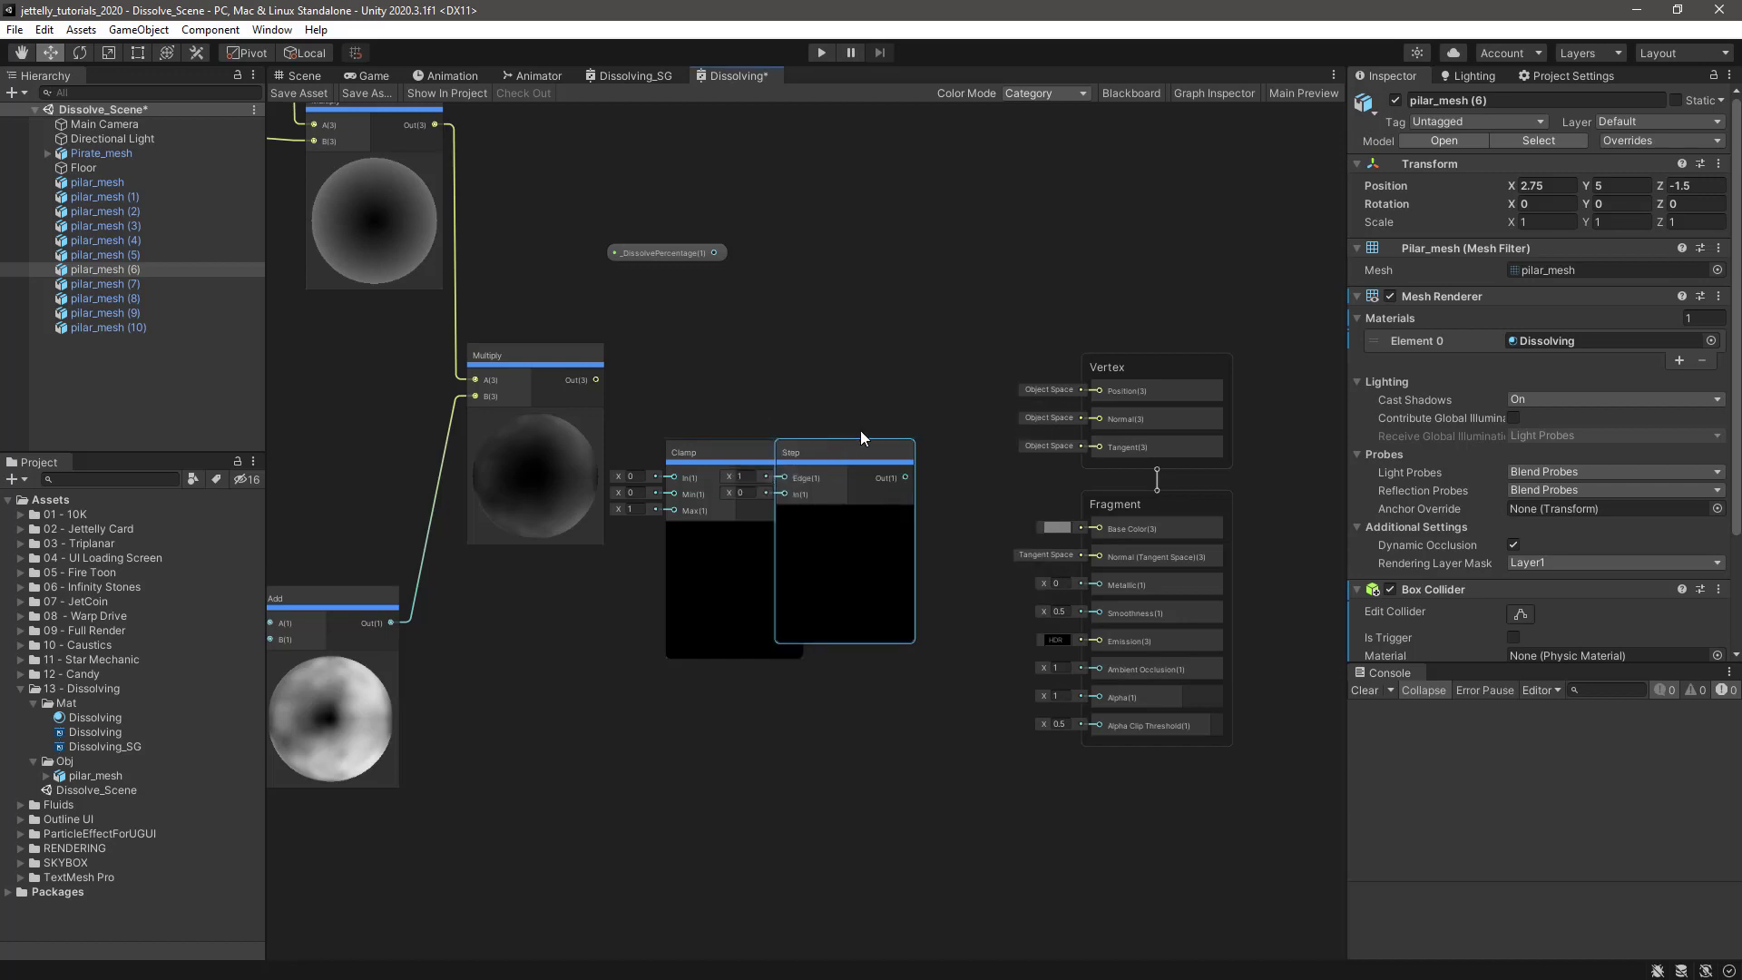
{"action": "left_click_drag", "start_coordinate": [826, 454], "coordinate": [893, 340]}
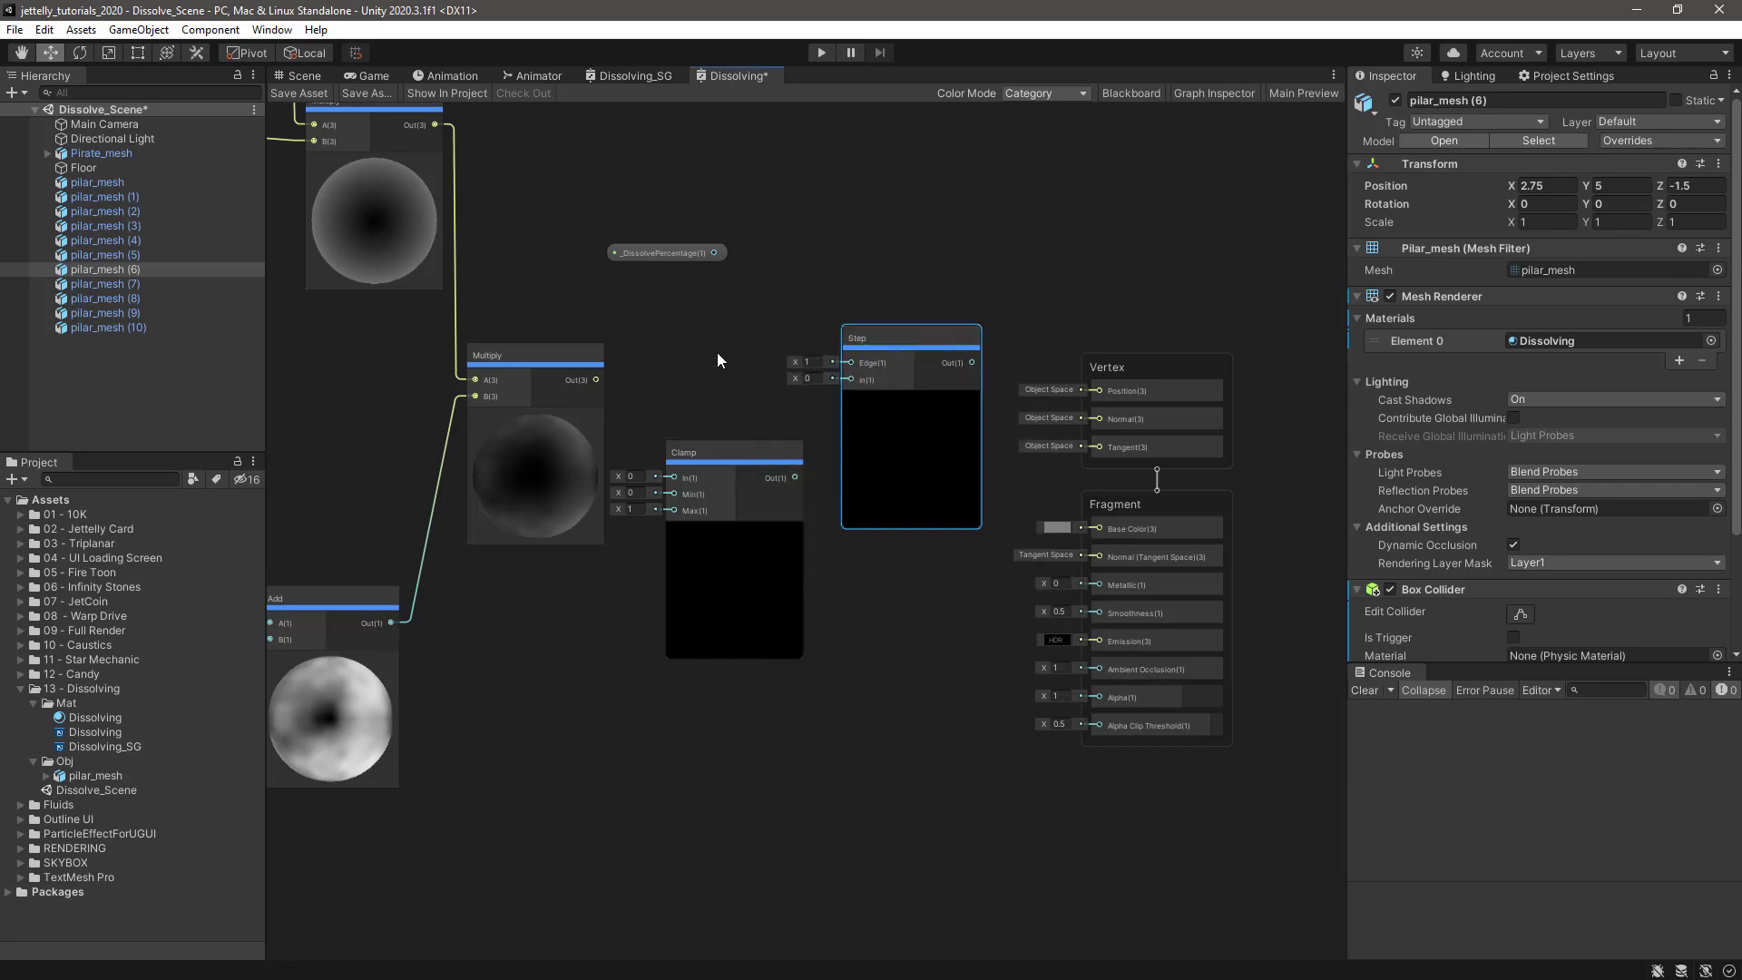
{"action": "scroll", "coordinate": [716, 352], "scroll_direction": "up", "scroll_amount": 5}
{"action": "left_click_drag", "start_coordinate": [810, 379], "coordinate": [786, 545]}
{"action": "middle_click_drag", "start_coordinate": [787, 545], "coordinate": [787, 620]}
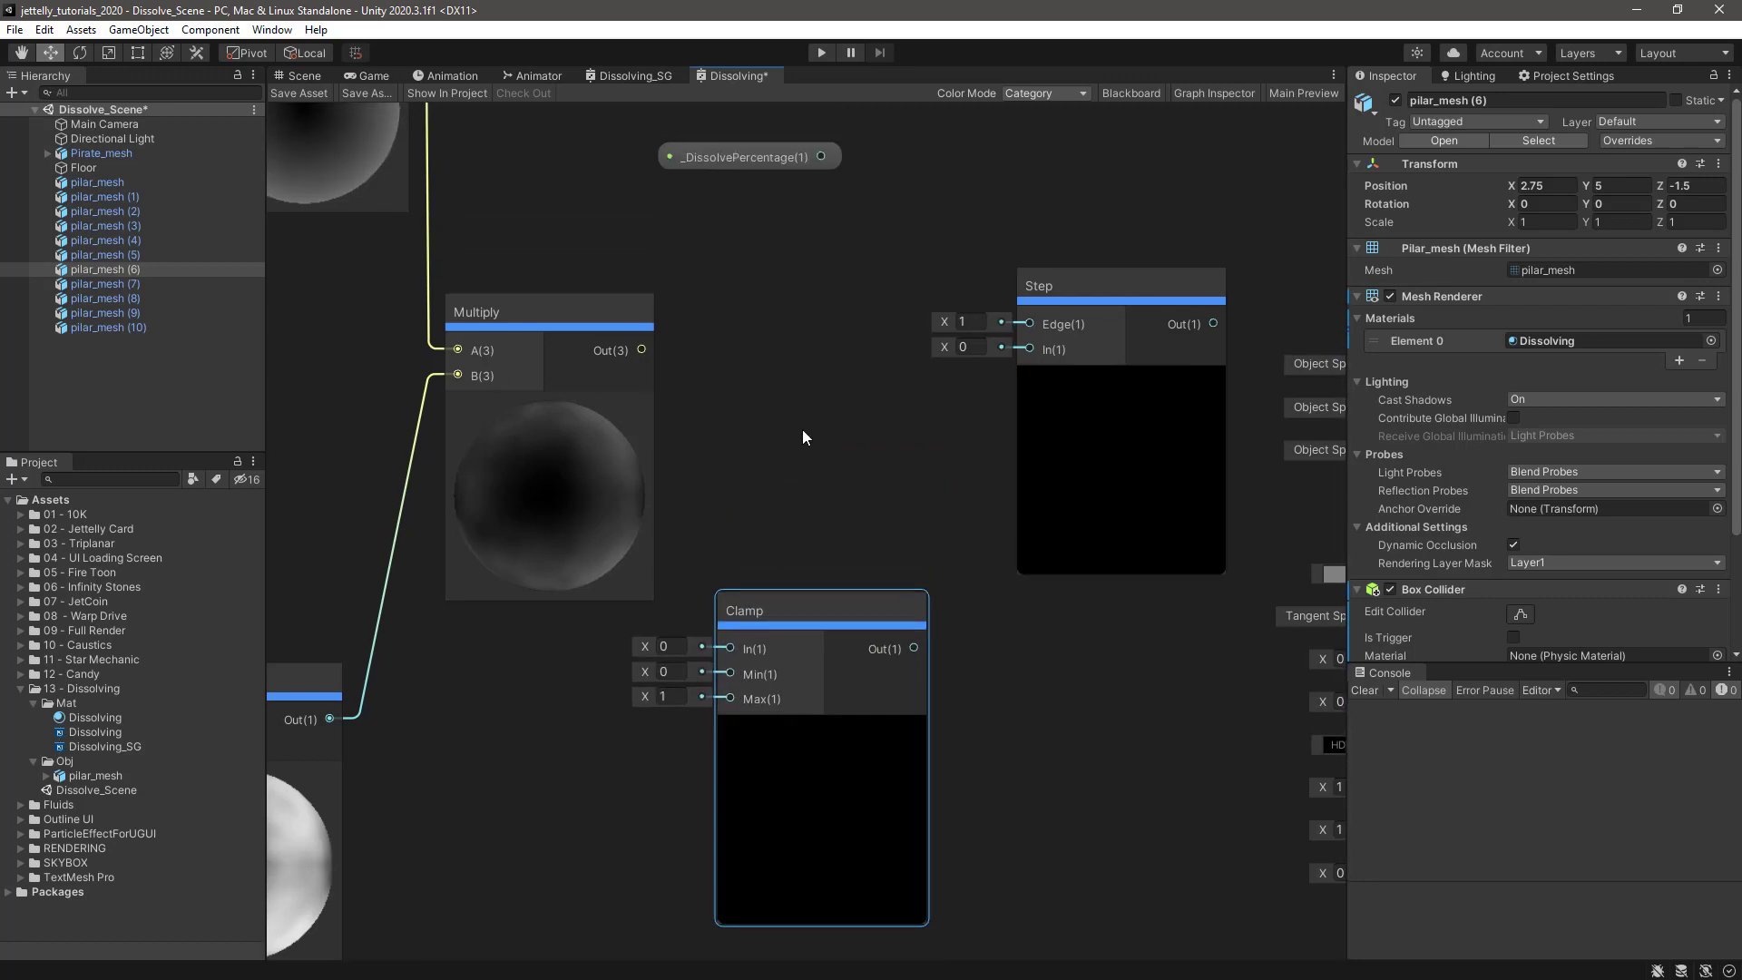
- Feed Multiply Out into Clamp In and set Clamp Max X, Y, Z to 0.99
{"action": "left_click_drag", "start_coordinate": [646, 353], "coordinate": [765, 586]}
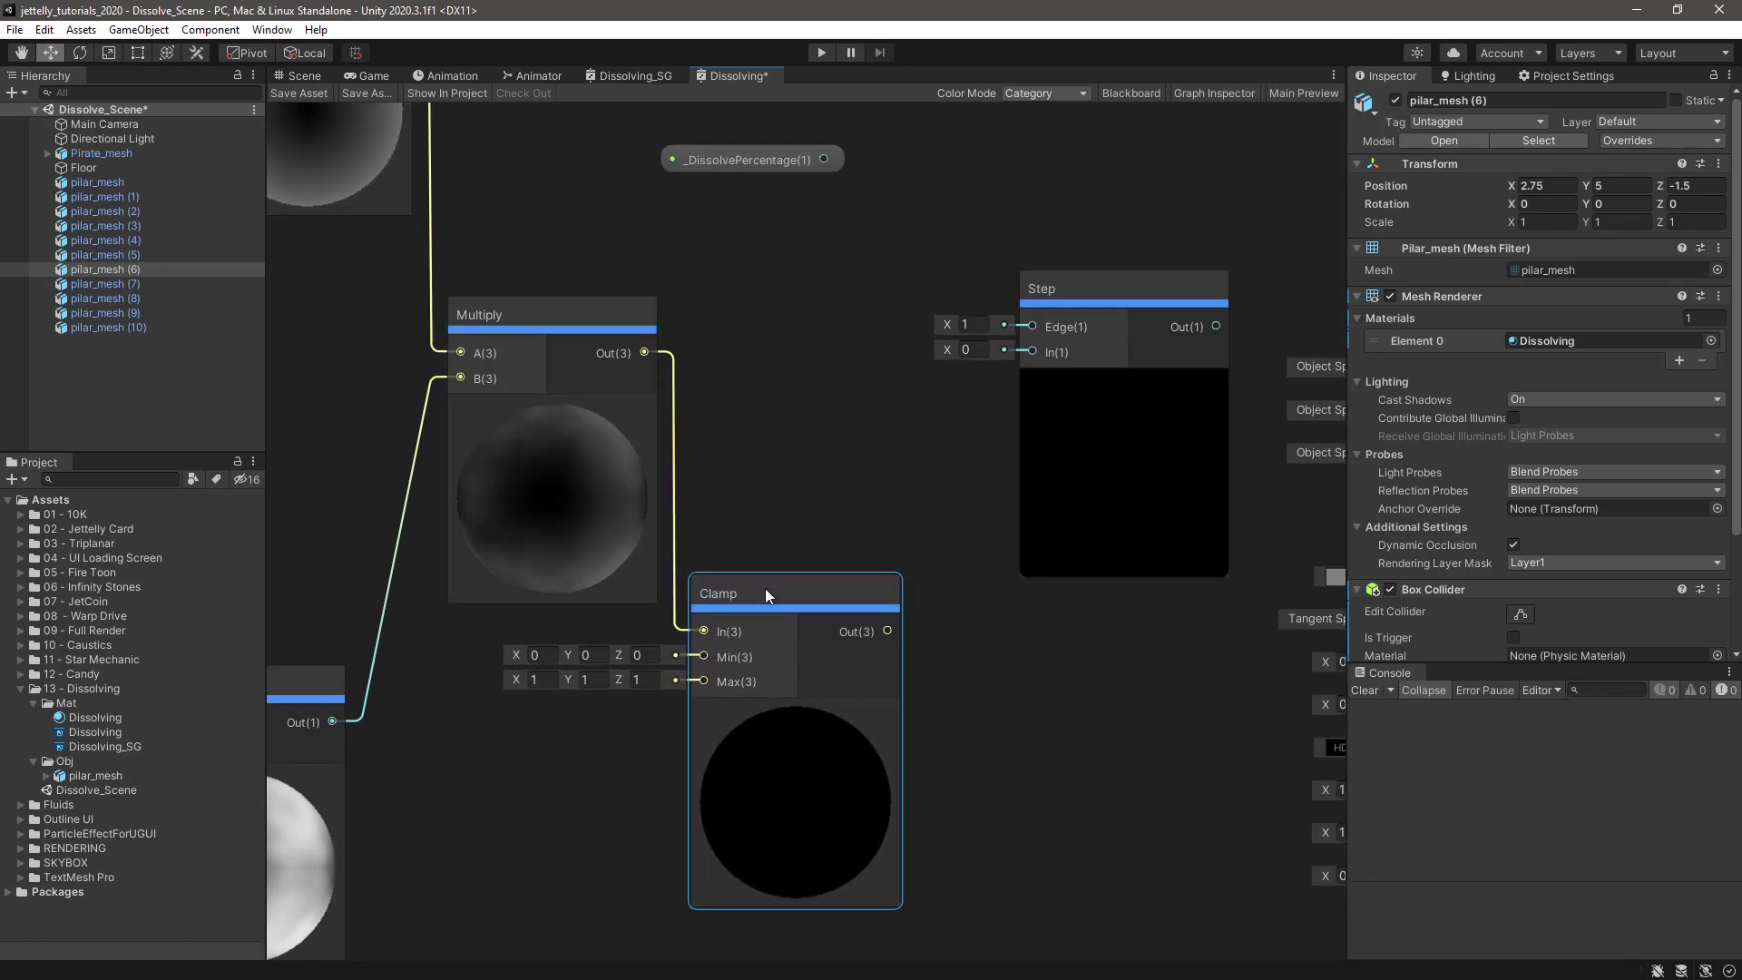
{"action": "left_click", "coordinate": [540, 679]}
{"action": "type", "text": "0.99"}
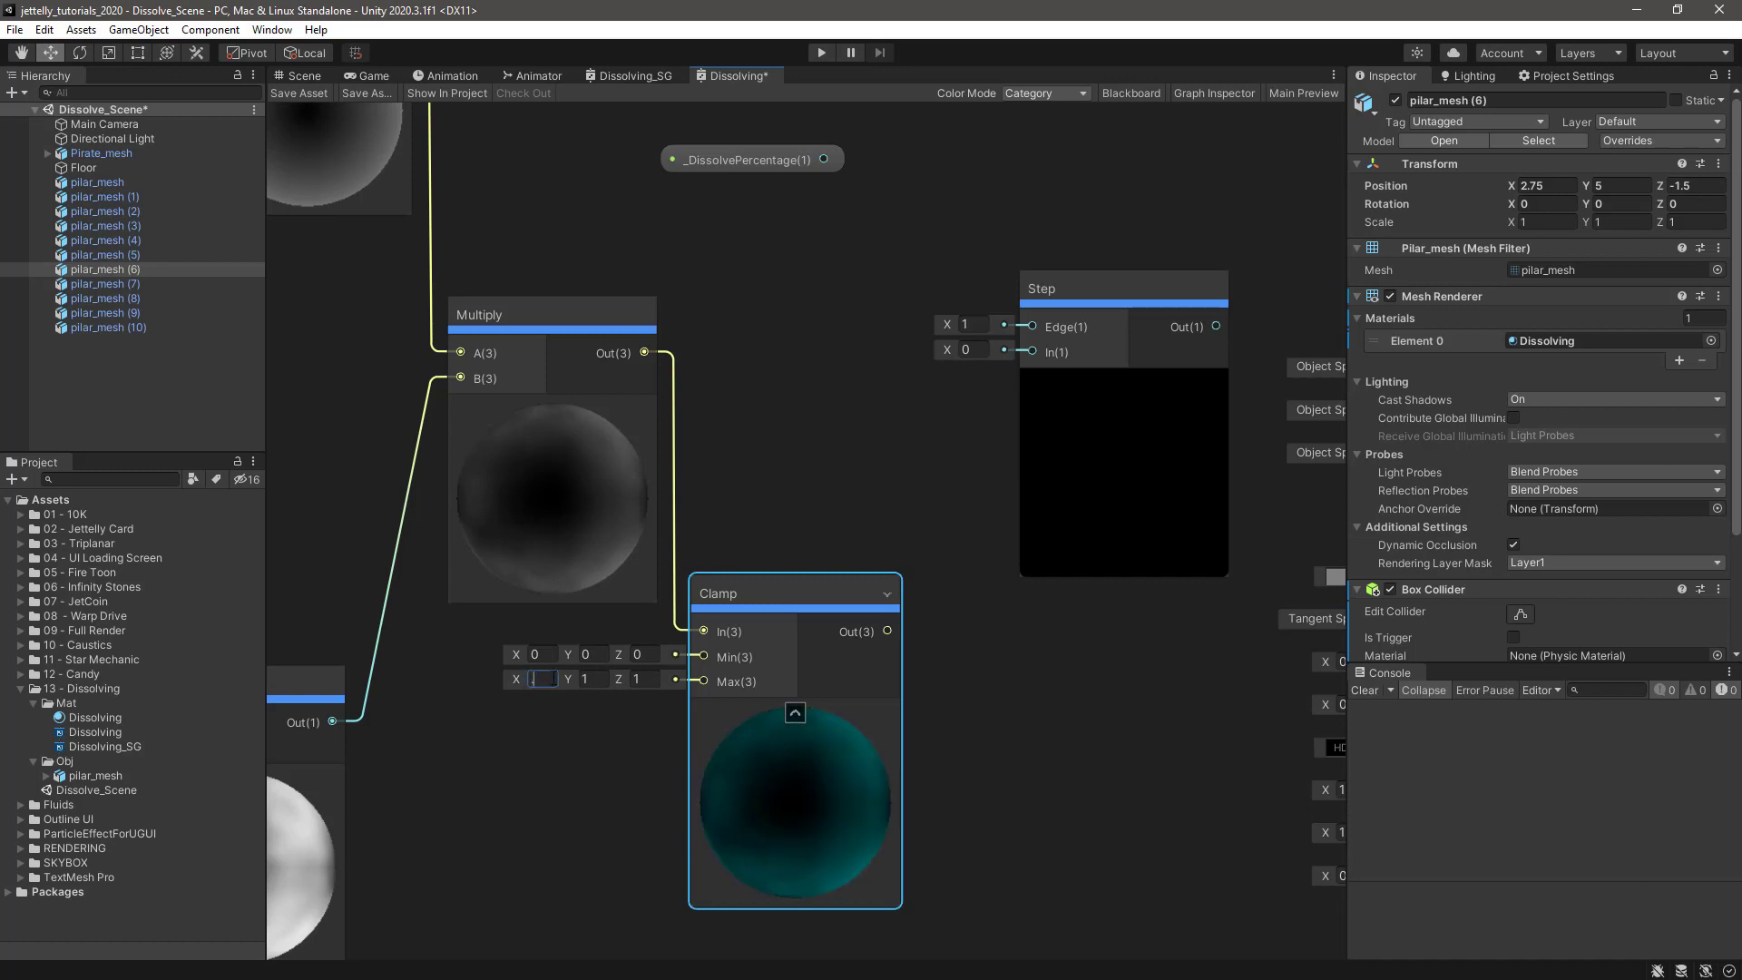
{"action": "left_click", "coordinate": [599, 677]}
{"action": "type", "text": "0.99"}
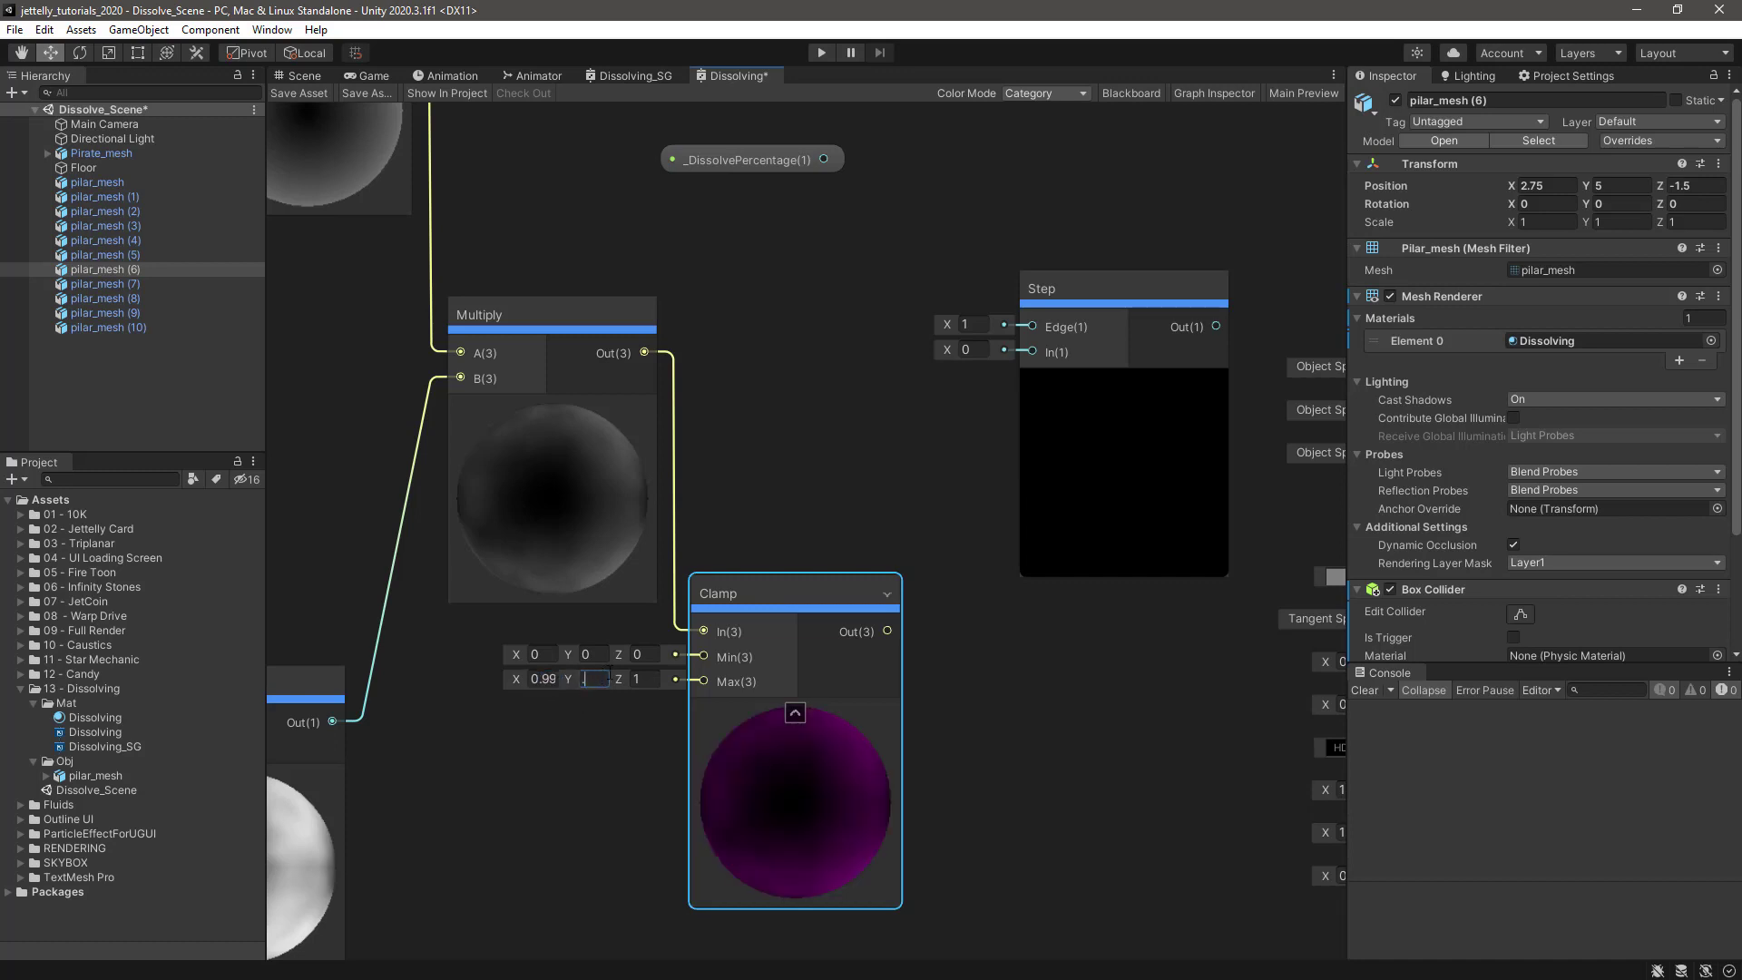
{"action": "left_click", "coordinate": [644, 679]}
{"action": "key", "text": "BackSpace"}
{"action": "type", "text": "0.99"}
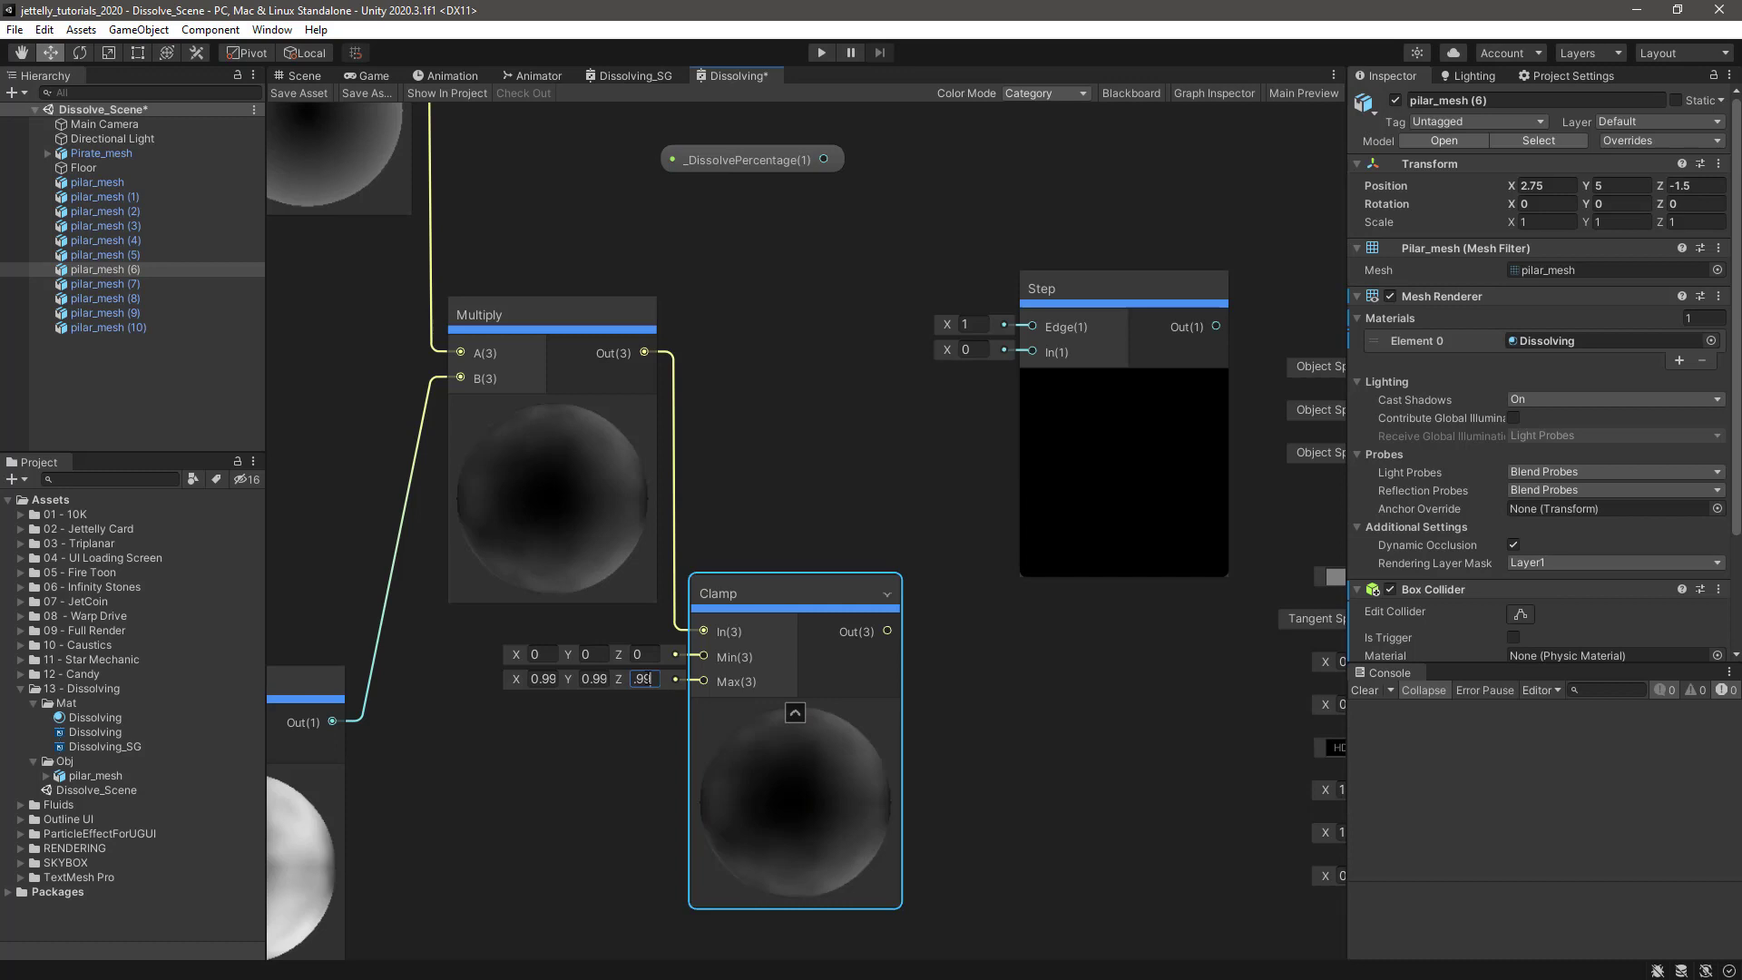
{"action": "left_click", "coordinate": [792, 543]}
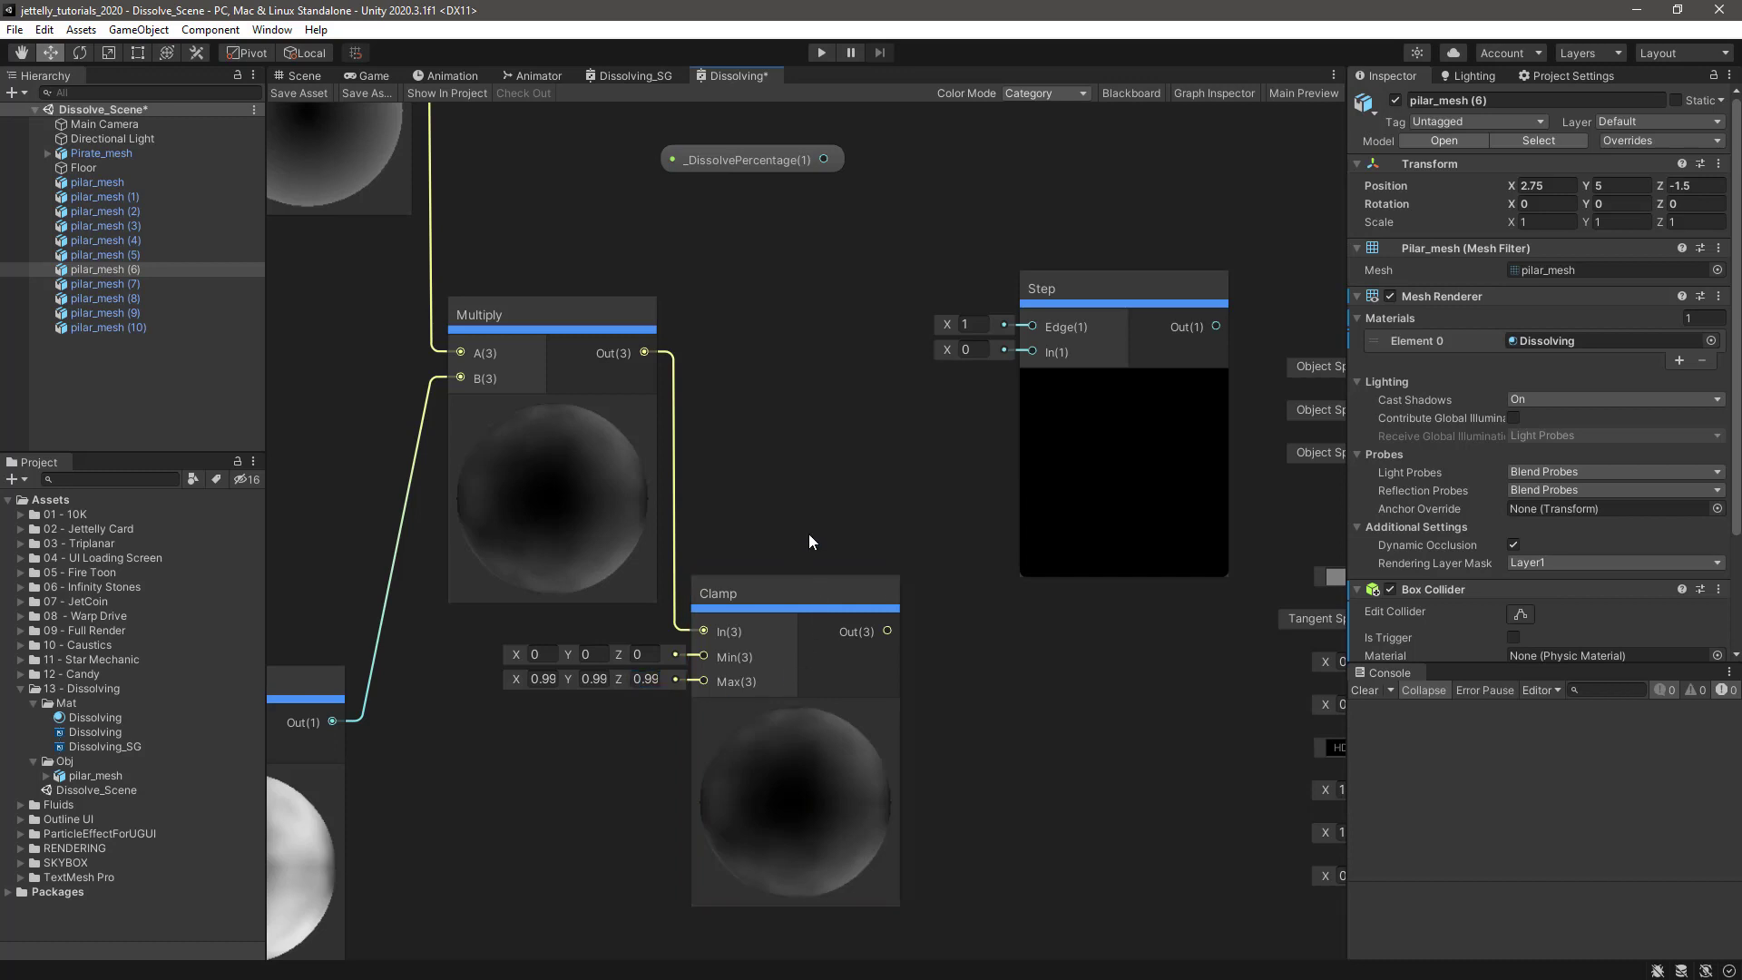
- Wire _DissolvePercentage to Step Edge and Clamp Out to Step In
{"action": "left_click_drag", "start_coordinate": [824, 159], "coordinate": [1033, 341]}
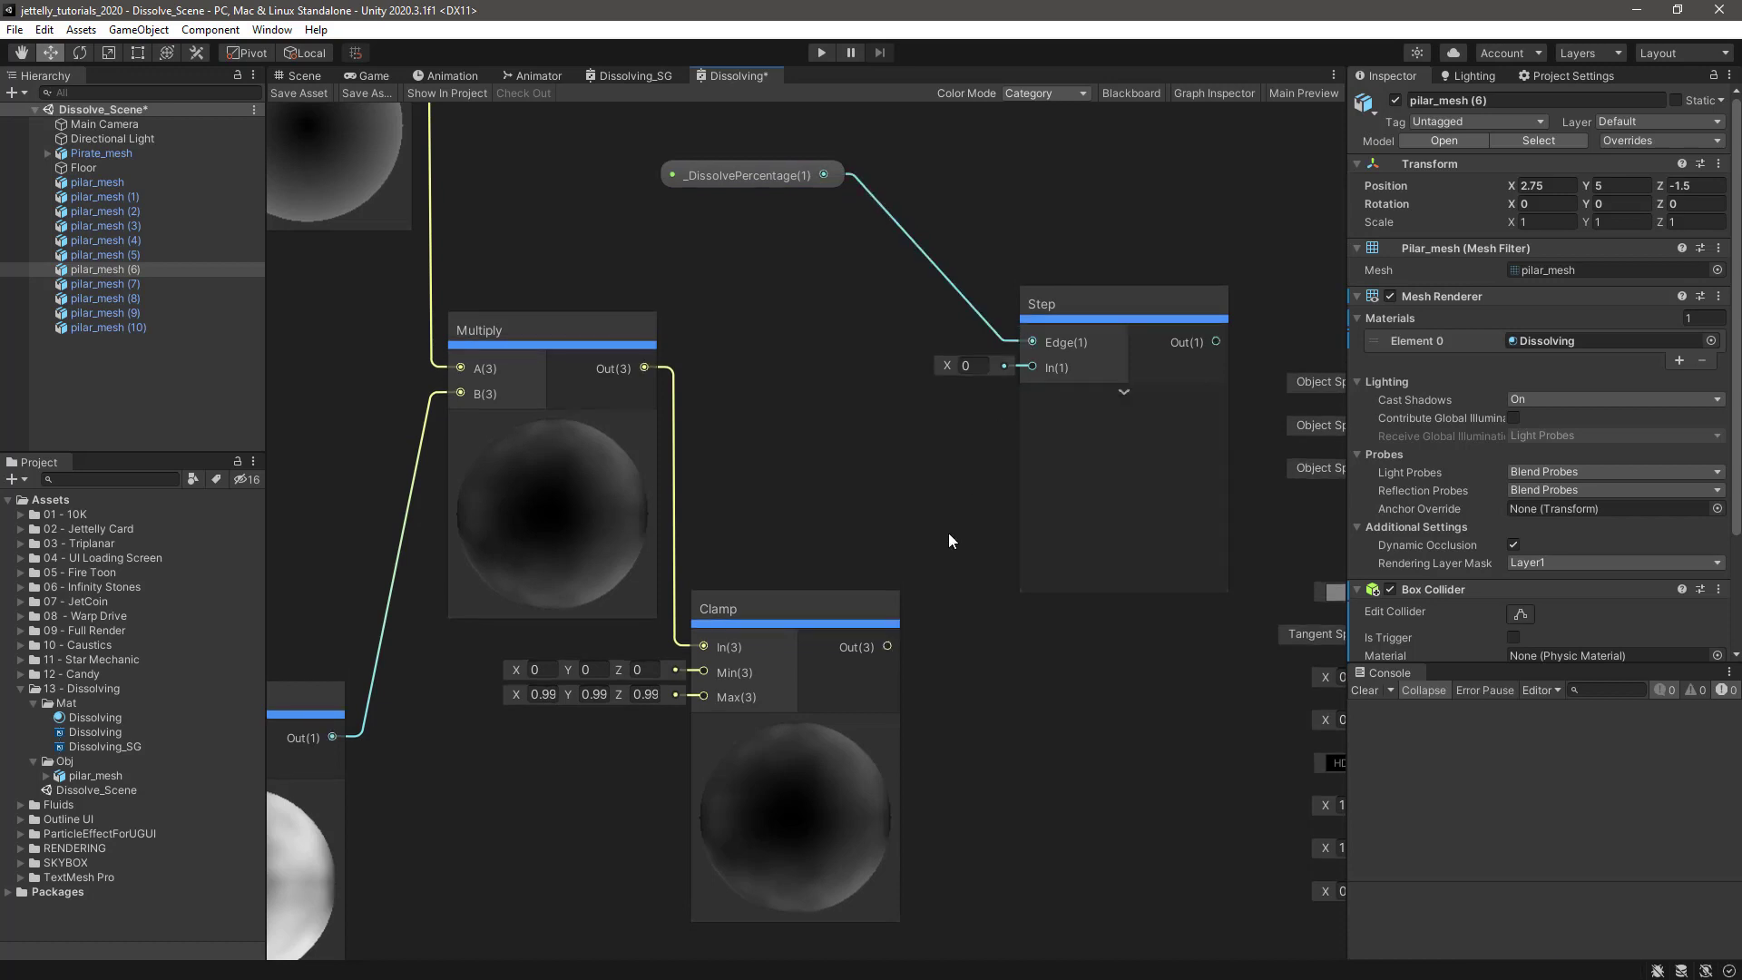
{"action": "left_click_drag", "start_coordinate": [888, 646], "coordinate": [1033, 366]}
{"action": "left_click_drag", "start_coordinate": [1116, 289], "coordinate": [1029, 319]}
{"action": "left_click_drag", "start_coordinate": [804, 189], "coordinate": [844, 280]}
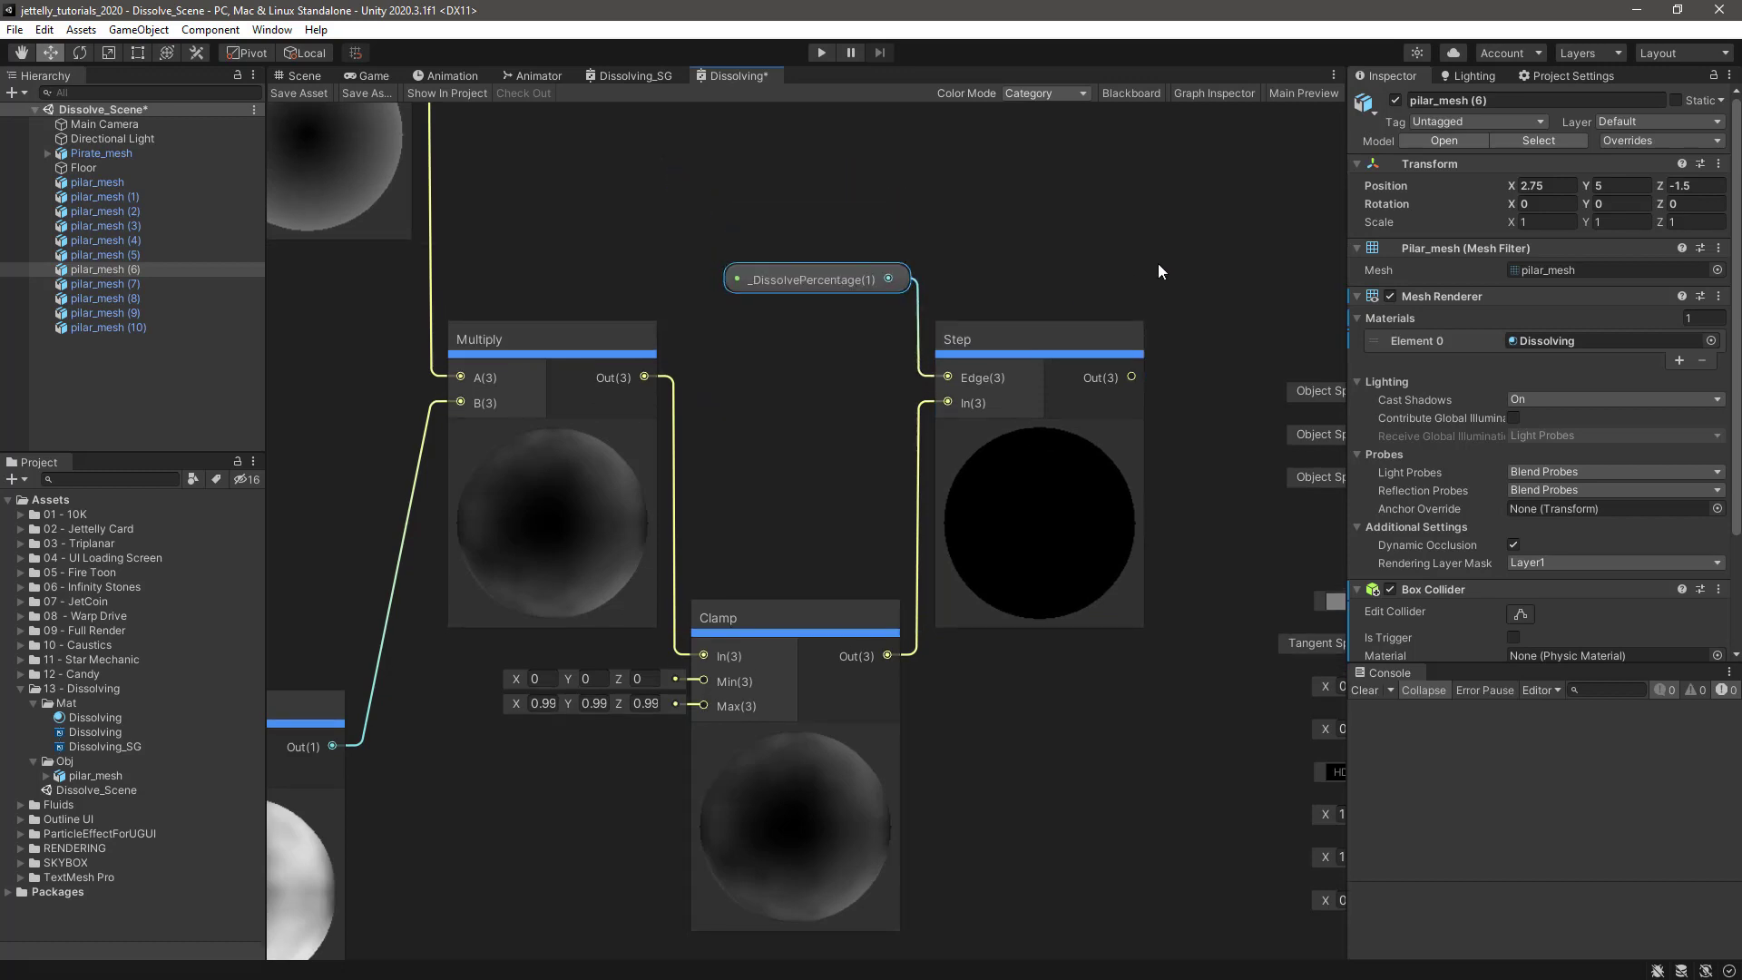
- Connect Step Out to Fragment Alpha and set Alpha Clip Threshold to 0.1
{"action": "middle_click_drag", "start_coordinate": [1158, 263], "coordinate": [781, 208]}
{"action": "left_click_drag", "start_coordinate": [1033, 204], "coordinate": [1154, 684]}
{"action": "scroll", "coordinate": [1154, 684], "scroll_direction": "down", "scroll_amount": 2}
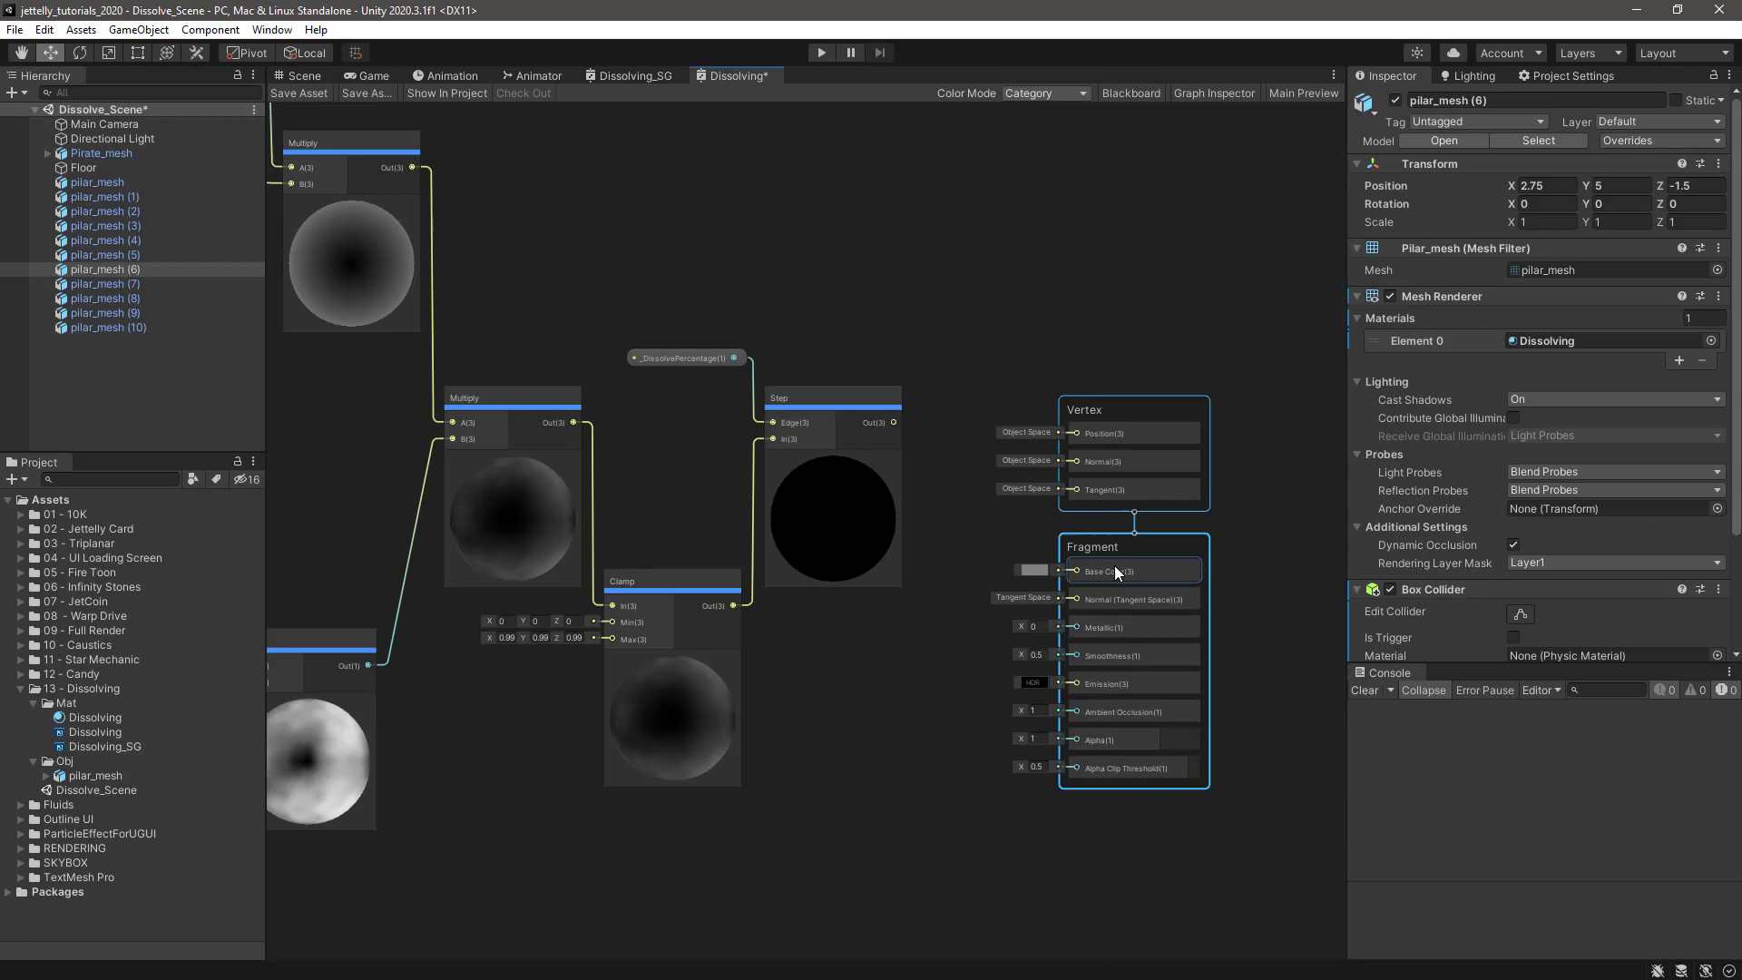
{"action": "left_click_drag", "start_coordinate": [1113, 547], "coordinate": [1081, 357]}
{"action": "left_click", "coordinate": [963, 419]}
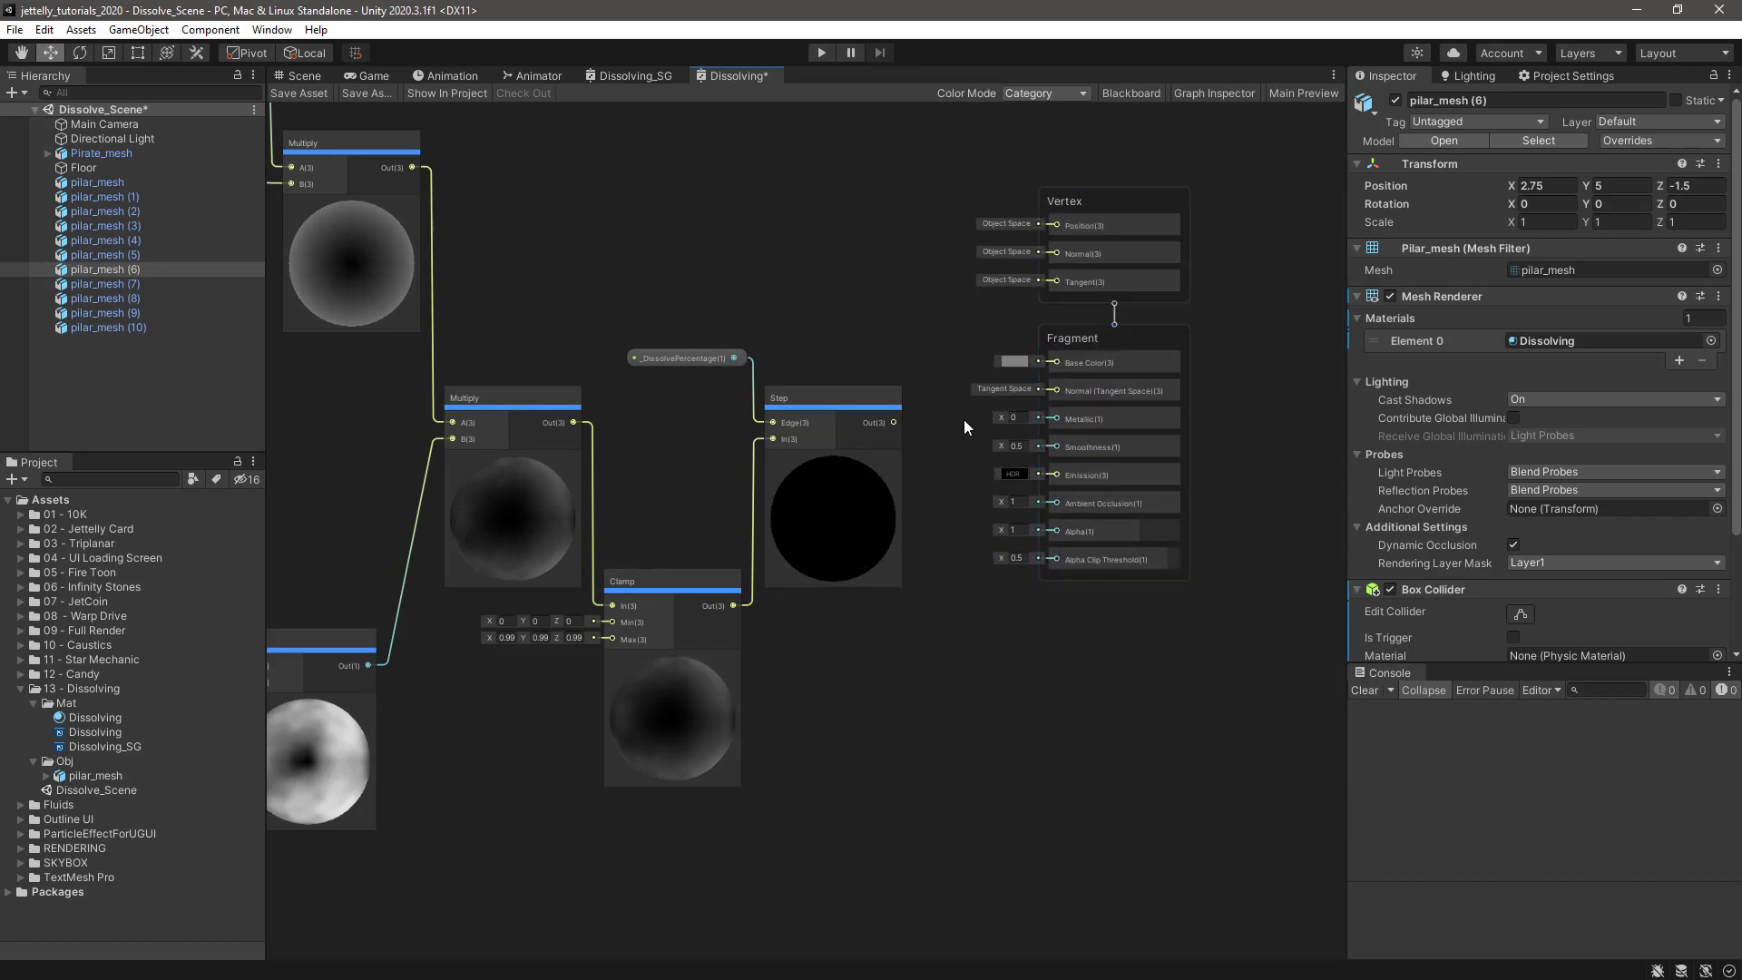
{"action": "scroll", "coordinate": [962, 466], "scroll_direction": "up", "scroll_amount": 3}
{"action": "middle_click_drag", "start_coordinate": [962, 466], "coordinate": [896, 469]}
{"action": "left_click_drag", "start_coordinate": [791, 407], "coordinate": [1038, 571]}
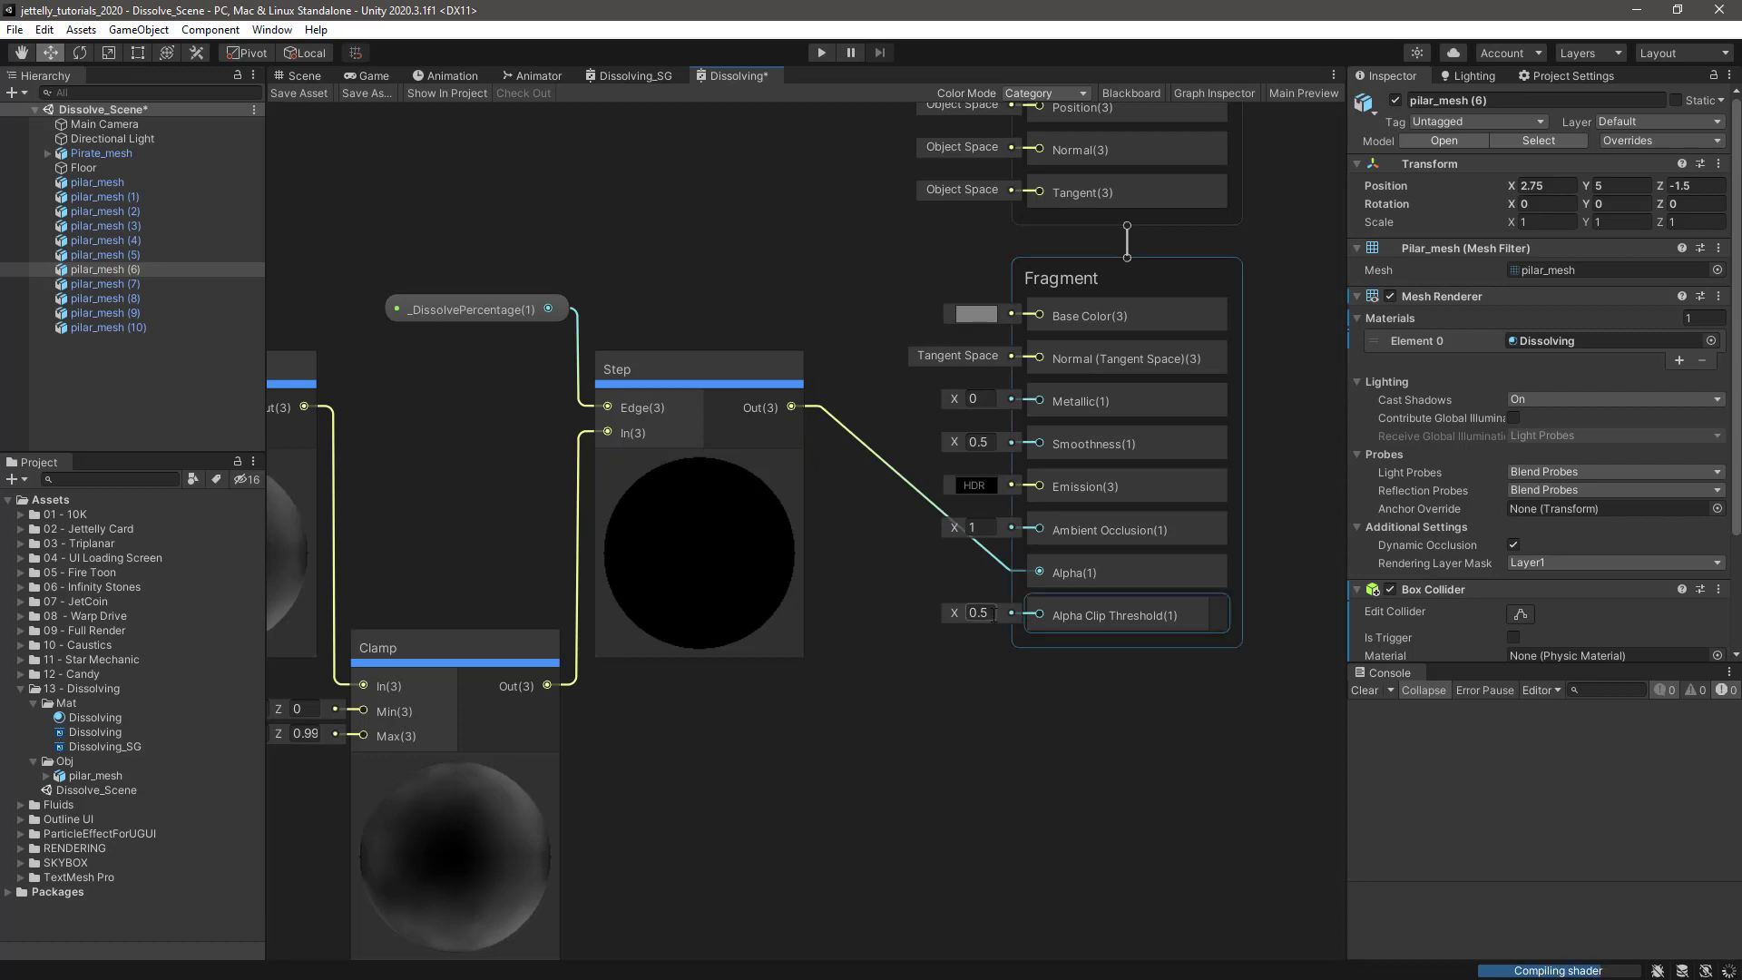
{"action": "left_click", "coordinate": [989, 613]}
{"action": "key", "text": "BackSpace"}
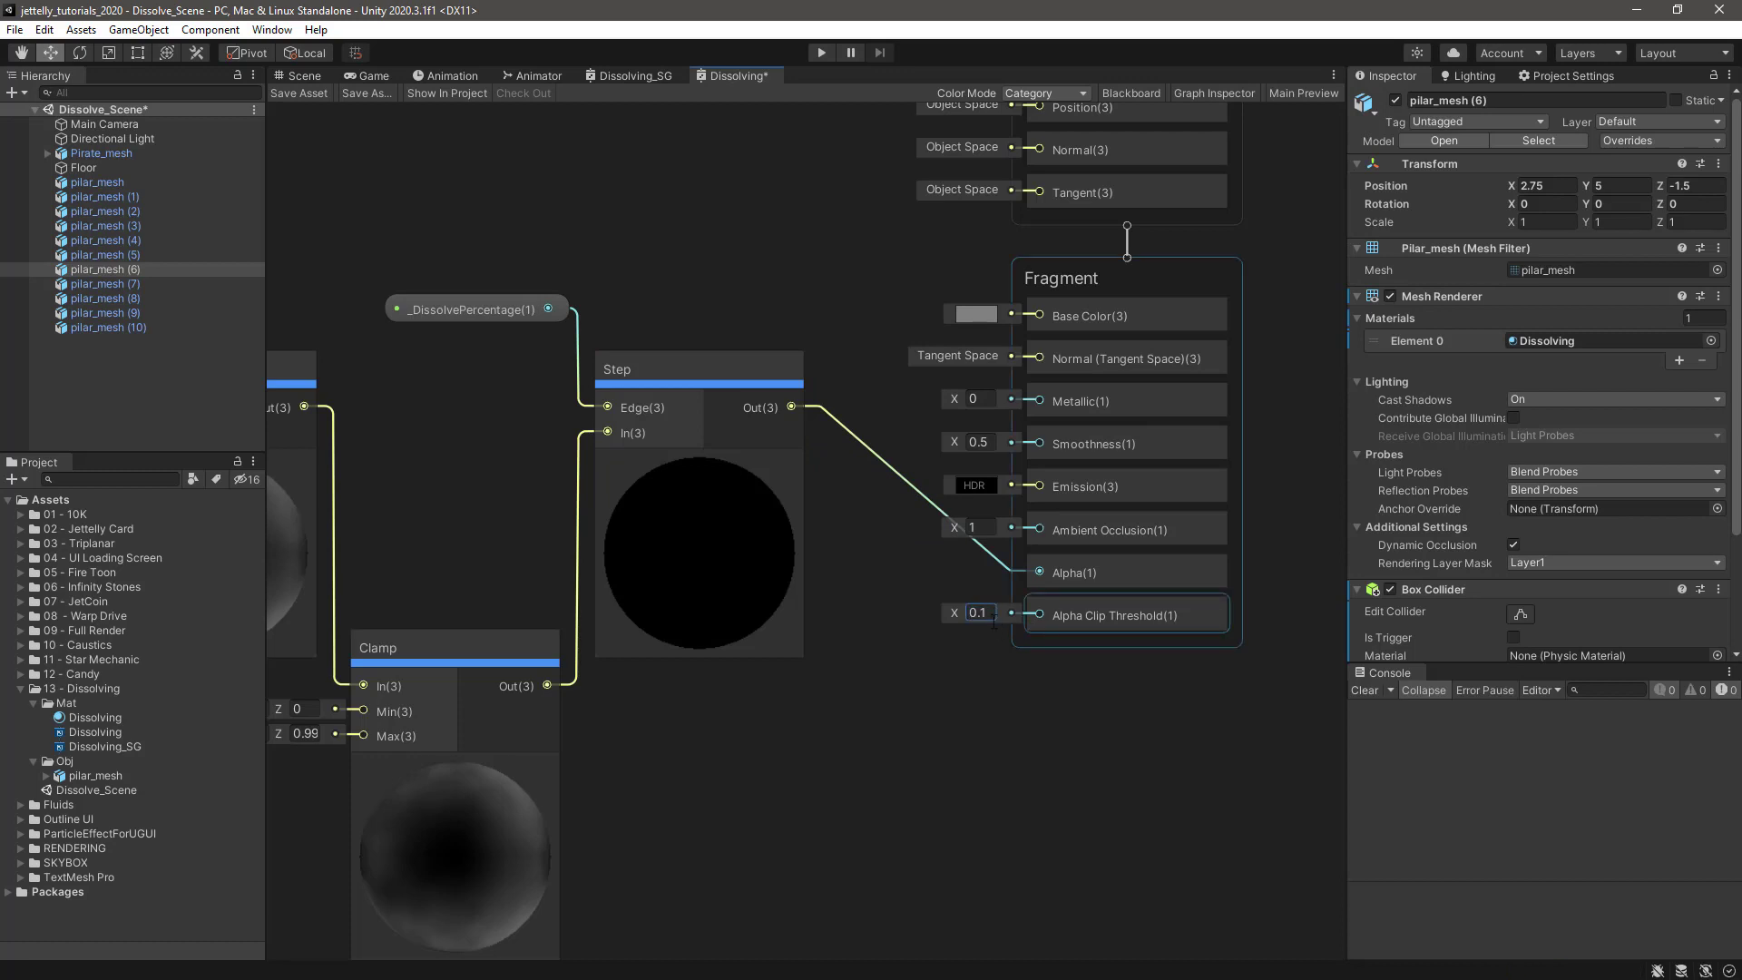
- Inspect the pillars in the Scene view, then select the Dissolving material in the Game view
{"action": "left_click", "coordinate": [302, 78]}
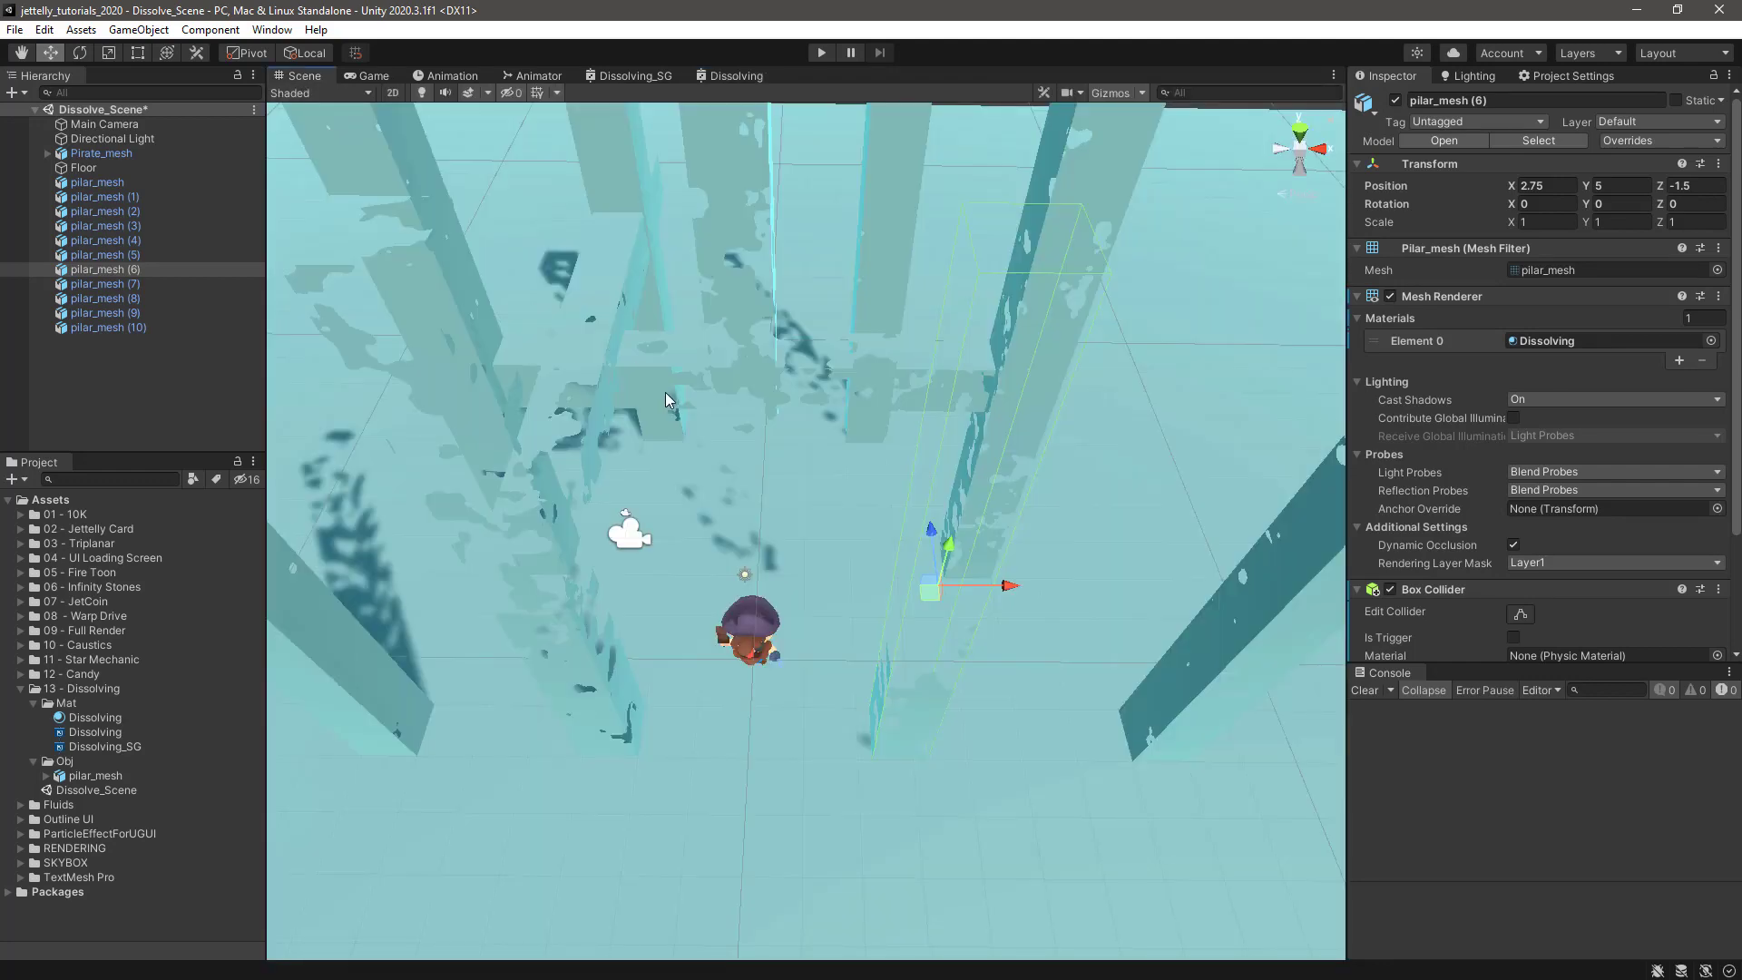
{"action": "right_click_drag", "start_coordinate": [640, 422], "coordinate": [544, 272]}
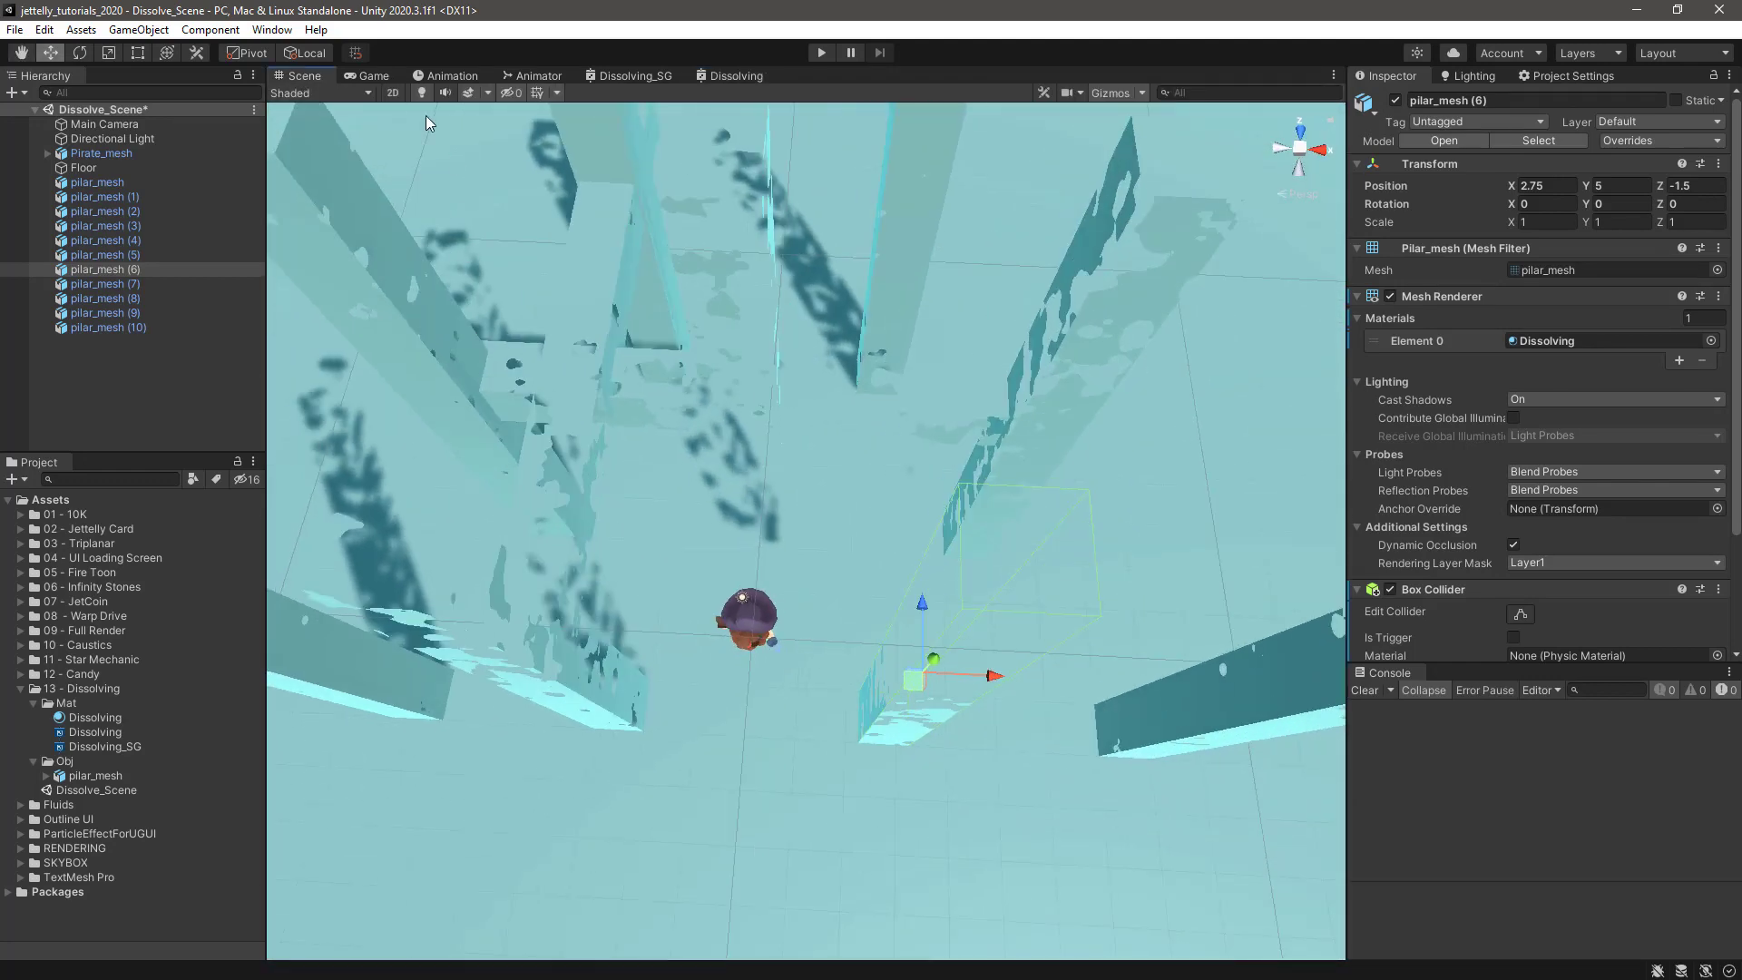
{"action": "left_click", "coordinate": [372, 74]}
{"action": "left_click", "coordinate": [84, 718]}
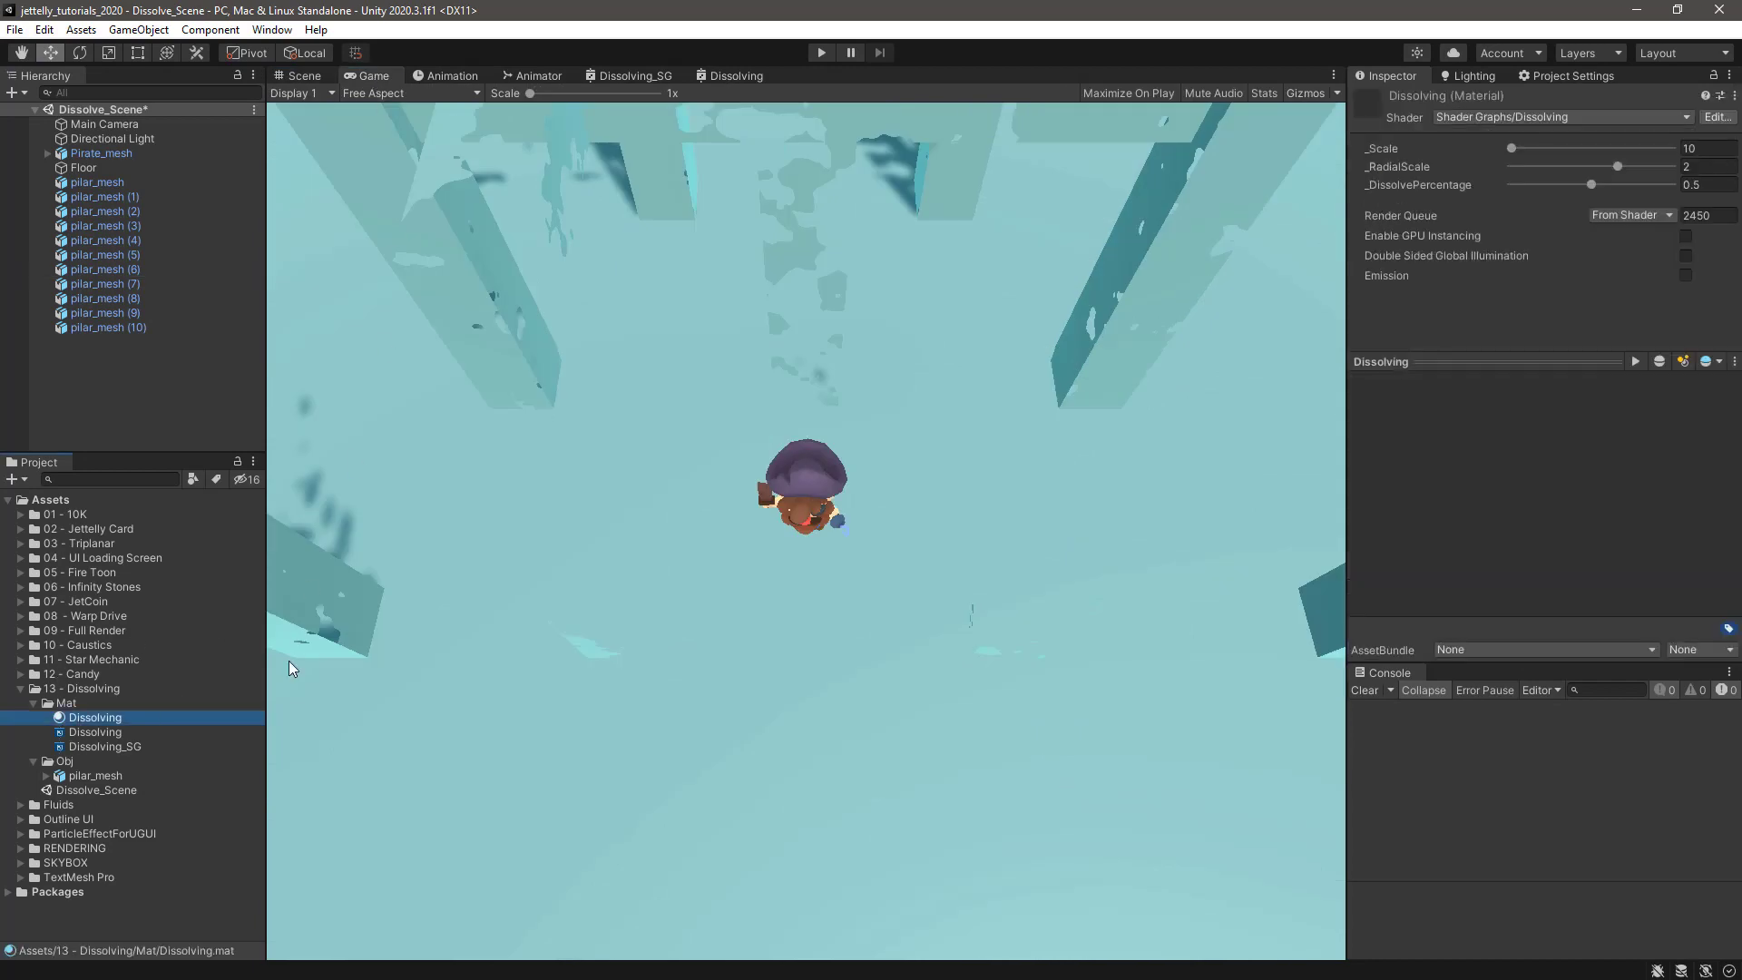
- In play mode, set _RadialScale to 3 and _DissolvePercentage to 0.159, then stop
{"action": "left_click", "coordinate": [813, 53]}
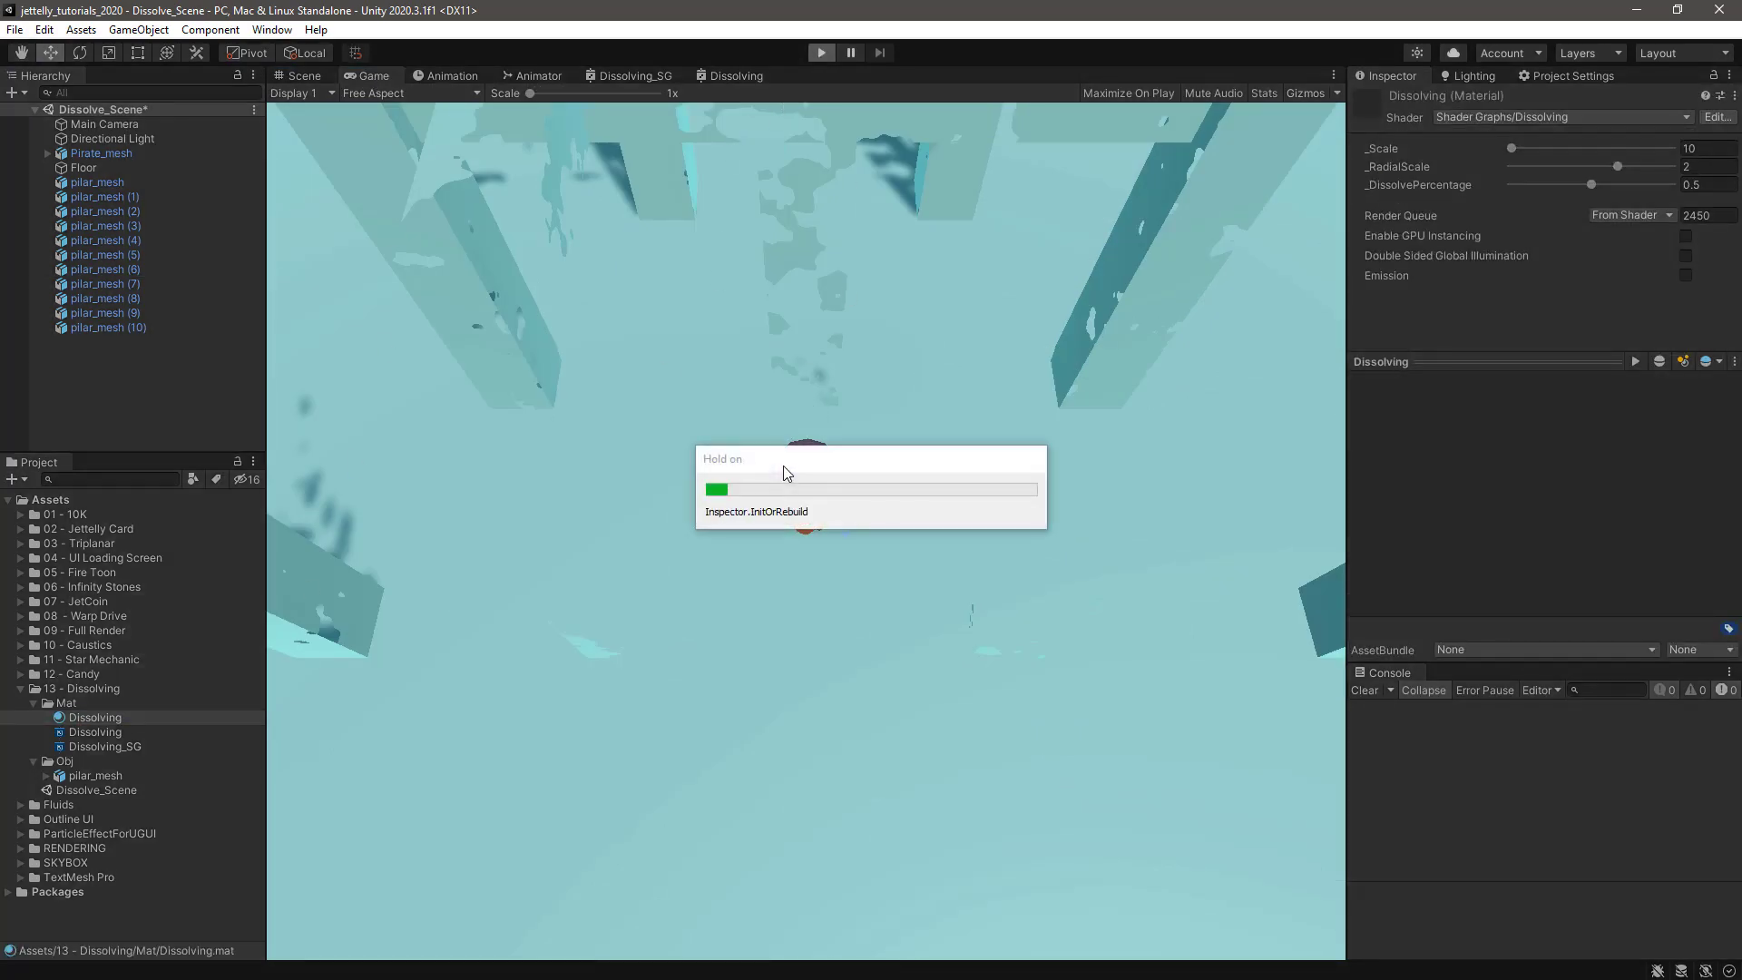
{"action": "key", "text": "w"}
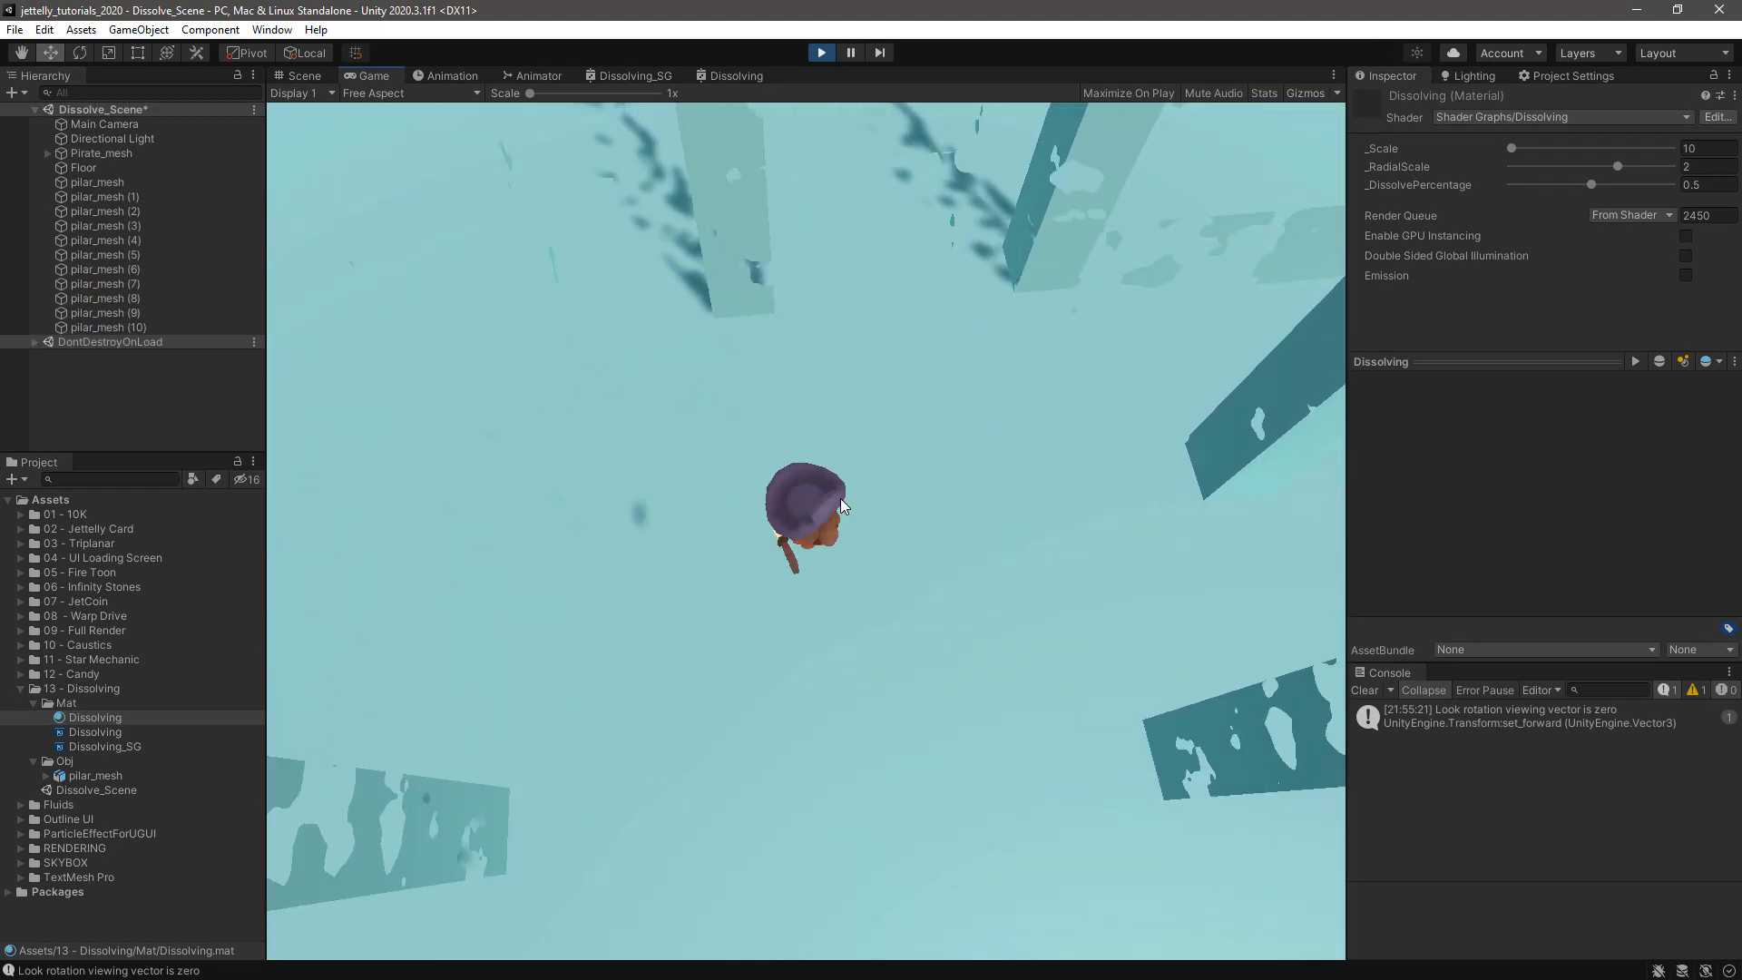
{"action": "key", "text": "w"}
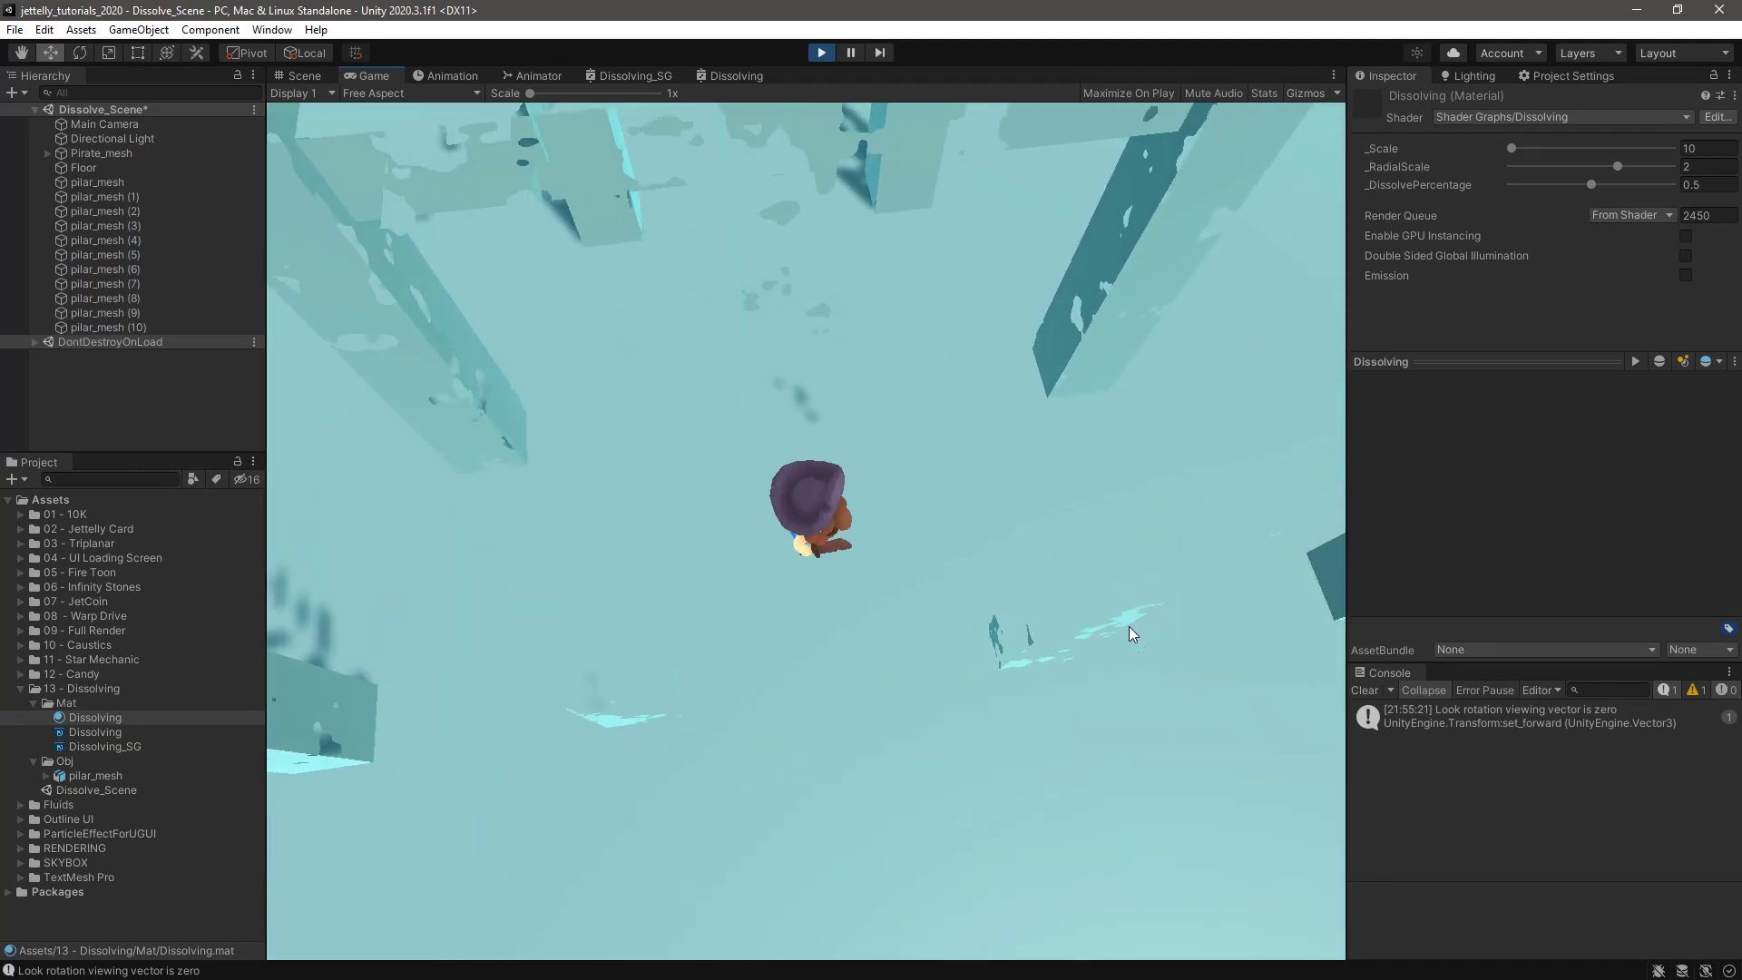
{"action": "left_click", "coordinate": [1674, 165]}
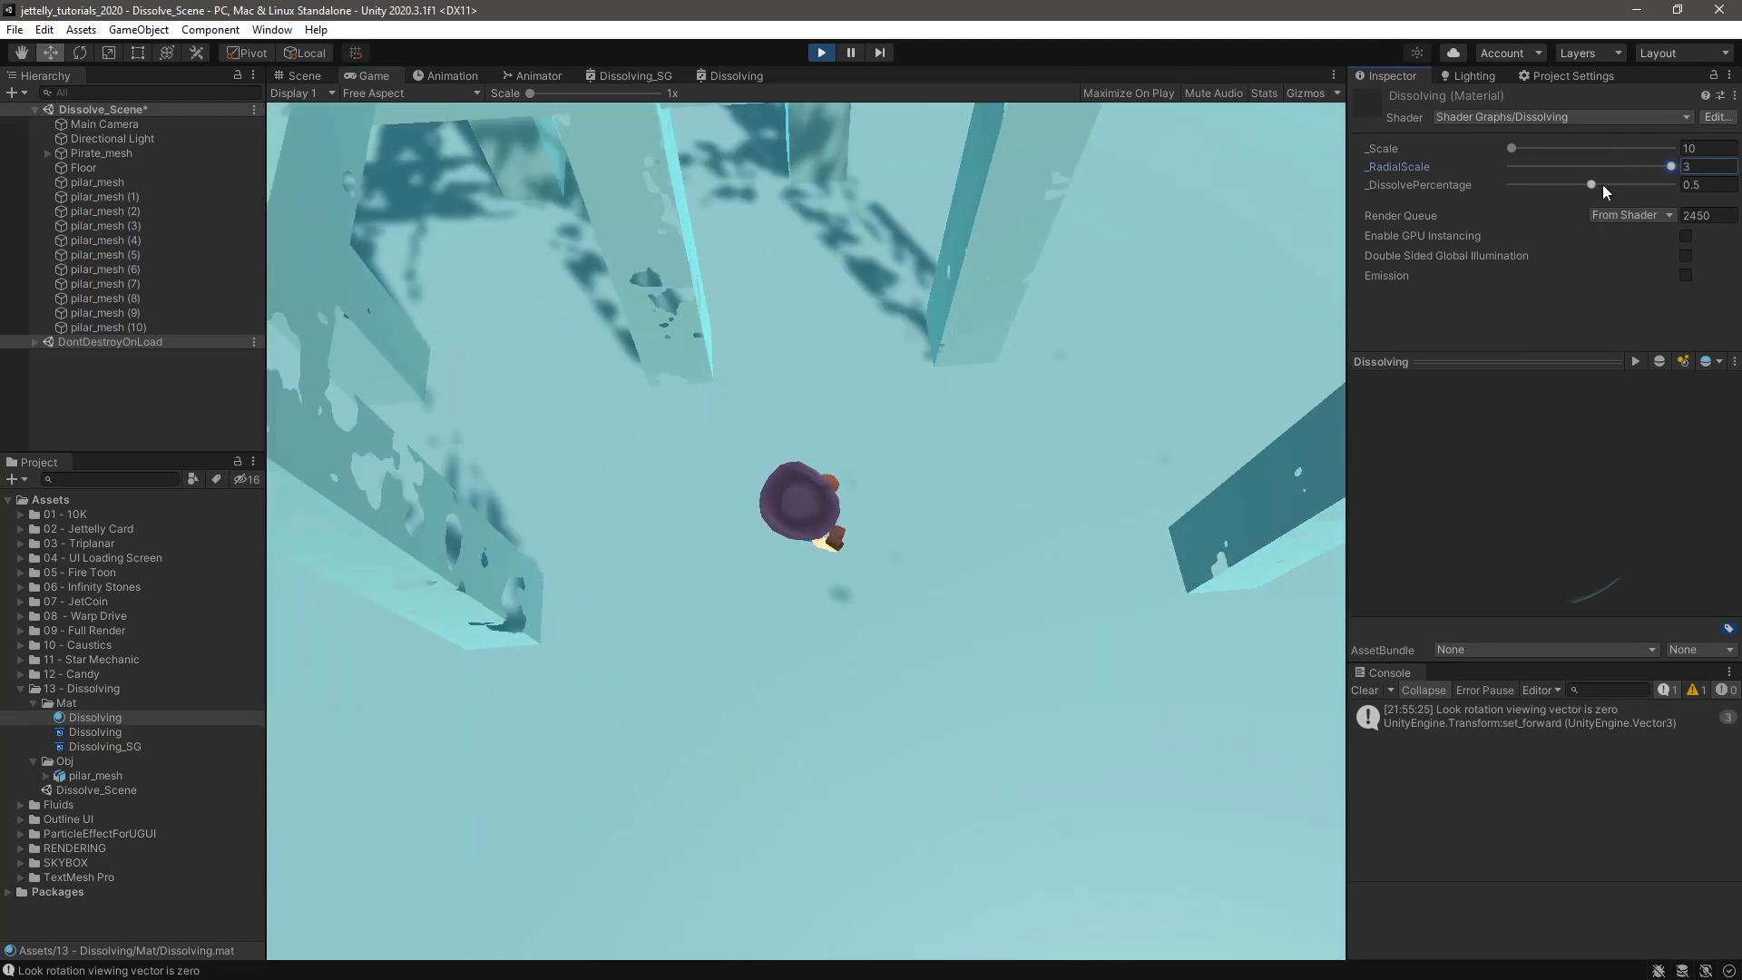
{"action": "left_click_drag", "start_coordinate": [1603, 185], "coordinate": [1535, 185]}
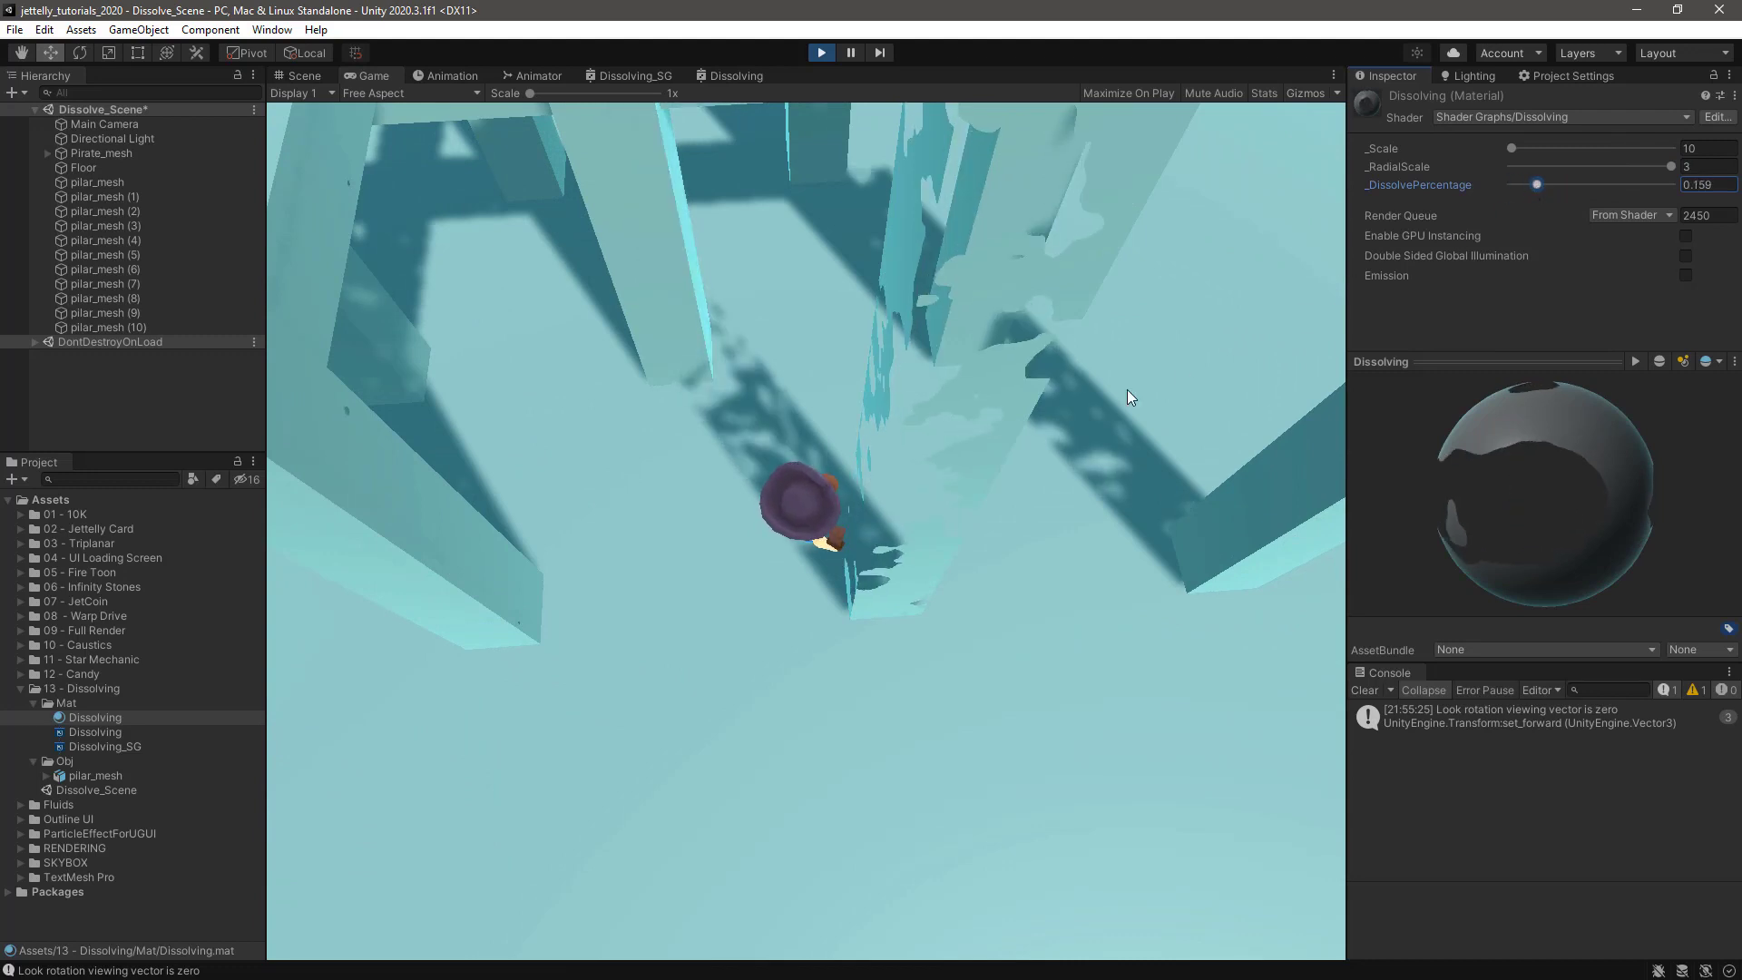
{"action": "key", "text": "w"}
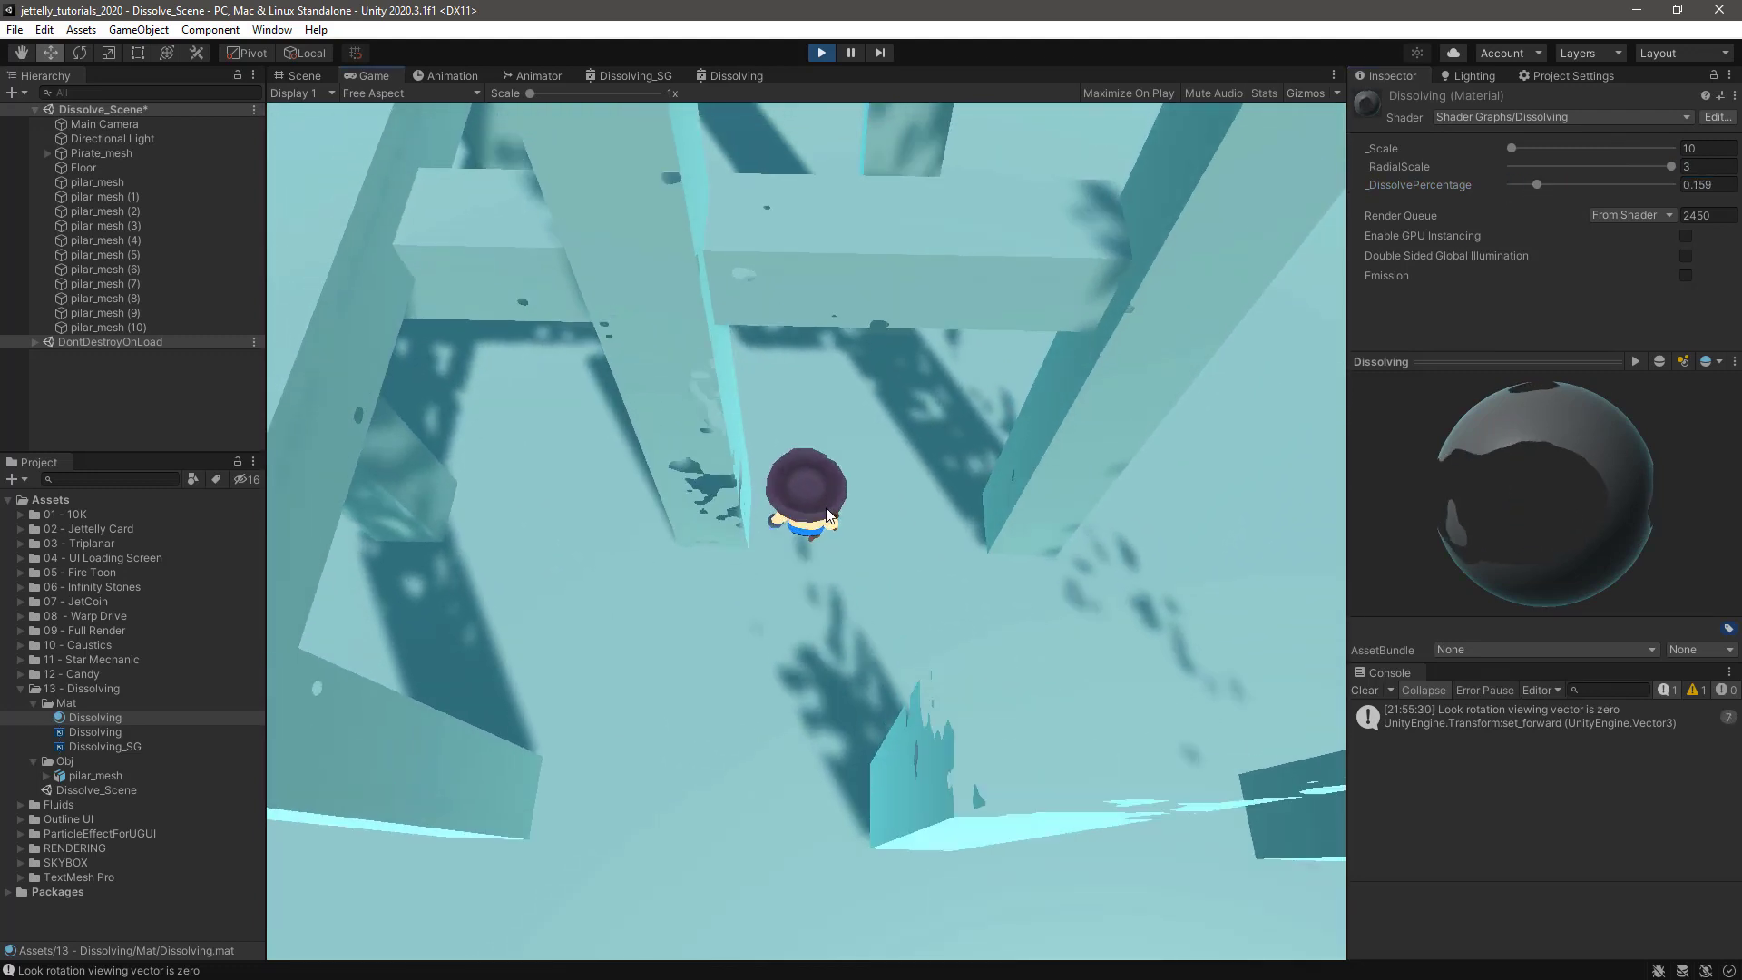
{"action": "key", "text": "w"}
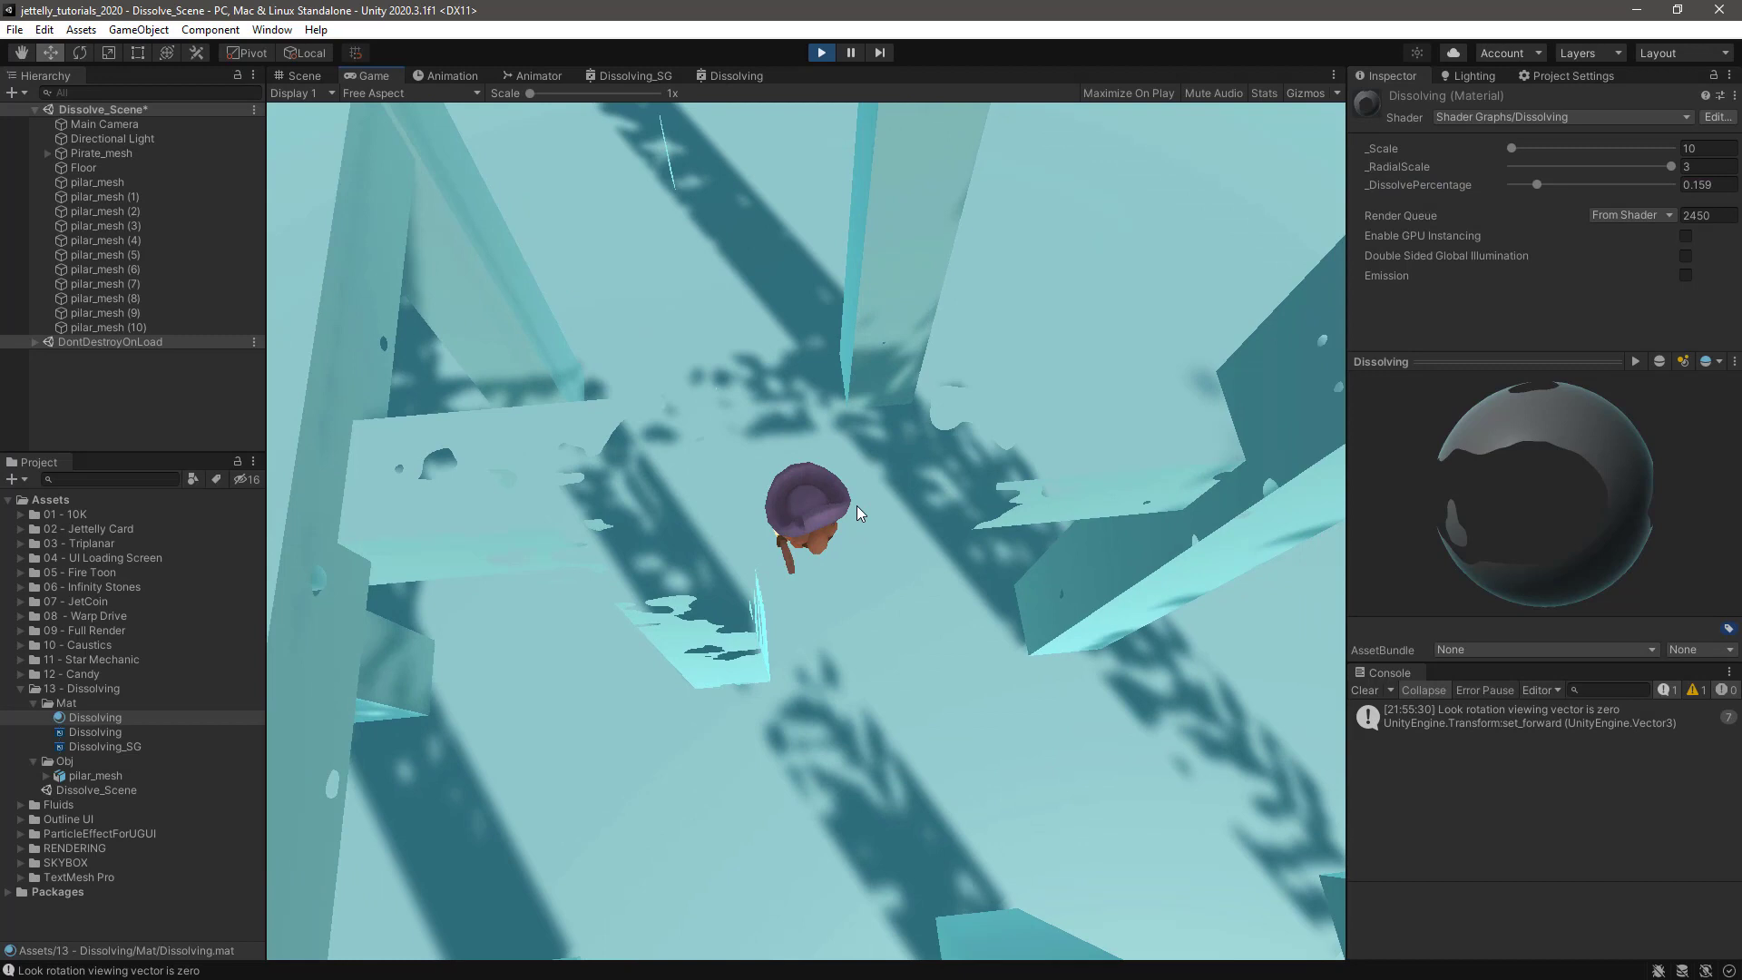
{"action": "key", "text": "w"}
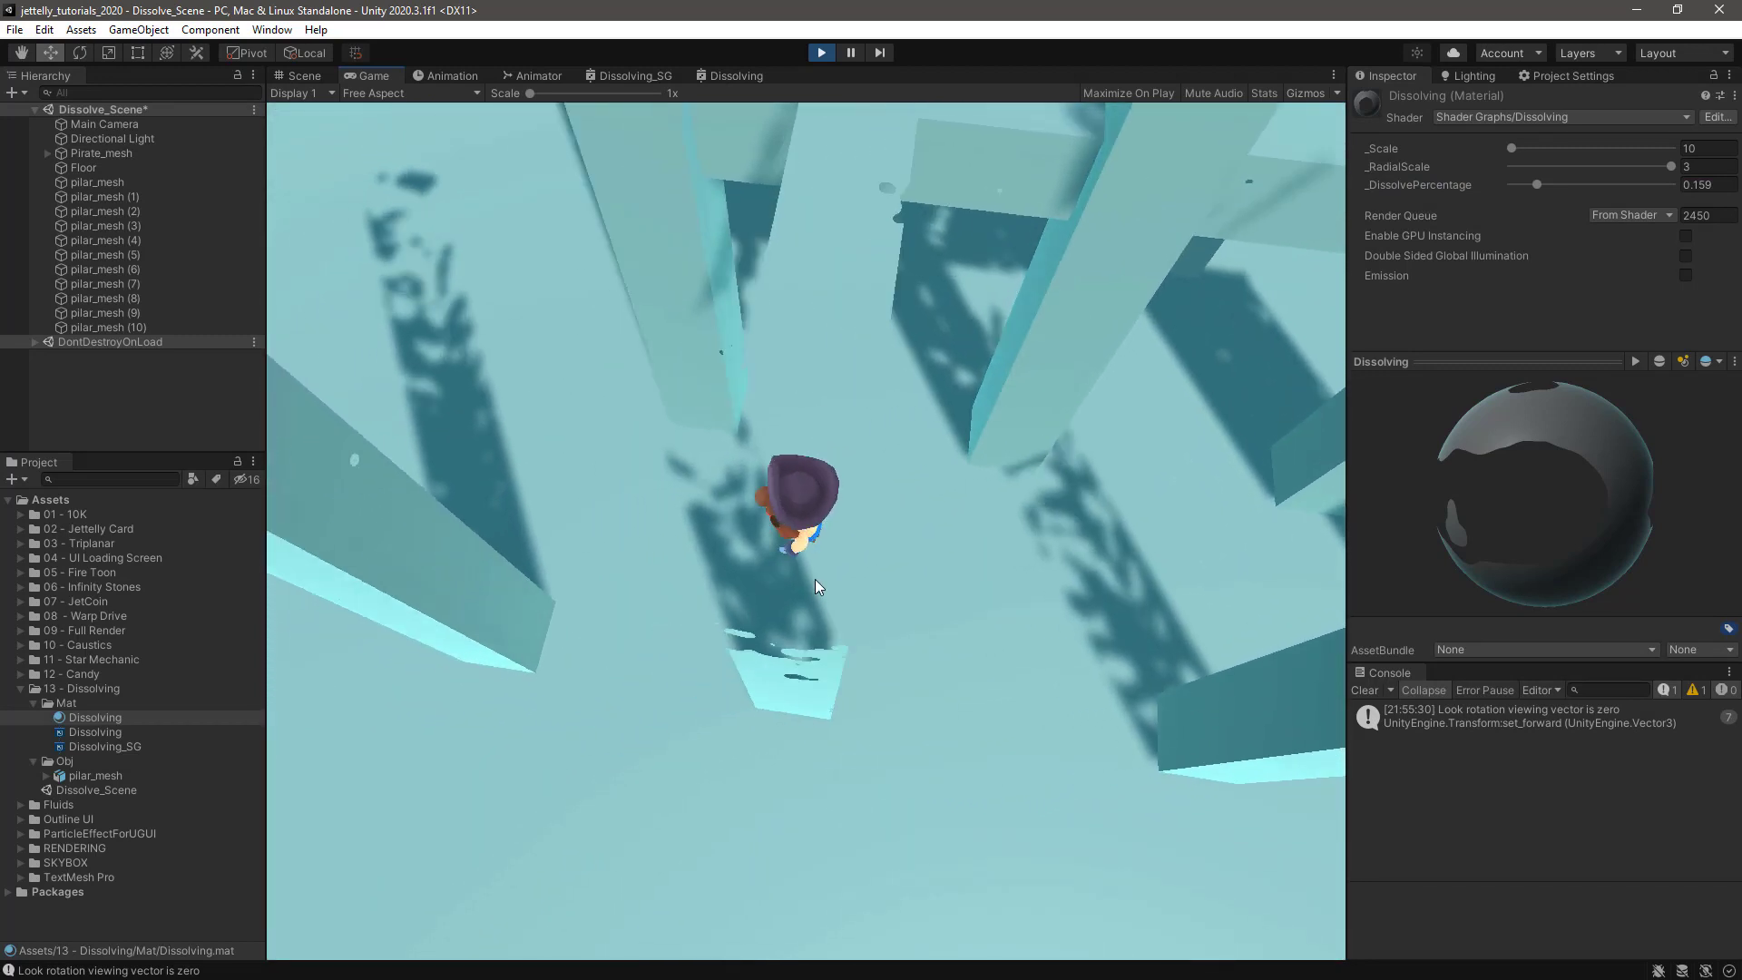
{"action": "left_click", "coordinate": [822, 52]}
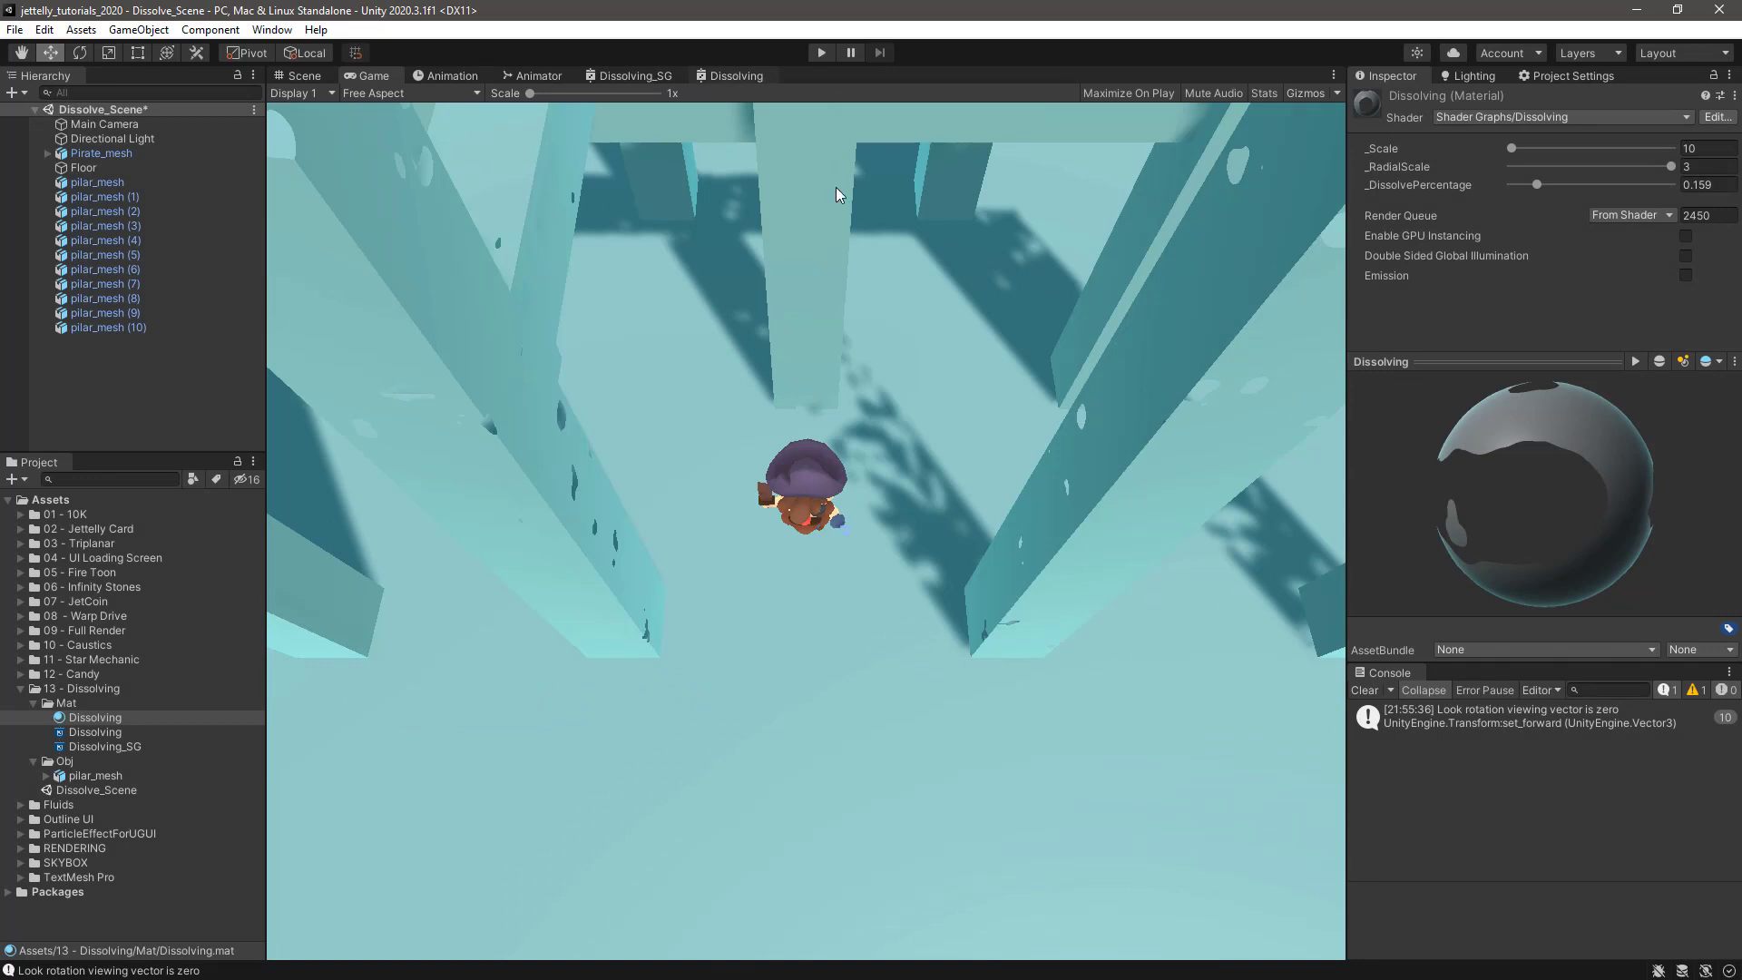
- Enable Alpha Clip and Two Sided in the Dissolving graph's Graph Settings
{"action": "left_click", "coordinate": [733, 76]}
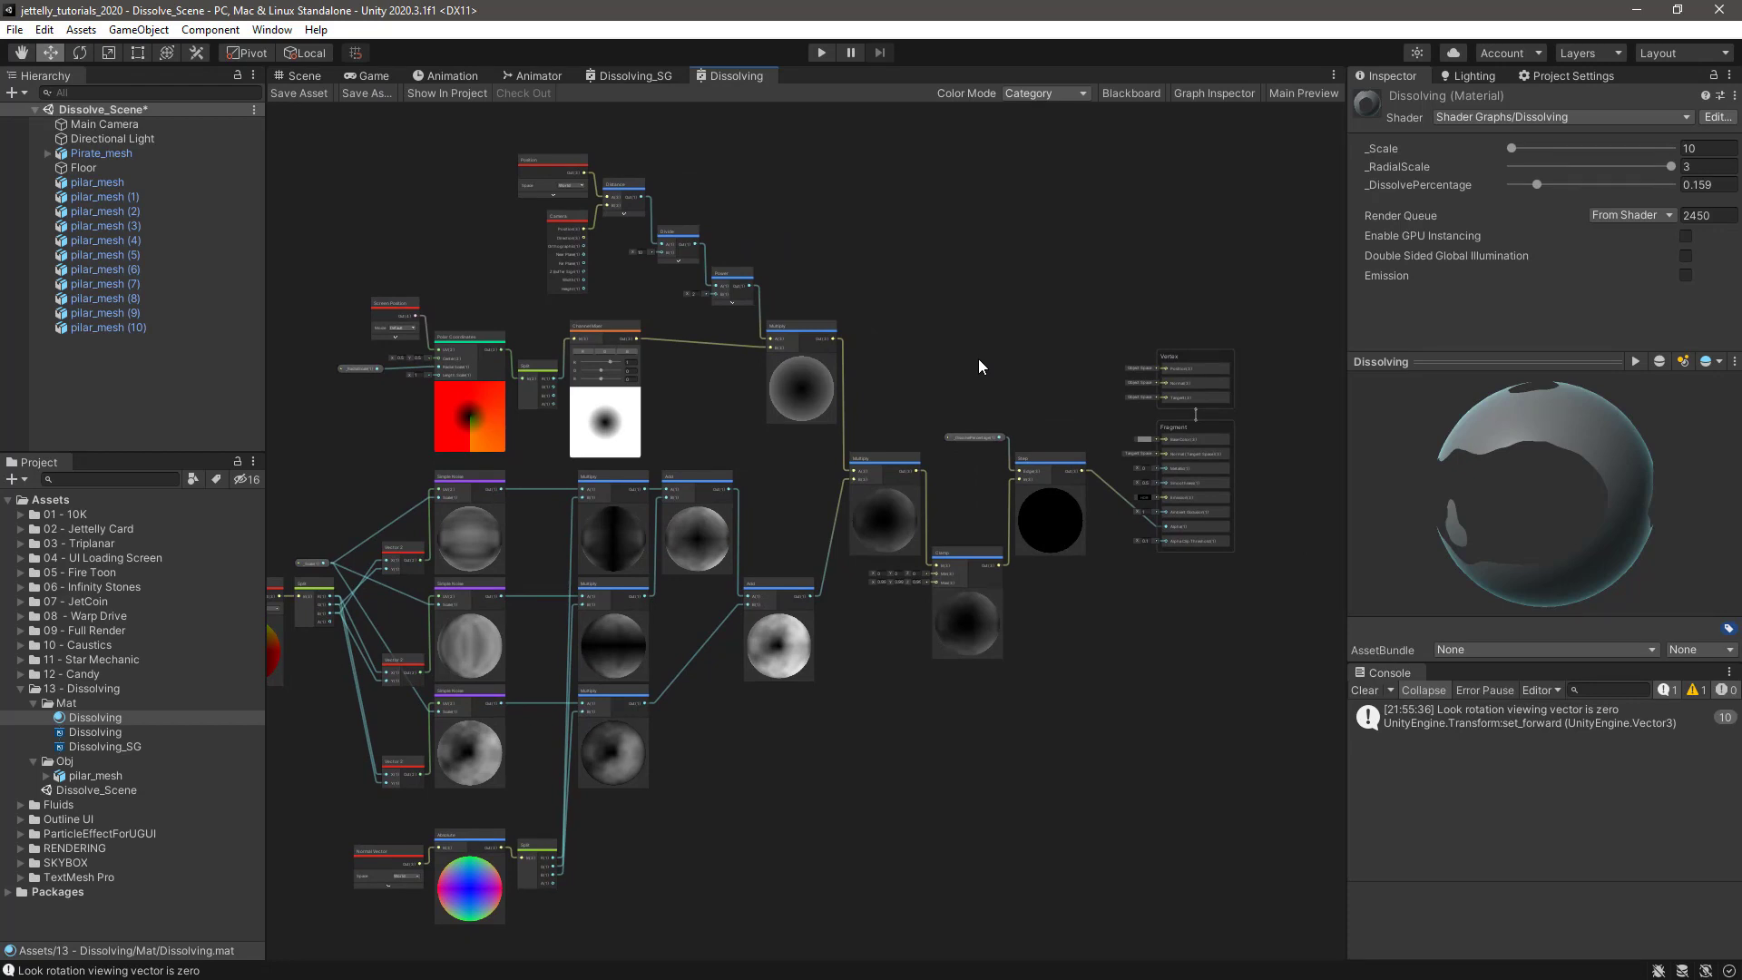
{"action": "left_click", "coordinate": [1200, 95]}
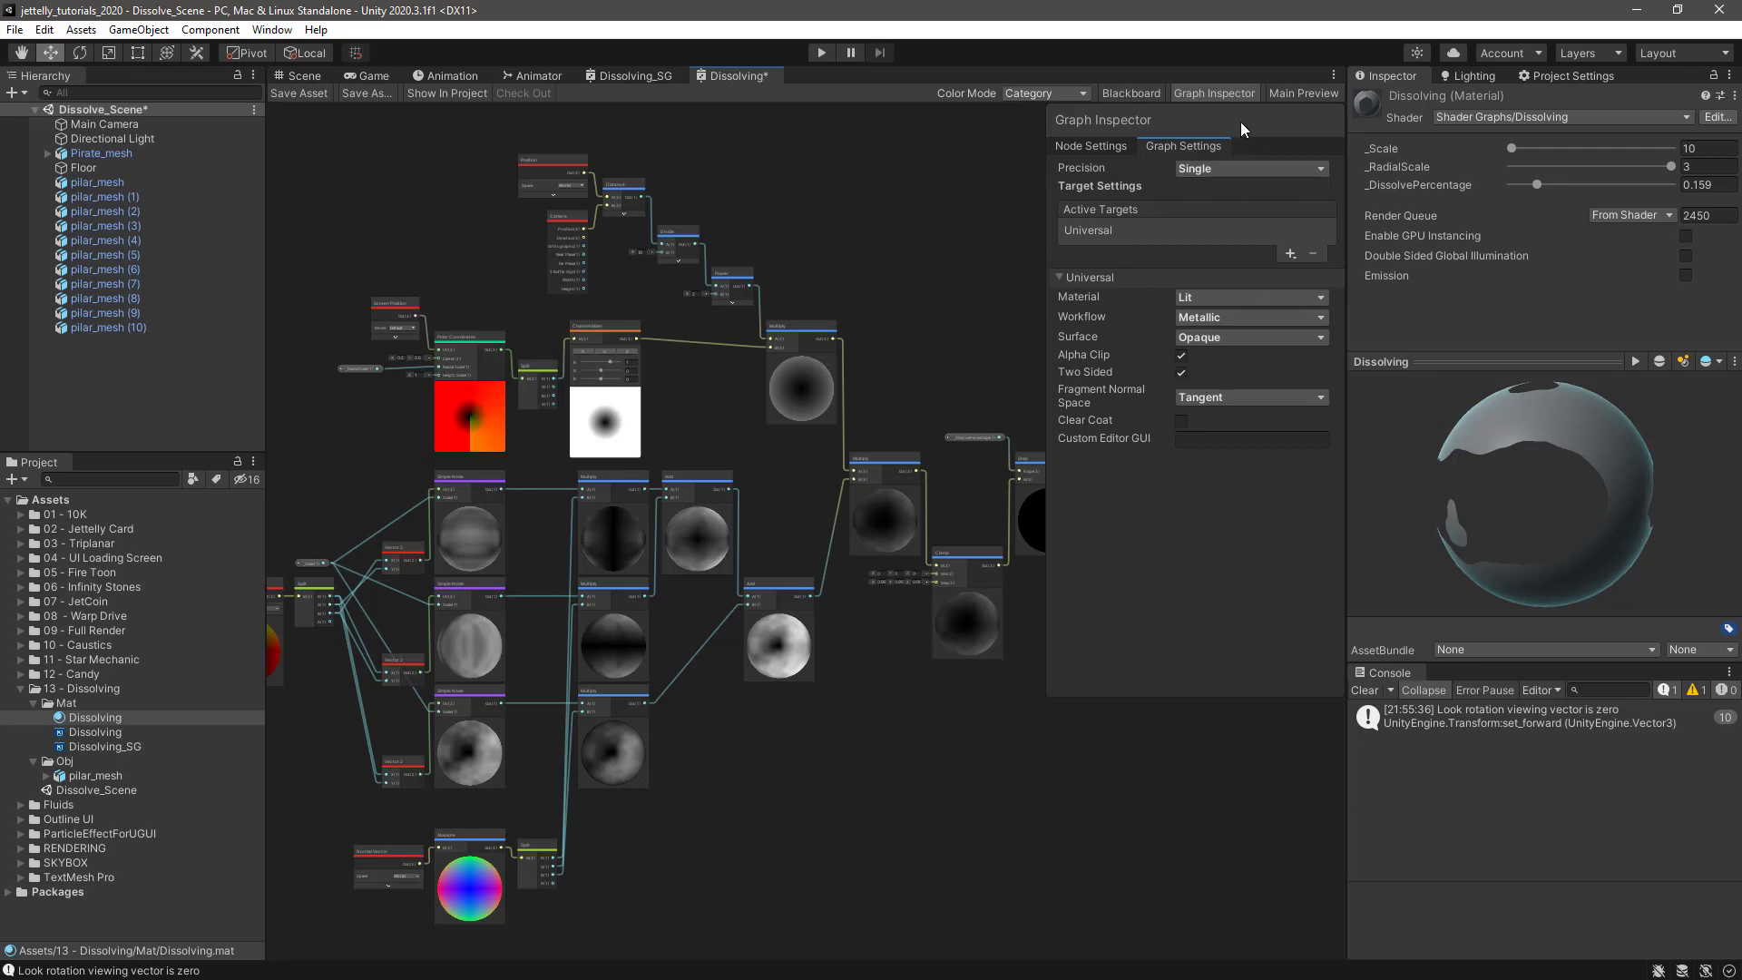
{"action": "left_click", "coordinate": [1222, 92]}
- Create a Texture 2D Blackboard property named _MainTex and place it on the canvas
{"action": "left_click", "coordinate": [1136, 94]}
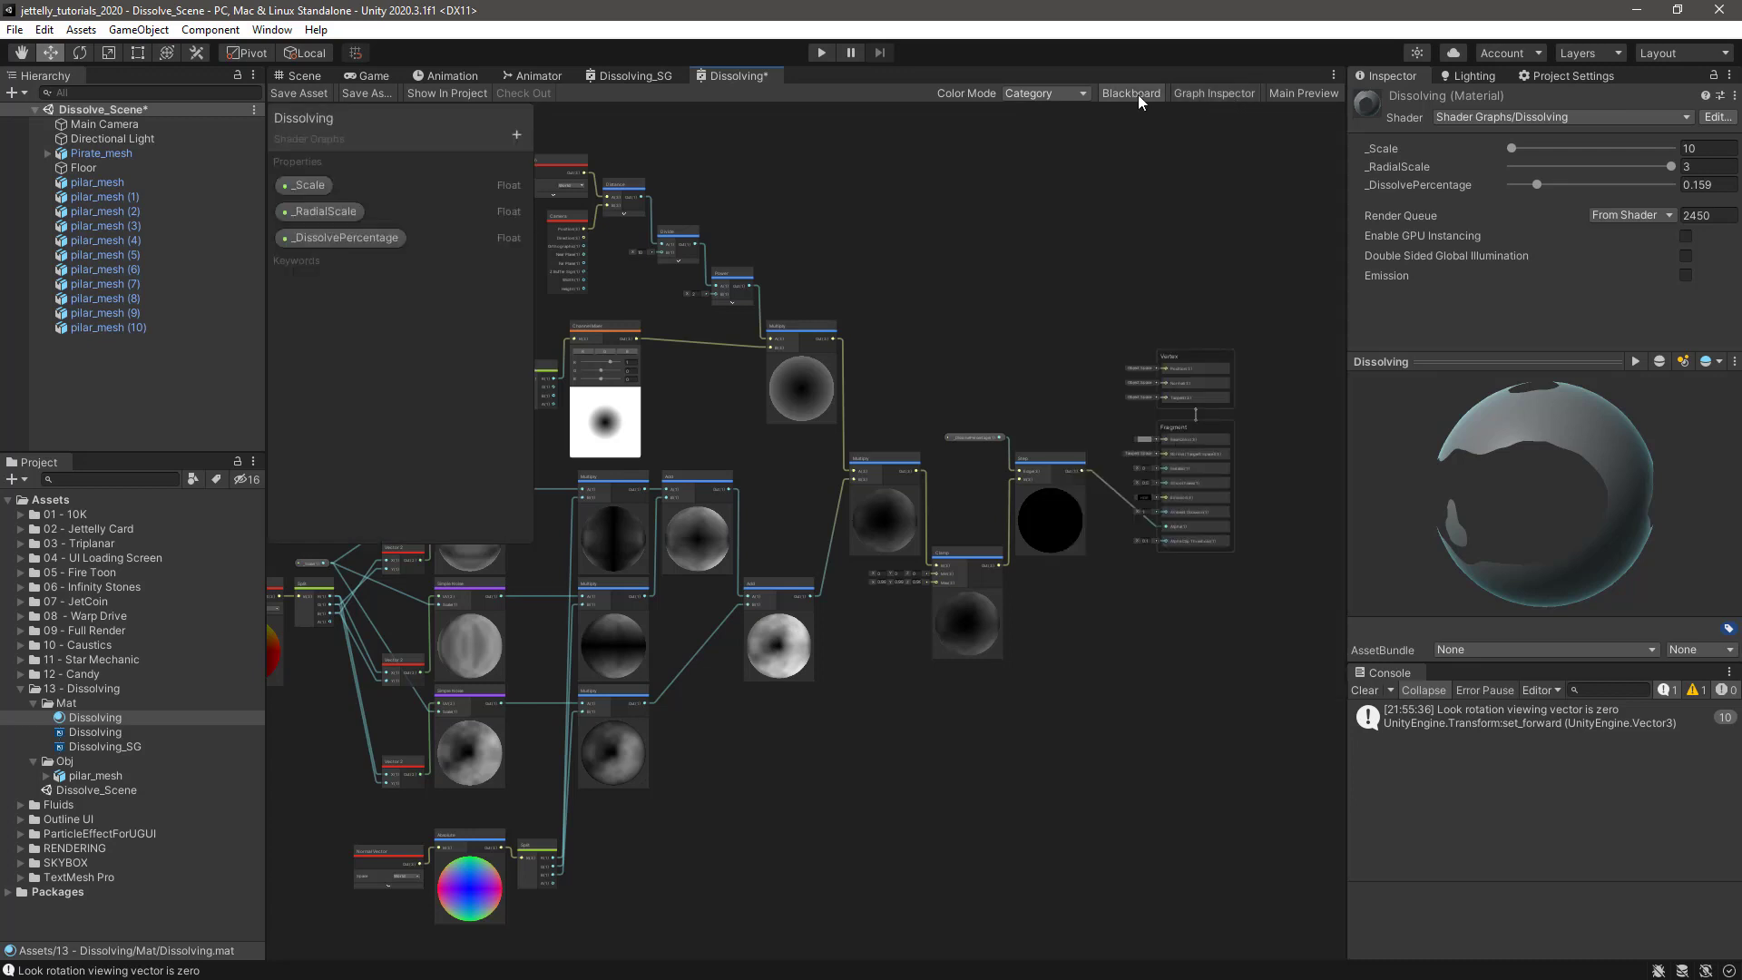
{"action": "left_click", "coordinate": [517, 135]}
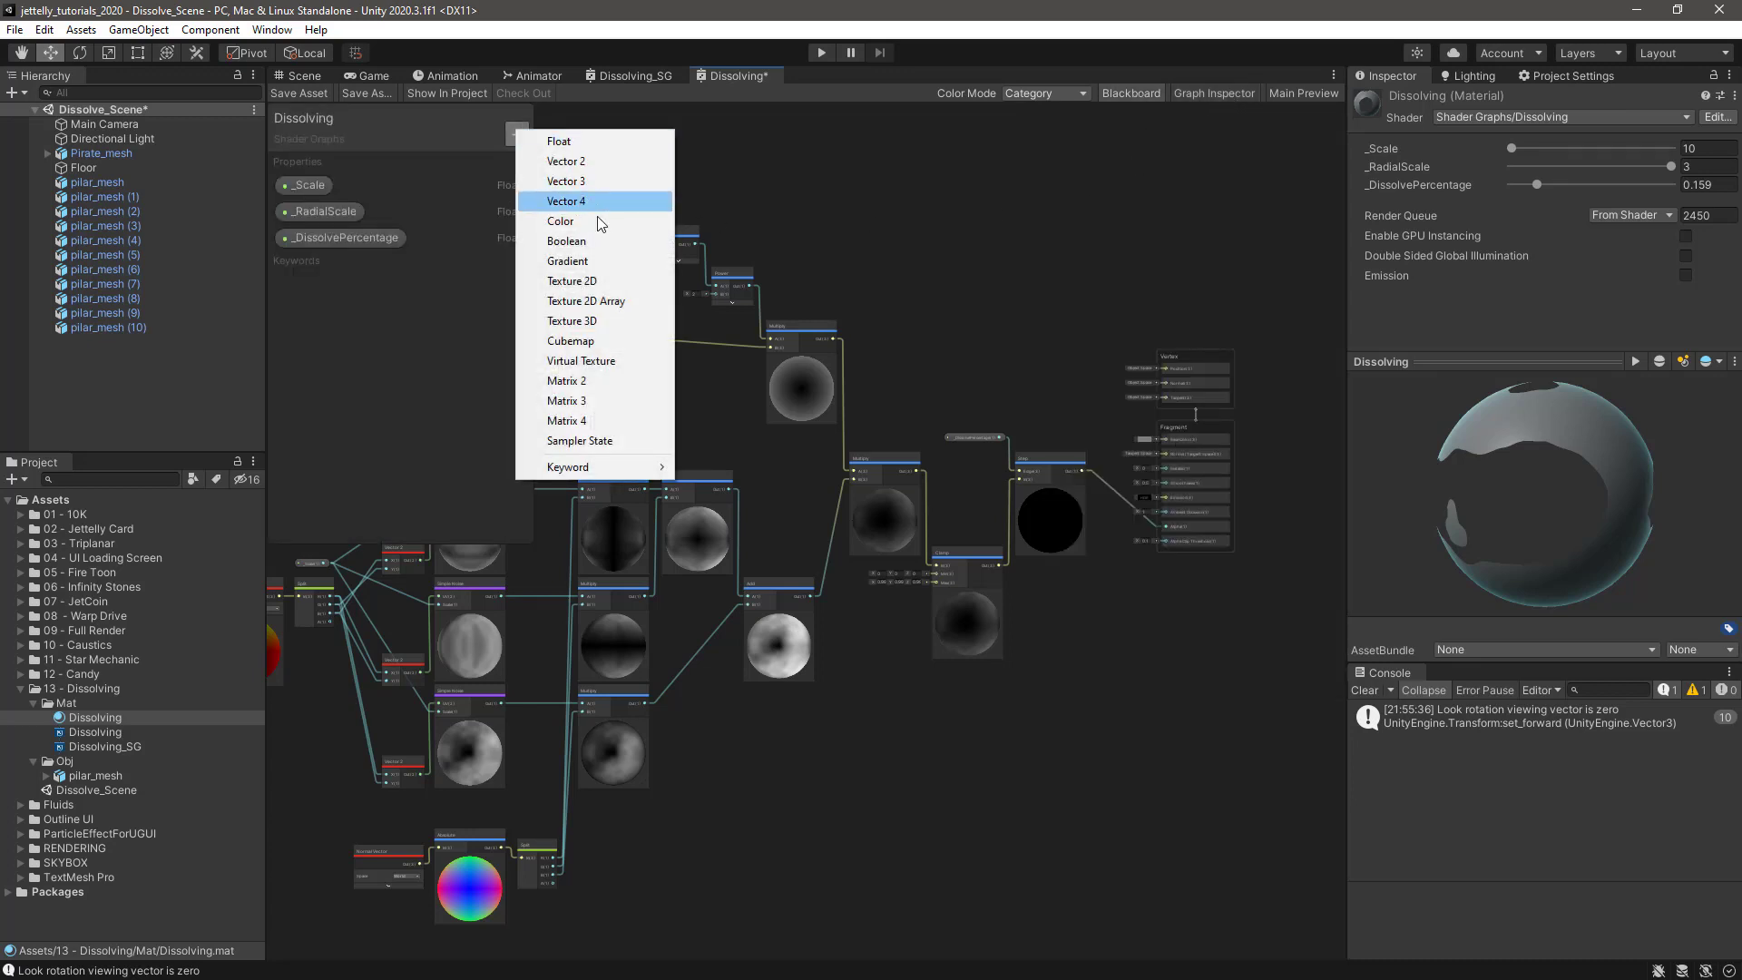
{"action": "left_click", "coordinate": [611, 281]}
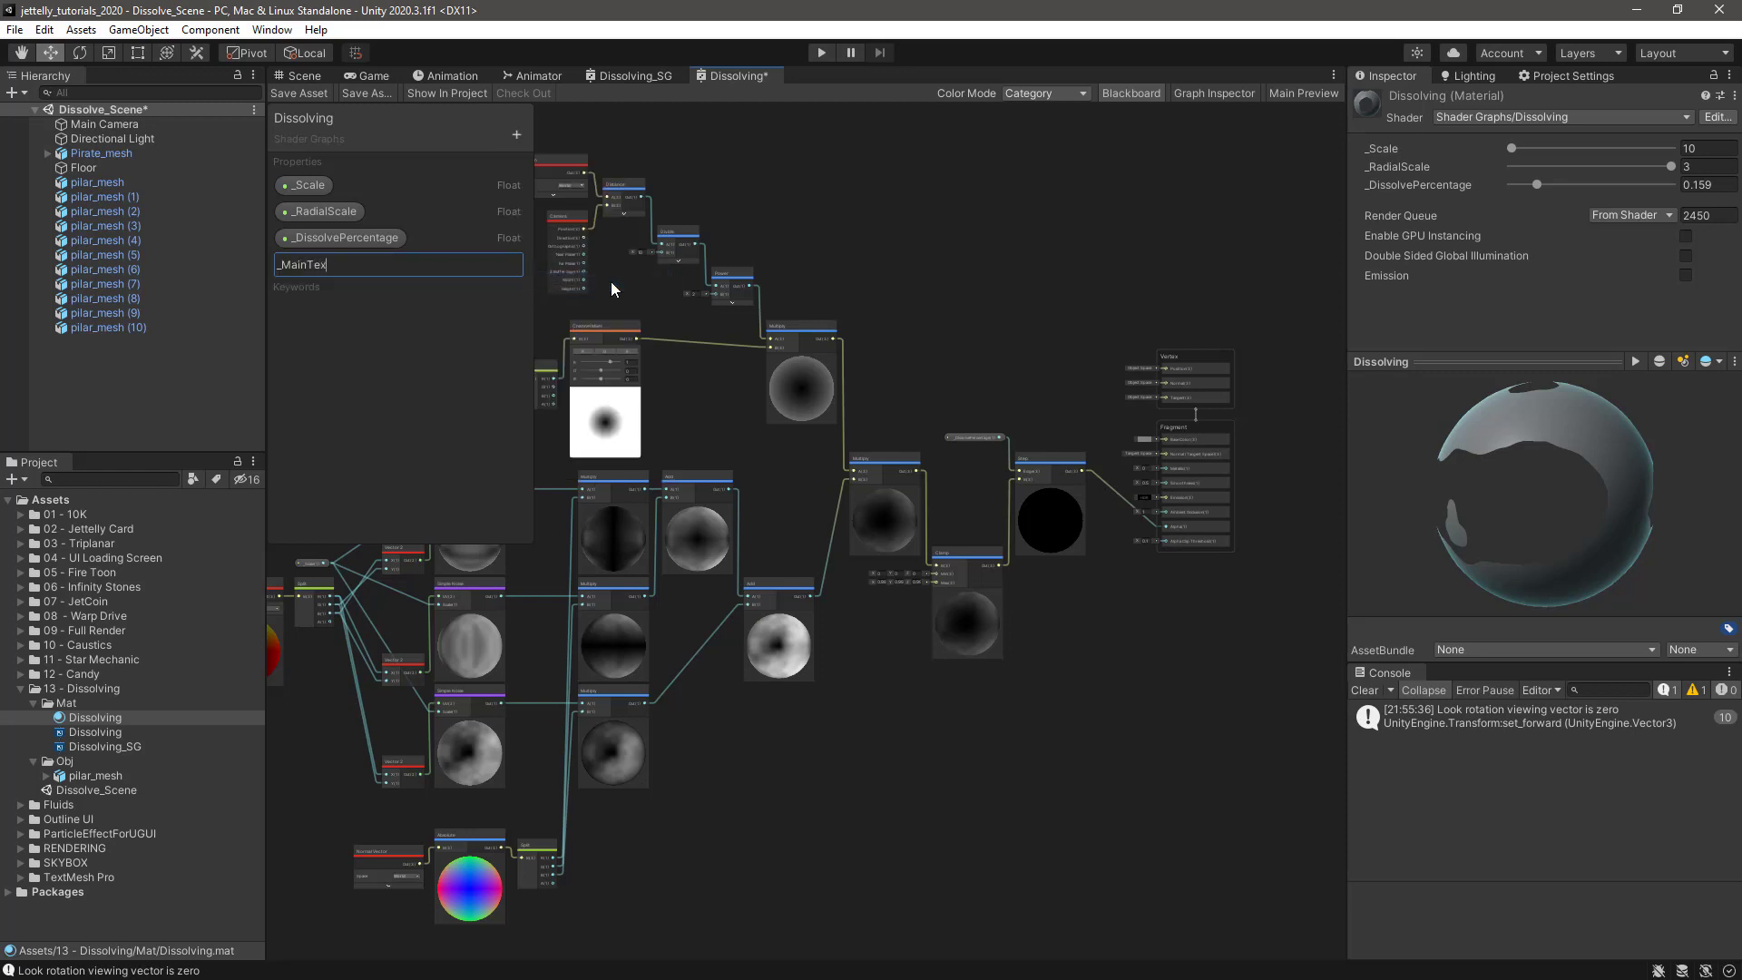
{"action": "type", "text": "_MainTex"}
{"action": "key", "text": "Return"}
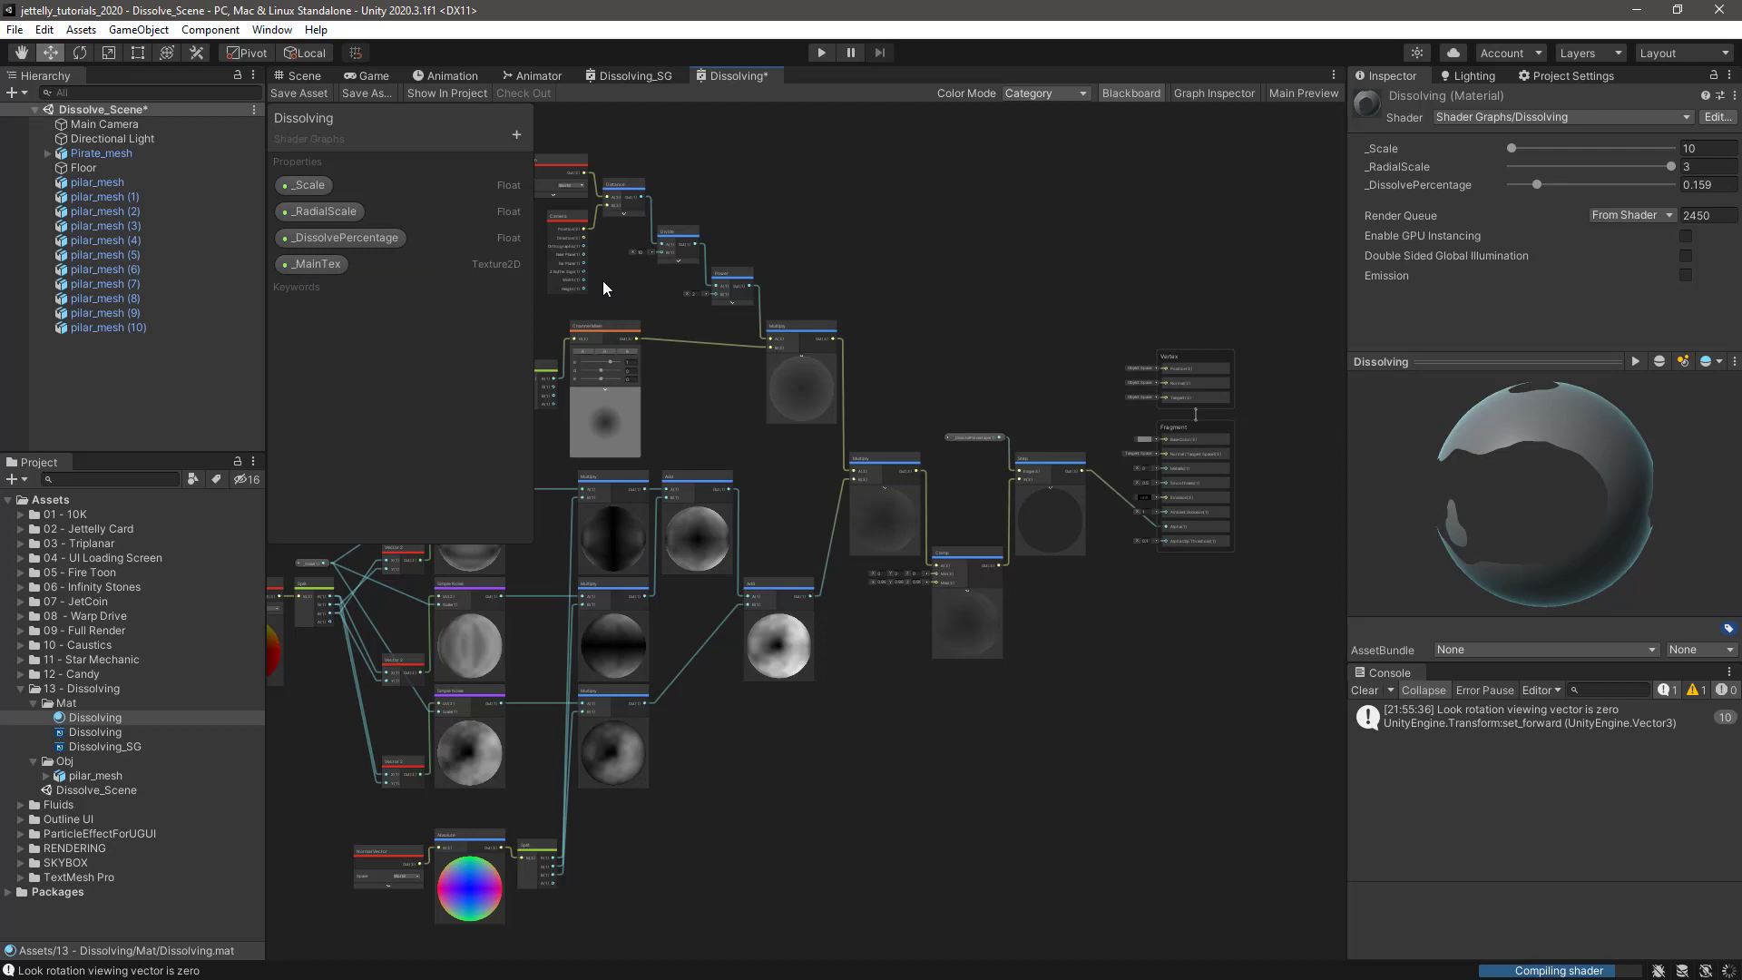
{"action": "left_click_drag", "start_coordinate": [319, 274], "coordinate": [896, 236]}
{"action": "scroll", "coordinate": [907, 244], "scroll_direction": "up", "scroll_amount": 5}
{"action": "middle_click_drag", "start_coordinate": [916, 261], "coordinate": [909, 326]}
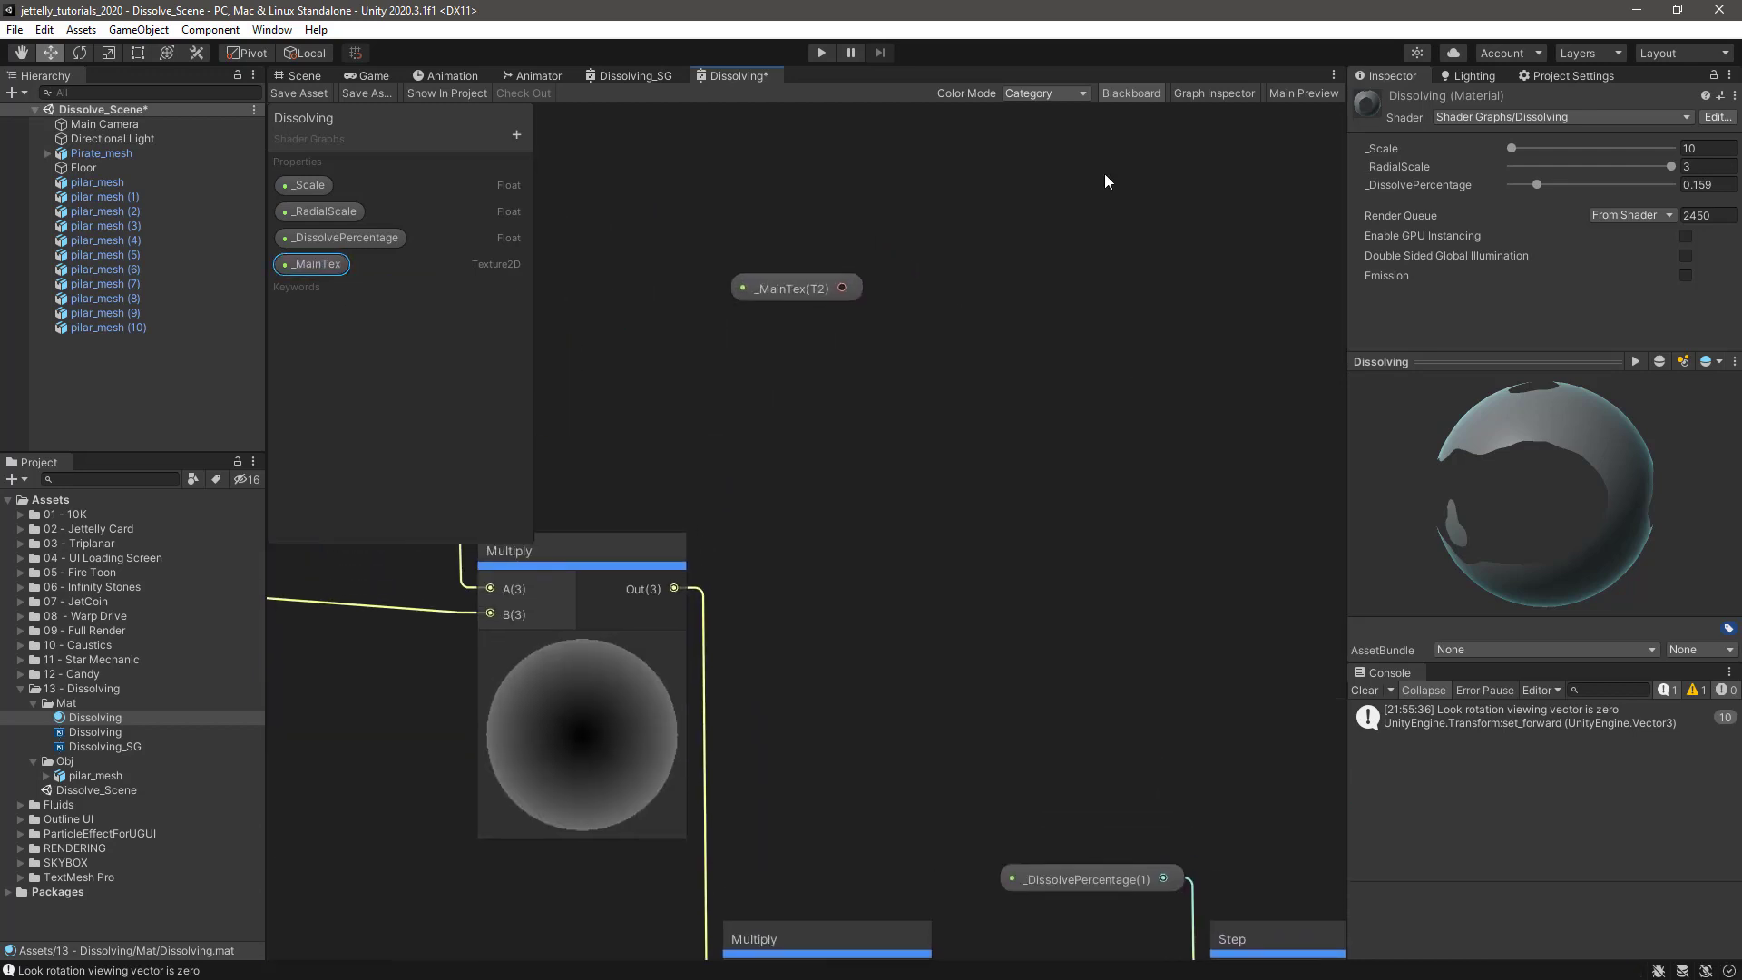
- Create a Sample Texture 2D node from the _MainTex output and collapse its preview
{"action": "left_click", "coordinate": [1131, 93]}
{"action": "left_click_drag", "start_coordinate": [905, 395], "coordinate": [905, 395]}
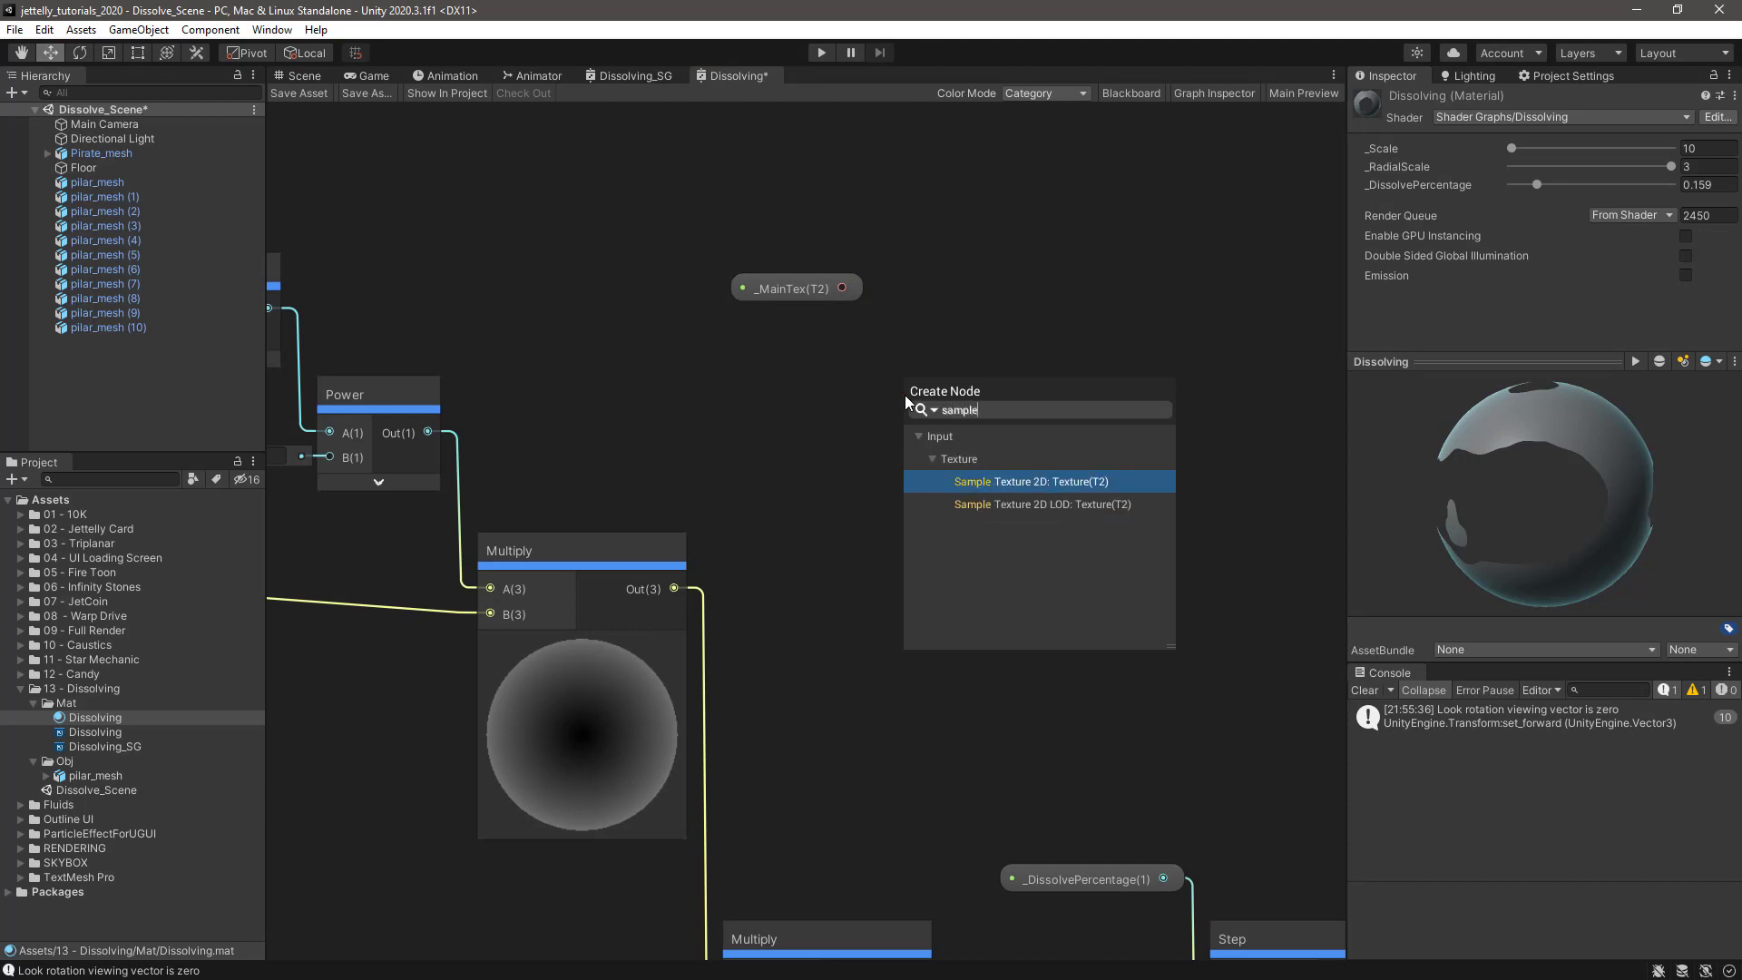
{"action": "key", "text": "Return"}
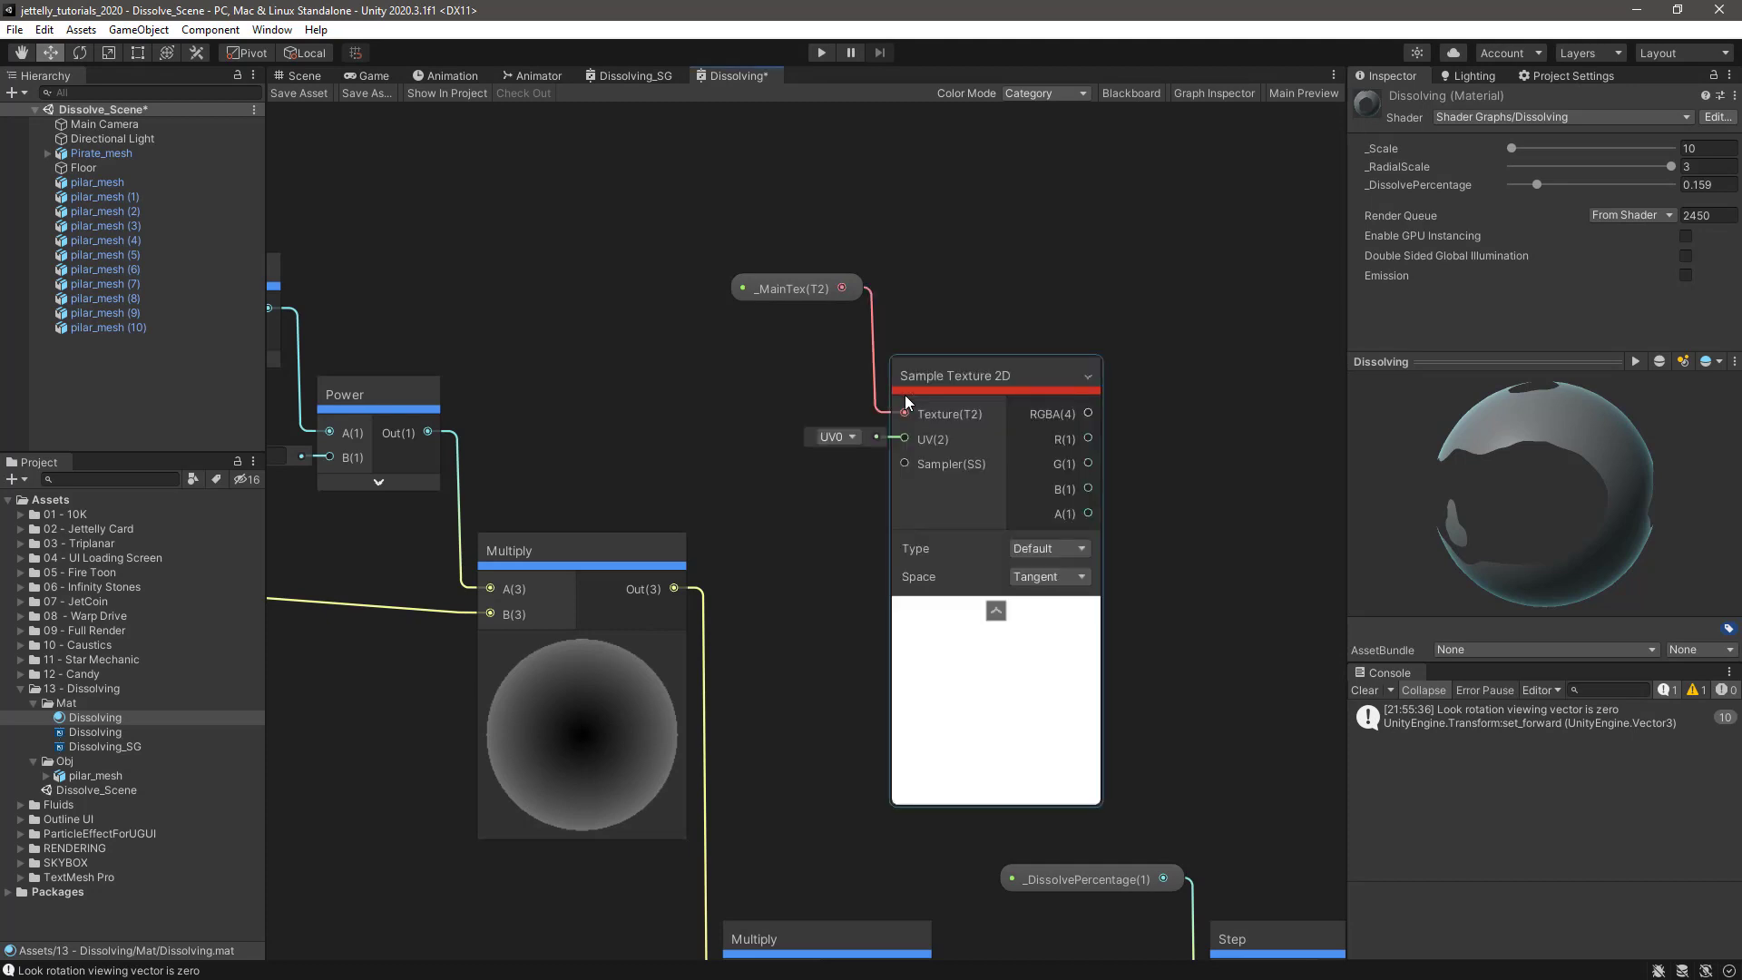
{"action": "left_click", "coordinate": [995, 609]}
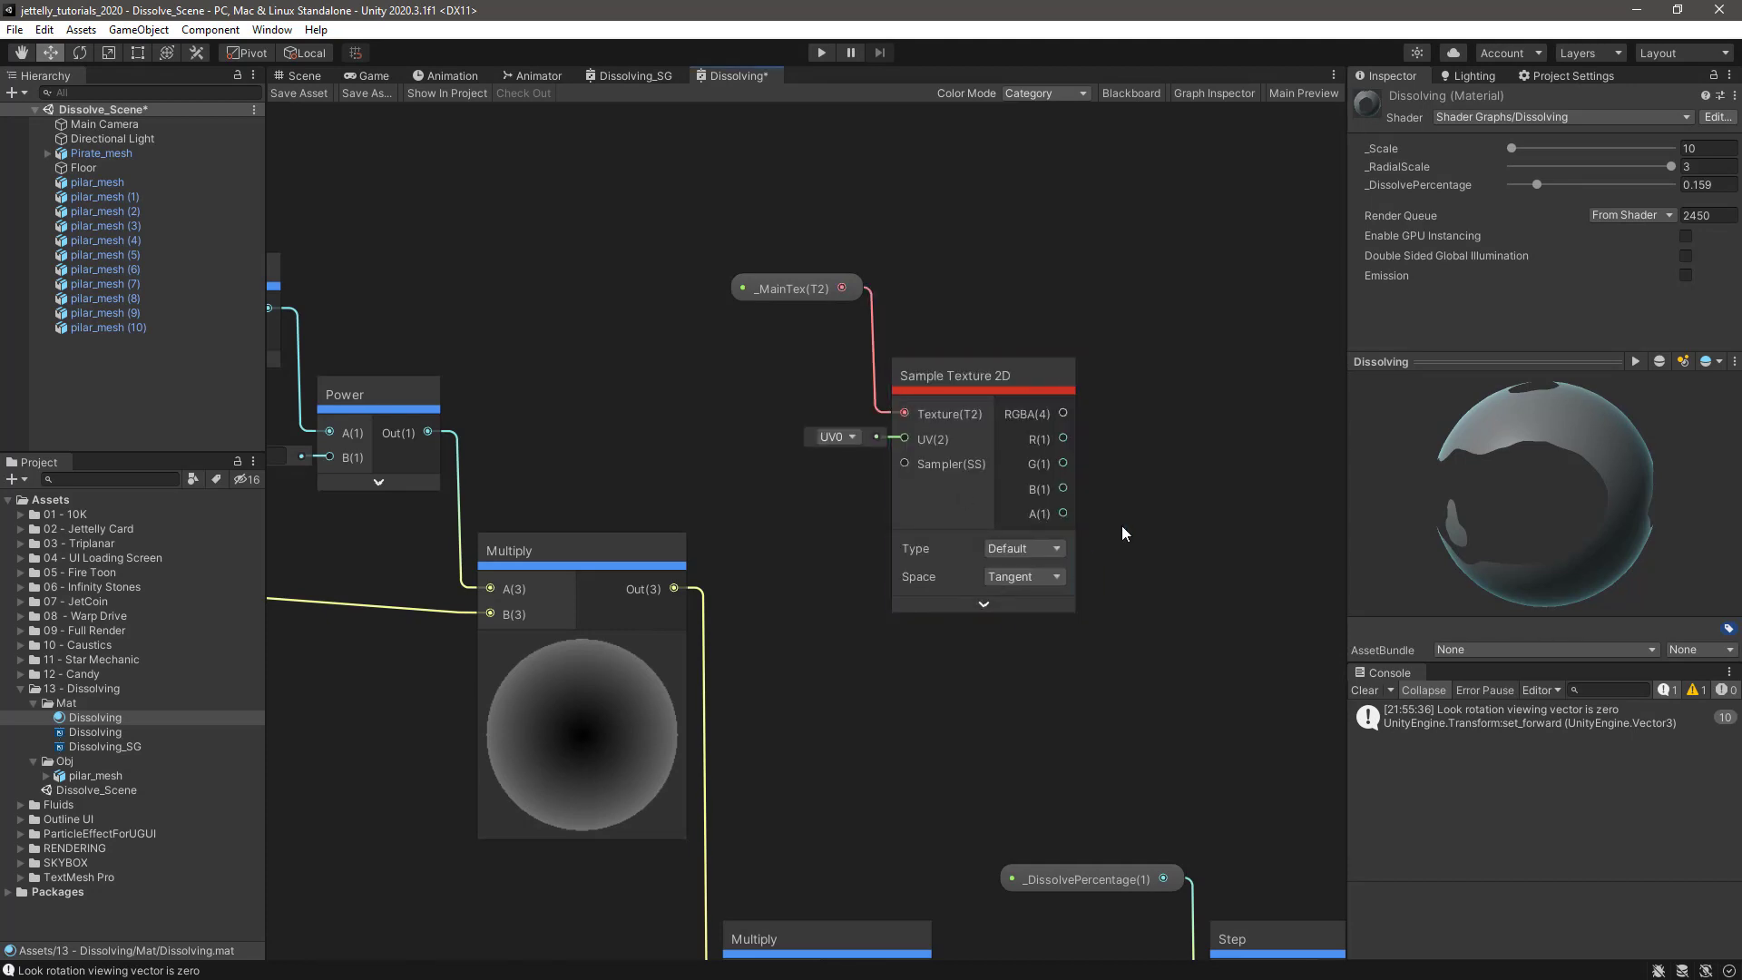
{"action": "key", "text": "f"}
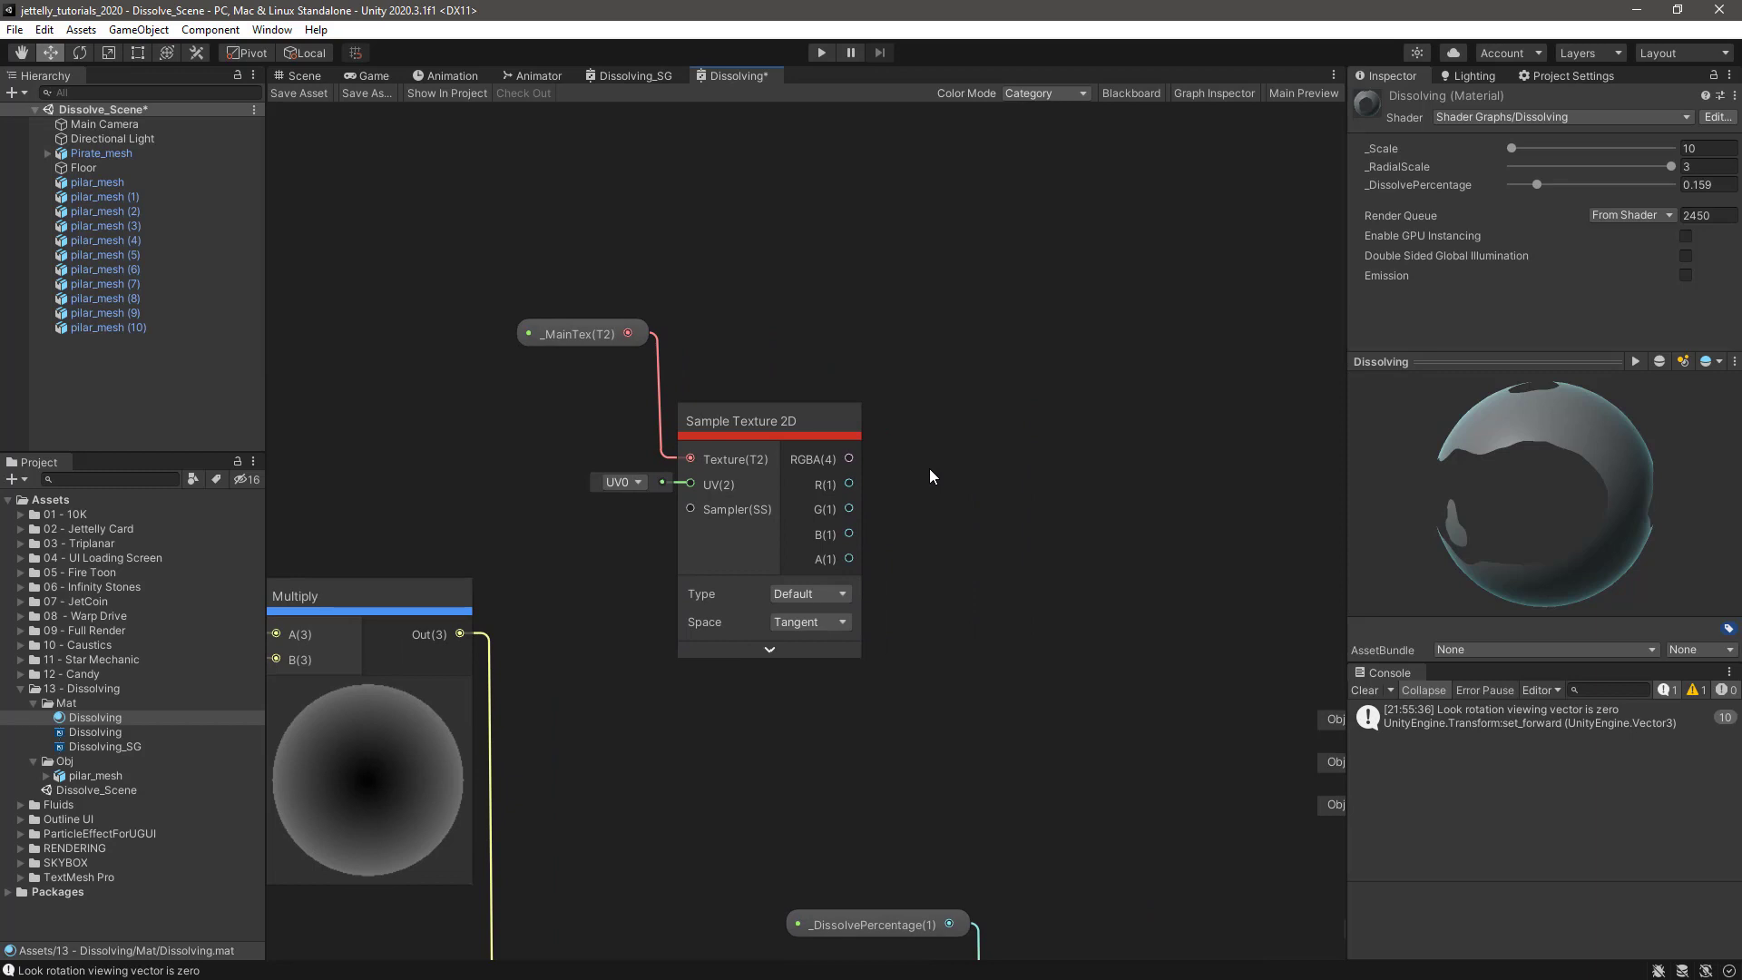
- Add Is Front Face and Branch nodes beside the Sample Texture 2D node
{"action": "key", "text": "space"}
{"action": "type", "text": "is"}
{"action": "key", "text": "Return"}
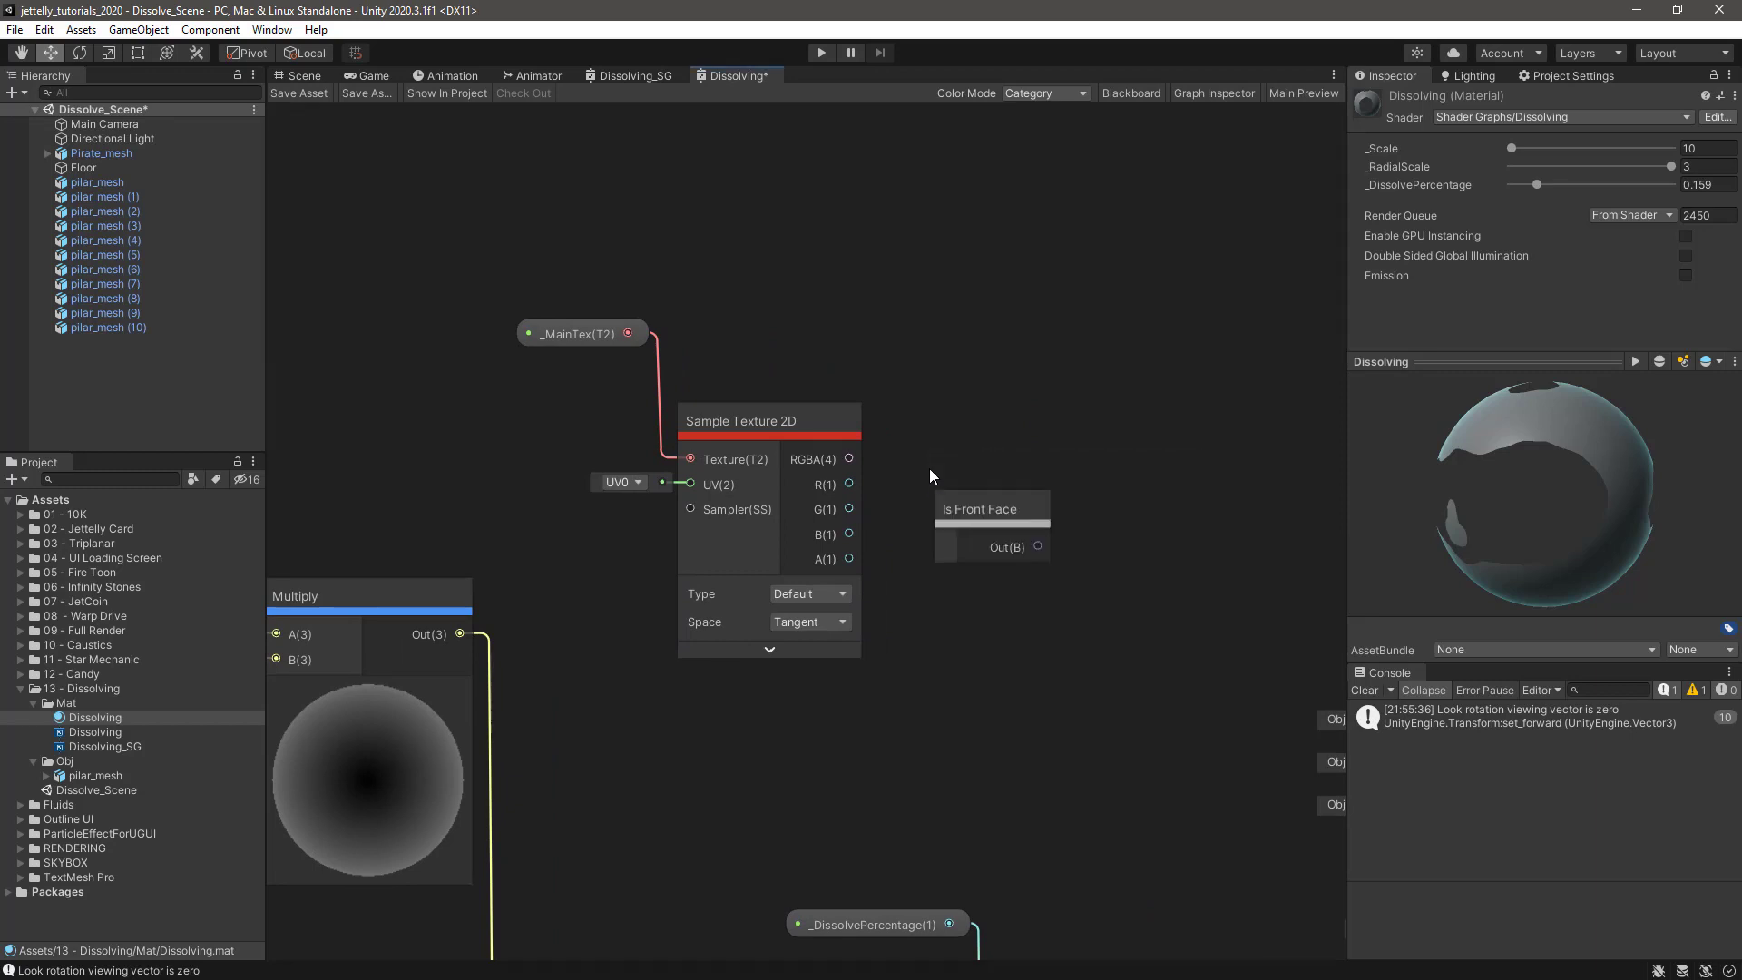
{"action": "left_click_drag", "start_coordinate": [956, 516], "coordinate": [813, 312]}
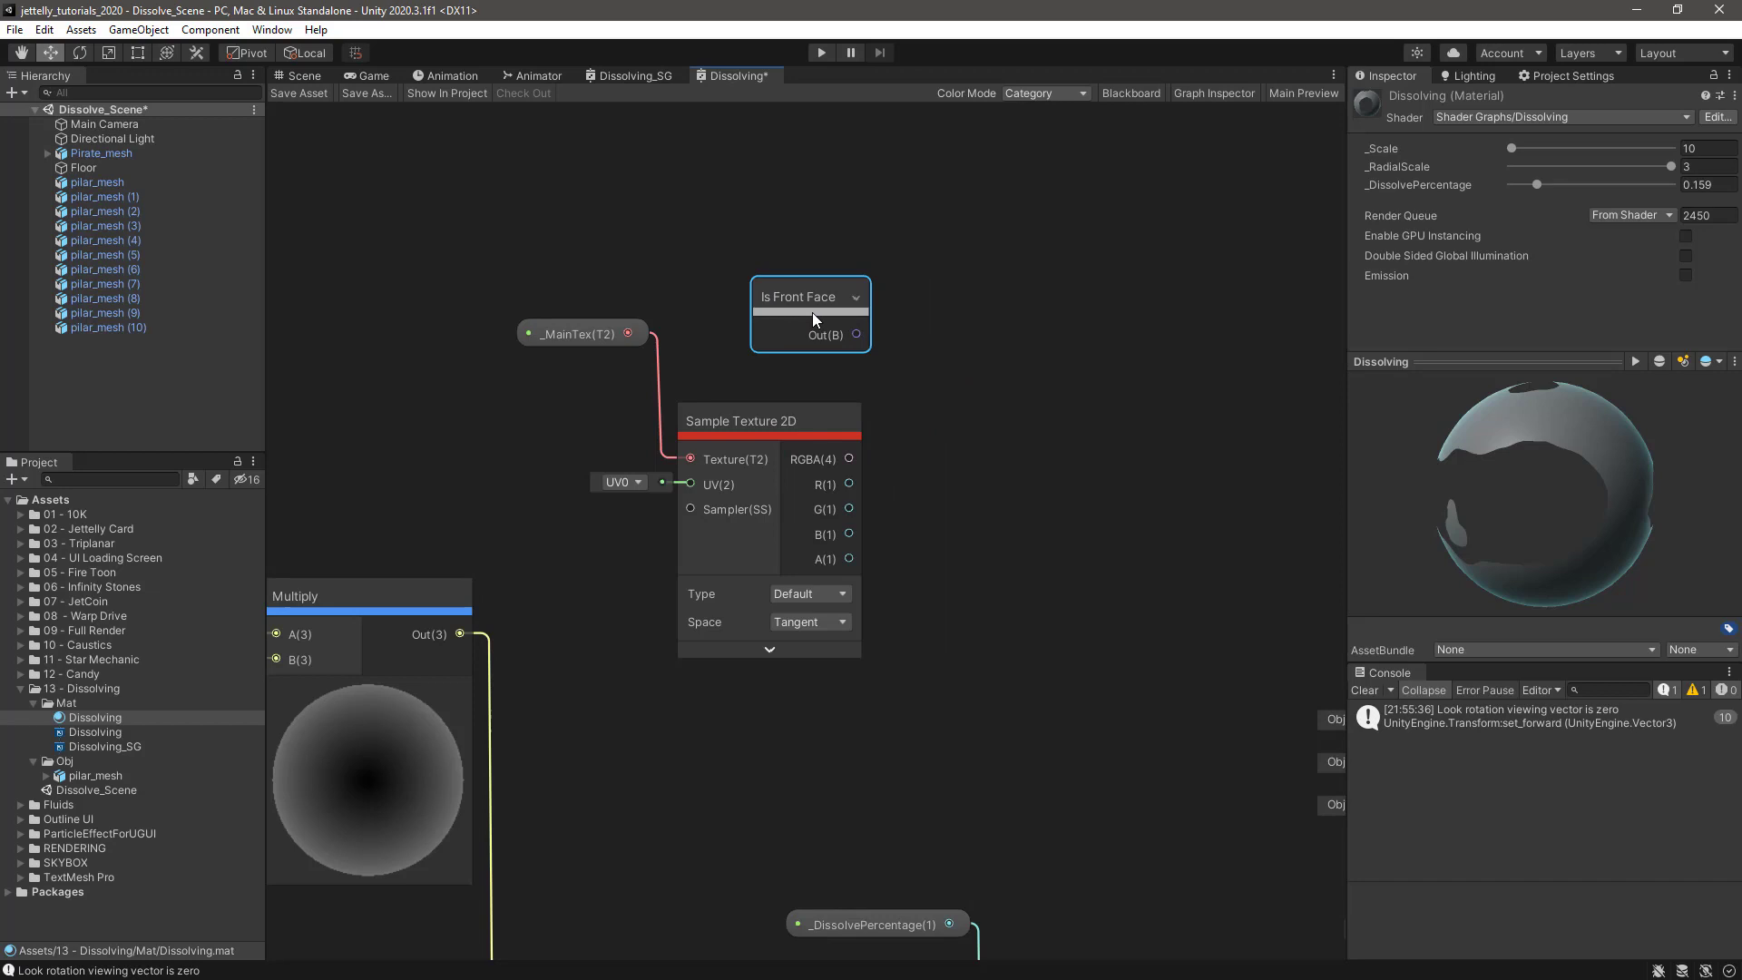
{"action": "left_click", "coordinate": [972, 423]}
{"action": "key", "text": "space"}
{"action": "type", "text": "branch"}
{"action": "key", "text": "Return"}
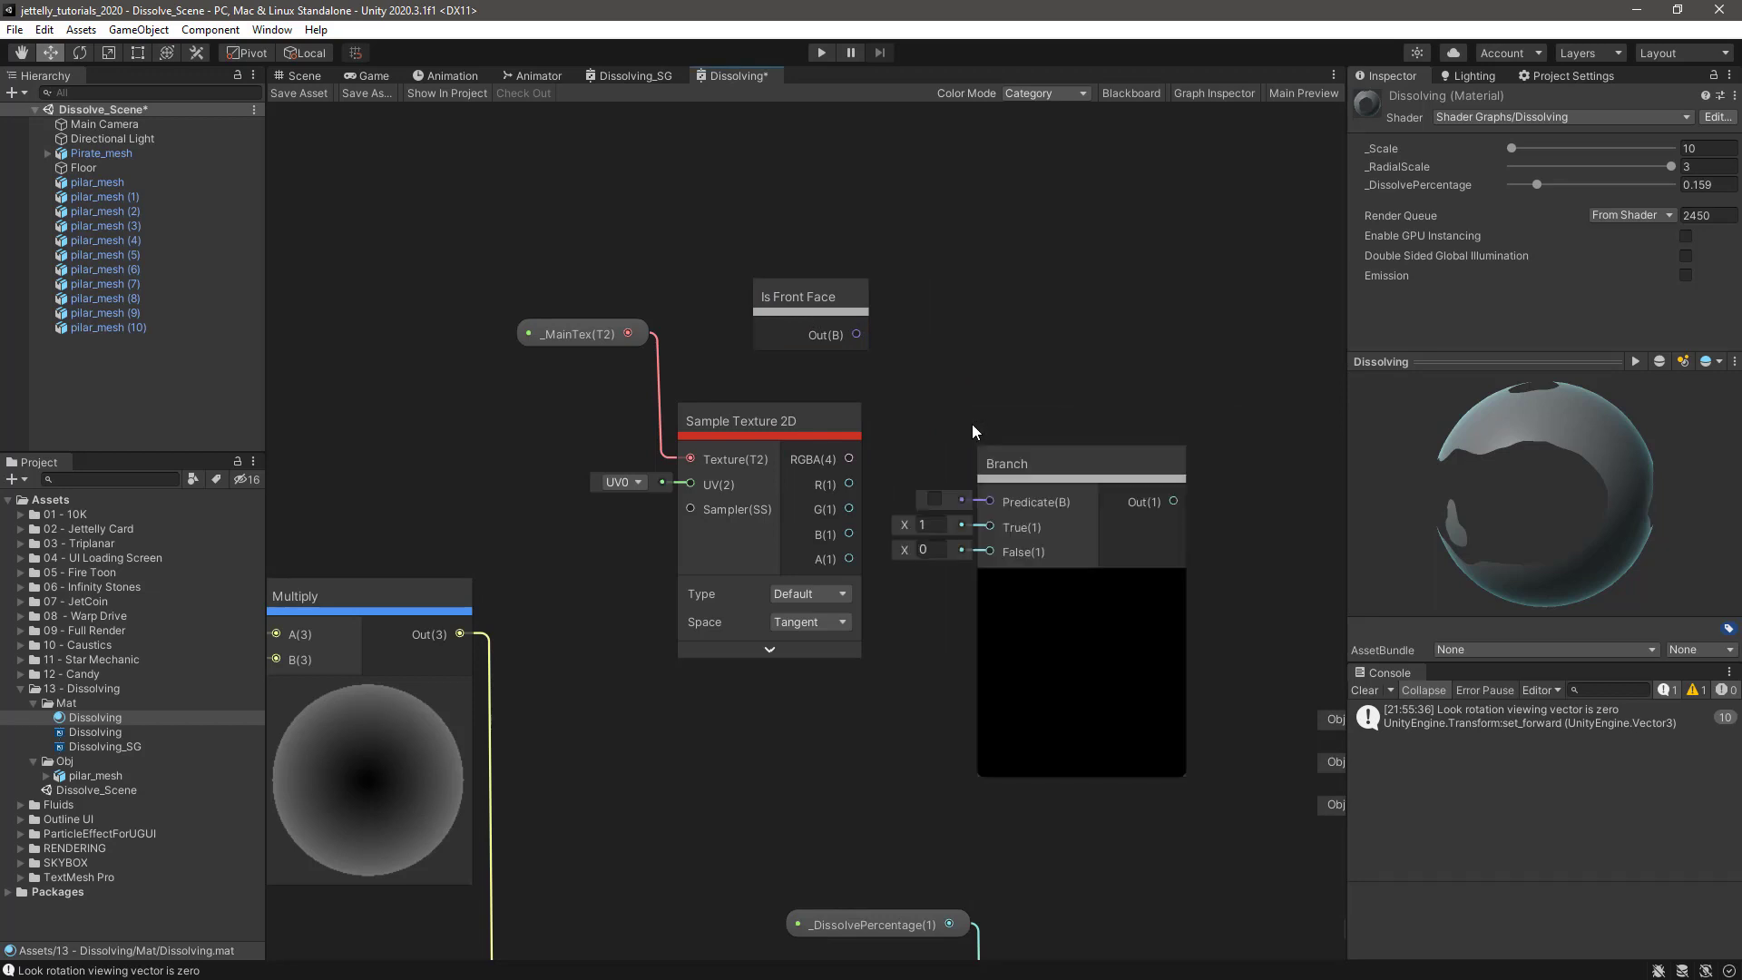
{"action": "left_click_drag", "start_coordinate": [1047, 454], "coordinate": [1025, 416]}
{"action": "left_click", "coordinate": [1035, 356]}
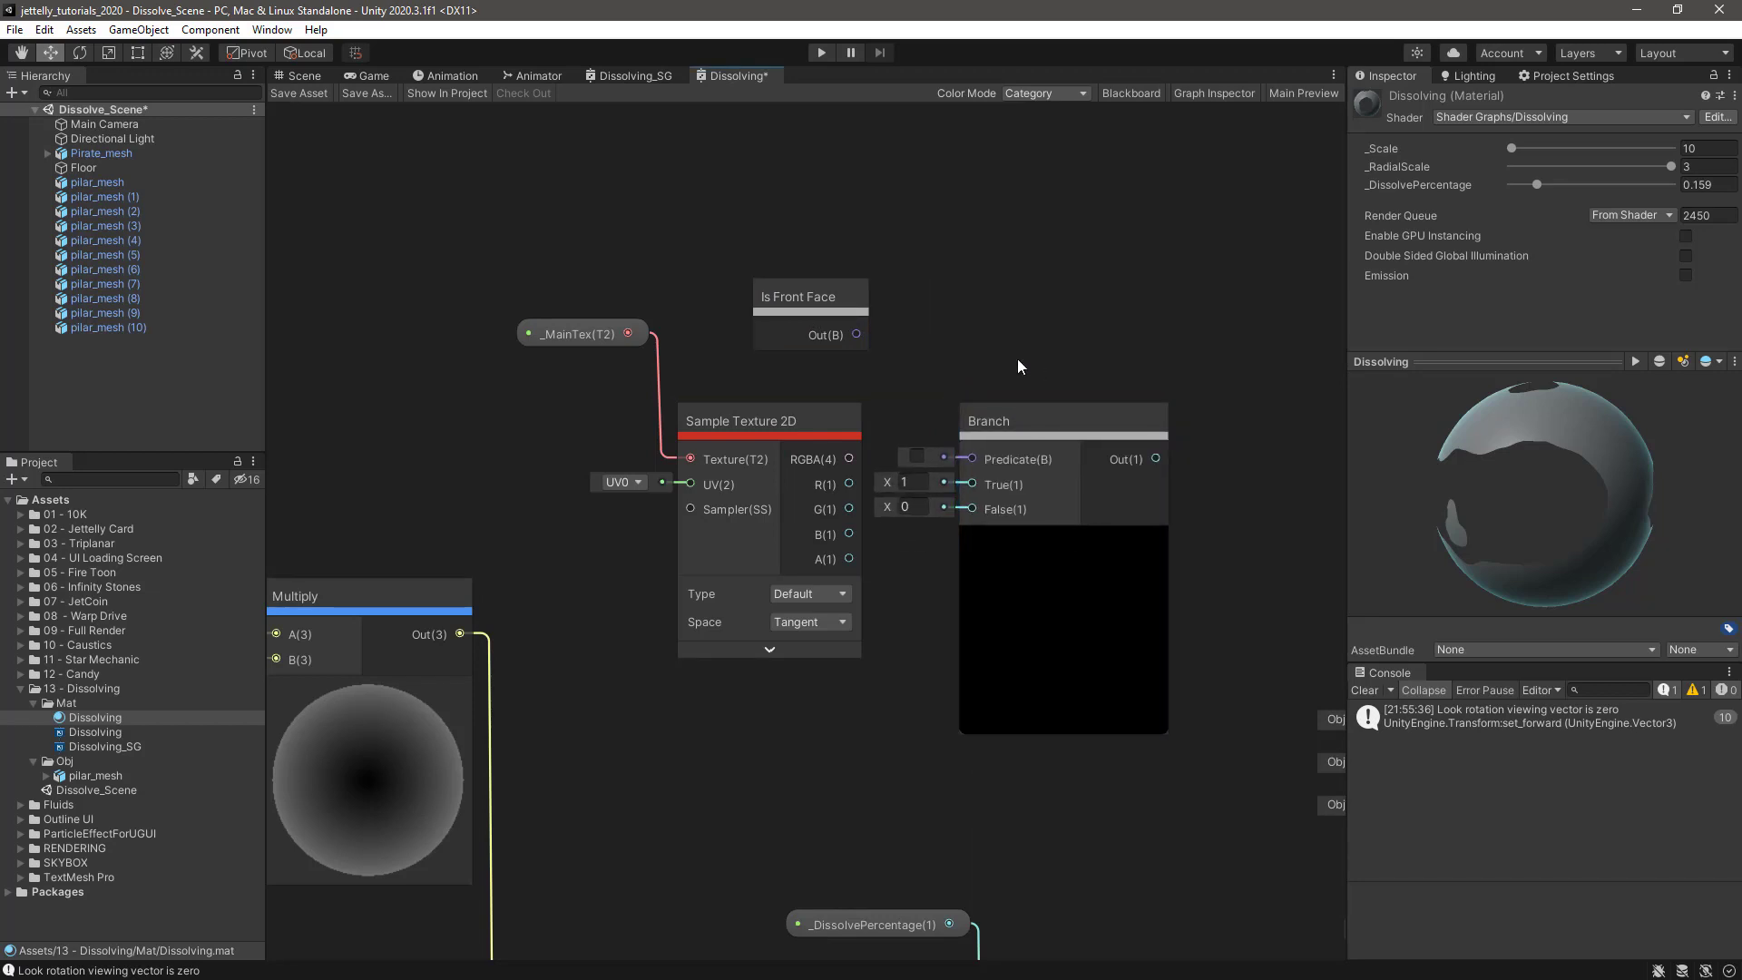
- Wire Is Front Face to Branch Predicate and texture RGBA to Branch True
{"action": "left_click_drag", "start_coordinate": [855, 335], "coordinate": [970, 462]}
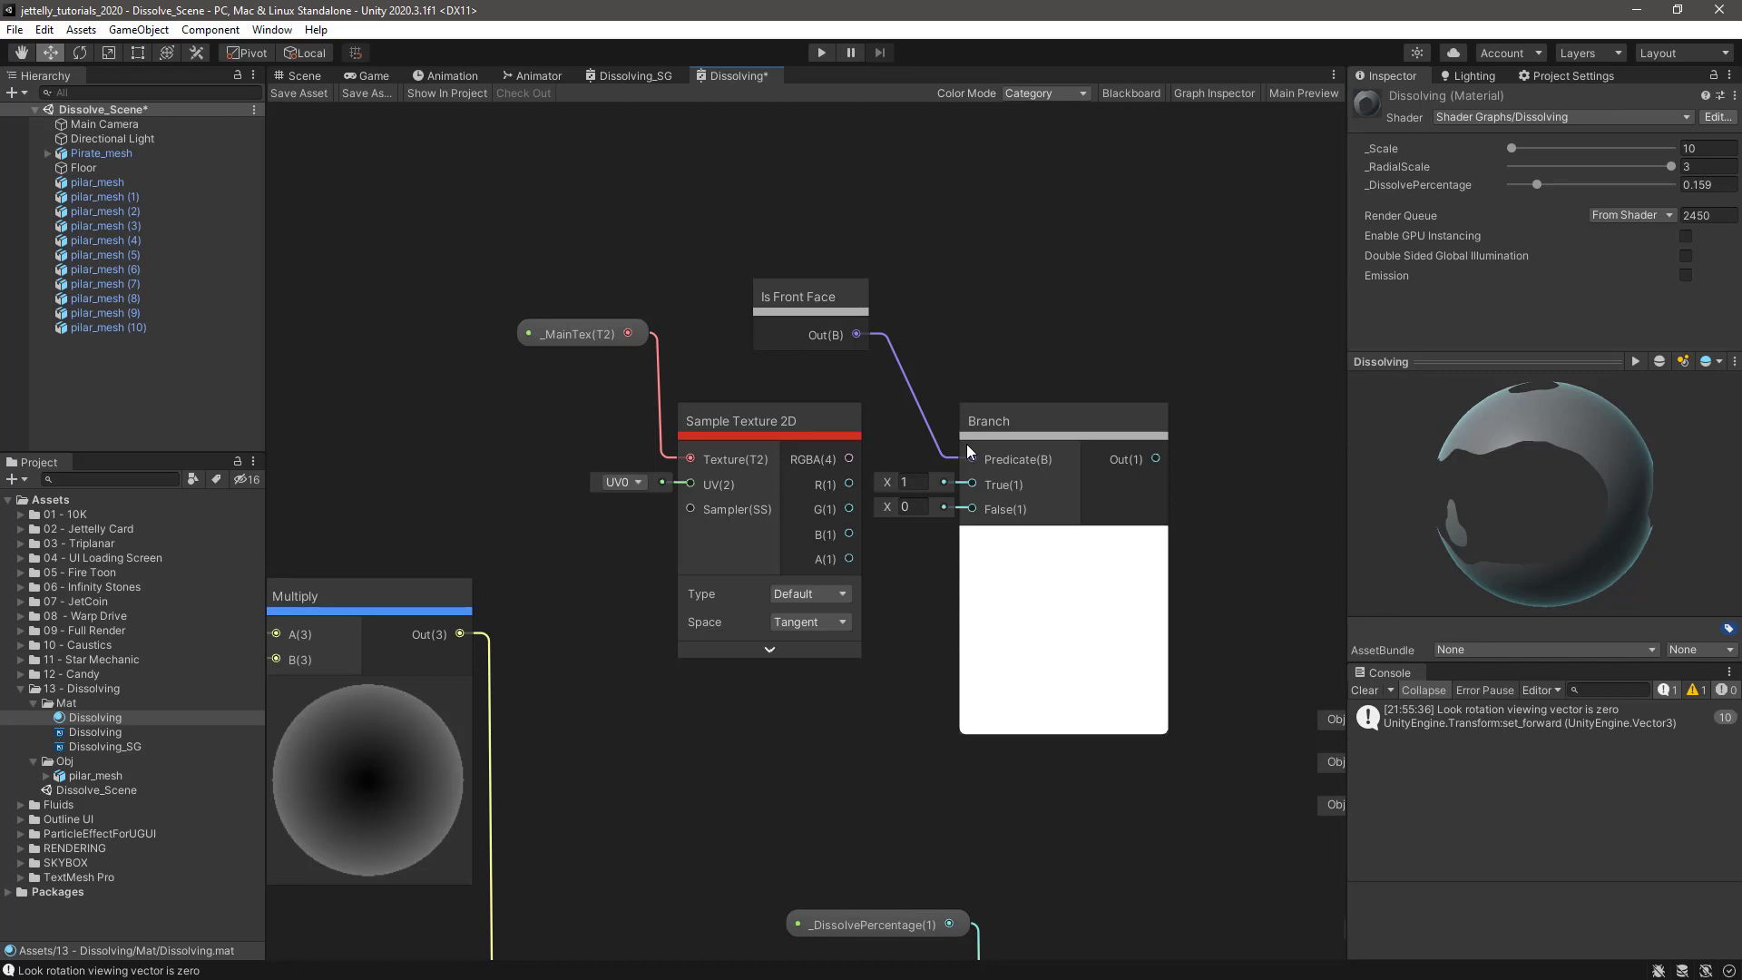
{"action": "left_click_drag", "start_coordinate": [849, 458], "coordinate": [971, 484]}
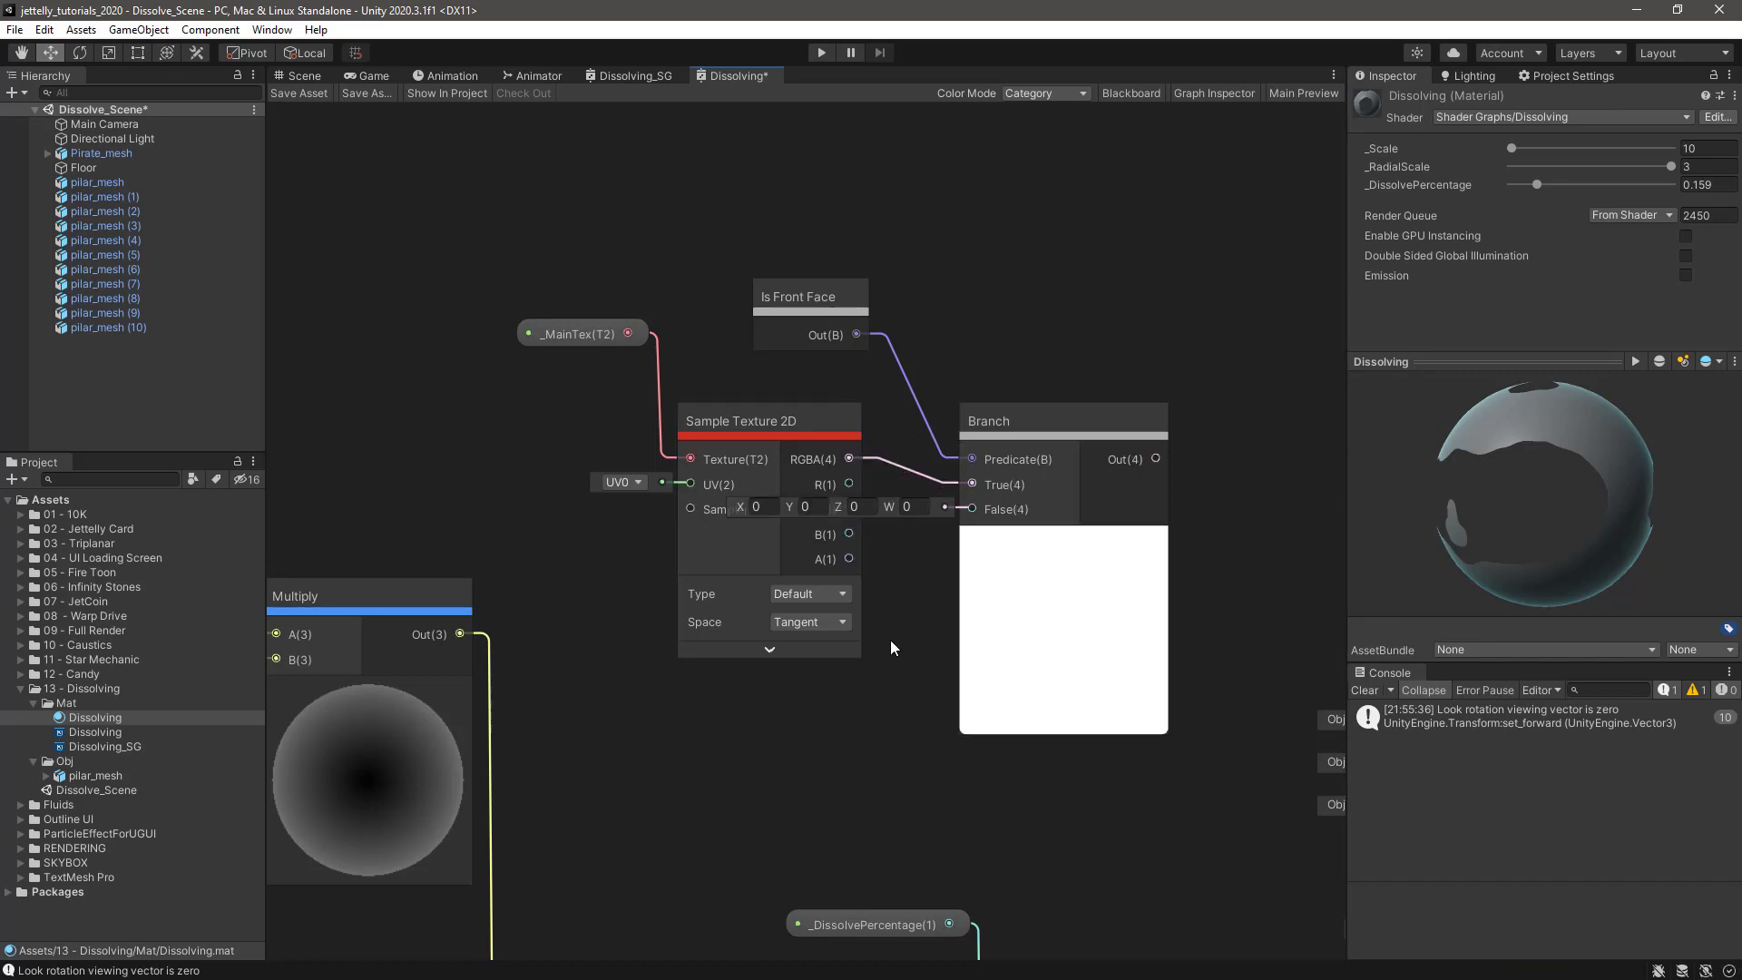
{"action": "middle_click_drag", "start_coordinate": [890, 640], "coordinate": [846, 577]}
- Add a black Color node and connect it to the Branch False input
{"action": "key", "text": "space"}
{"action": "type", "text": "col"}
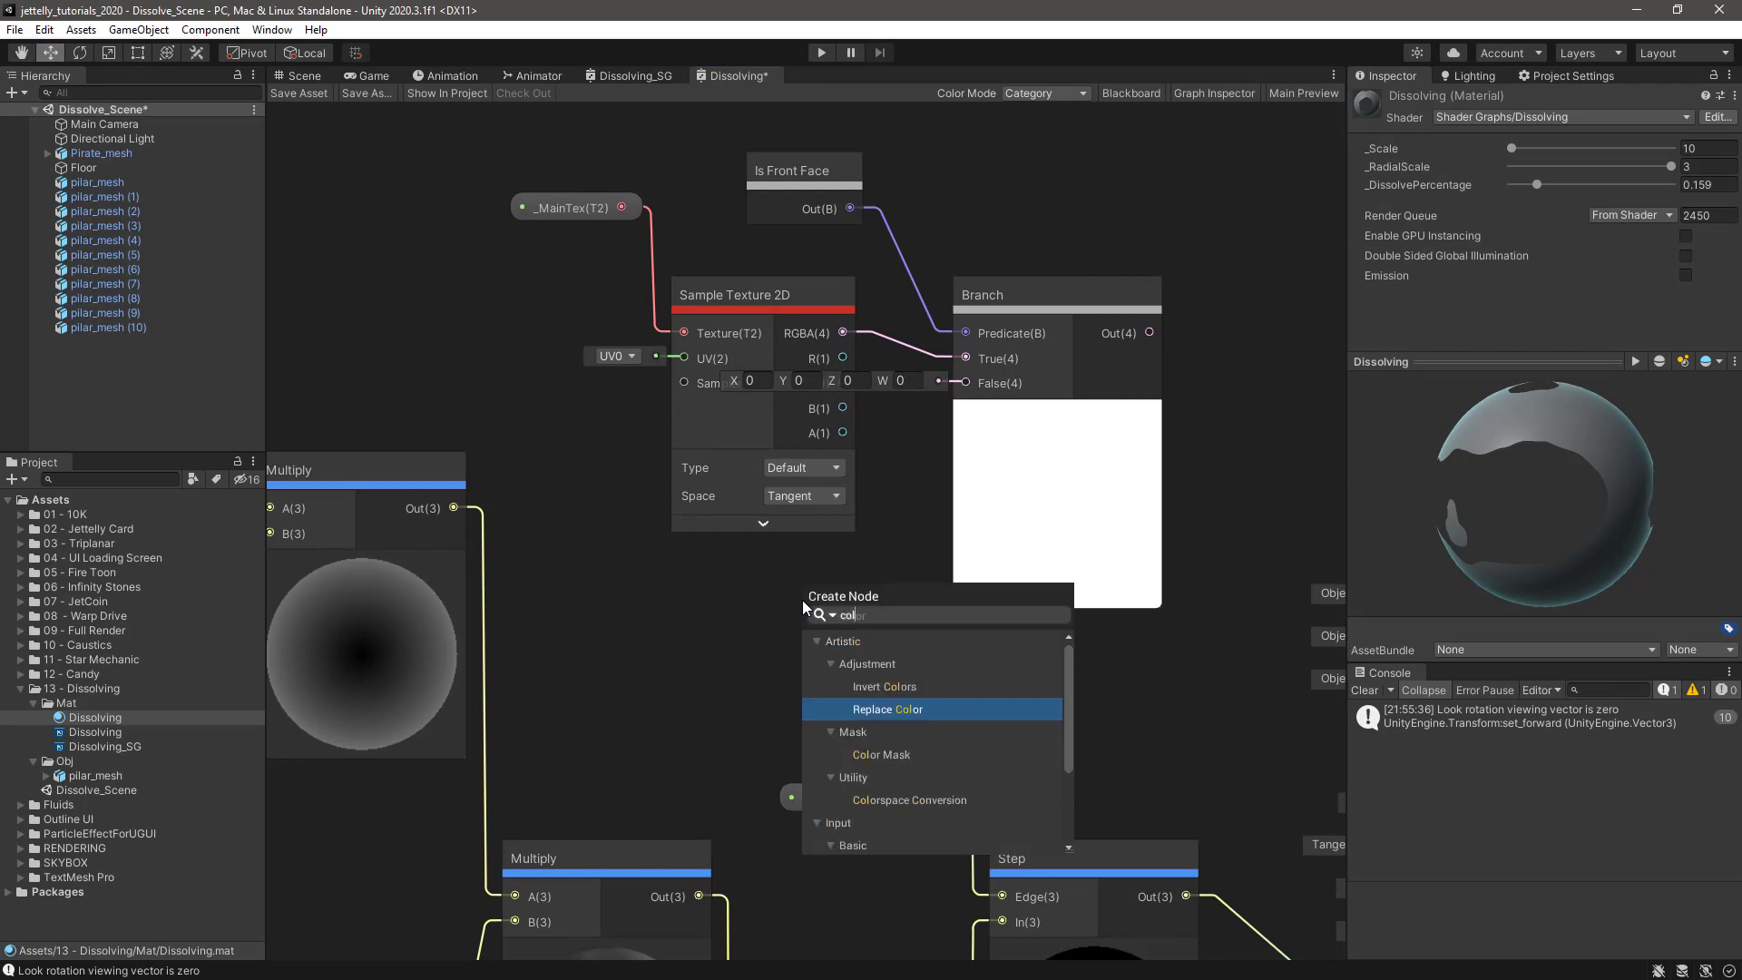
{"action": "key", "text": "Up"}
{"action": "key", "text": "Up"}
{"action": "key", "text": "Up"}
{"action": "key", "text": "Up"}
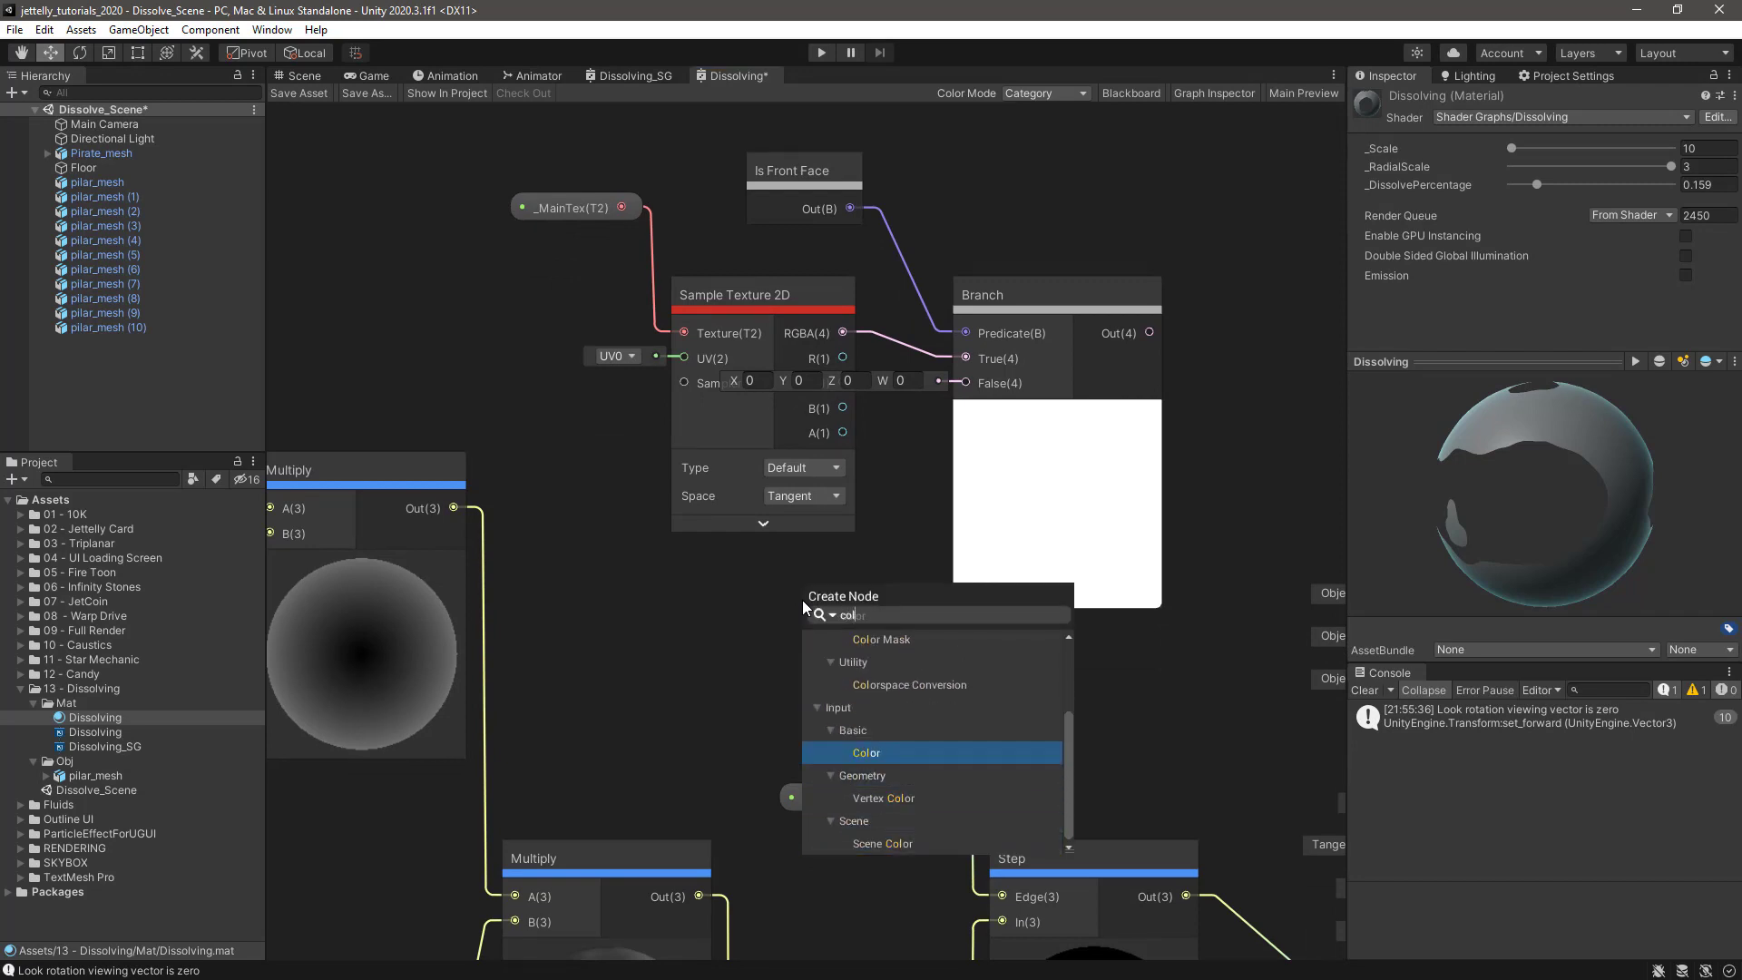
{"action": "key", "text": "Return"}
{"action": "left_click_drag", "start_coordinate": [894, 637], "coordinate": [763, 579]}
{"action": "left_click_drag", "start_coordinate": [848, 618], "coordinate": [965, 382]}
{"action": "left_click_drag", "start_coordinate": [787, 576], "coordinate": [782, 573]}
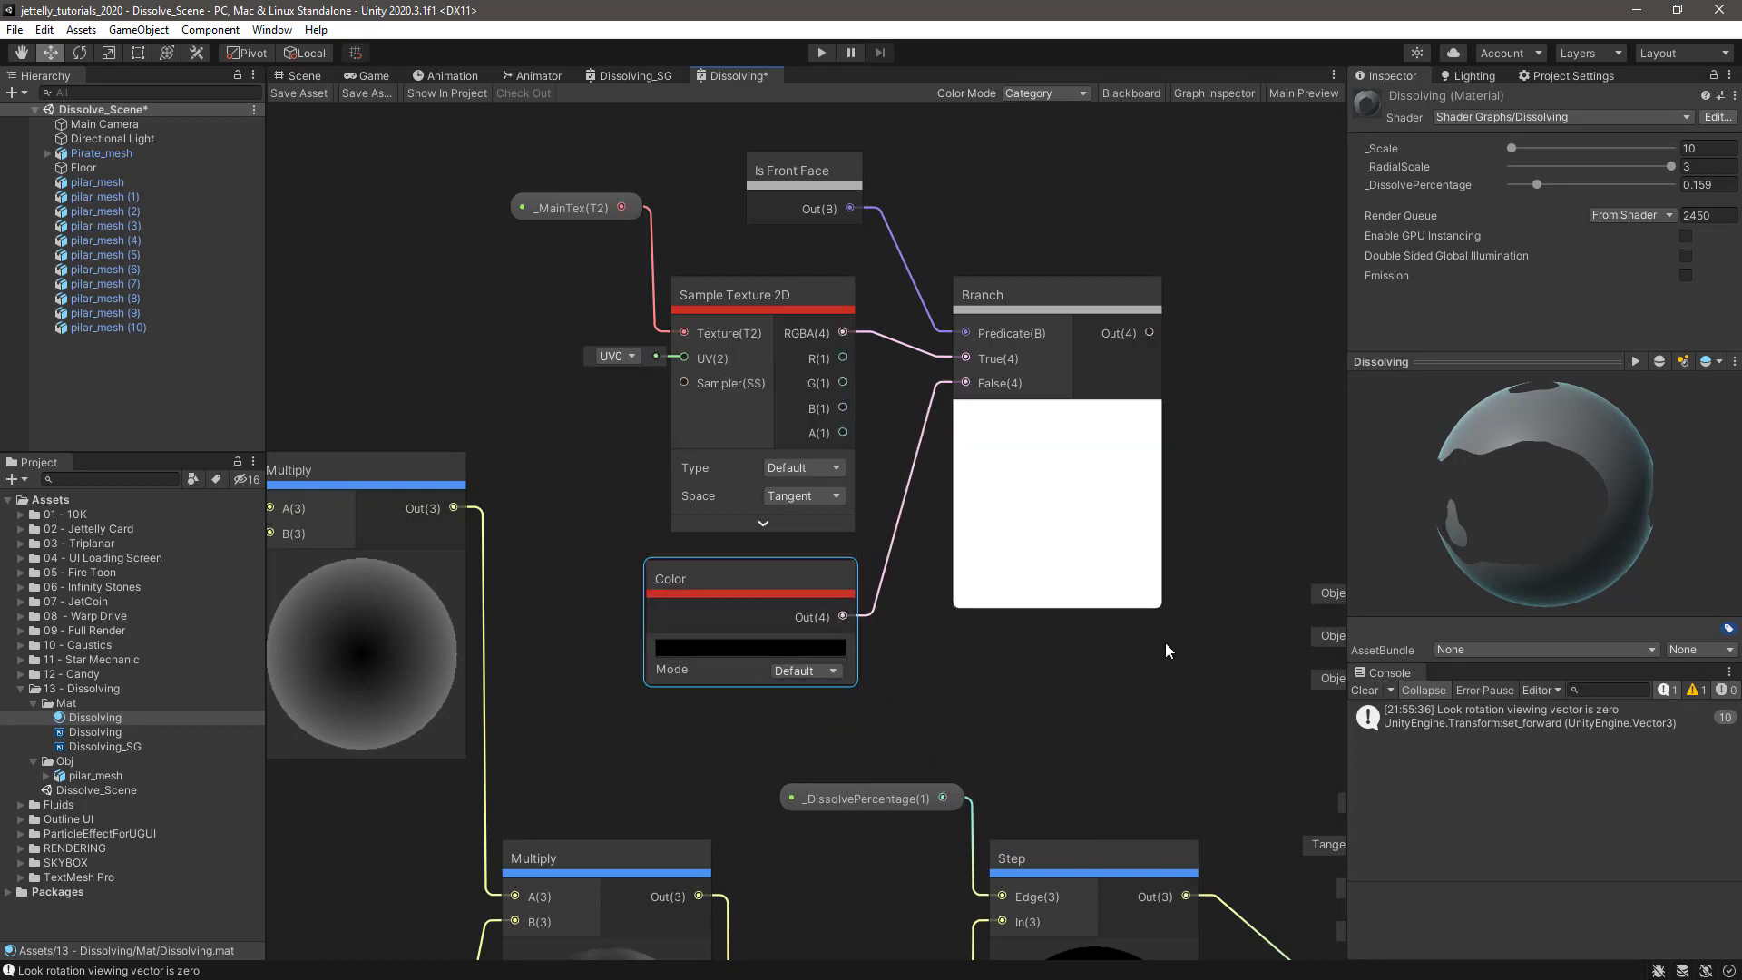
- Connect Branch Out to the Fragment Base Color
{"action": "middle_click_drag", "start_coordinate": [1165, 643], "coordinate": [683, 526]}
{"action": "left_click_drag", "start_coordinate": [676, 219], "coordinate": [957, 692]}
{"action": "scroll", "coordinate": [742, 607], "scroll_direction": "down", "scroll_amount": 6}
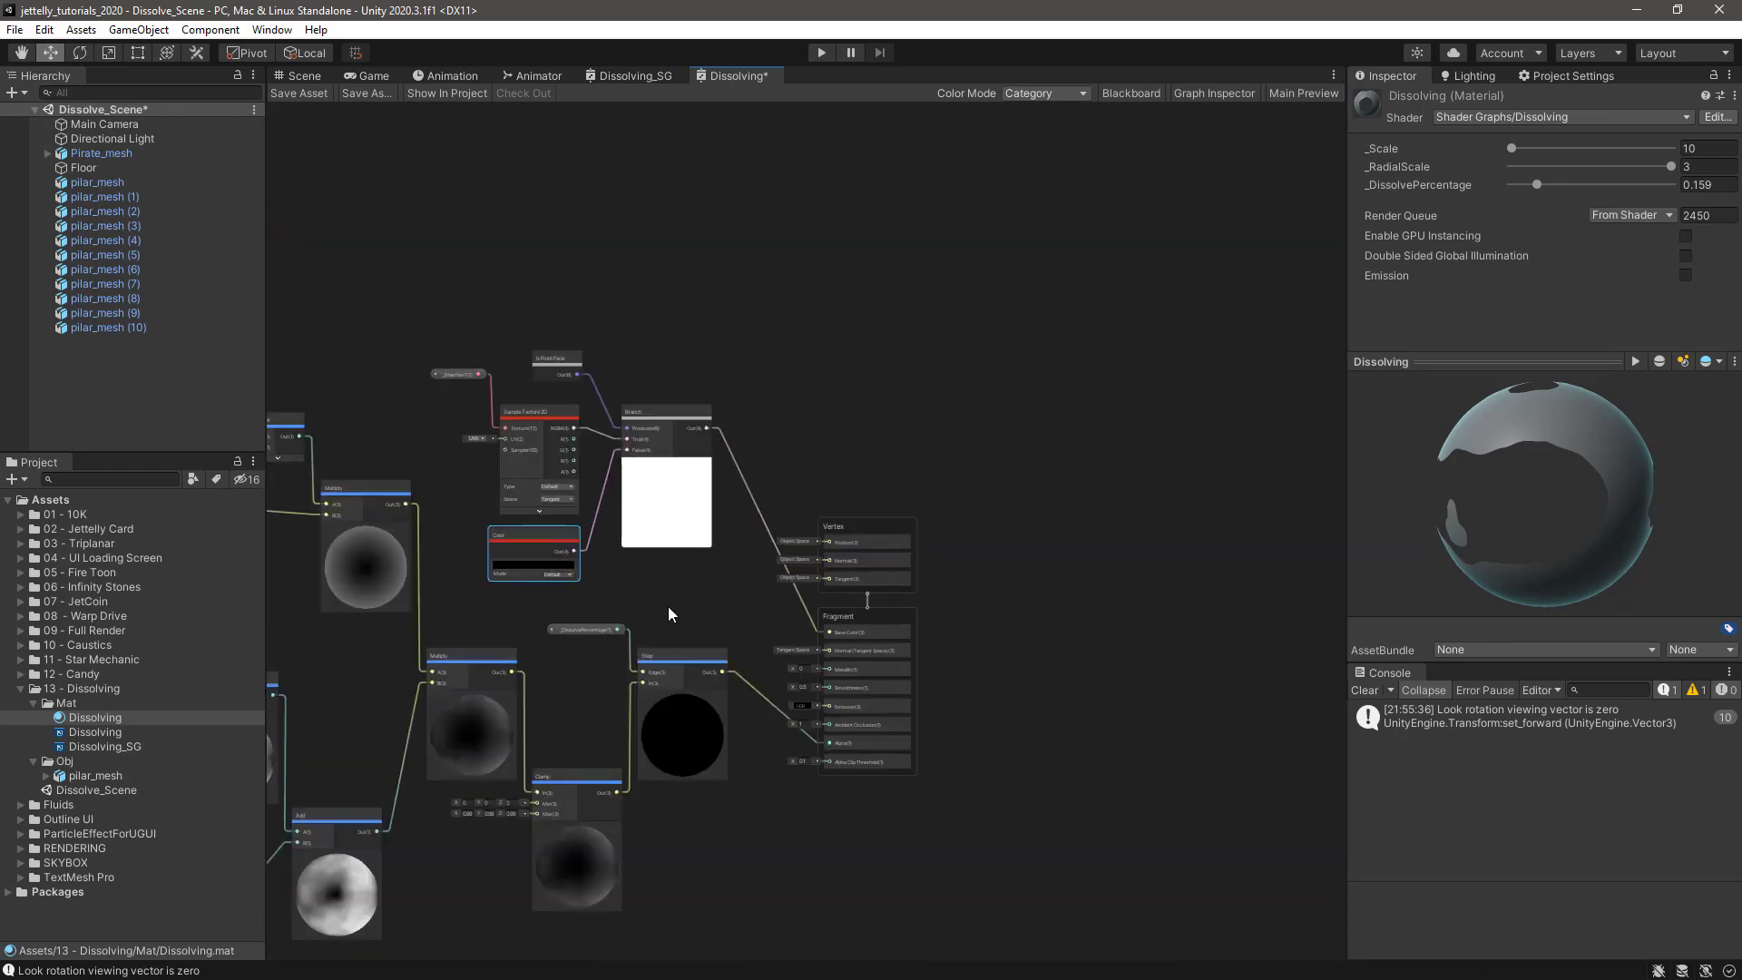
{"action": "scroll", "coordinate": [753, 626], "scroll_direction": "down", "scroll_amount": 1}
{"action": "middle_click_drag", "start_coordinate": [752, 628], "coordinate": [849, 504]}
- In the Scene view, assign Default-Checker-Gray to the Dissolving material's _MainTex
{"action": "scroll", "coordinate": [920, 689], "scroll_direction": "up", "scroll_amount": 2}
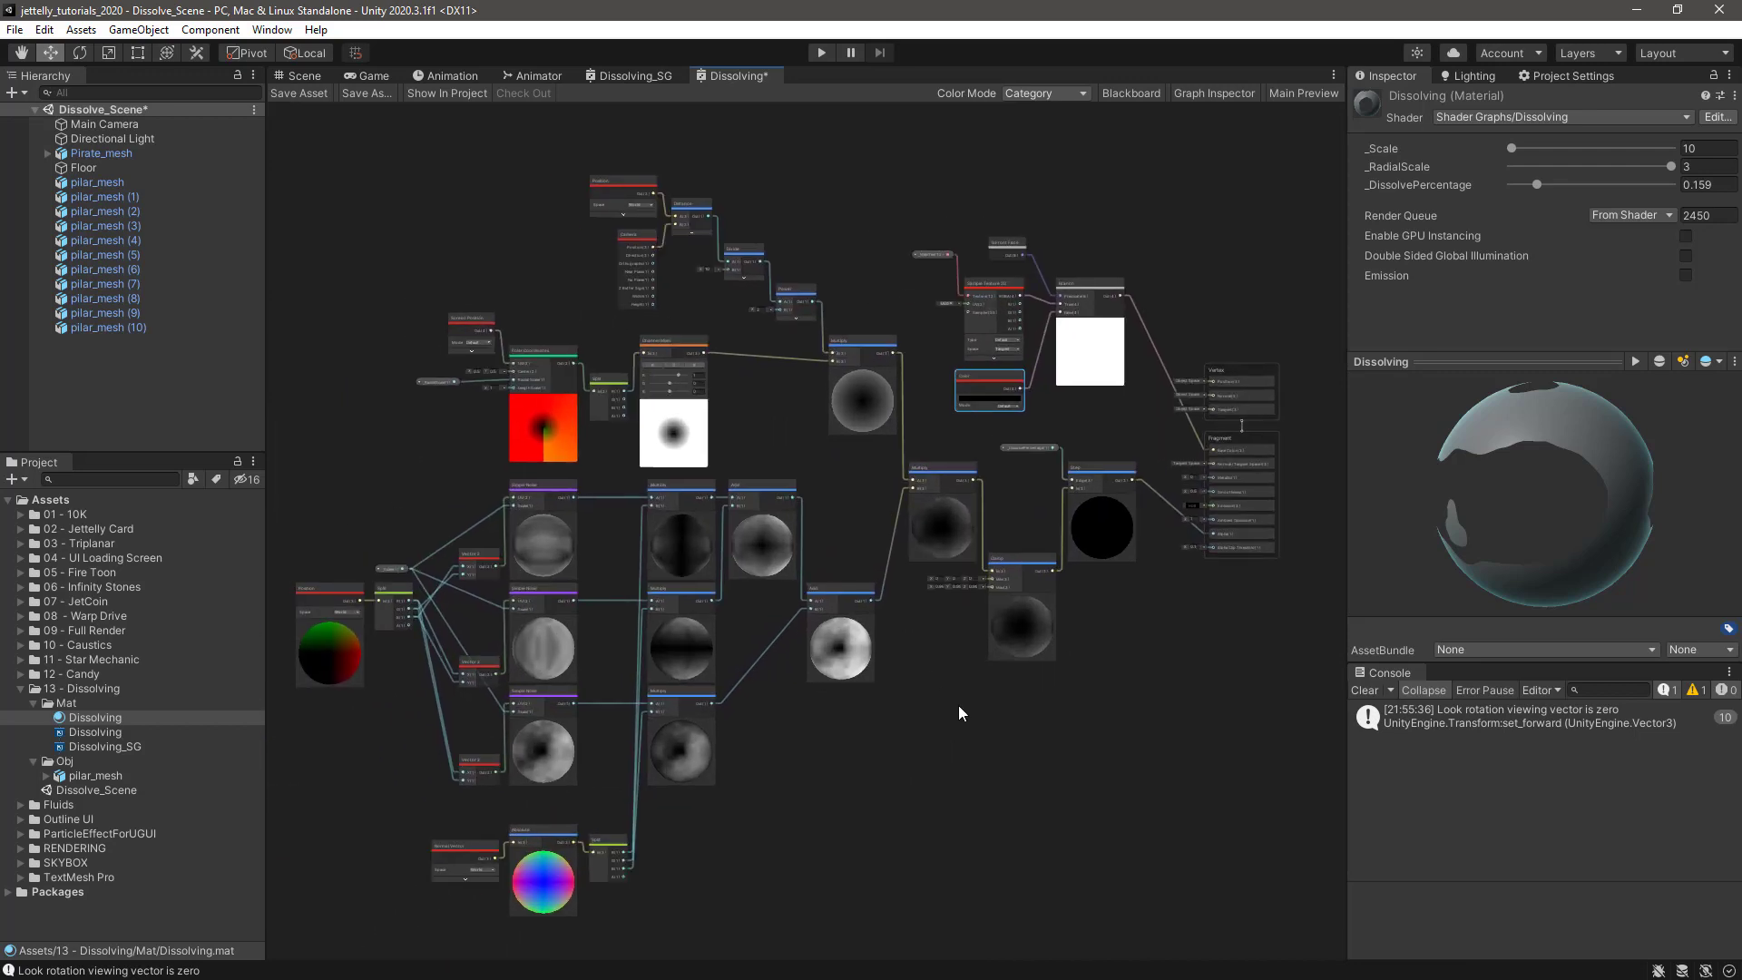
{"action": "left_click", "coordinate": [305, 77]}
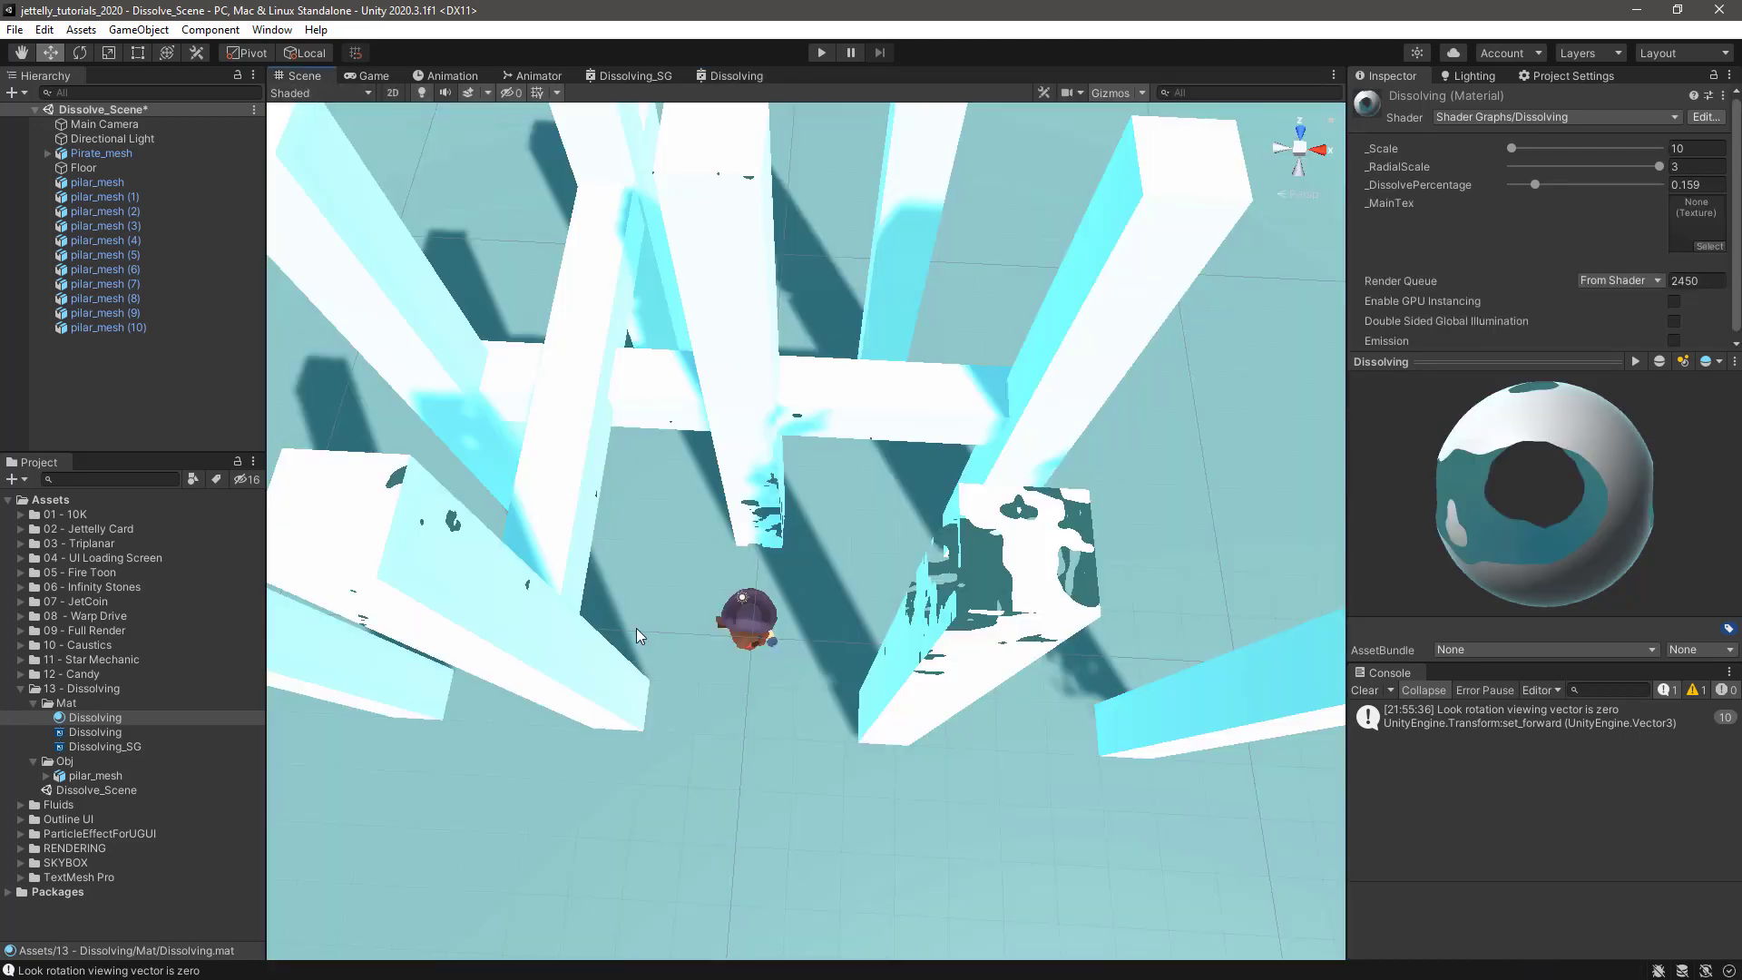
{"action": "left_click_drag", "start_coordinate": [634, 634], "coordinate": [790, 458], "text": "alt"}
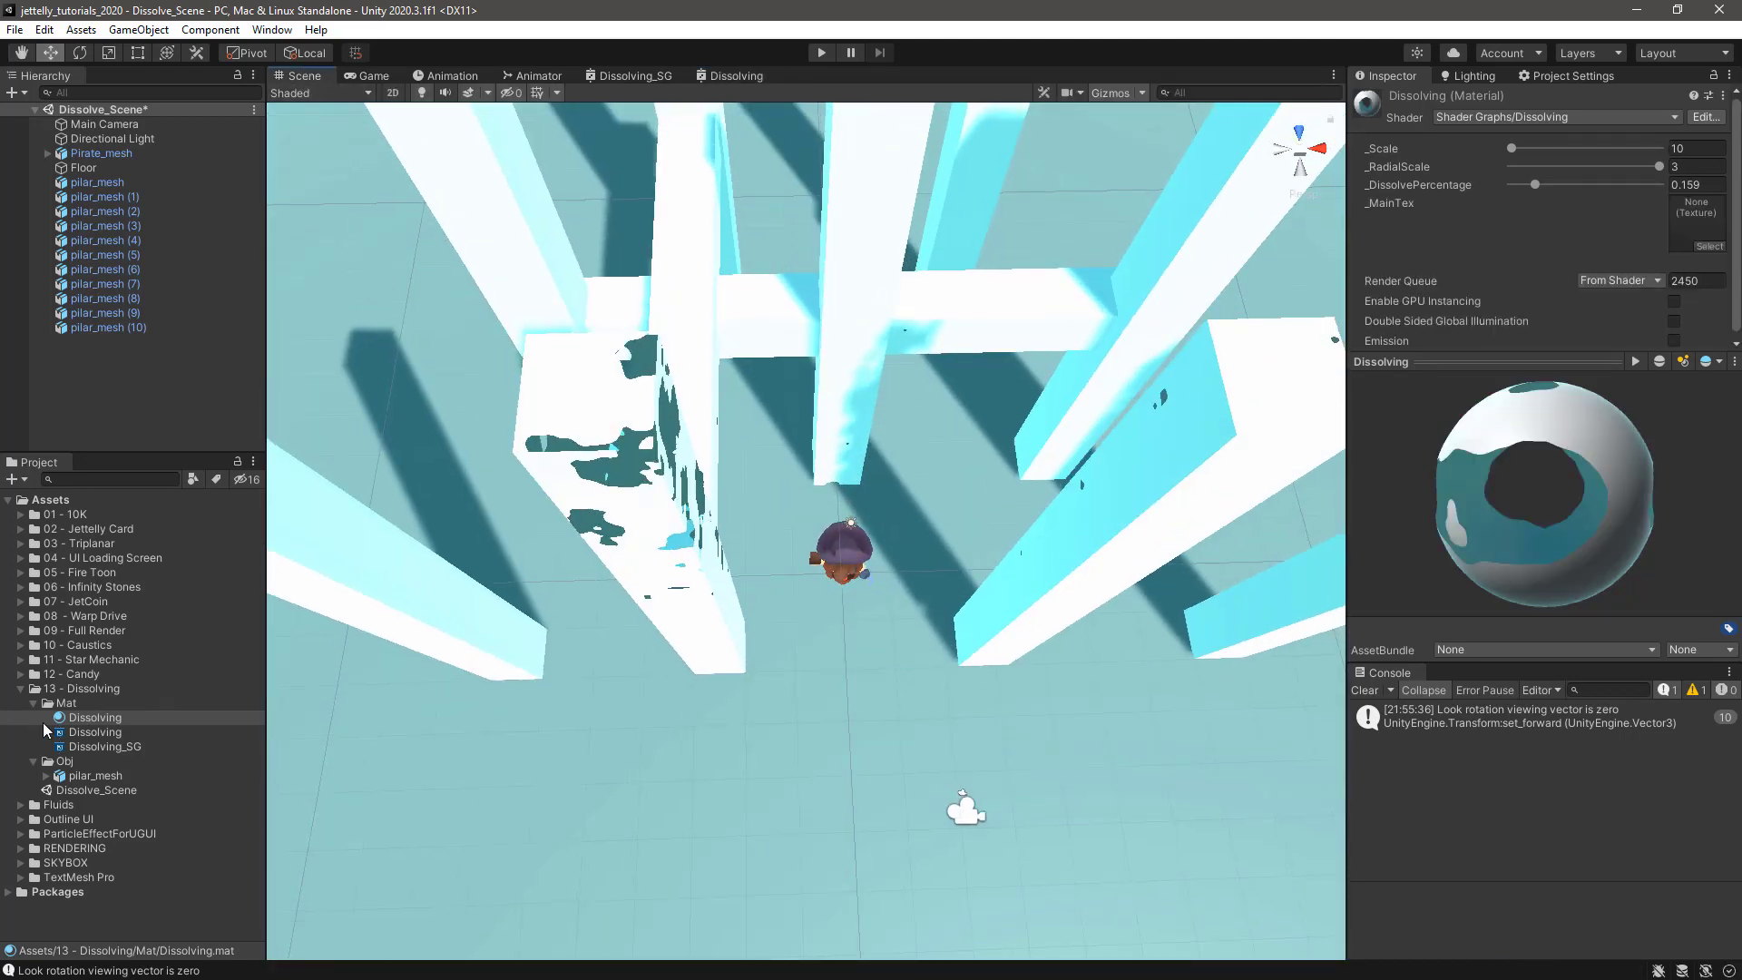
{"action": "left_click_drag", "start_coordinate": [1537, 366], "coordinate": [1542, 636]}
{"action": "left_click", "coordinate": [1717, 247]}
{"action": "type", "text": "de"}
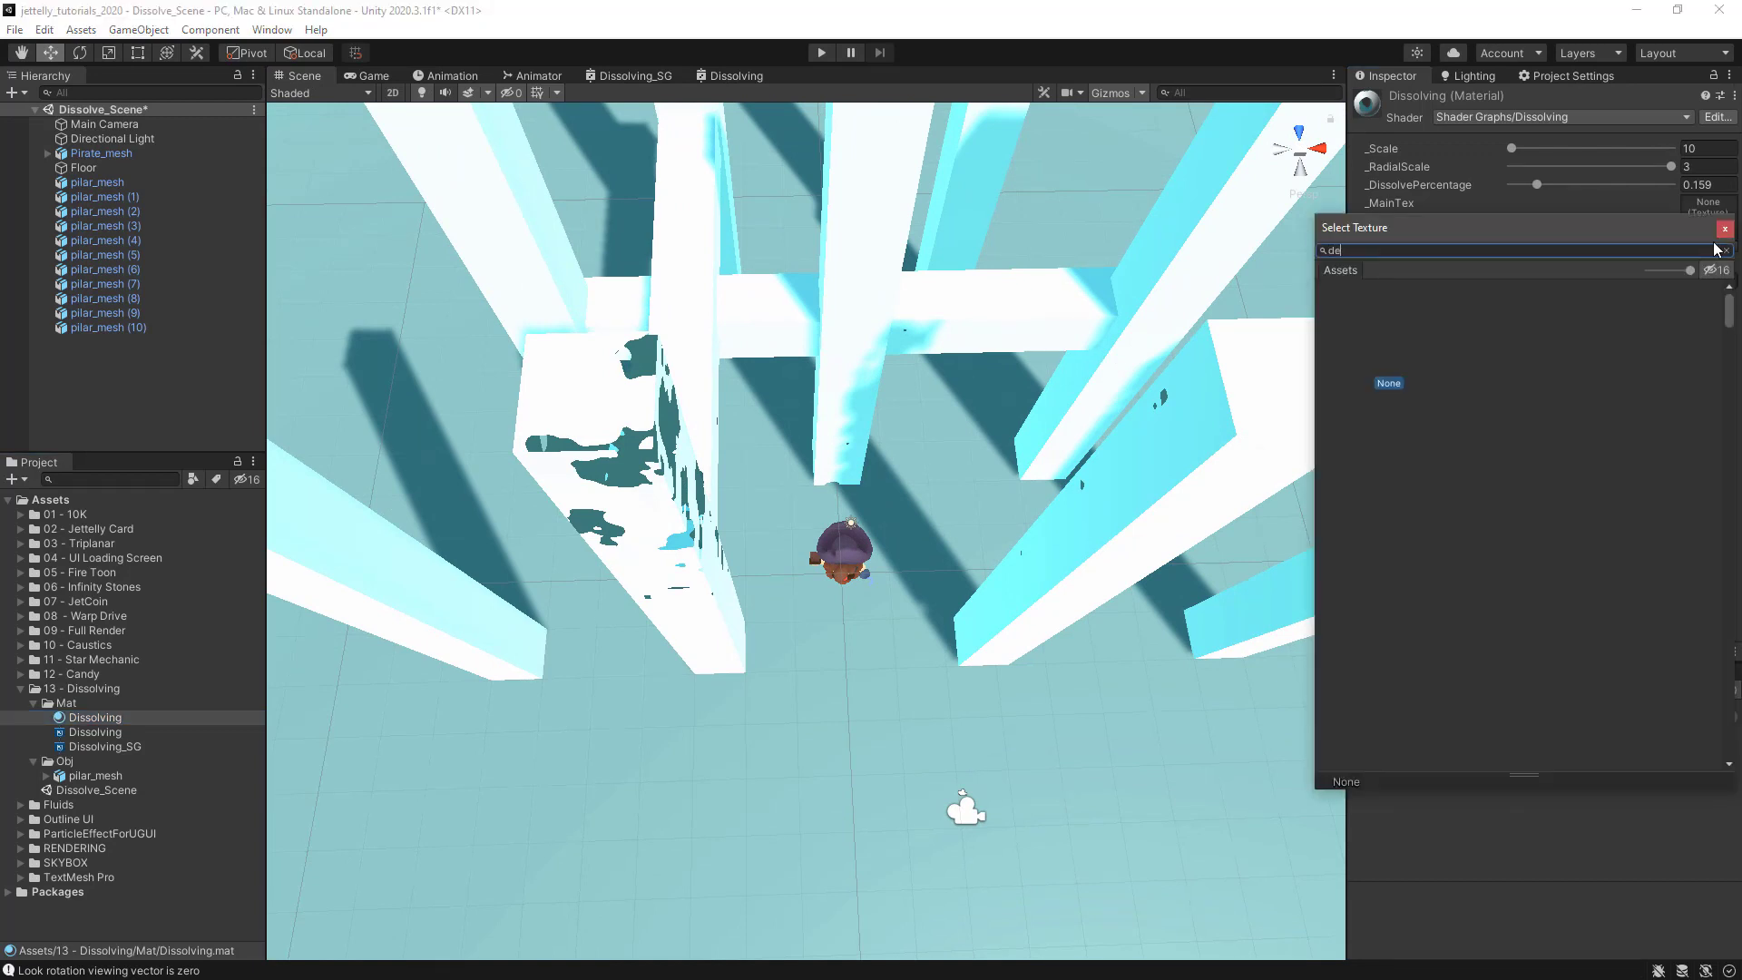
{"action": "type", "text": "f"}
{"action": "left_click", "coordinate": [1490, 335]}
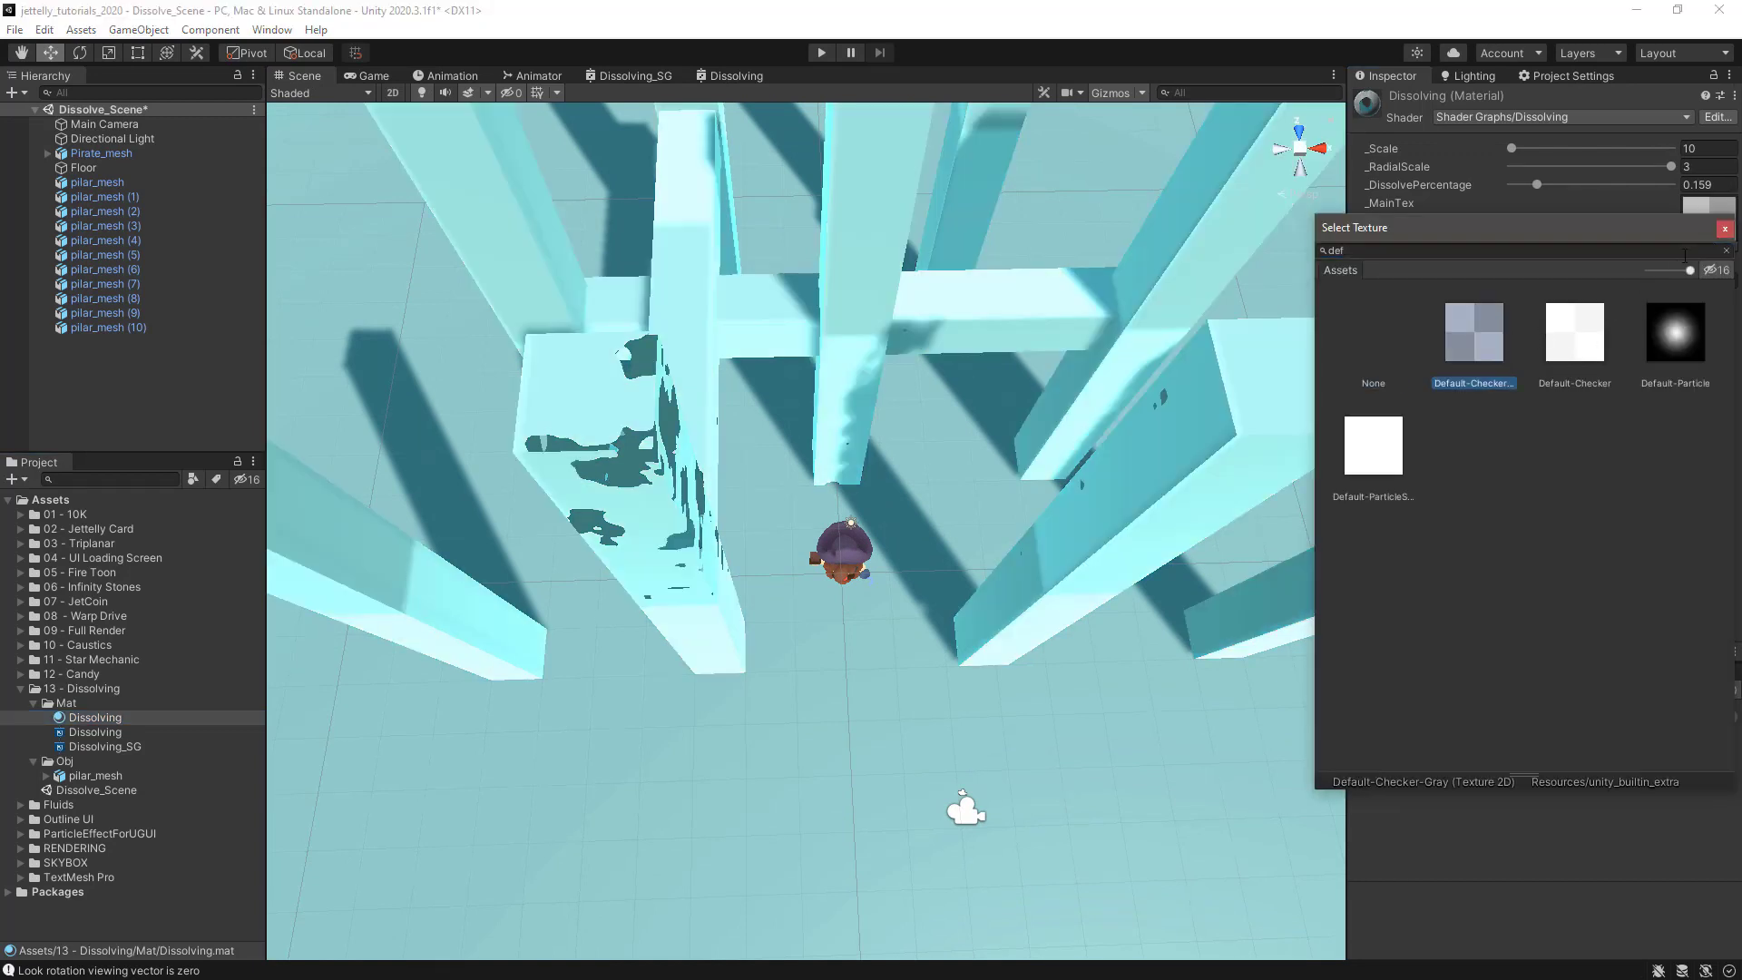
{"action": "left_click", "coordinate": [1725, 228]}
- Run the game in the Game view to test the dissolving pillars
{"action": "left_click", "coordinate": [370, 75]}
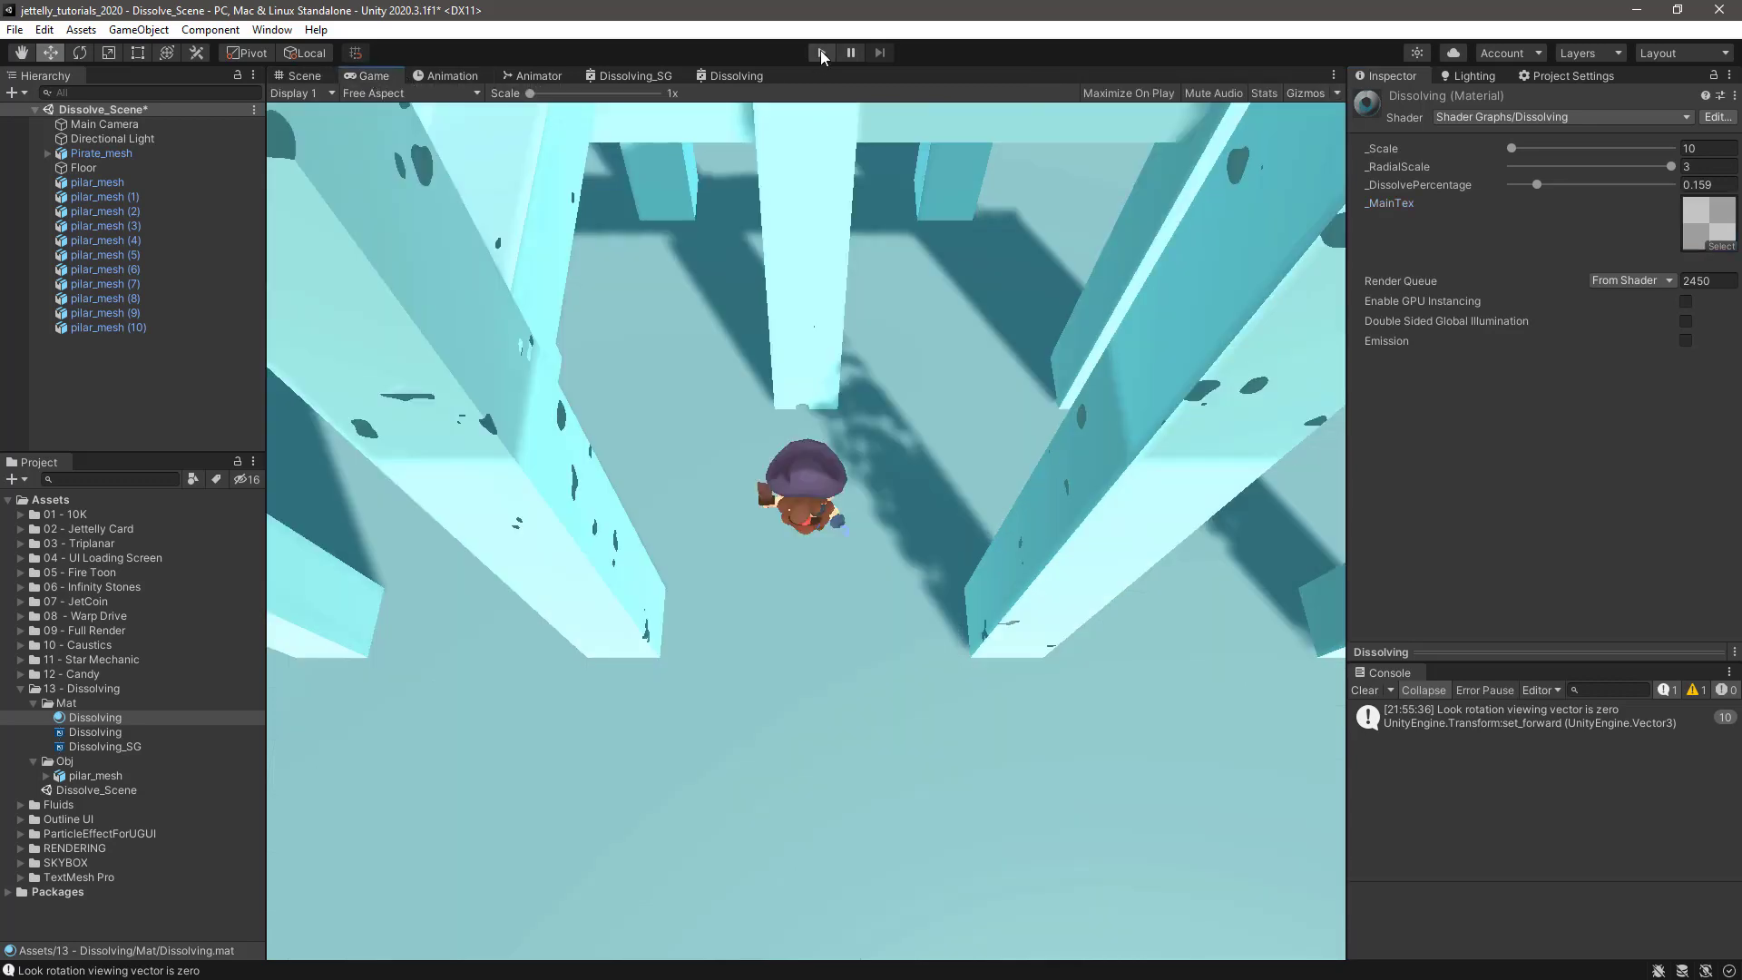
{"action": "left_click", "coordinate": [821, 52]}
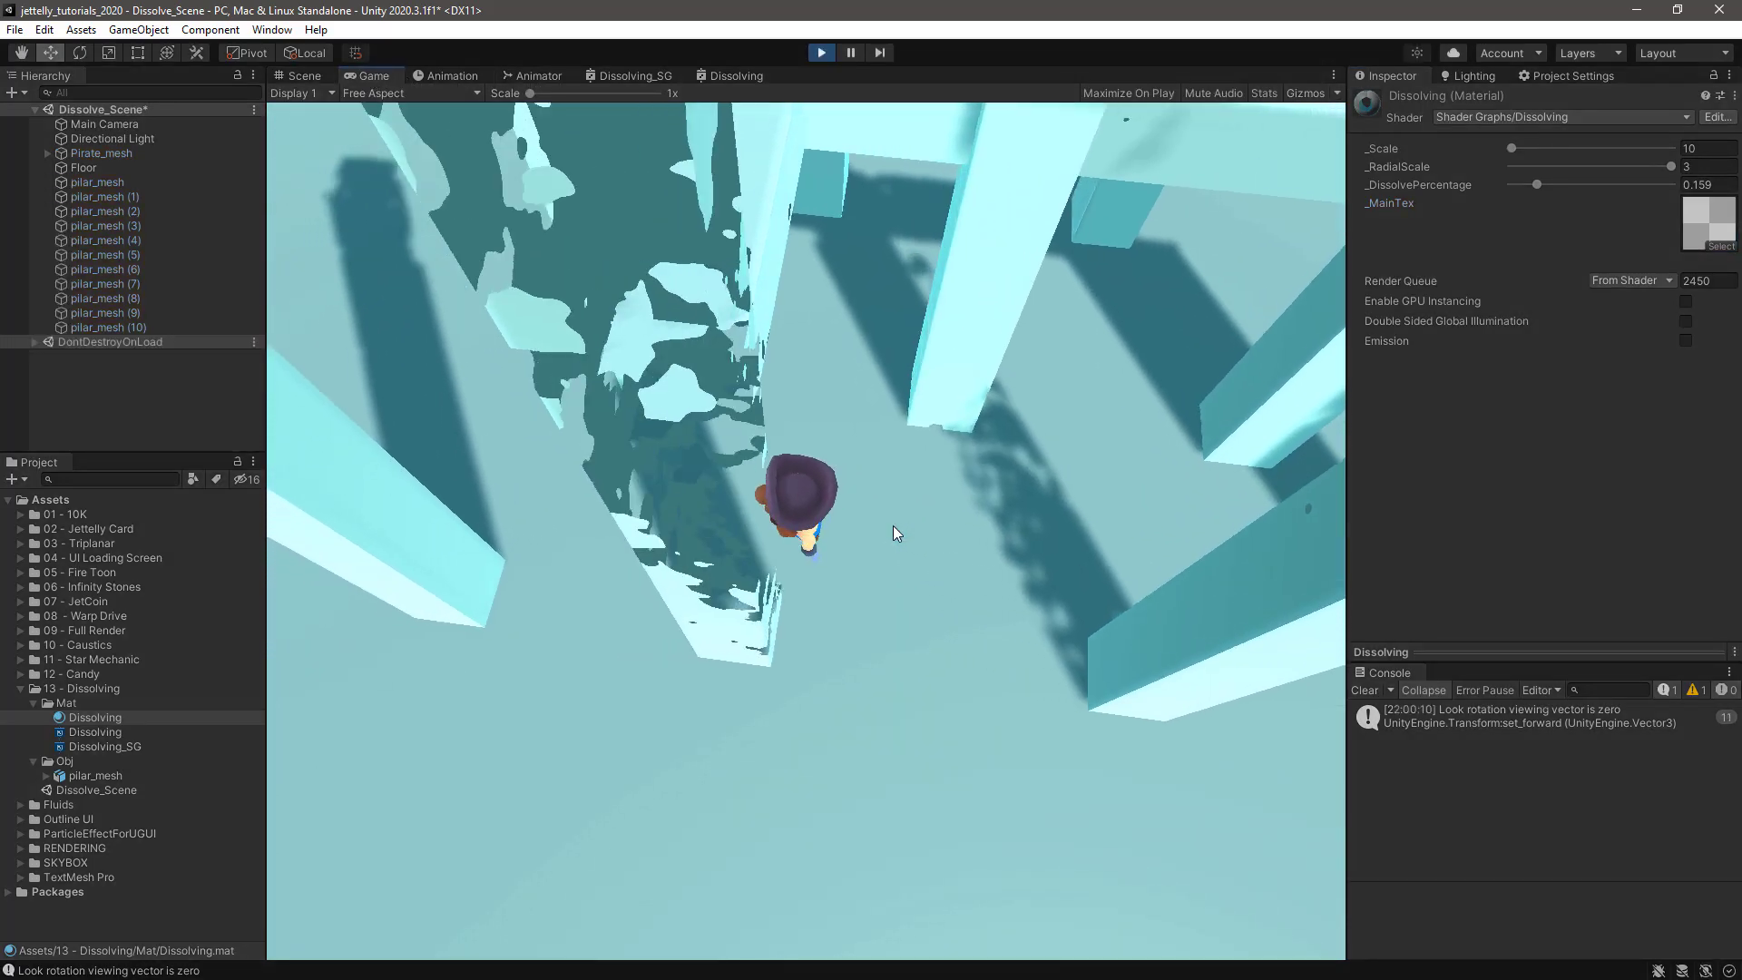